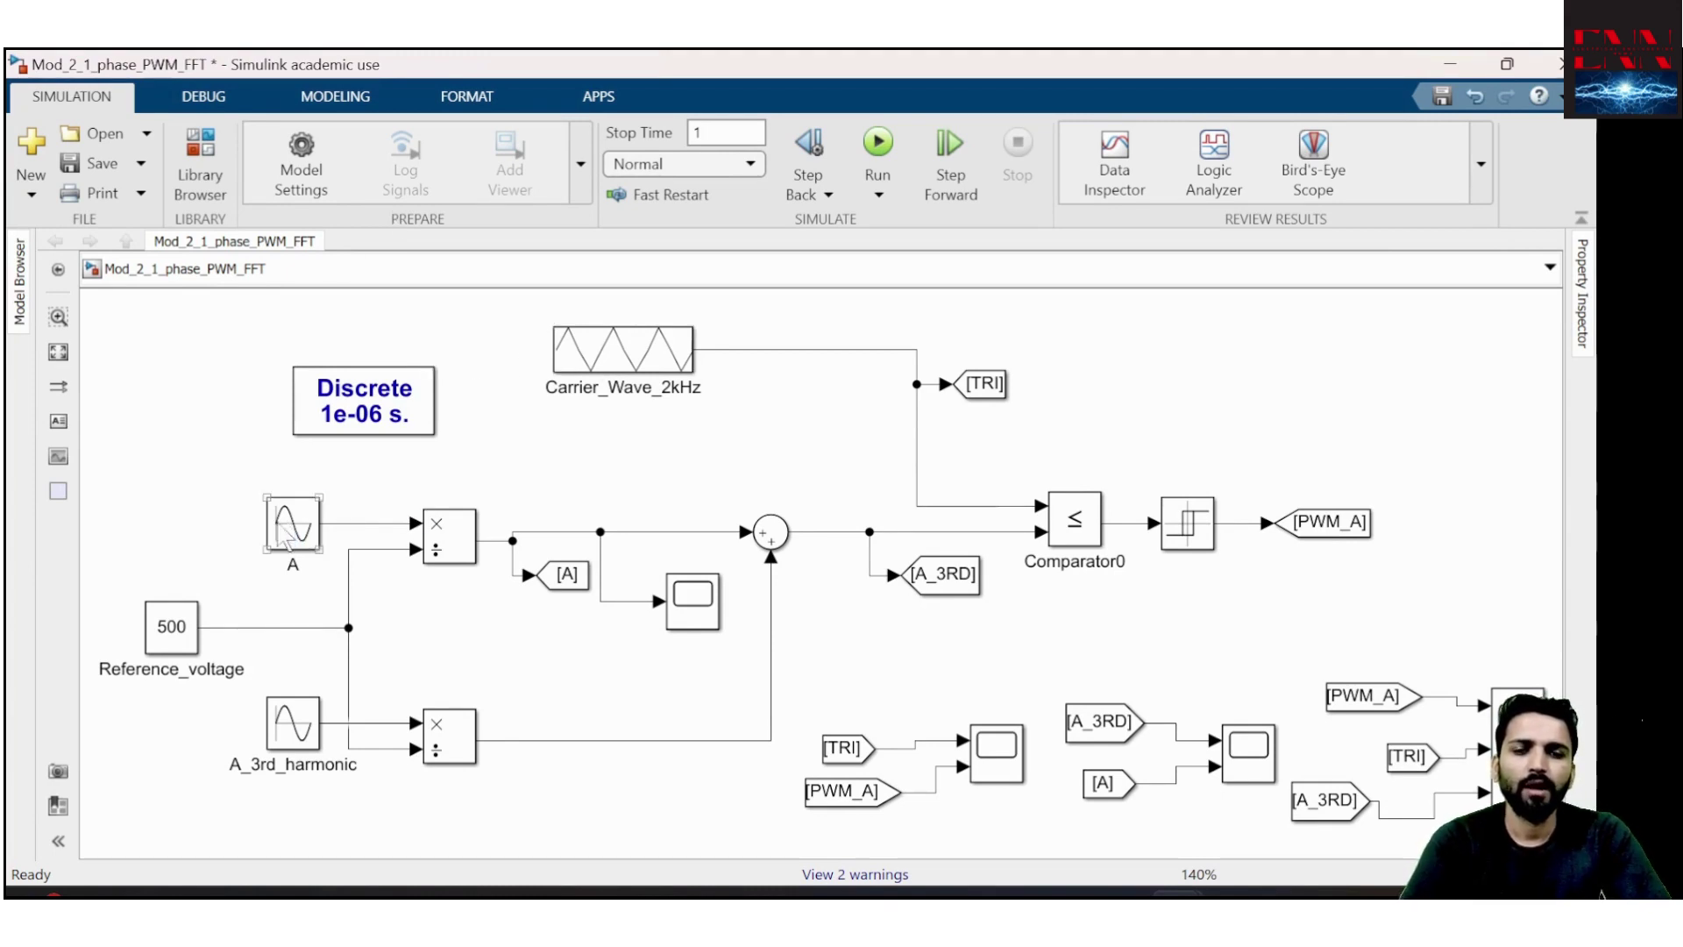
Nudge sine block A slightly left and open the PWM comparison scope, Scope3
{"action": "left_click_drag", "start_coordinate": [306, 536], "coordinate": [289, 537]}
{"action": "left_click_drag", "start_coordinate": [425, 478], "coordinate": [244, 561]}
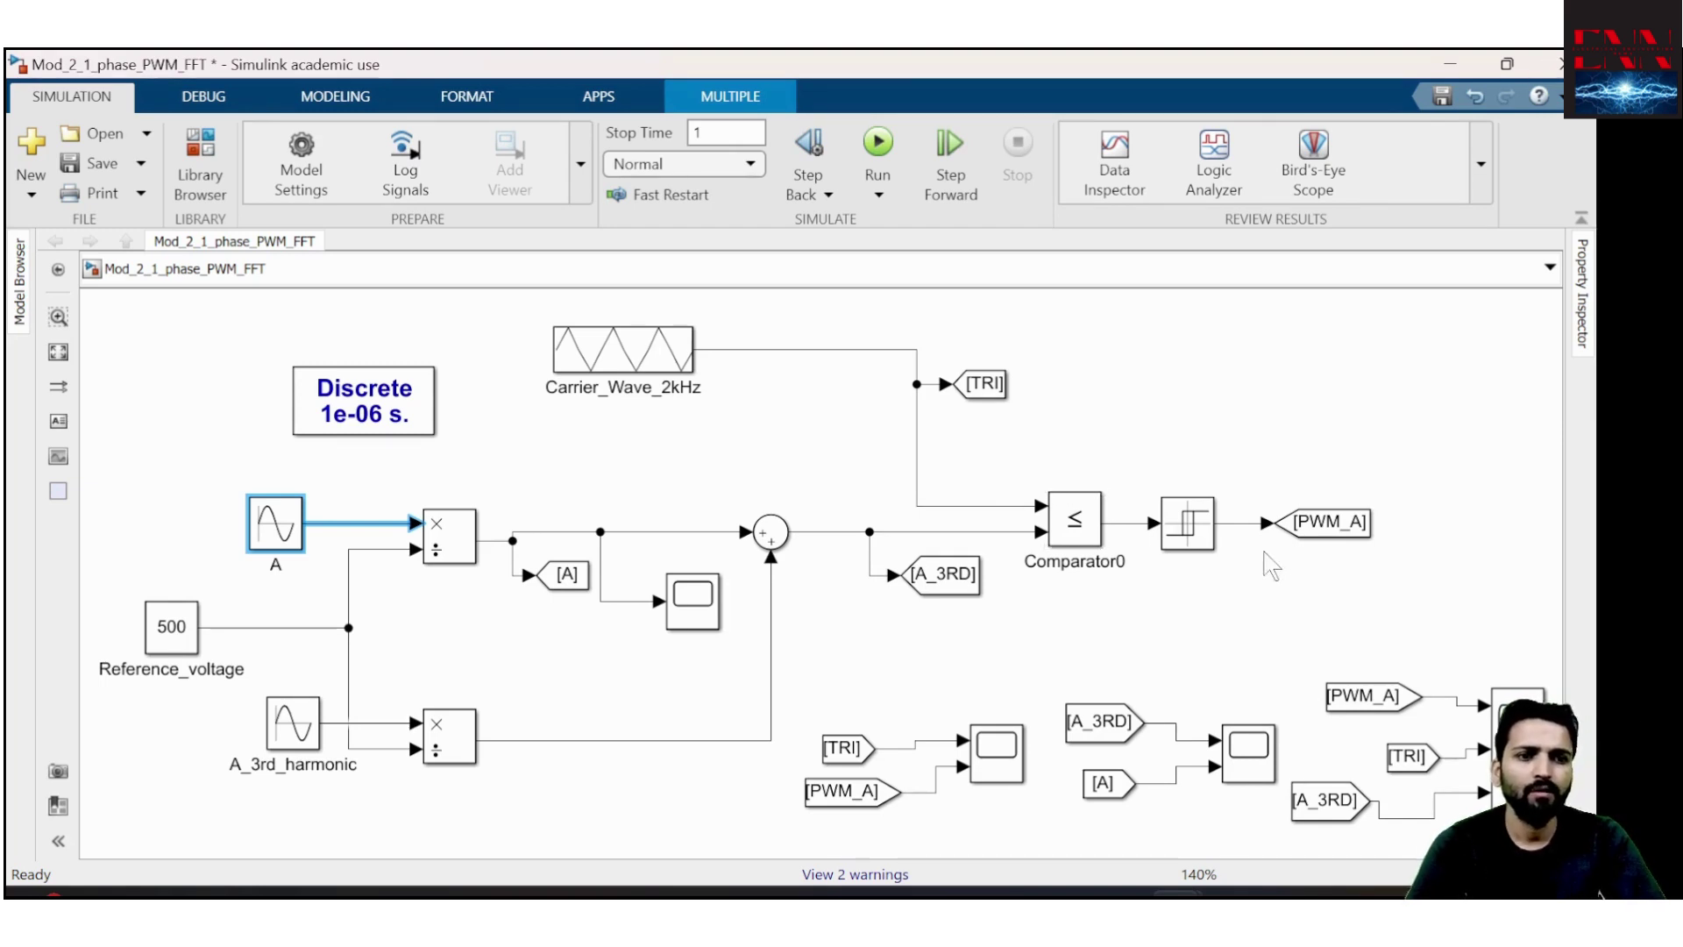
{"action": "left_click", "coordinate": [1516, 701]}
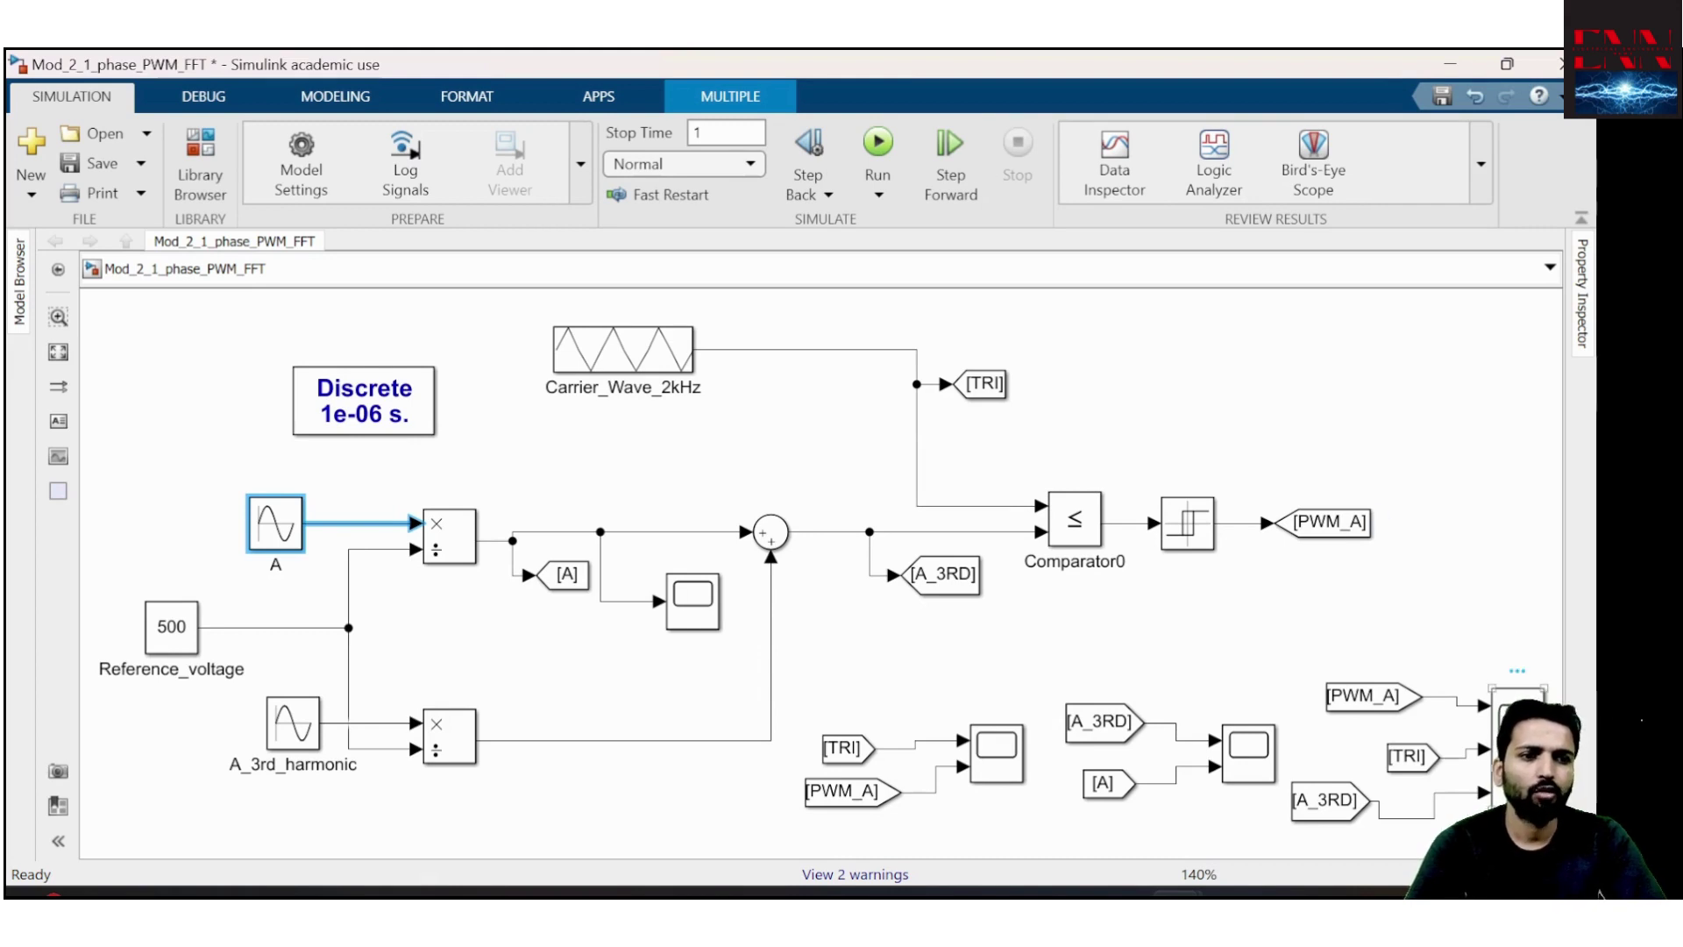
{"action": "double_click", "coordinate": [1516, 701]}
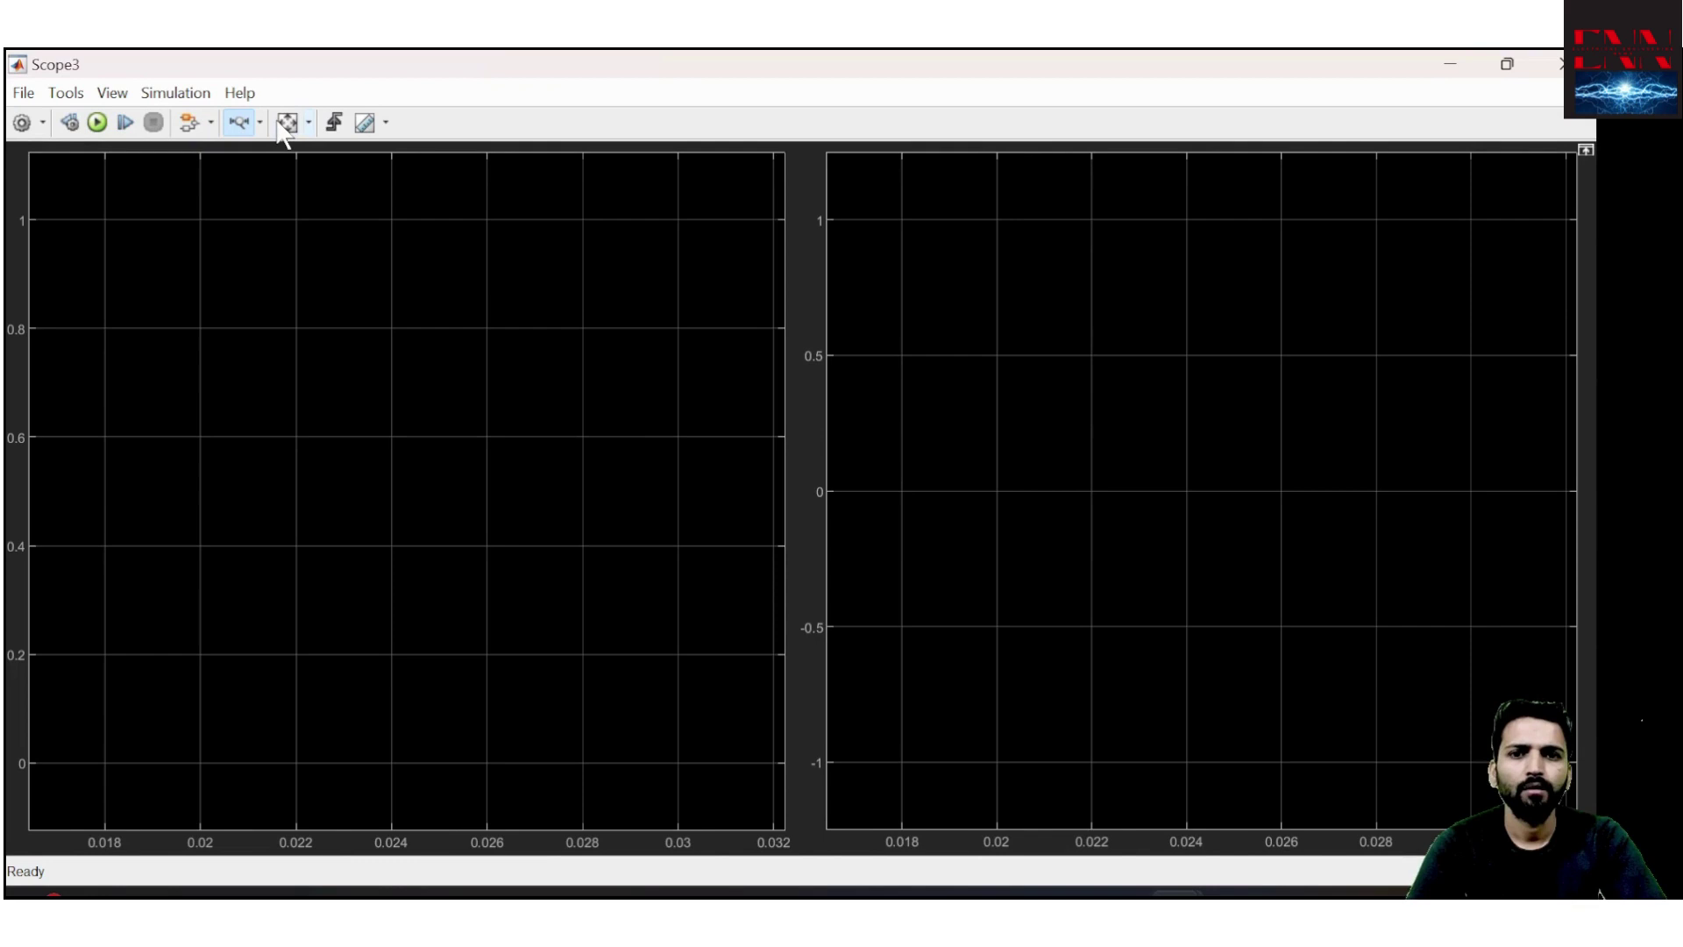
Fit Scope3's axes to the full simulation, then zoom the time axis to a few carrier cycles
{"action": "left_click", "coordinate": [286, 123]}
{"action": "left_click_drag", "start_coordinate": [233, 413], "coordinate": [94, 417]}
{"action": "left_click_drag", "start_coordinate": [280, 440], "coordinate": [29, 455]}
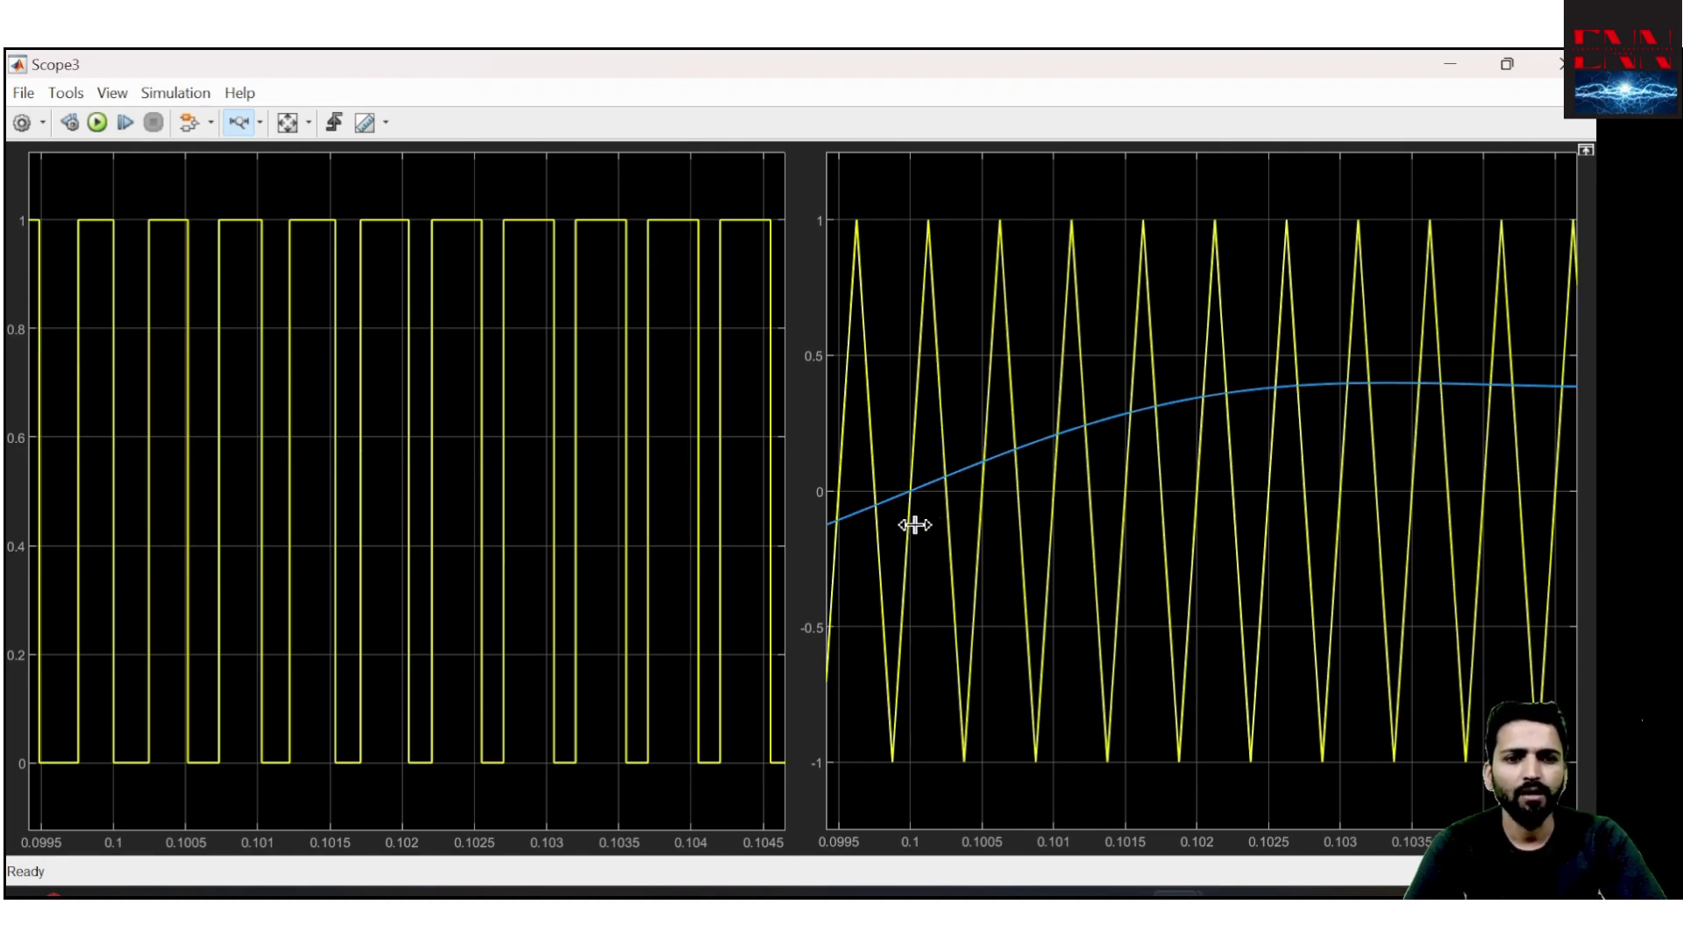
Refit to 0–1 s and zoom in until individual PWM pulses and carrier crossings are visible
{"action": "left_click", "coordinate": [288, 122]}
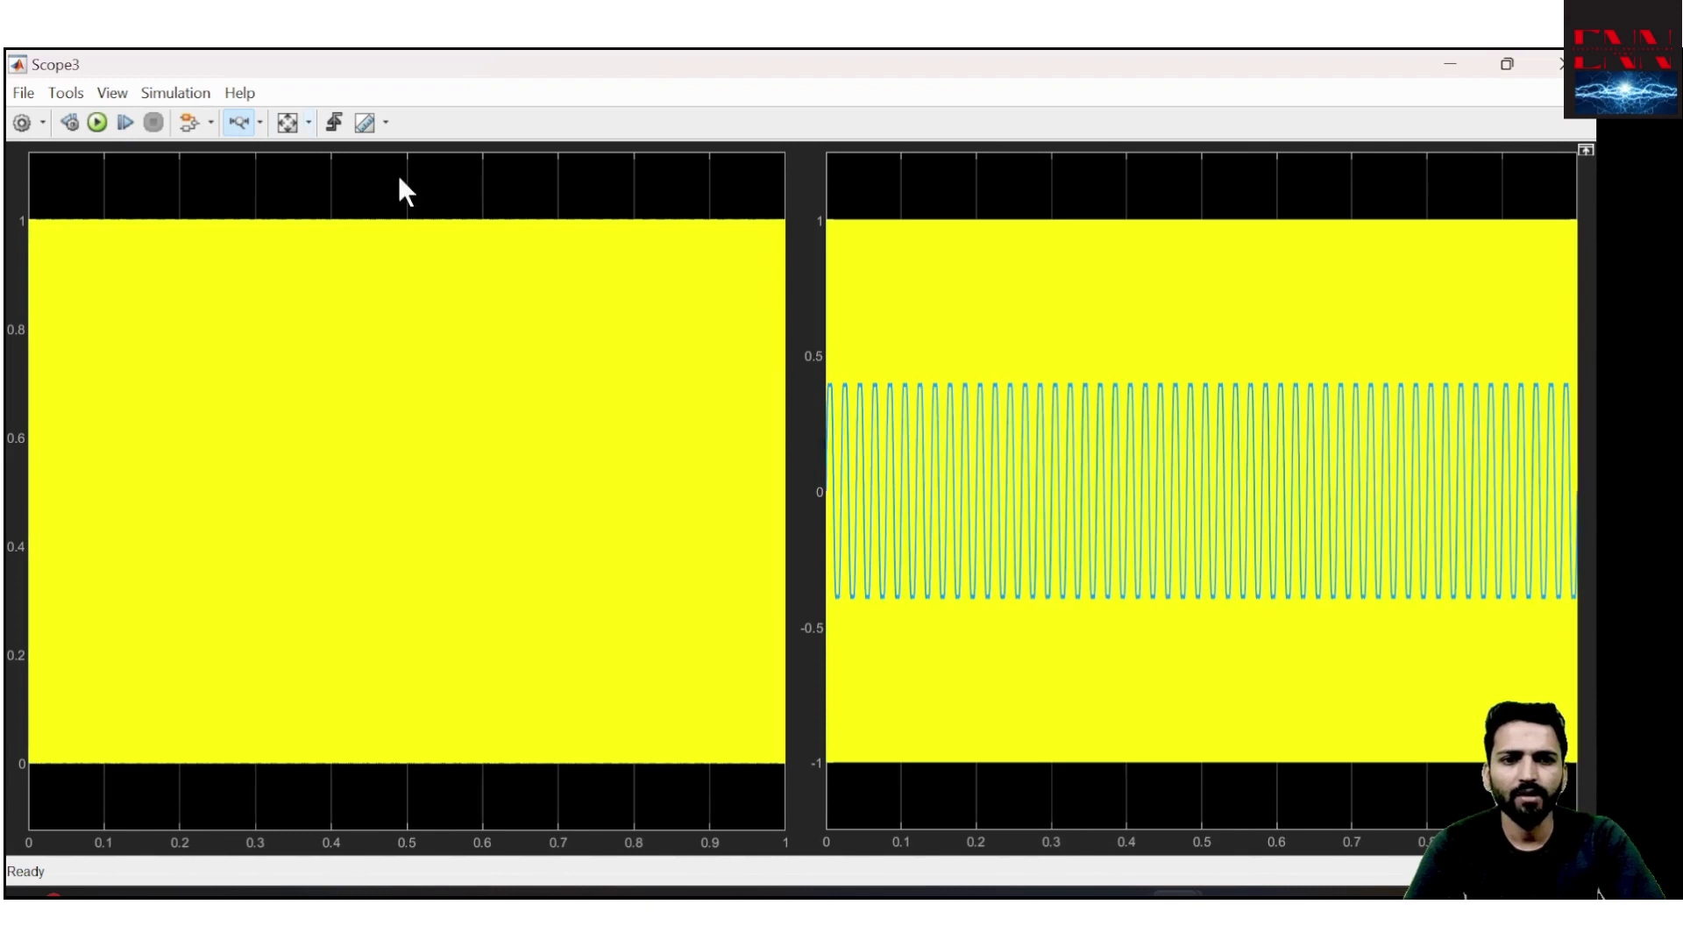
{"action": "left_click_drag", "start_coordinate": [951, 514], "coordinate": [836, 521]}
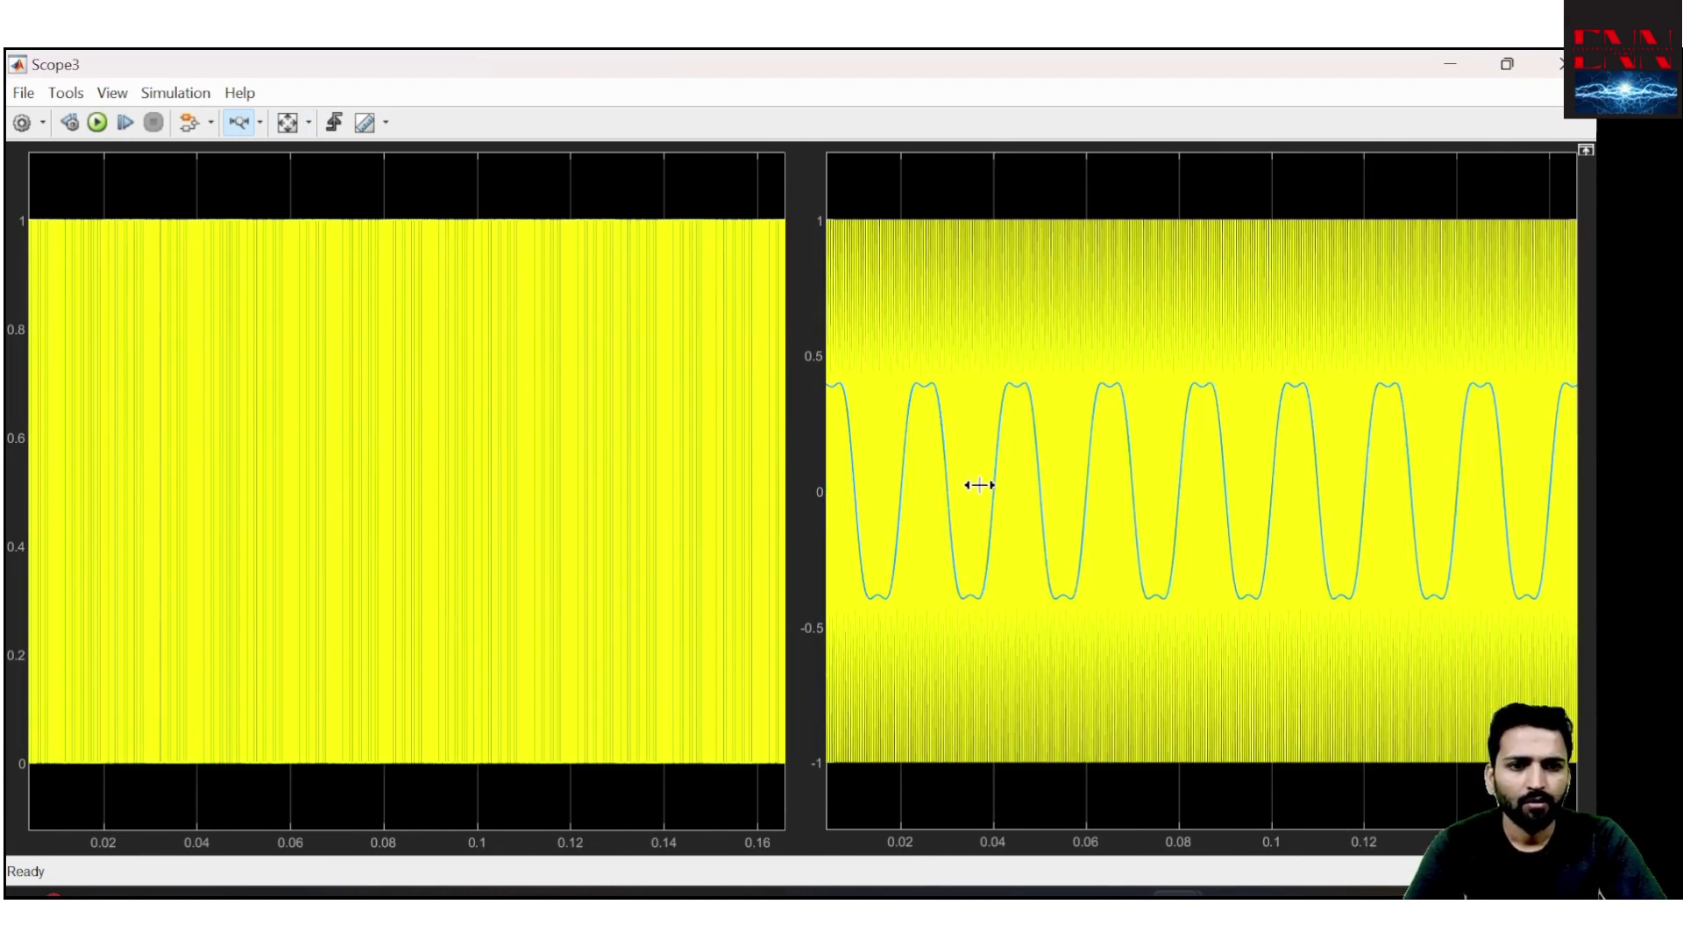
{"action": "left_click_drag", "start_coordinate": [979, 485], "coordinate": [836, 499]}
{"action": "left_click_drag", "start_coordinate": [1269, 500], "coordinate": [1052, 537]}
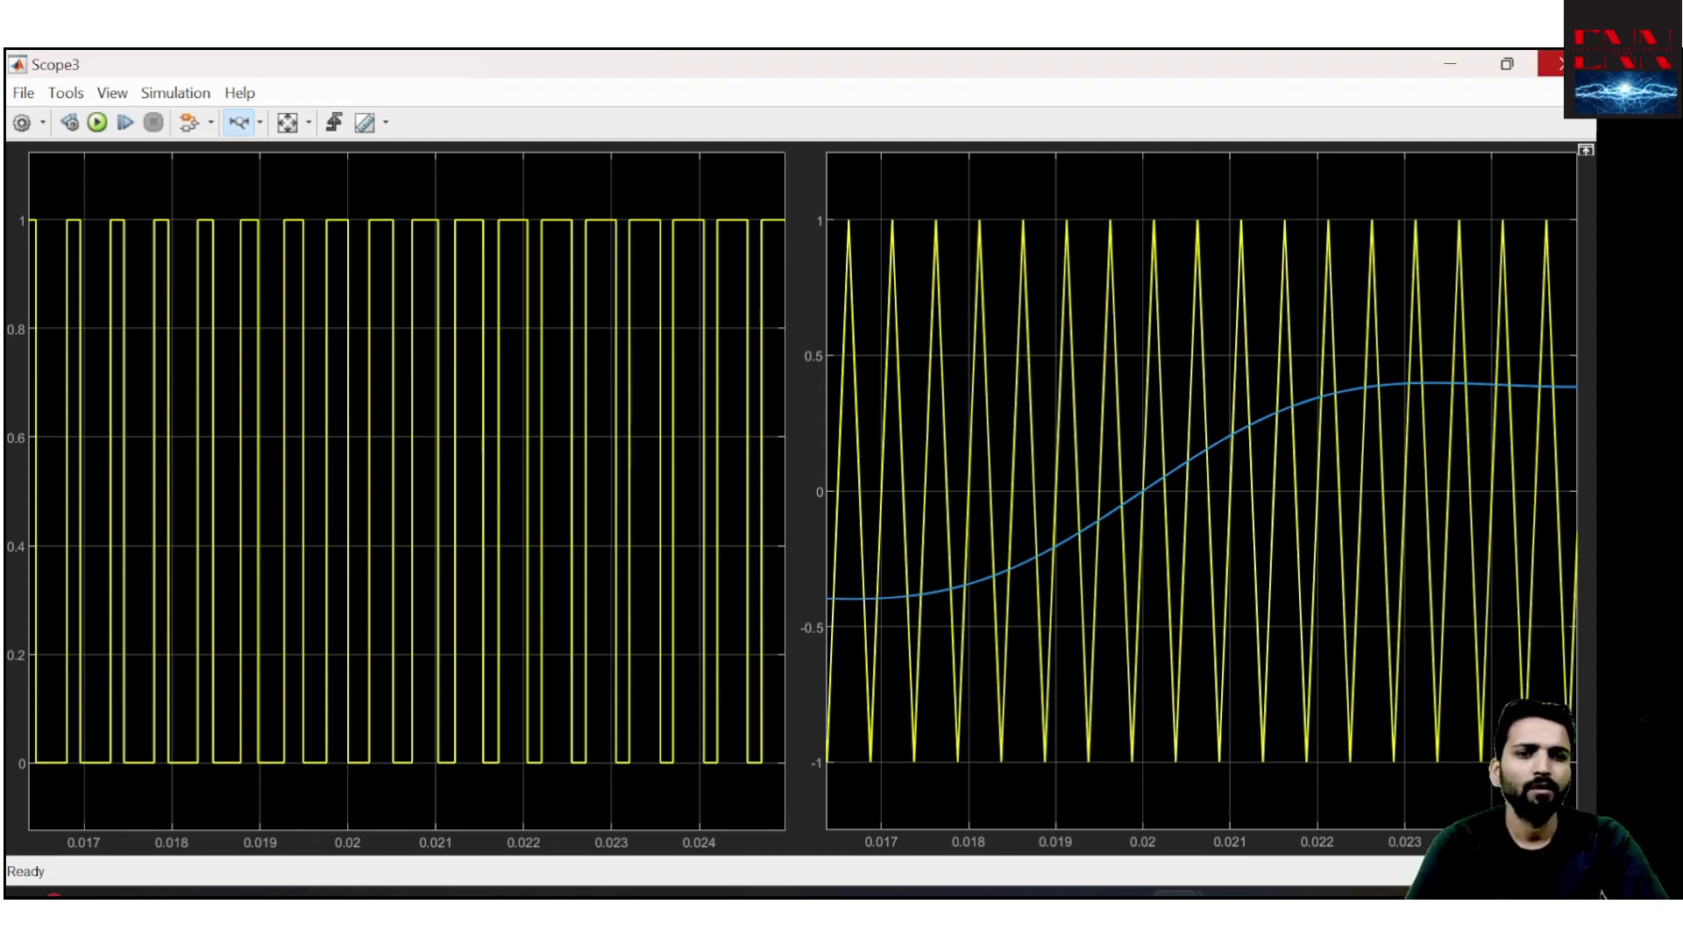
Close Scope3 and inspect sine block A and the Divide1 block's connections
{"action": "left_click", "coordinate": [1552, 63]}
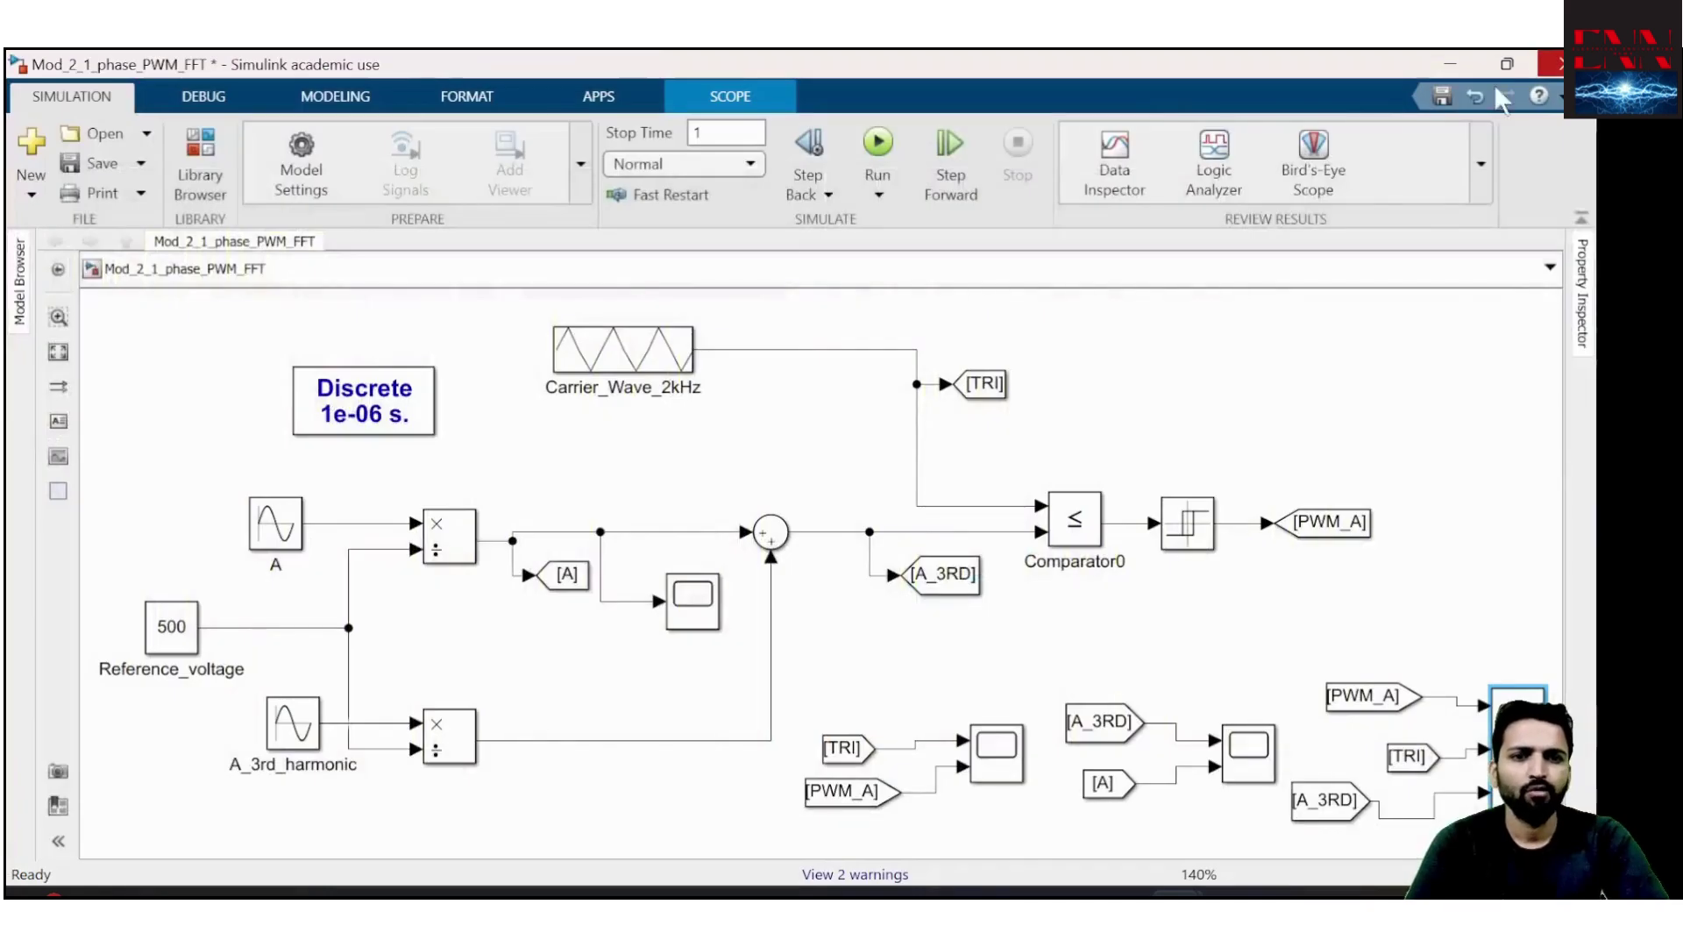
{"action": "left_click", "coordinate": [268, 531]}
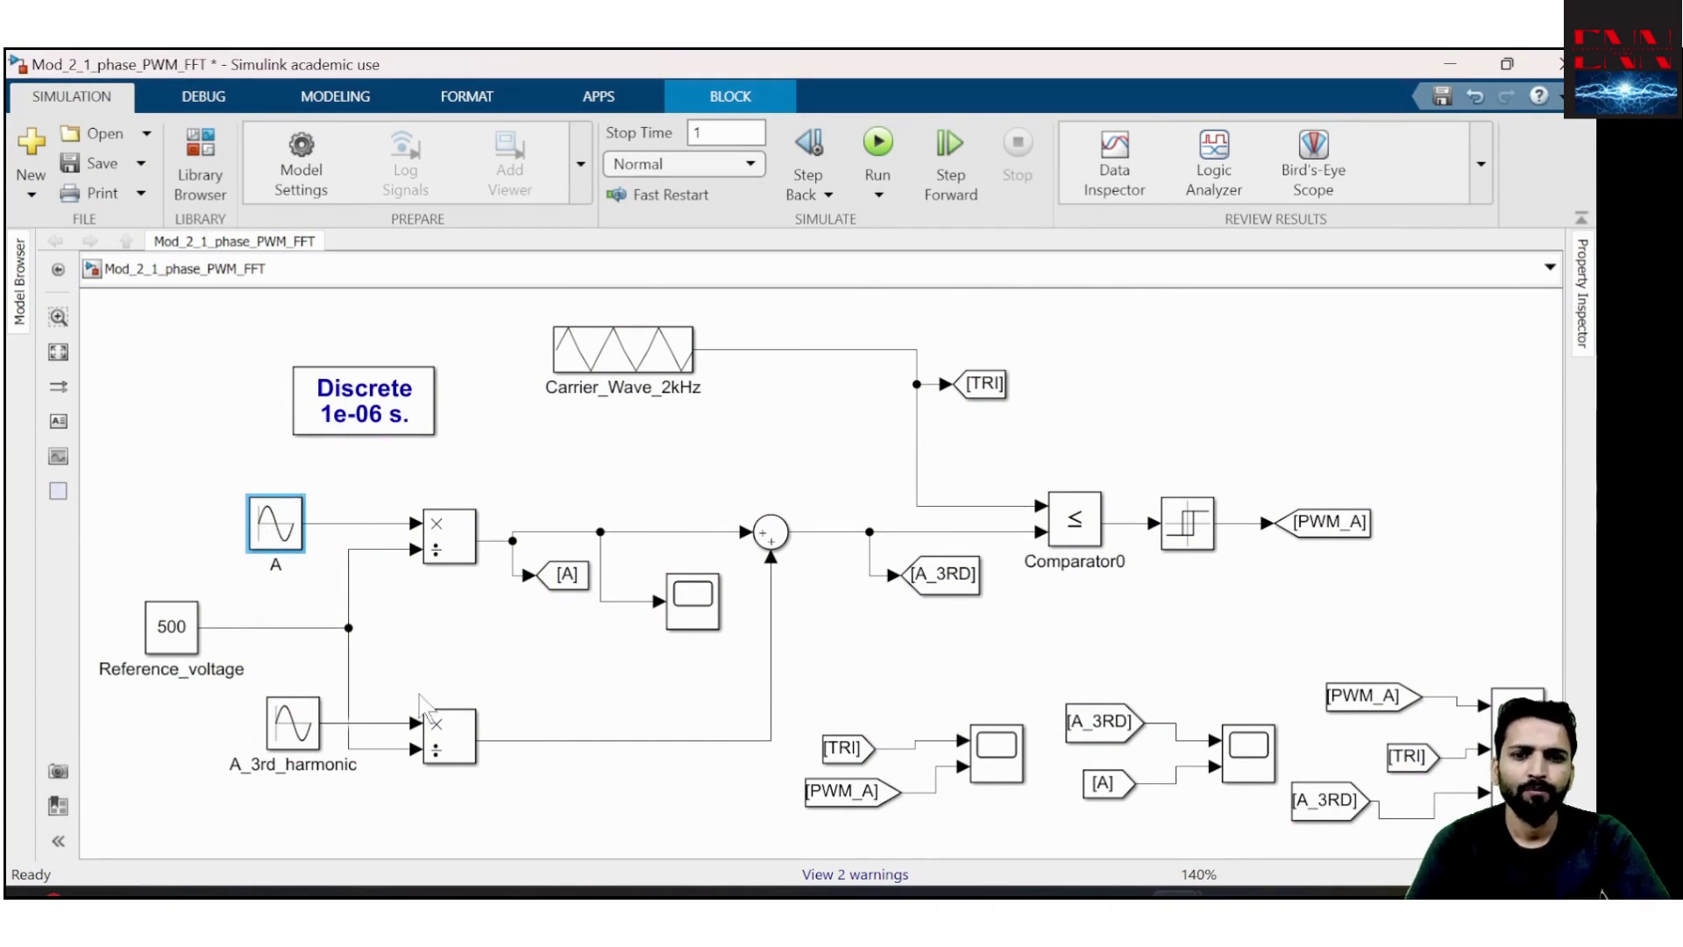
{"action": "left_click_drag", "start_coordinate": [524, 692], "coordinate": [394, 797]}
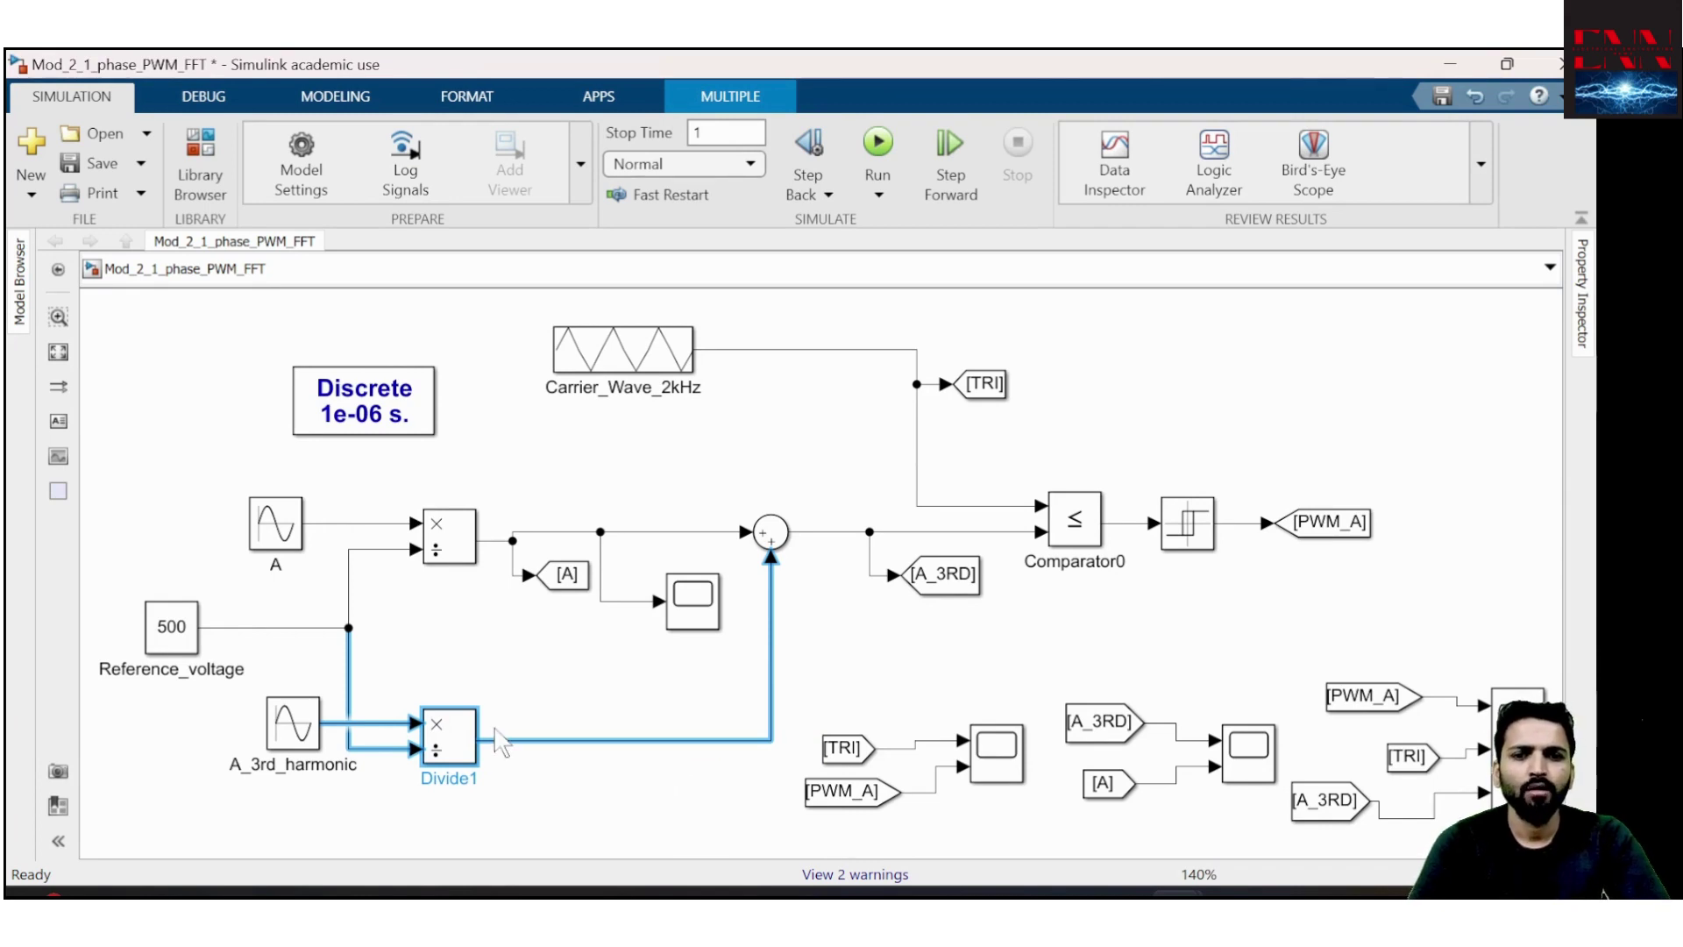
{"action": "left_click", "coordinate": [584, 660]}
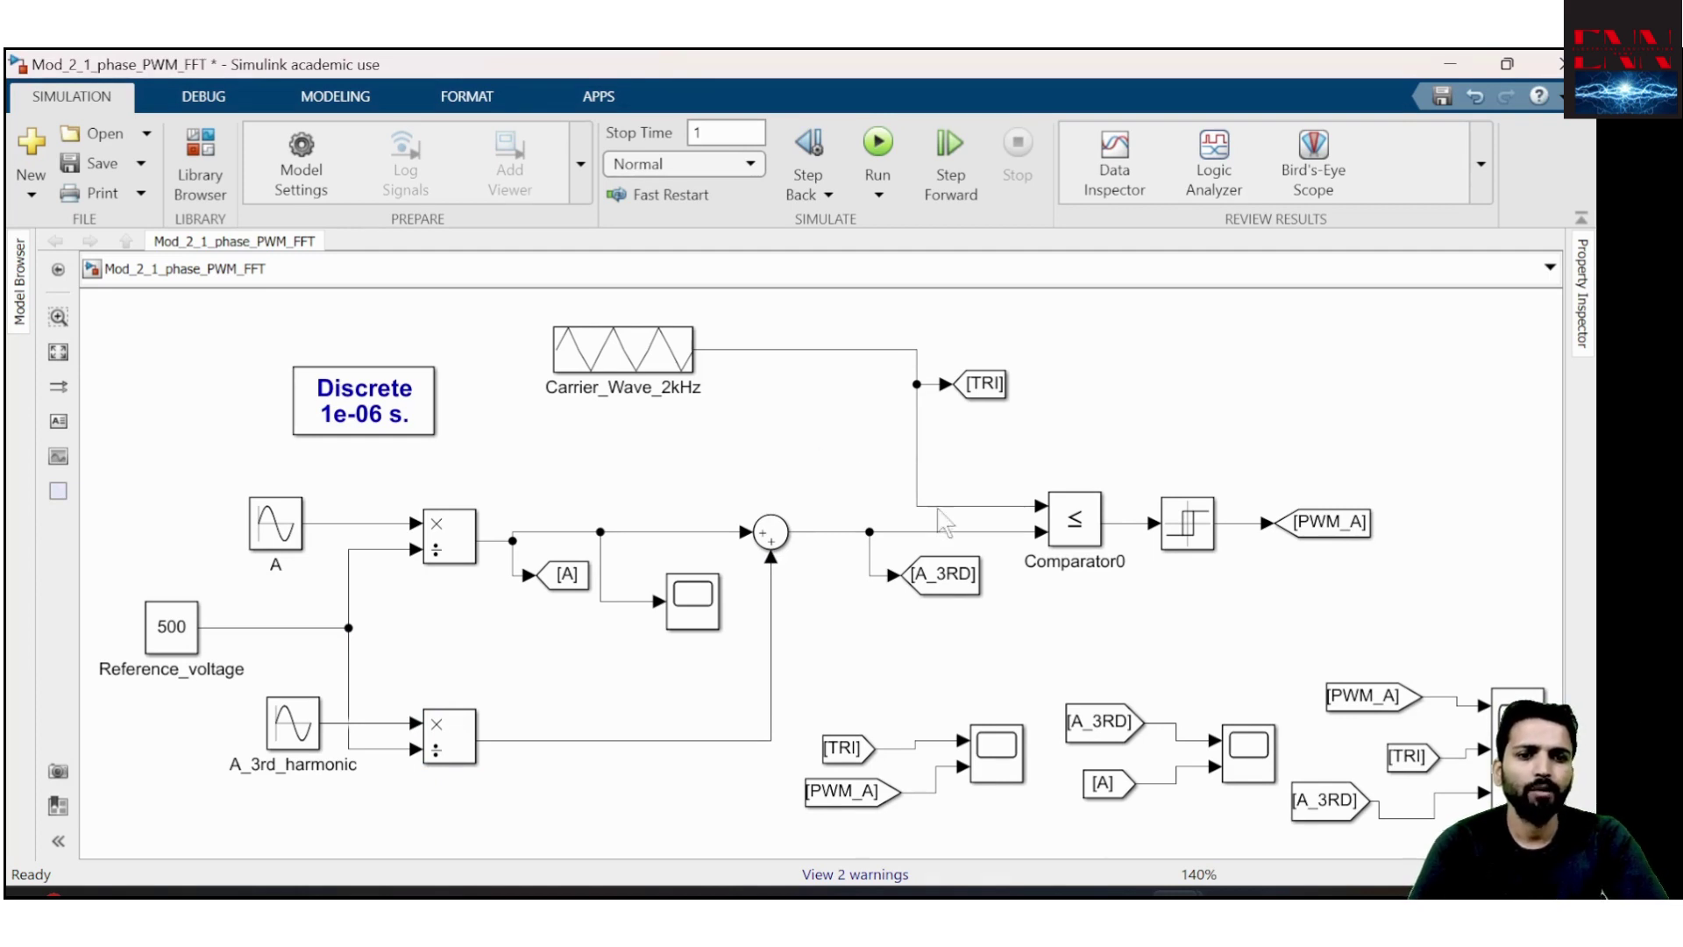
Move the [A_3RD], [A] From blocks and their Scope to the model's top right
{"action": "left_click_drag", "start_coordinate": [1241, 713], "coordinate": [1067, 839]}
{"action": "left_click_drag", "start_coordinate": [1253, 707], "coordinate": [1424, 351]}
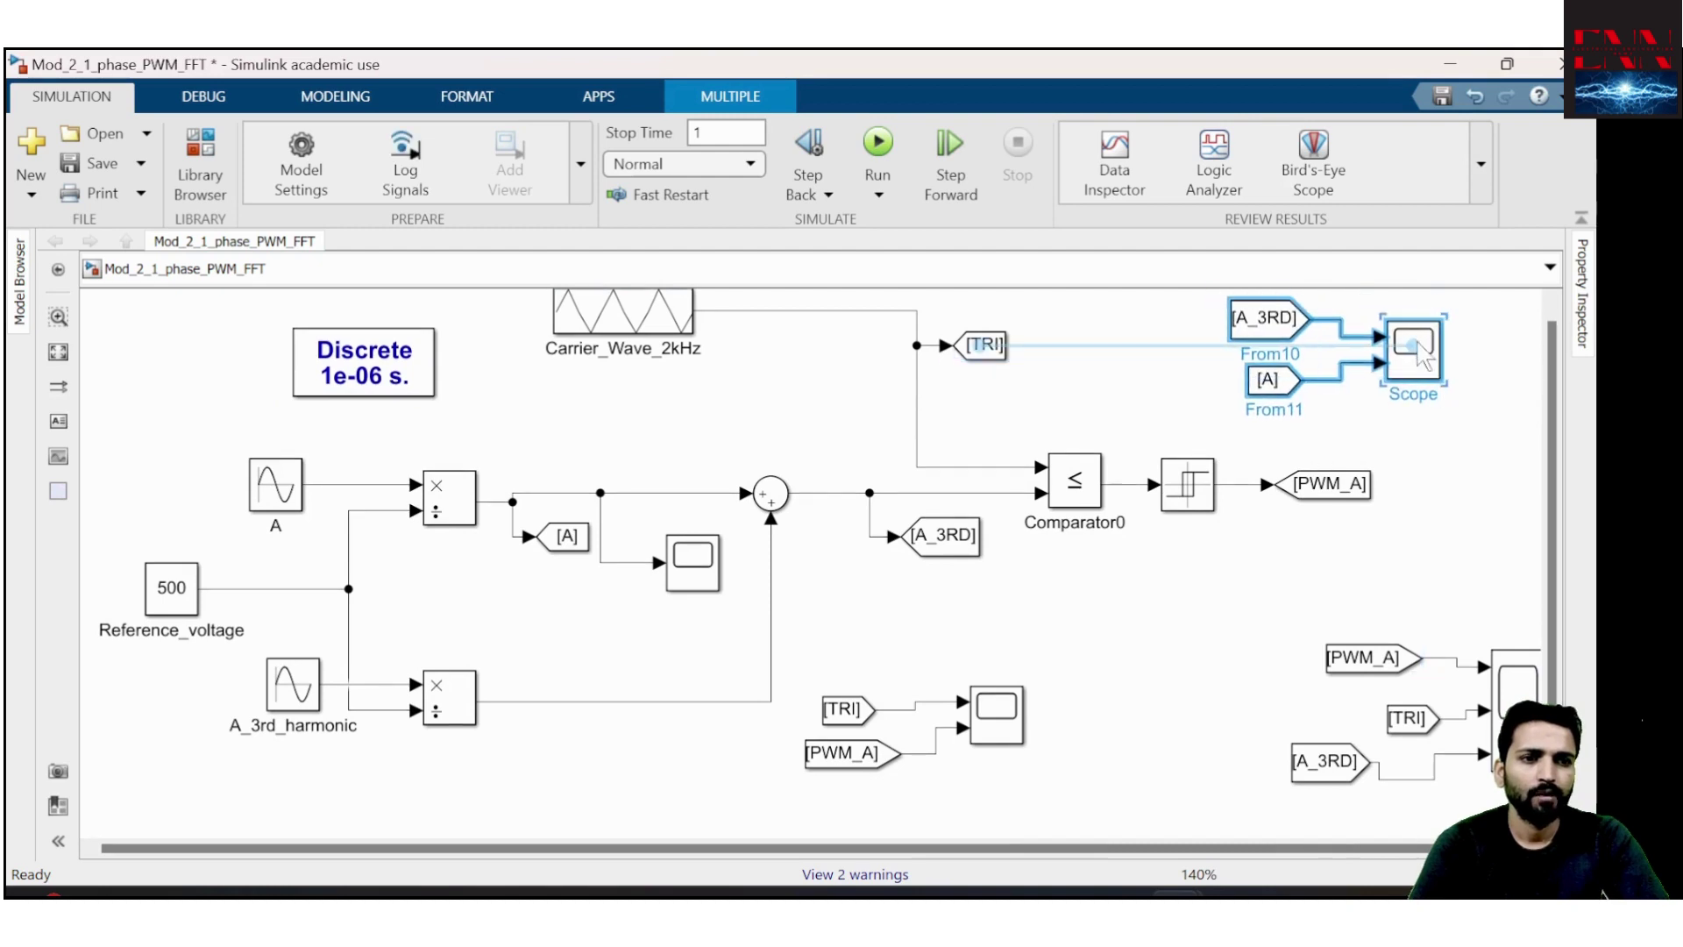
{"action": "left_click", "coordinate": [1171, 391]}
{"action": "left_click", "coordinate": [1291, 378]}
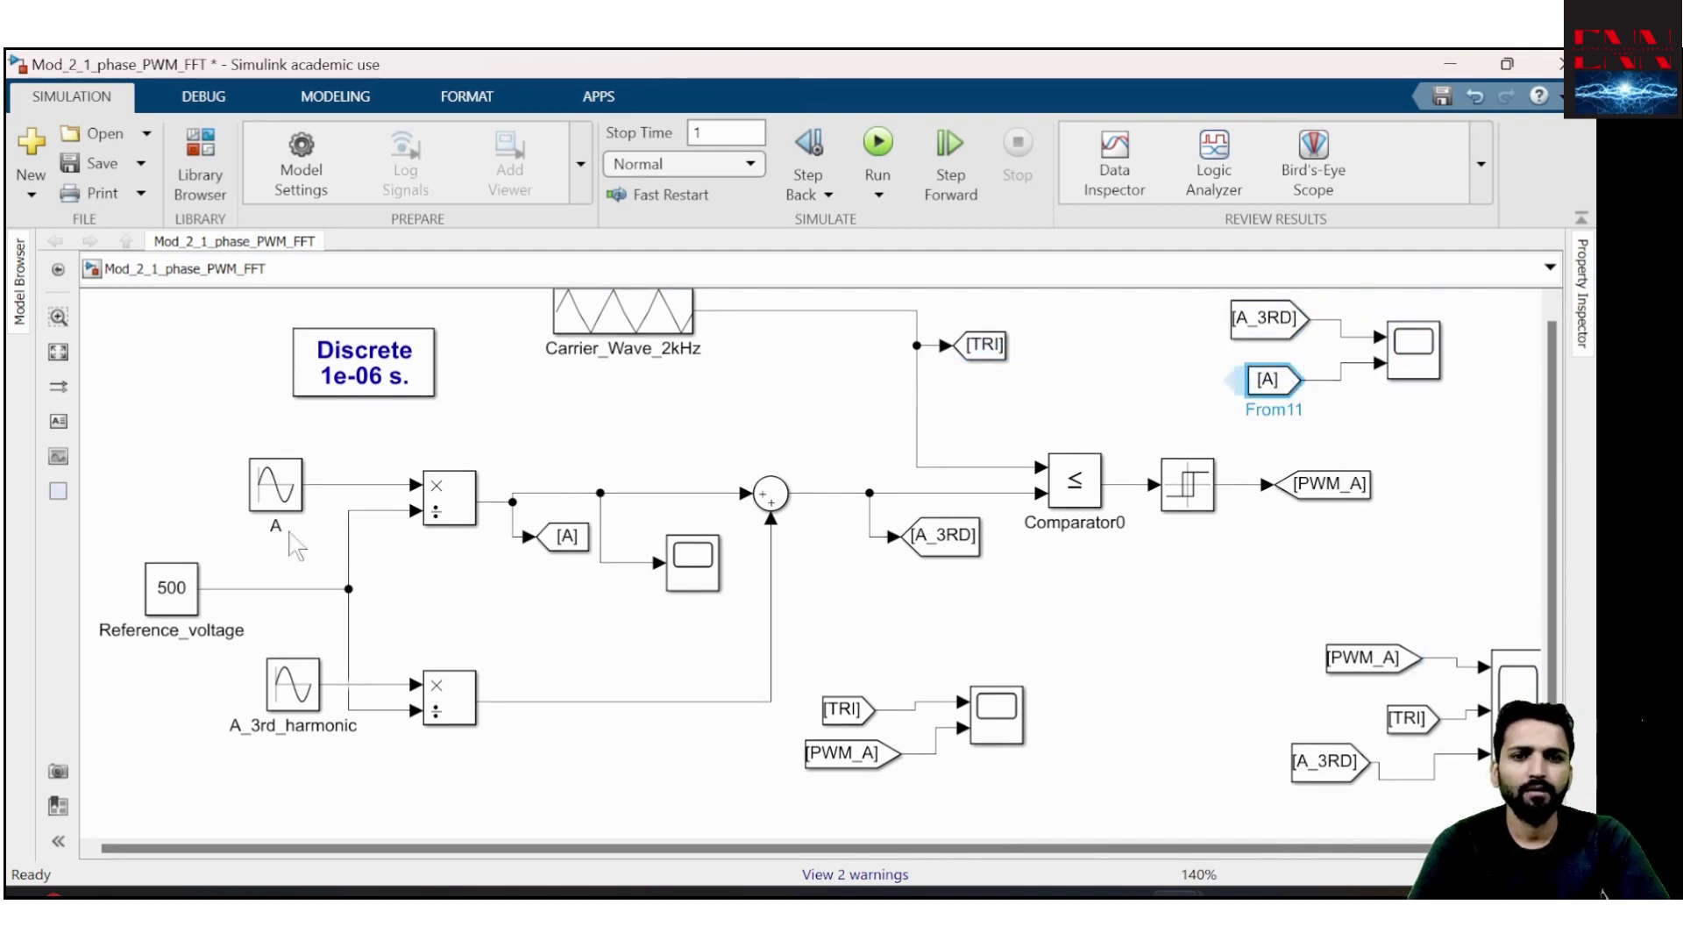
{"action": "left_click", "coordinate": [278, 491]}
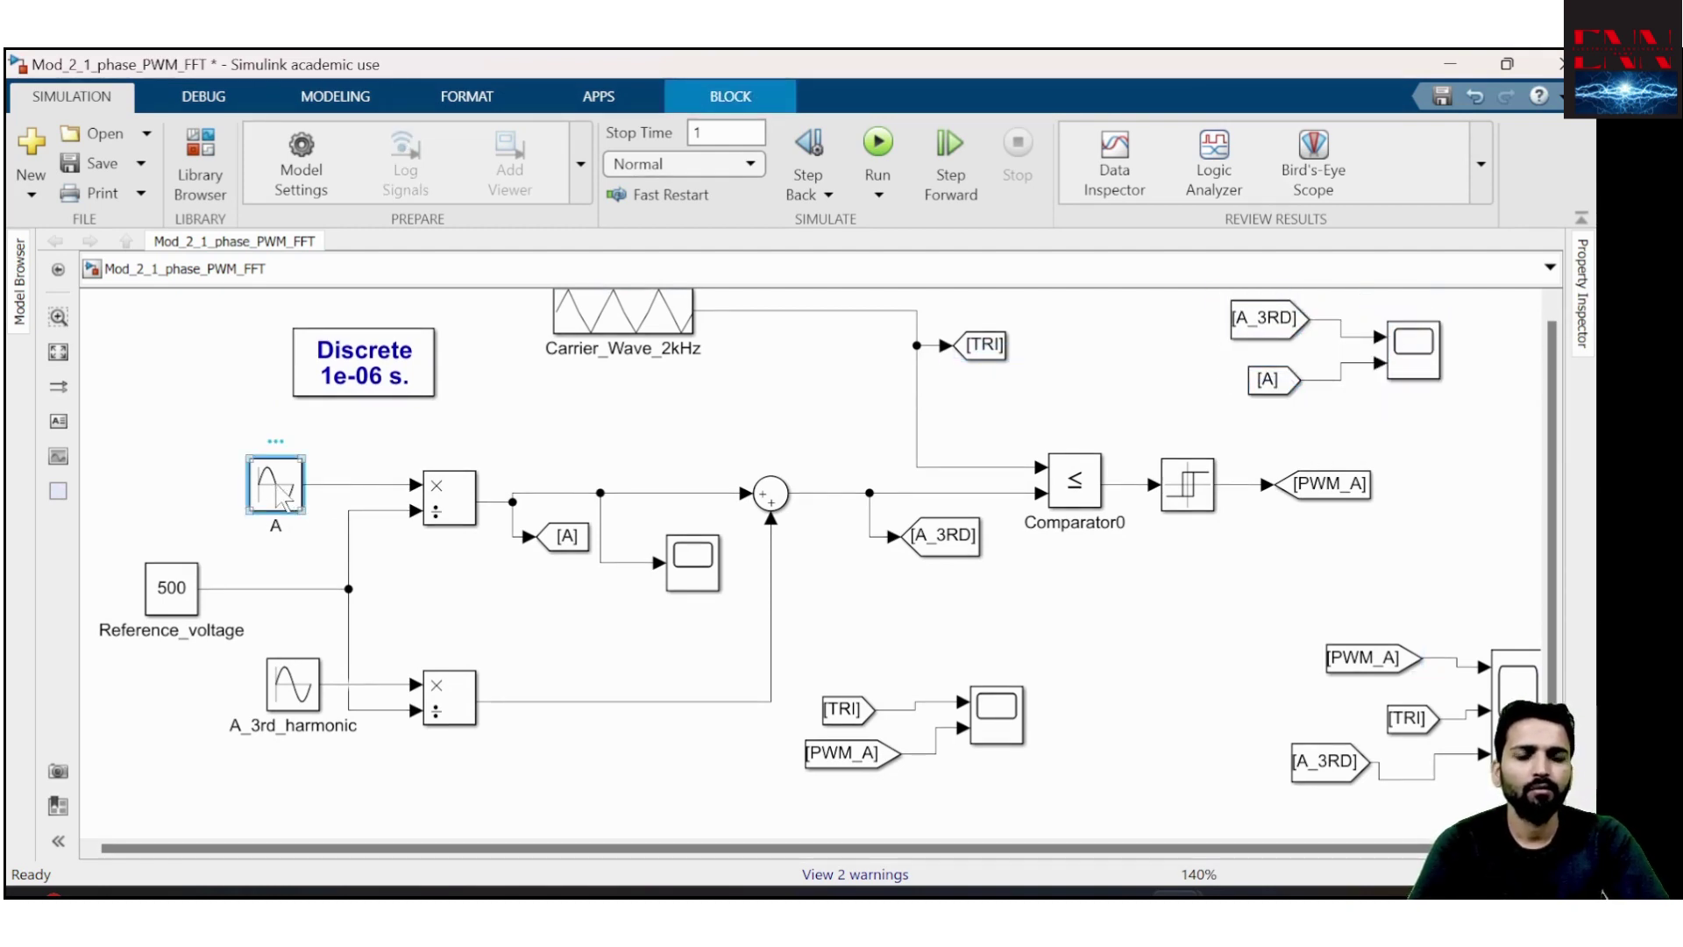
Open Scope2 maximized and zoom signal A to about three sine cycles (≈0.065–0.133 s)
{"action": "double_click", "coordinate": [697, 568]}
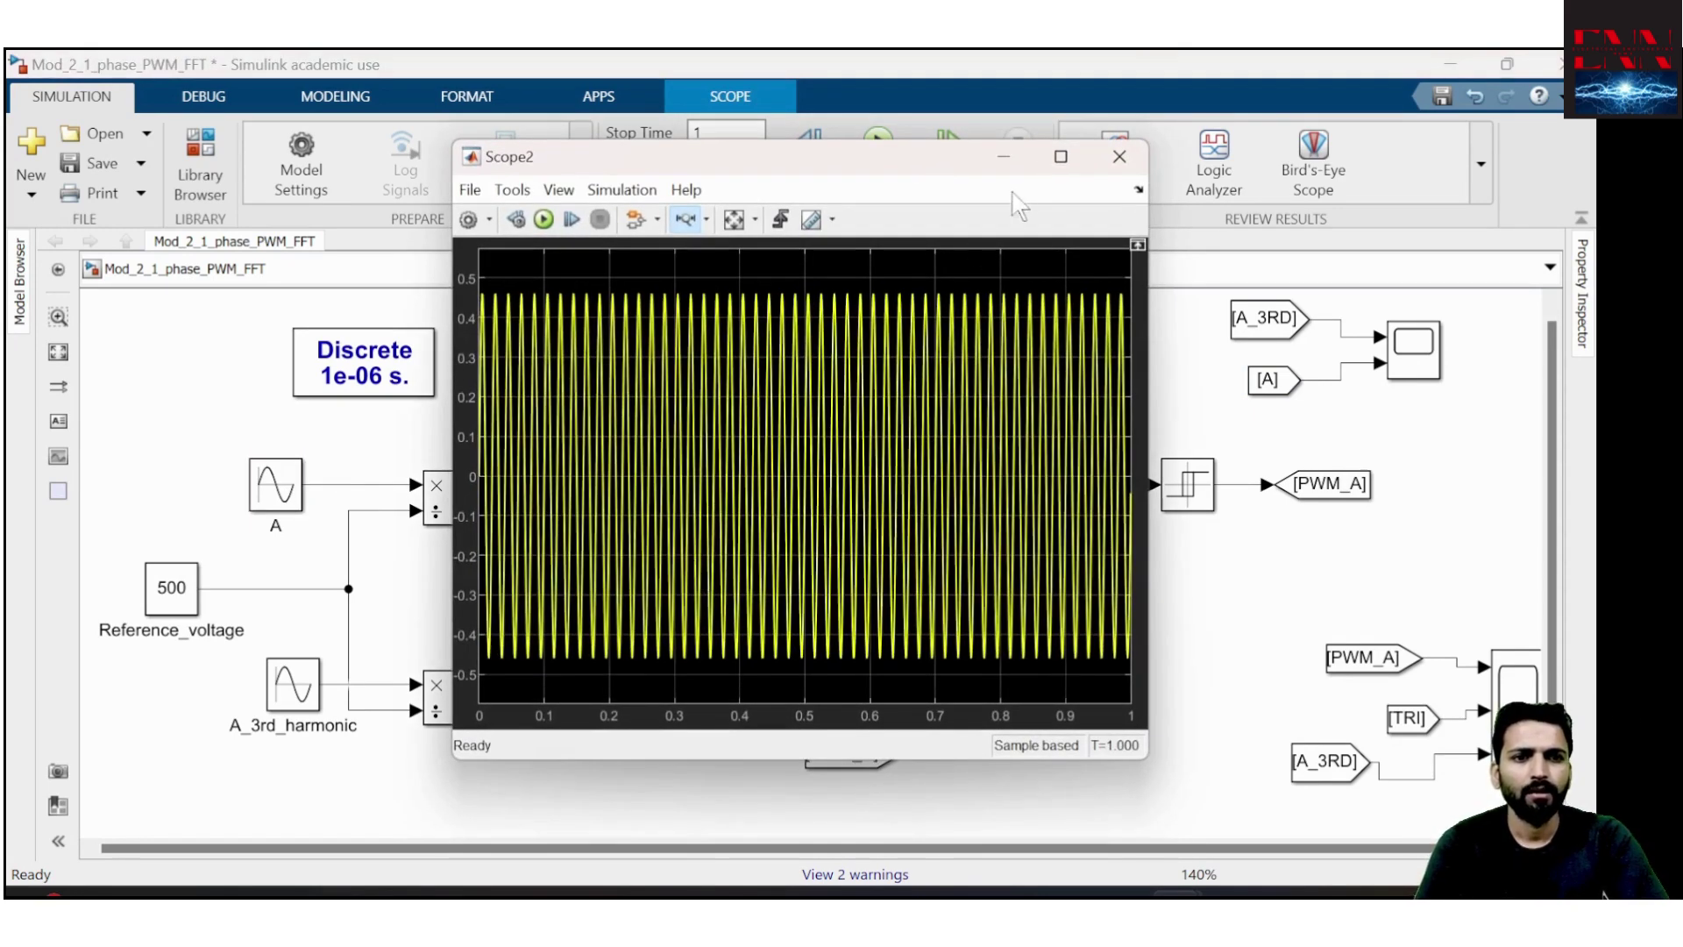
{"action": "left_click", "coordinate": [1061, 156]}
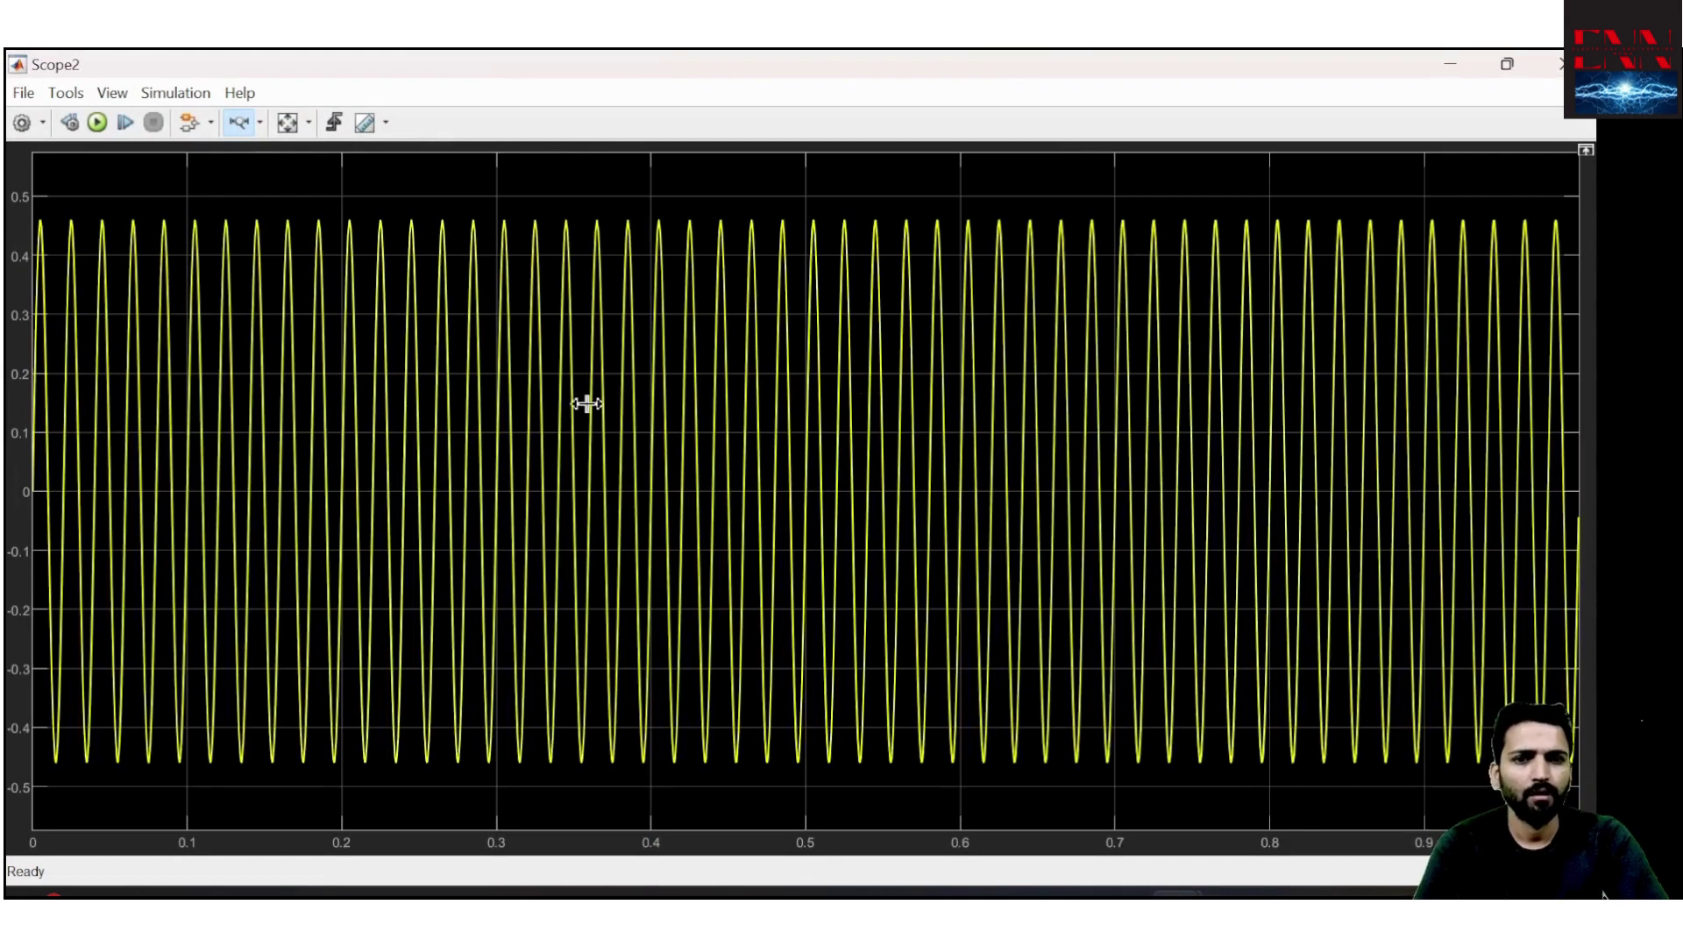
{"action": "left_click_drag", "start_coordinate": [413, 426], "coordinate": [109, 430]}
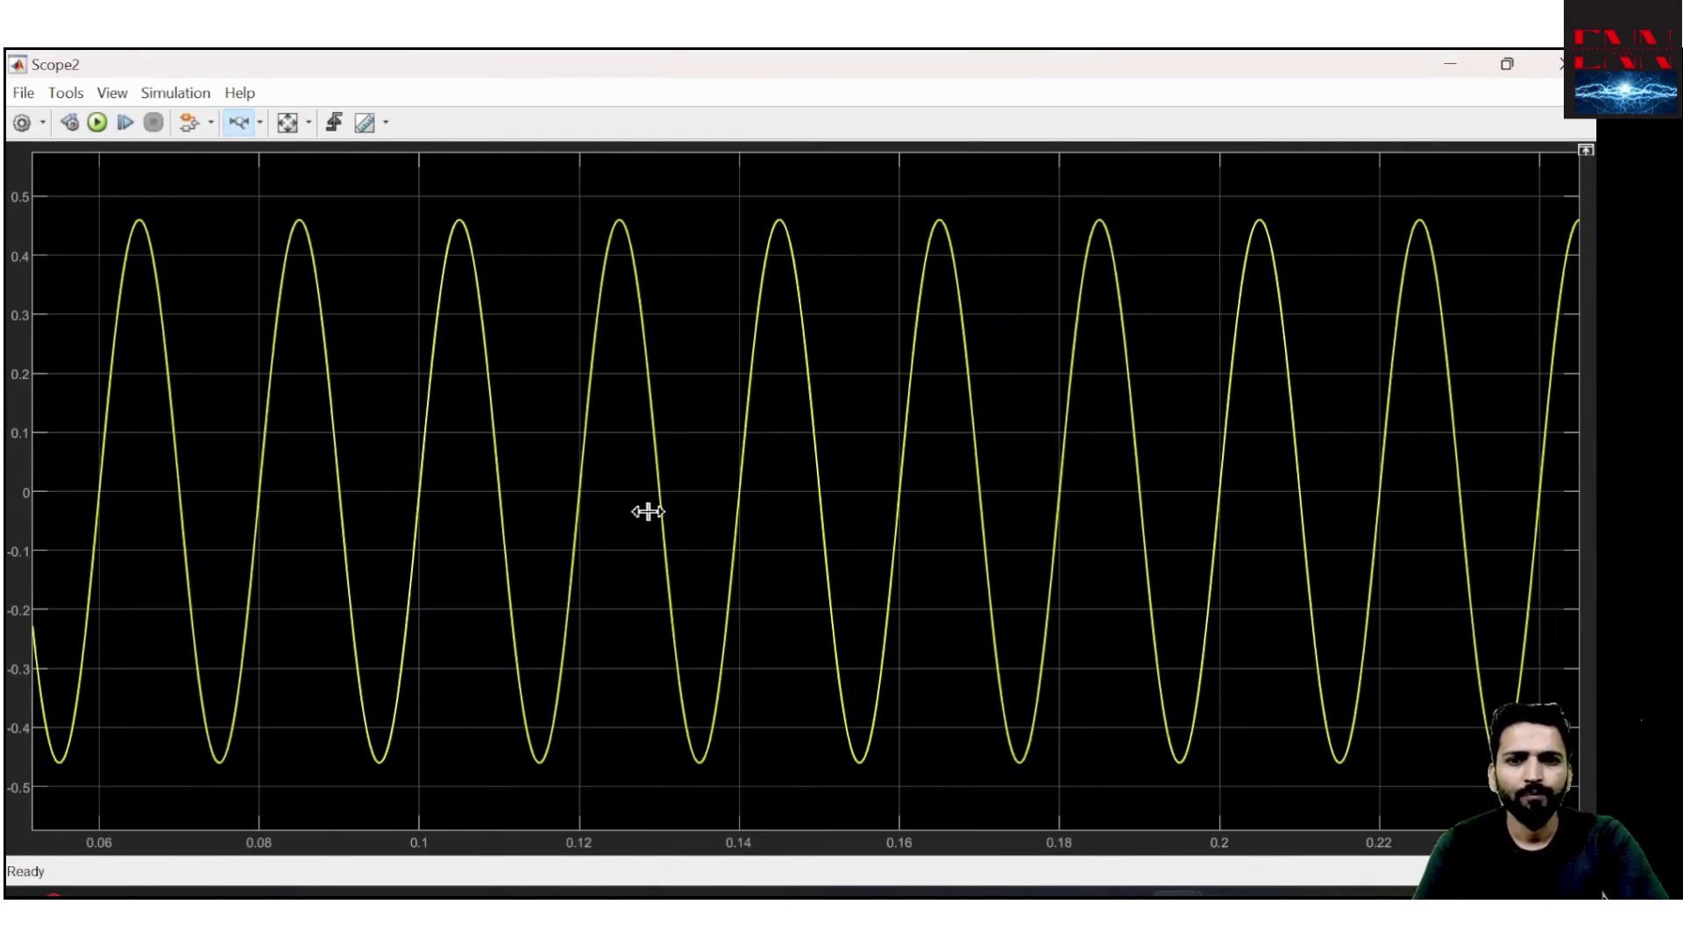
{"action": "left_click_drag", "start_coordinate": [647, 511], "coordinate": [141, 526]}
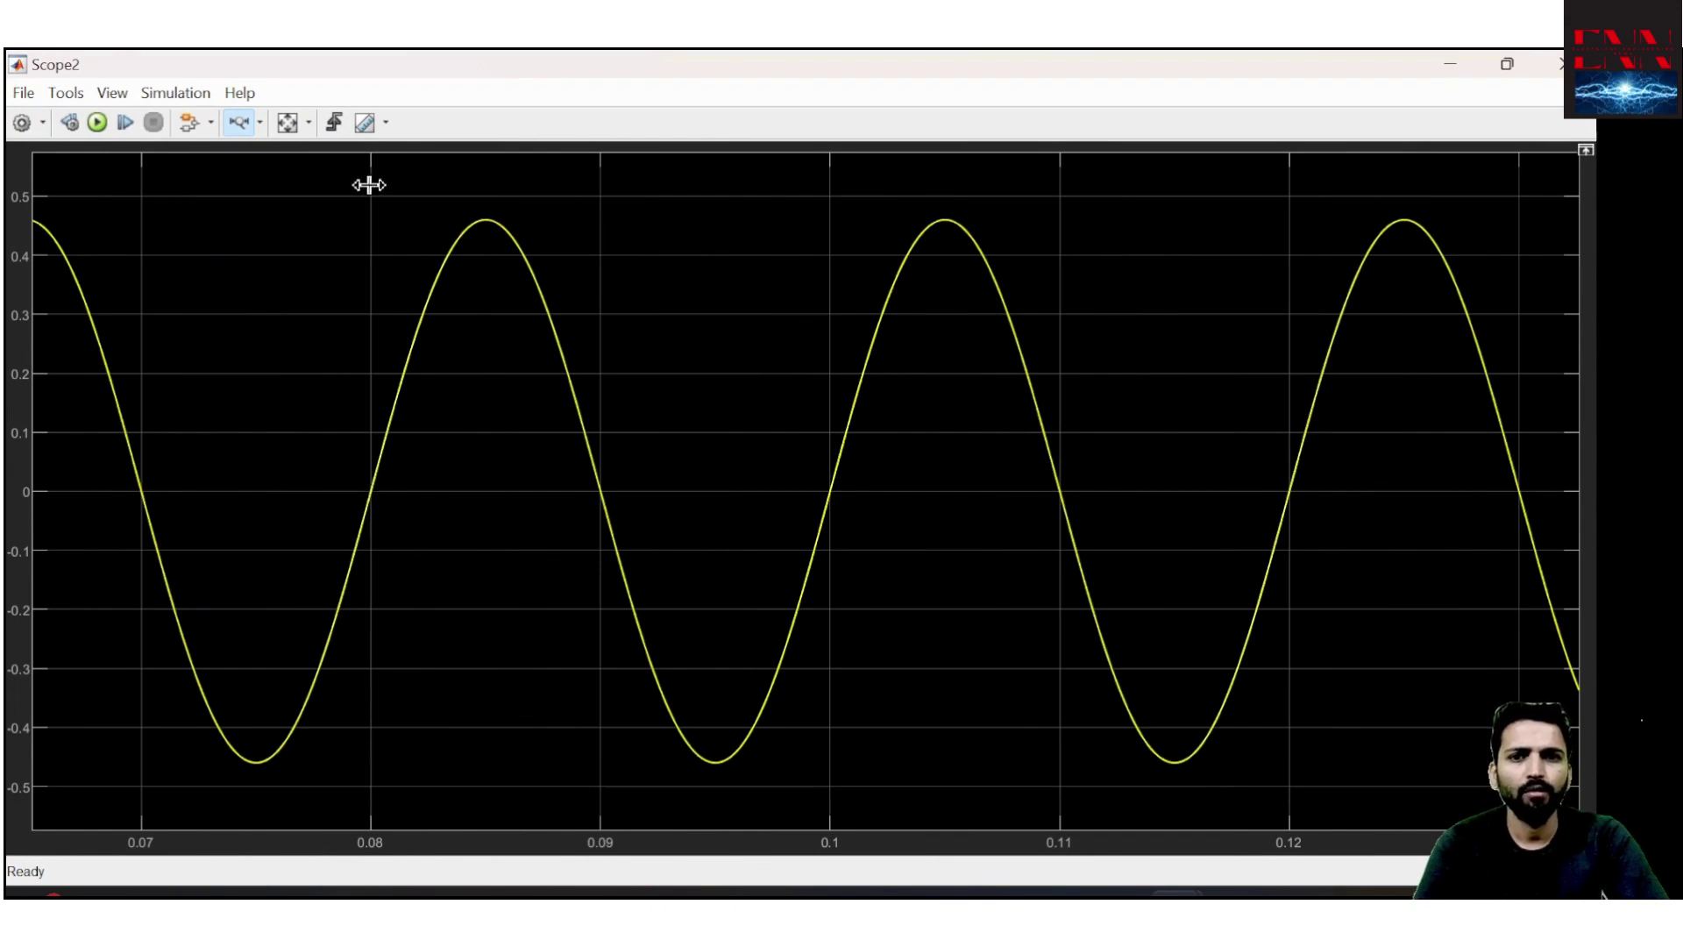
{"action": "left_click", "coordinate": [365, 123]}
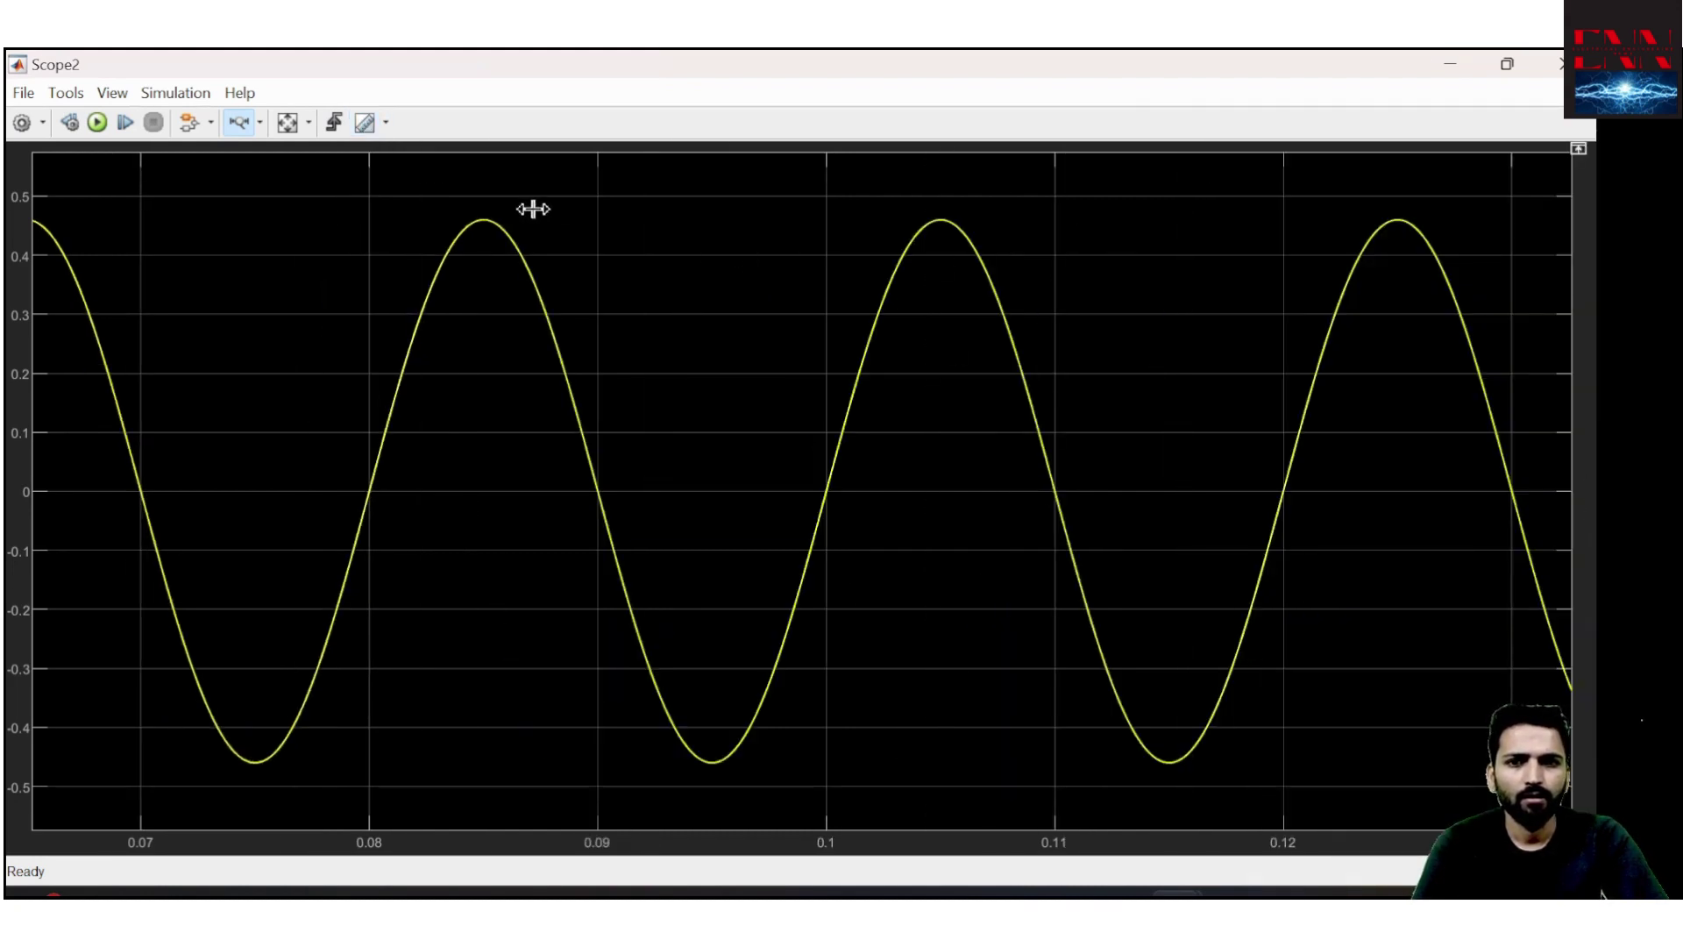
Place cursors at 0.080 and 0.100 s on signal A, measuring ΔT ≈ 20 ms (≈50 Hz)
{"action": "left_click", "coordinate": [364, 122]}
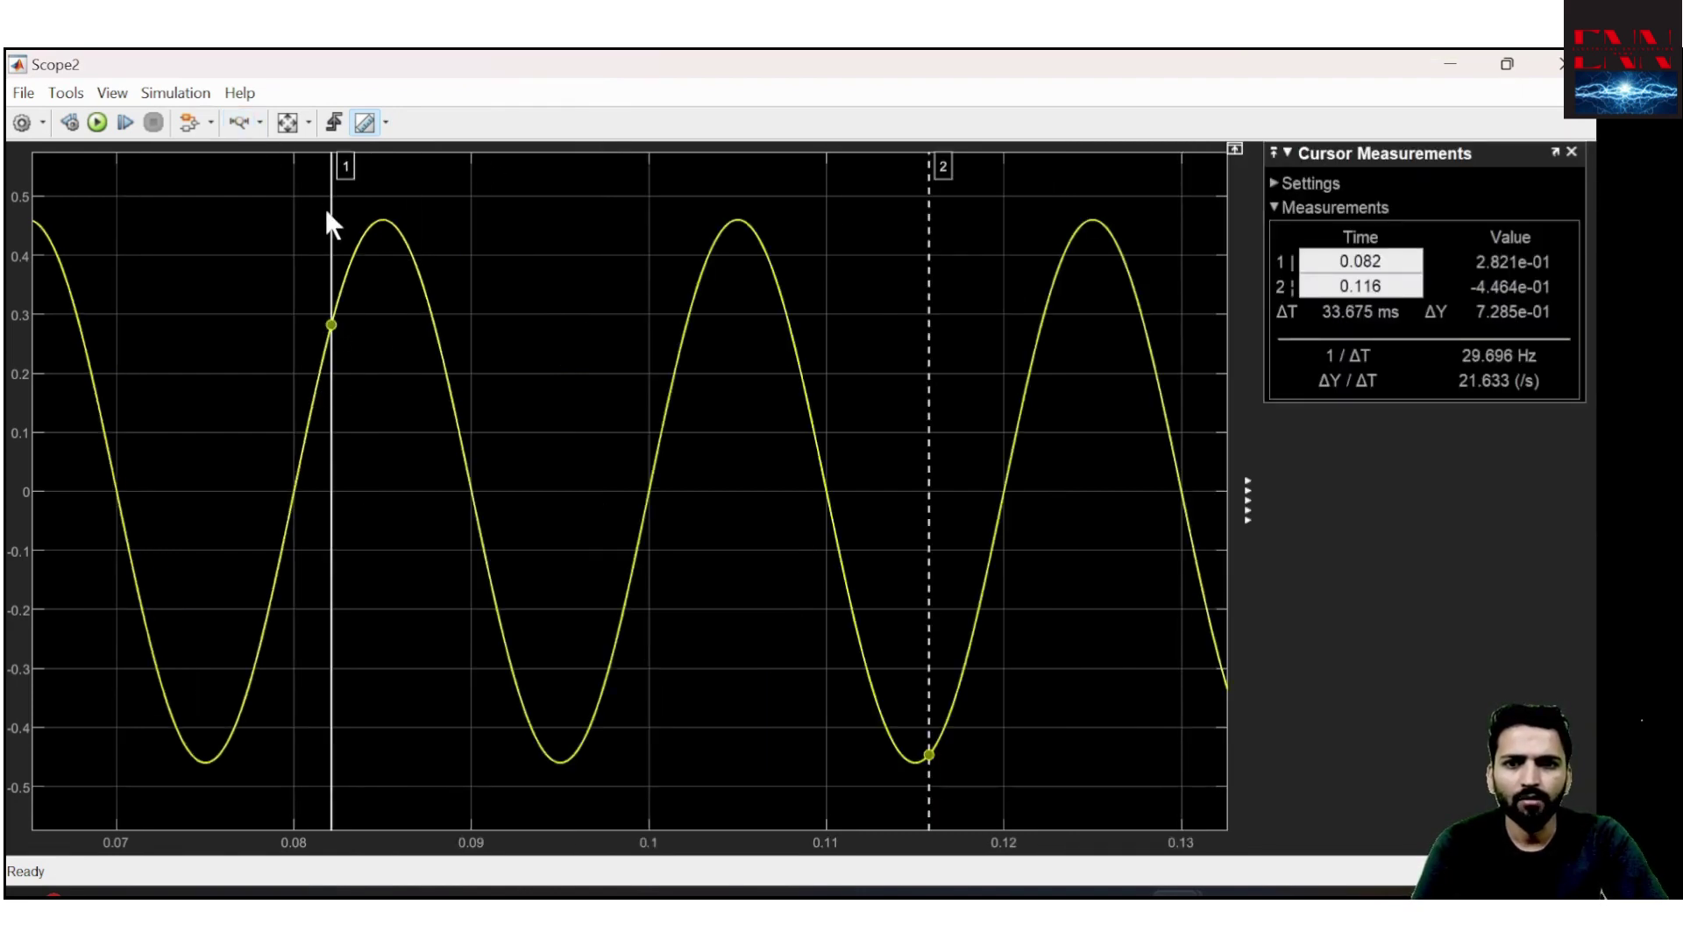
{"action": "left_click_drag", "start_coordinate": [332, 220], "coordinate": [292, 233]}
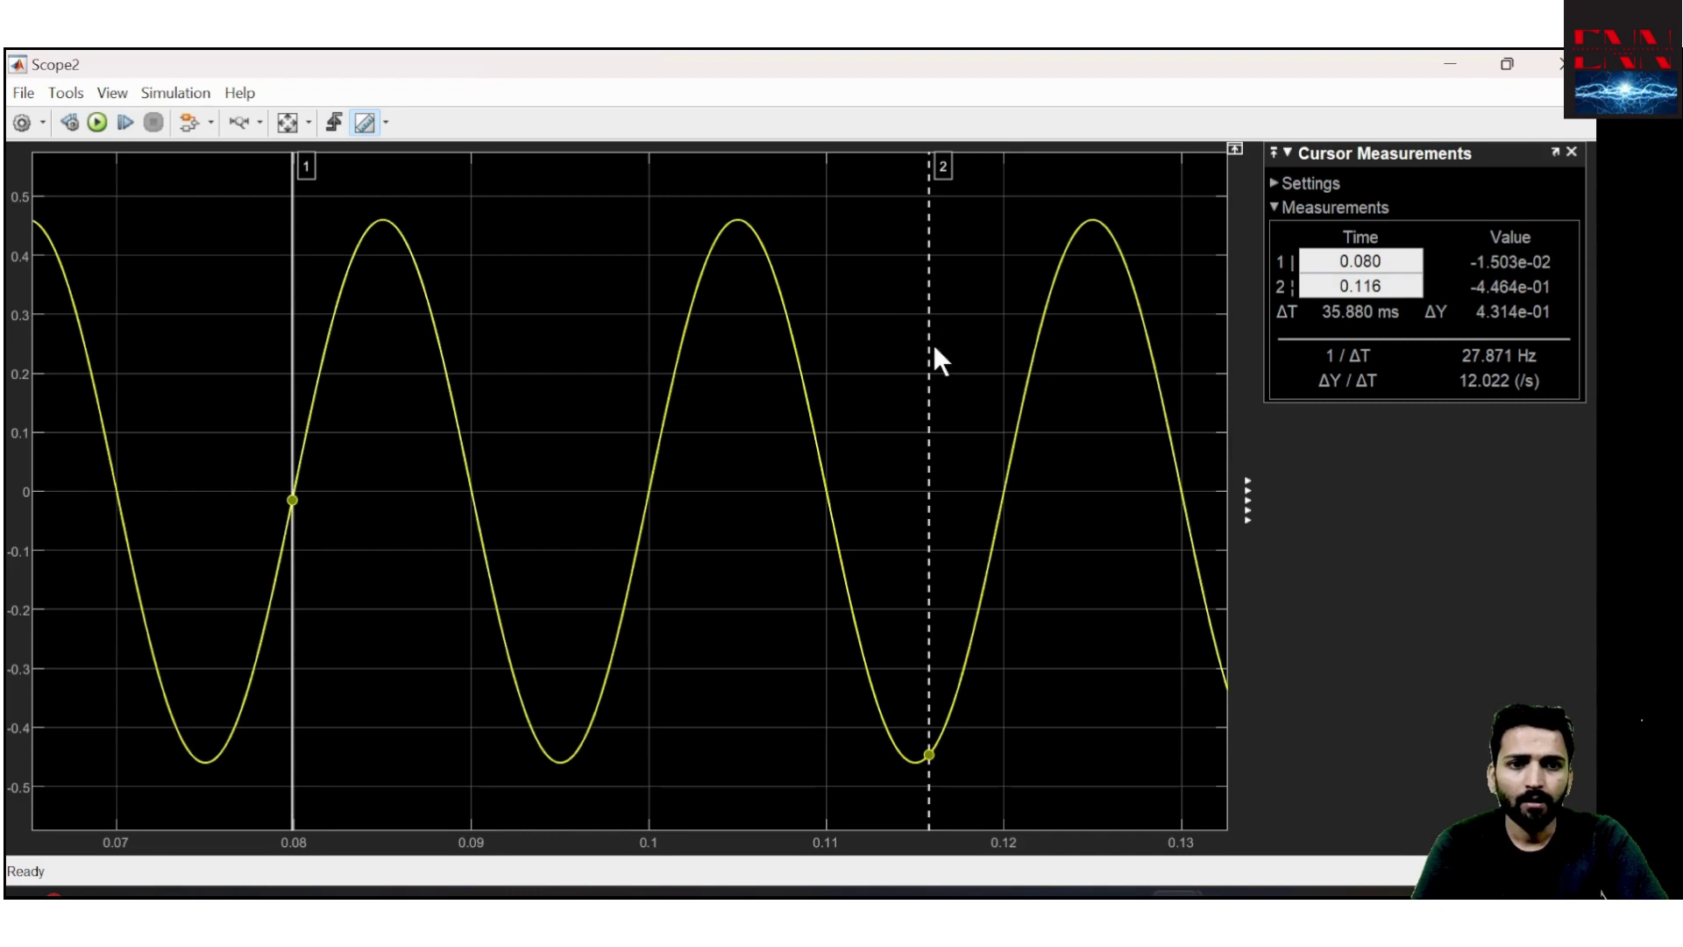
{"action": "left_click_drag", "start_coordinate": [931, 345], "coordinate": [649, 417]}
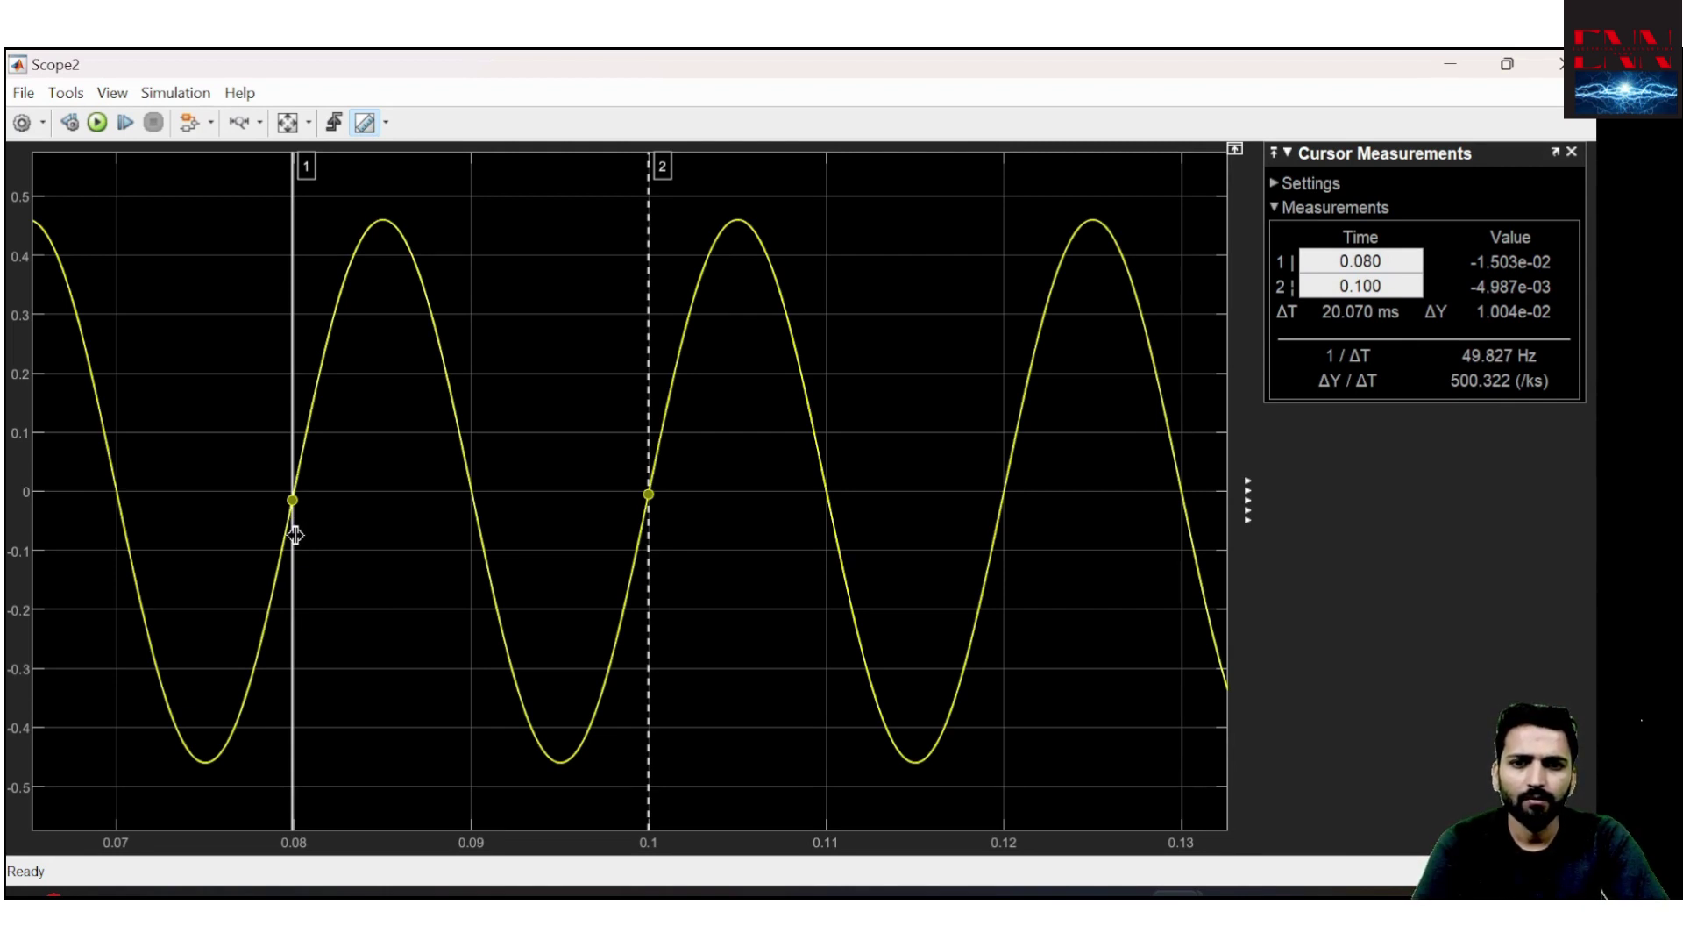
{"action": "left_click_drag", "start_coordinate": [296, 536], "coordinate": [295, 539]}
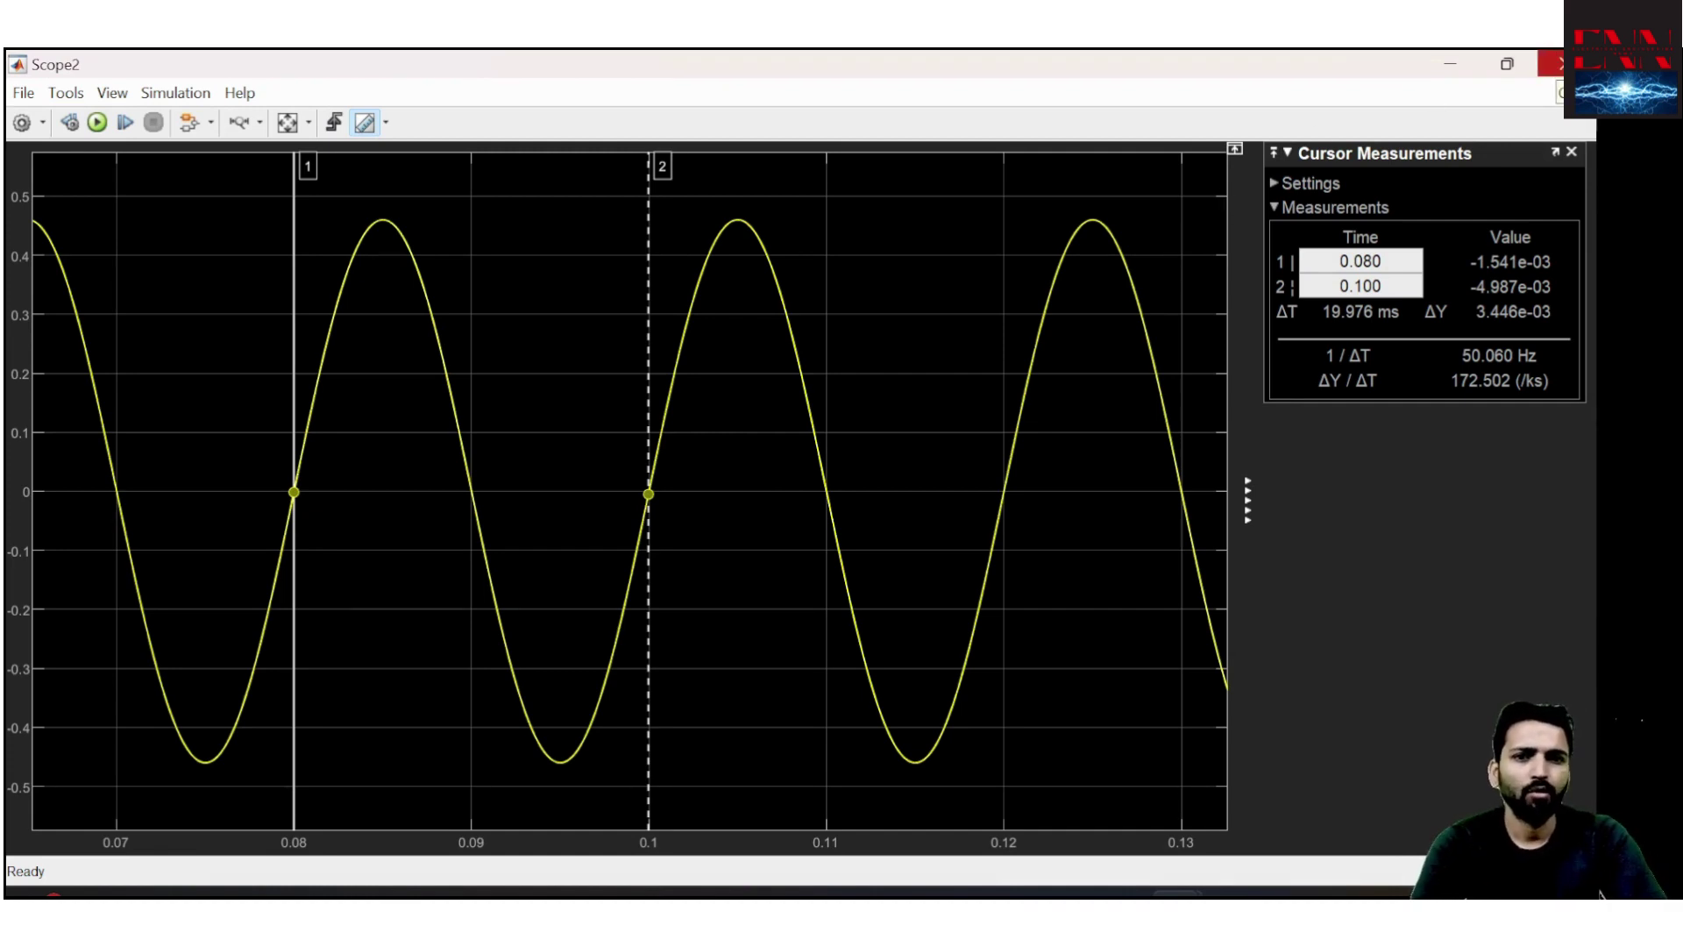
Close Scope2, run the simulation, and open the scope comparing A_3RD and A
{"action": "left_click", "coordinate": [1557, 64]}
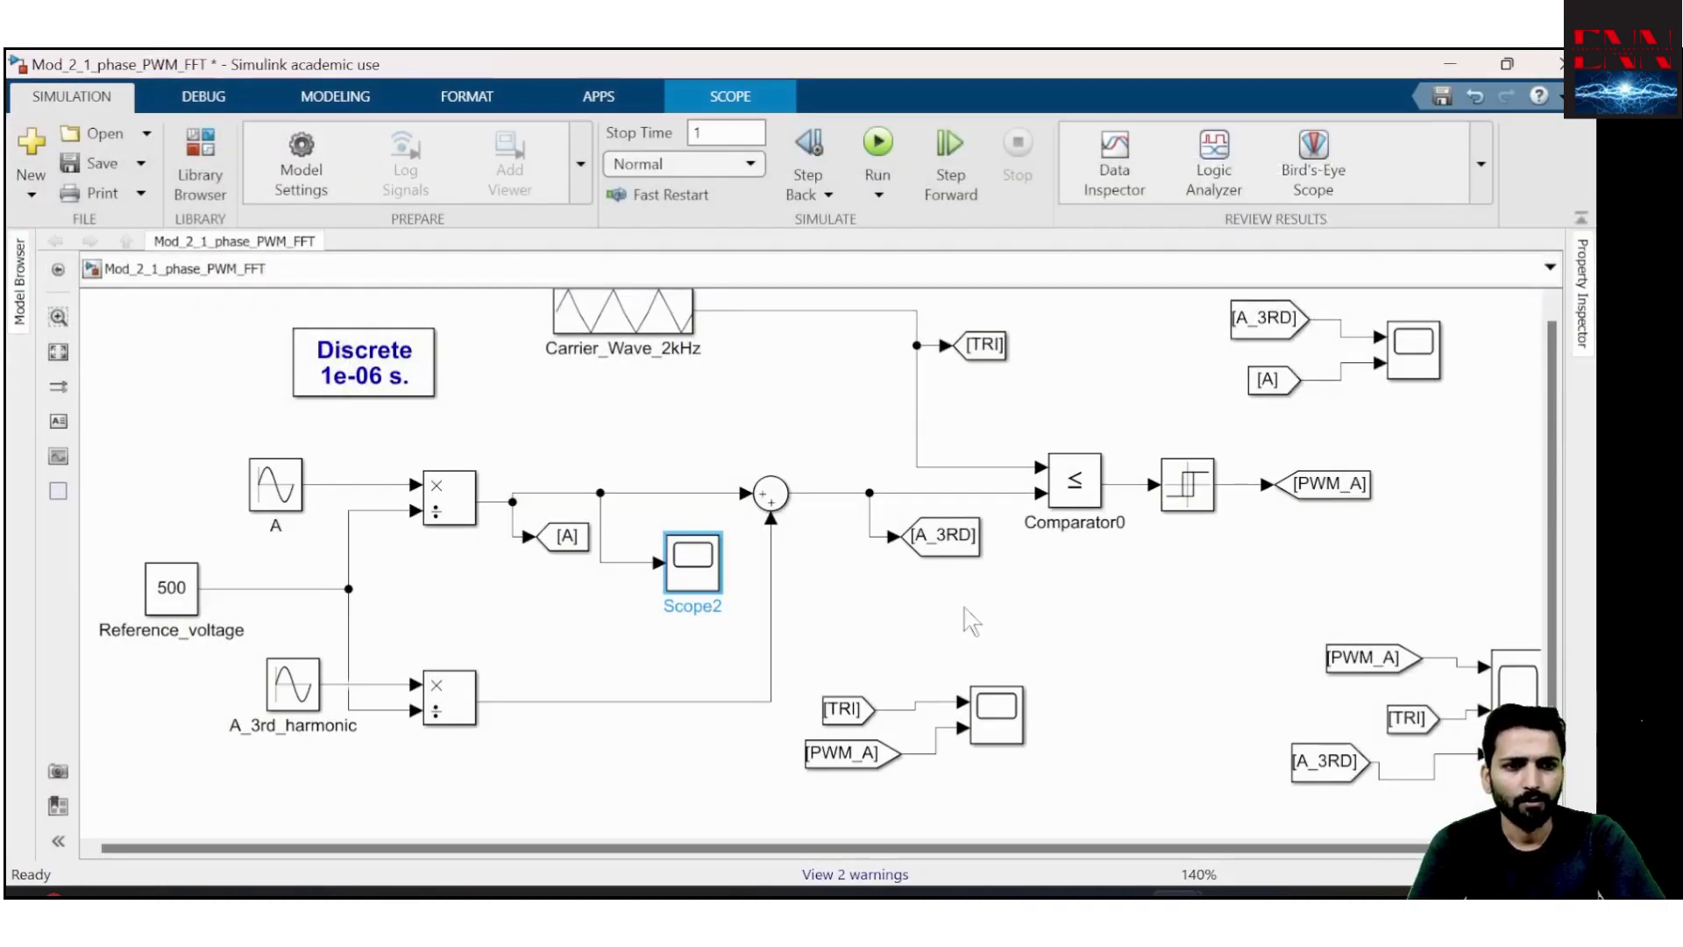
{"action": "left_click", "coordinate": [878, 144]}
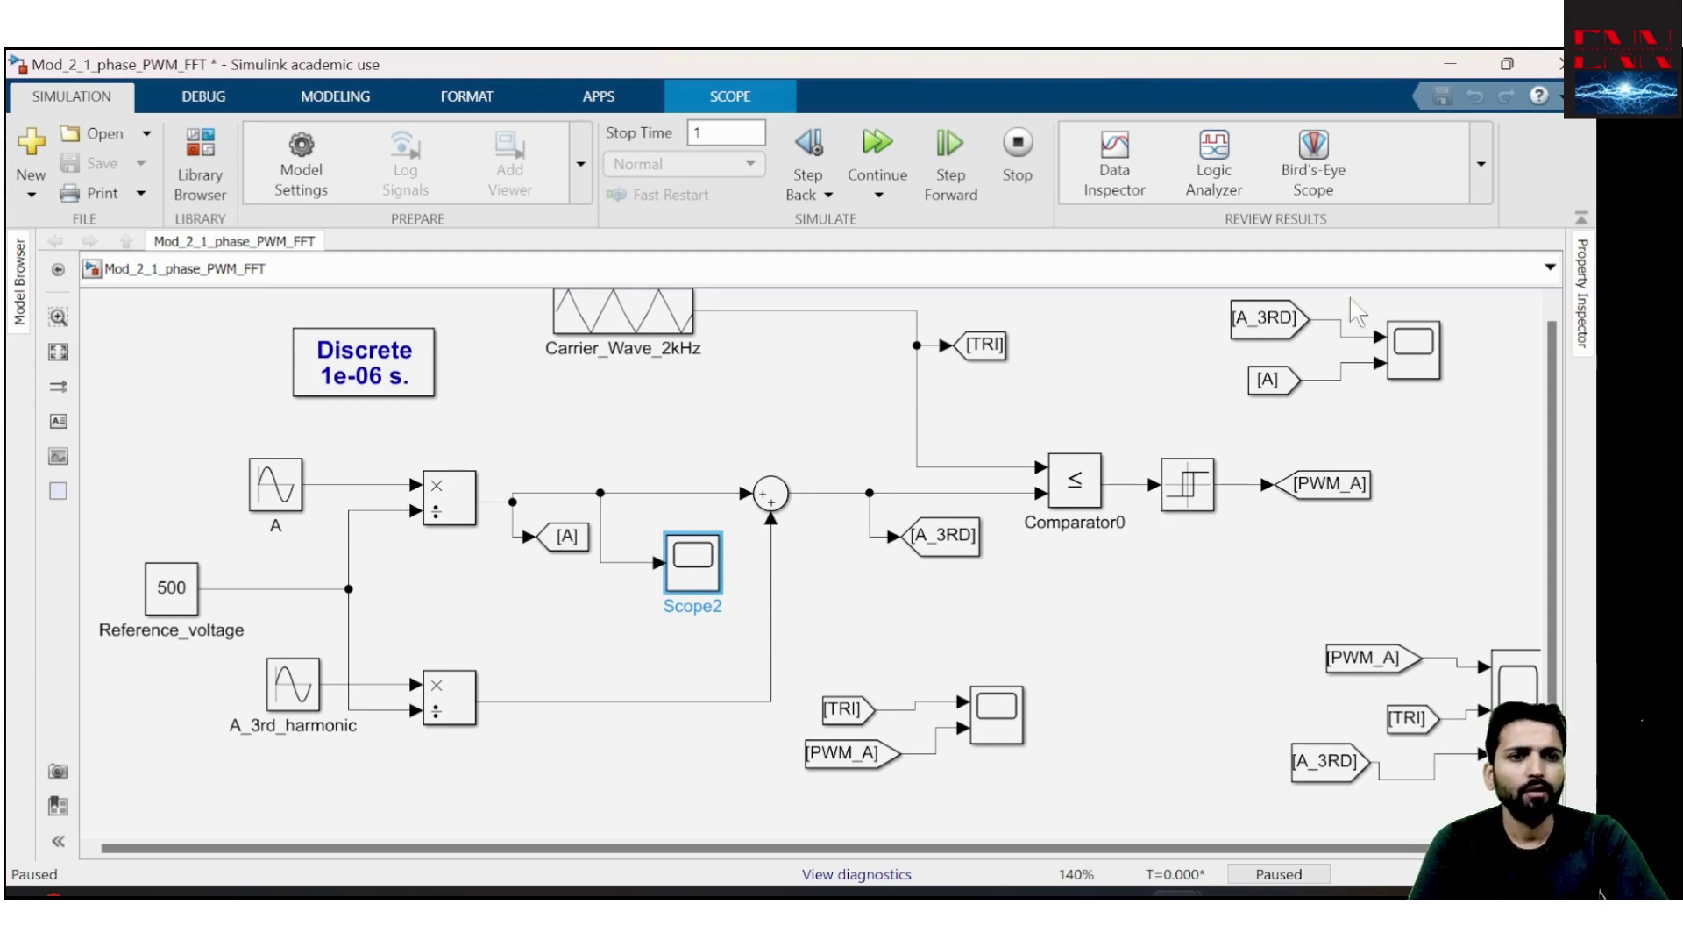
{"action": "double_click", "coordinate": [1408, 366]}
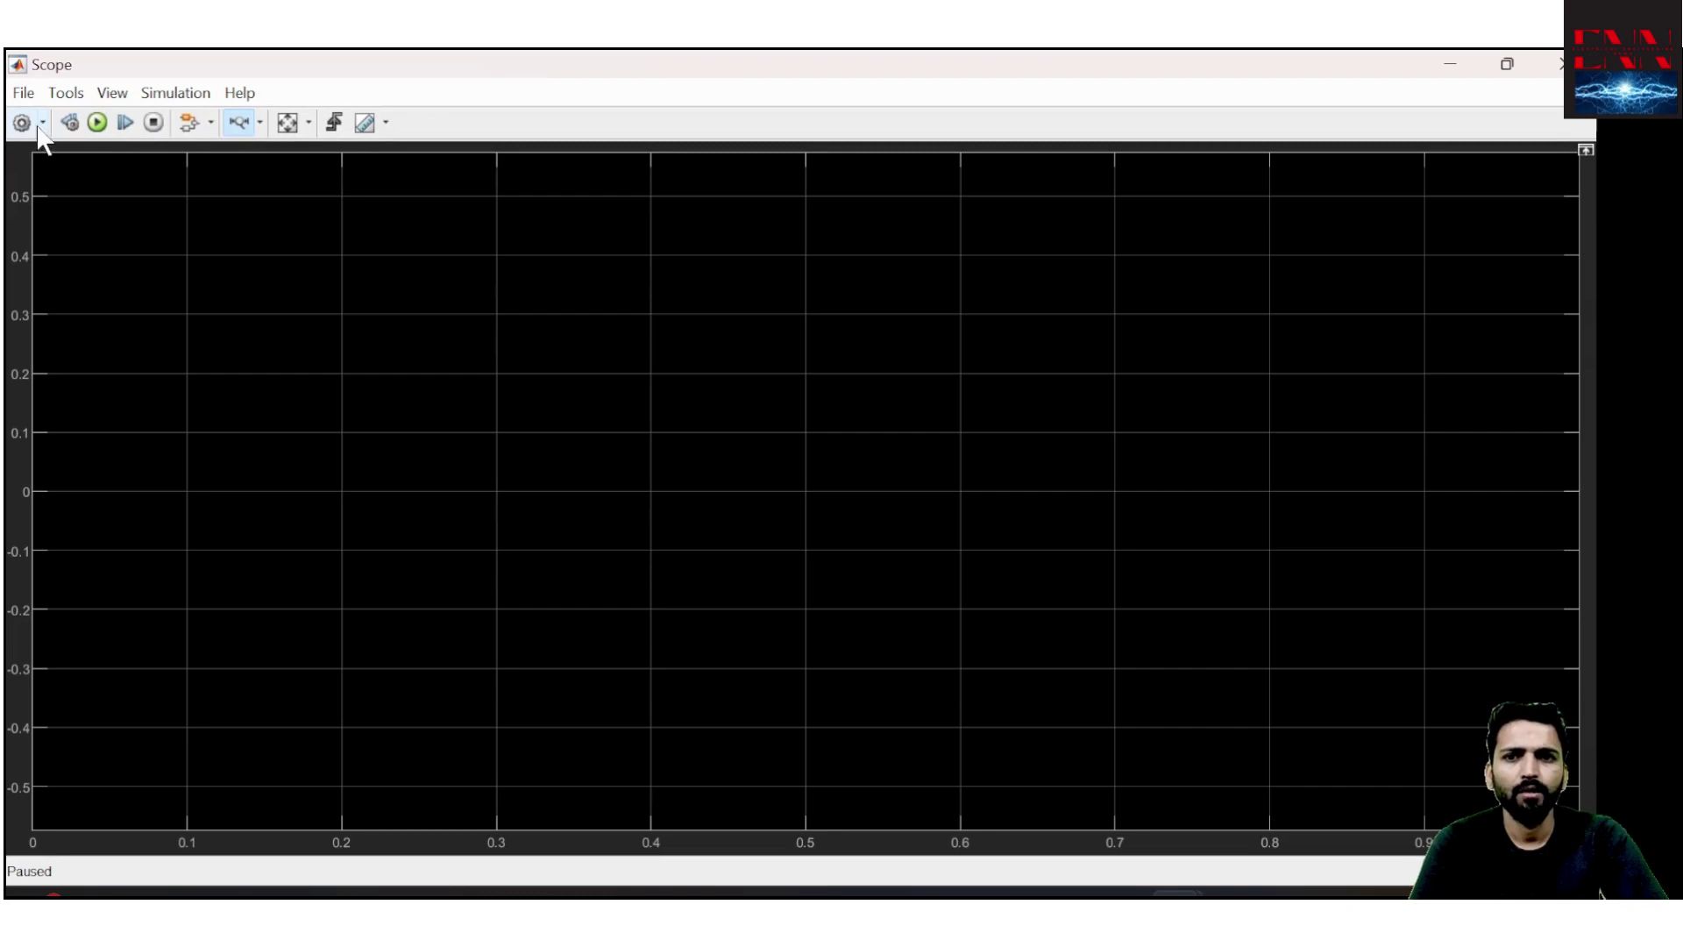
Check the scope's Logging settings for the A_waveform variable, then close the scope
{"action": "left_click", "coordinate": [22, 124]}
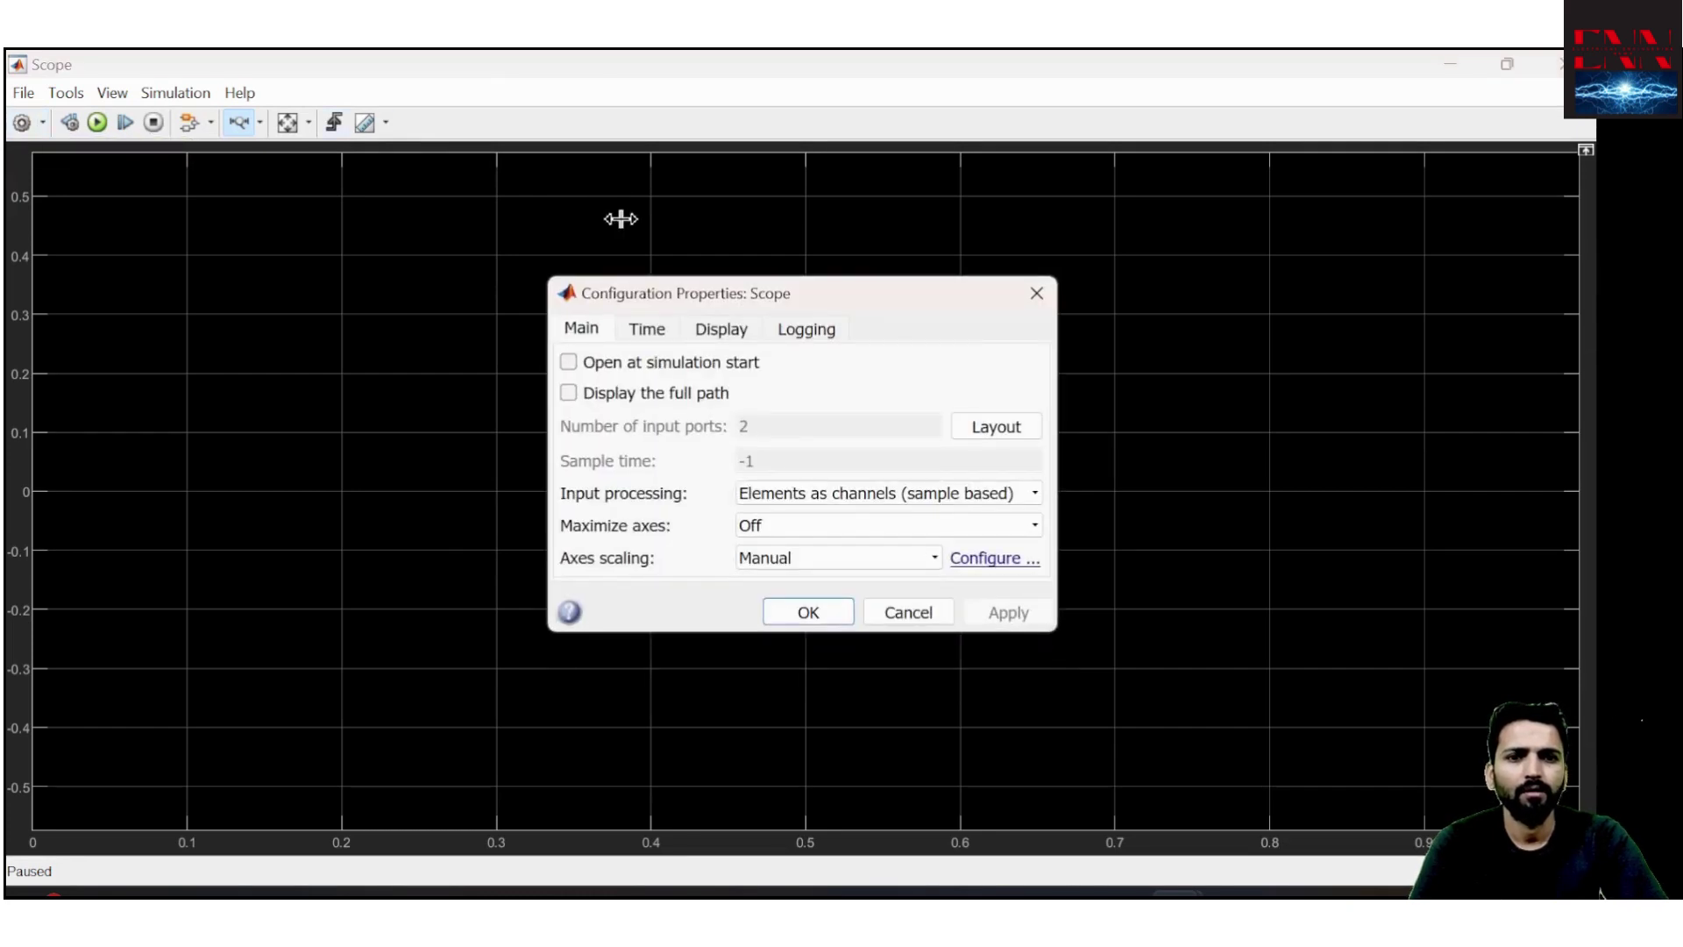
{"action": "left_click_drag", "start_coordinate": [916, 306], "coordinate": [1010, 263]}
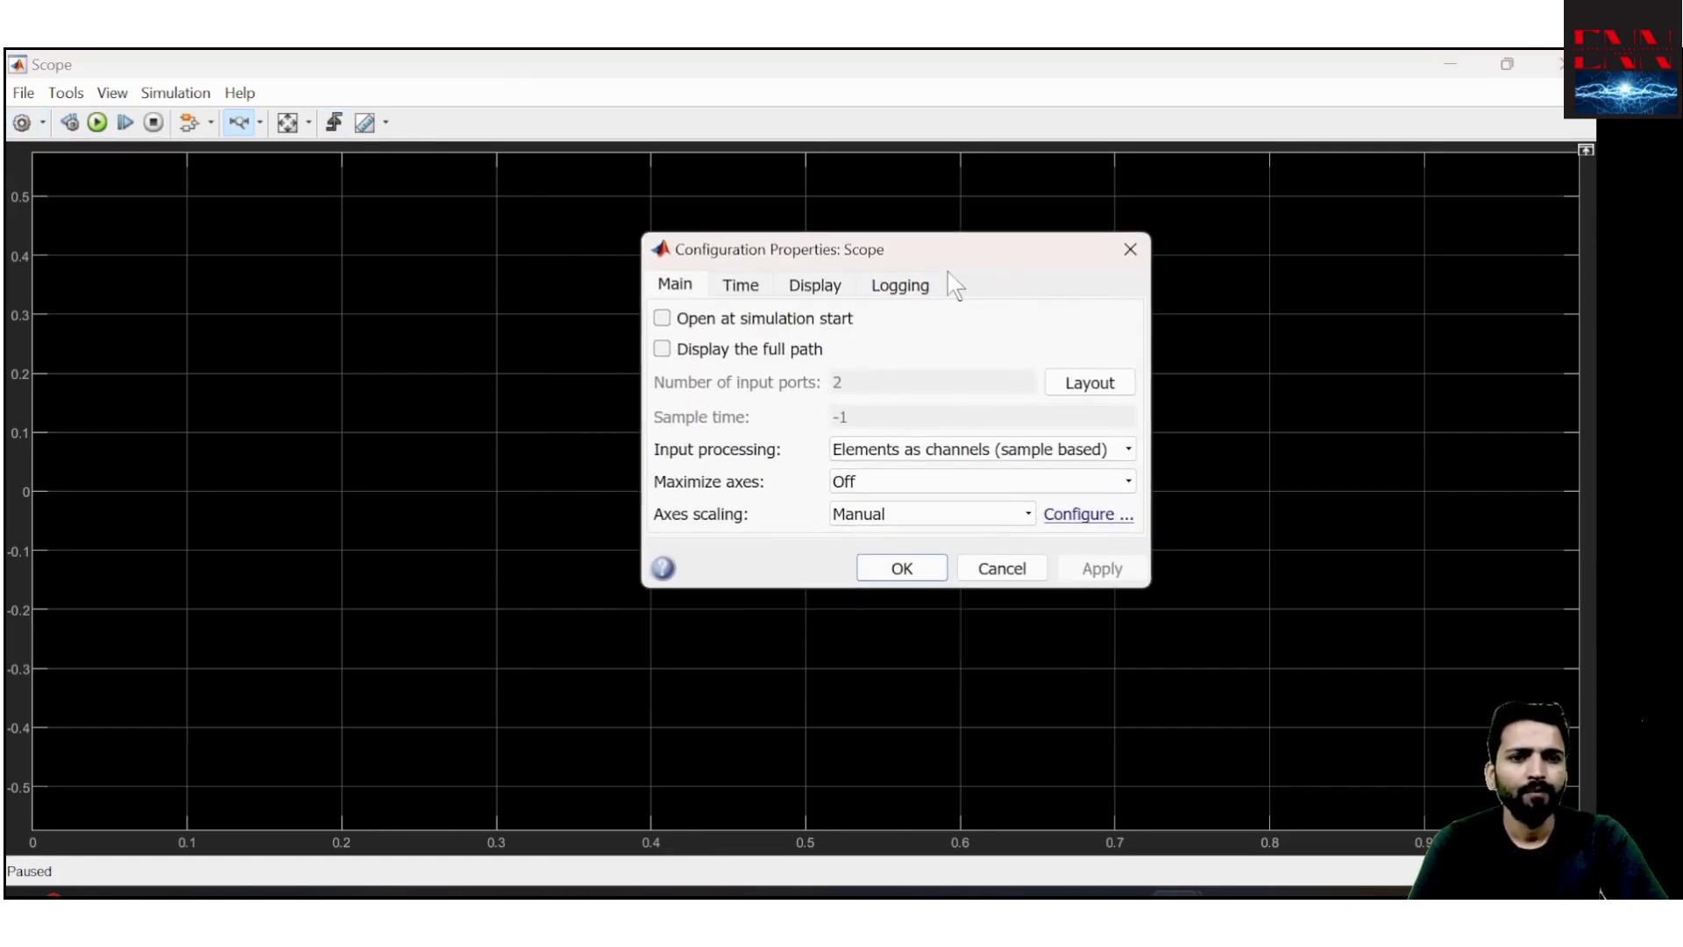
{"action": "left_click", "coordinate": [903, 292]}
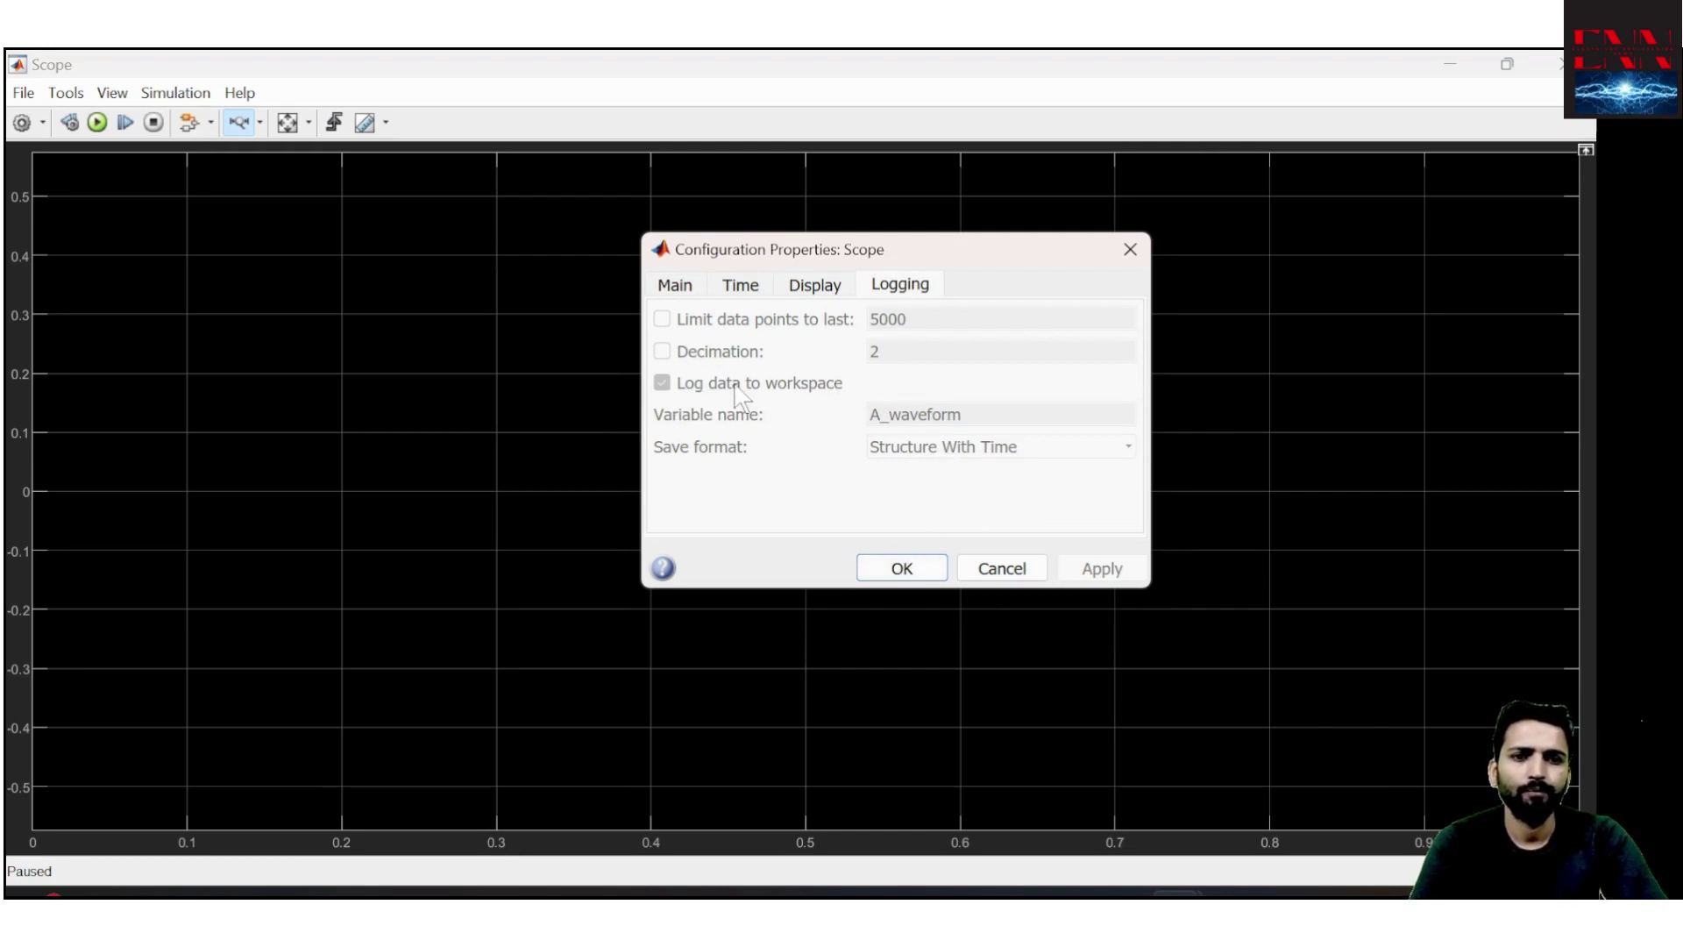
{"action": "left_click", "coordinate": [914, 572]}
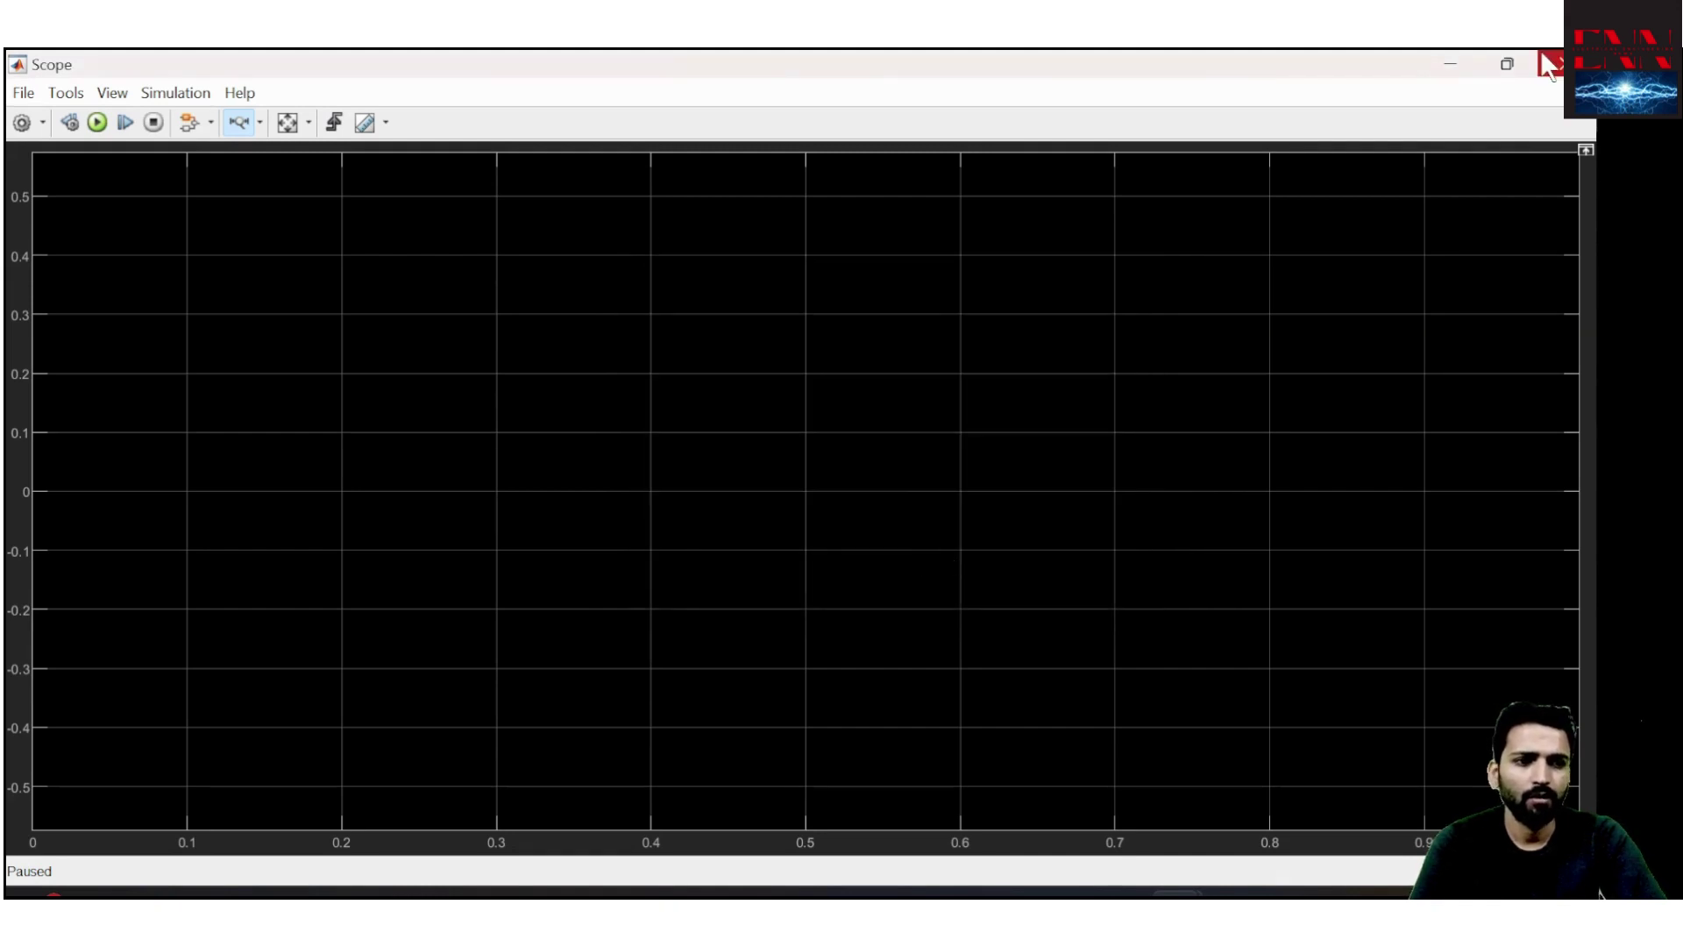
{"action": "left_click", "coordinate": [1545, 60]}
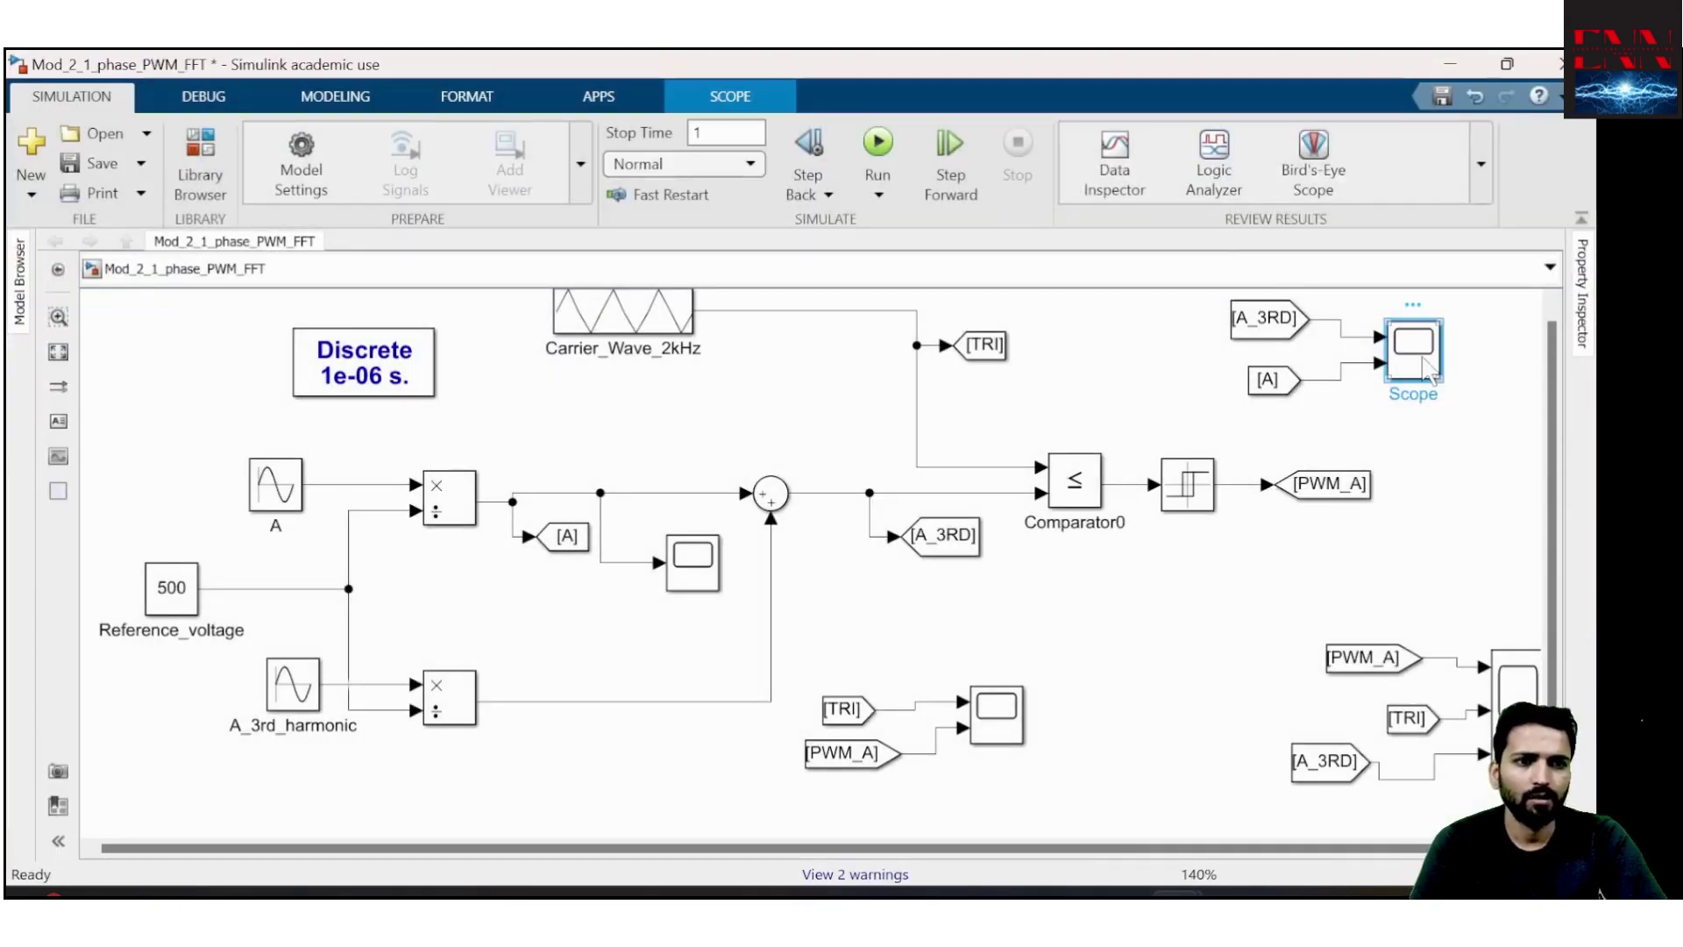
In the Scope's Logging settings, make sure Log data to workspace is enabled
{"action": "double_click", "coordinate": [1422, 358]}
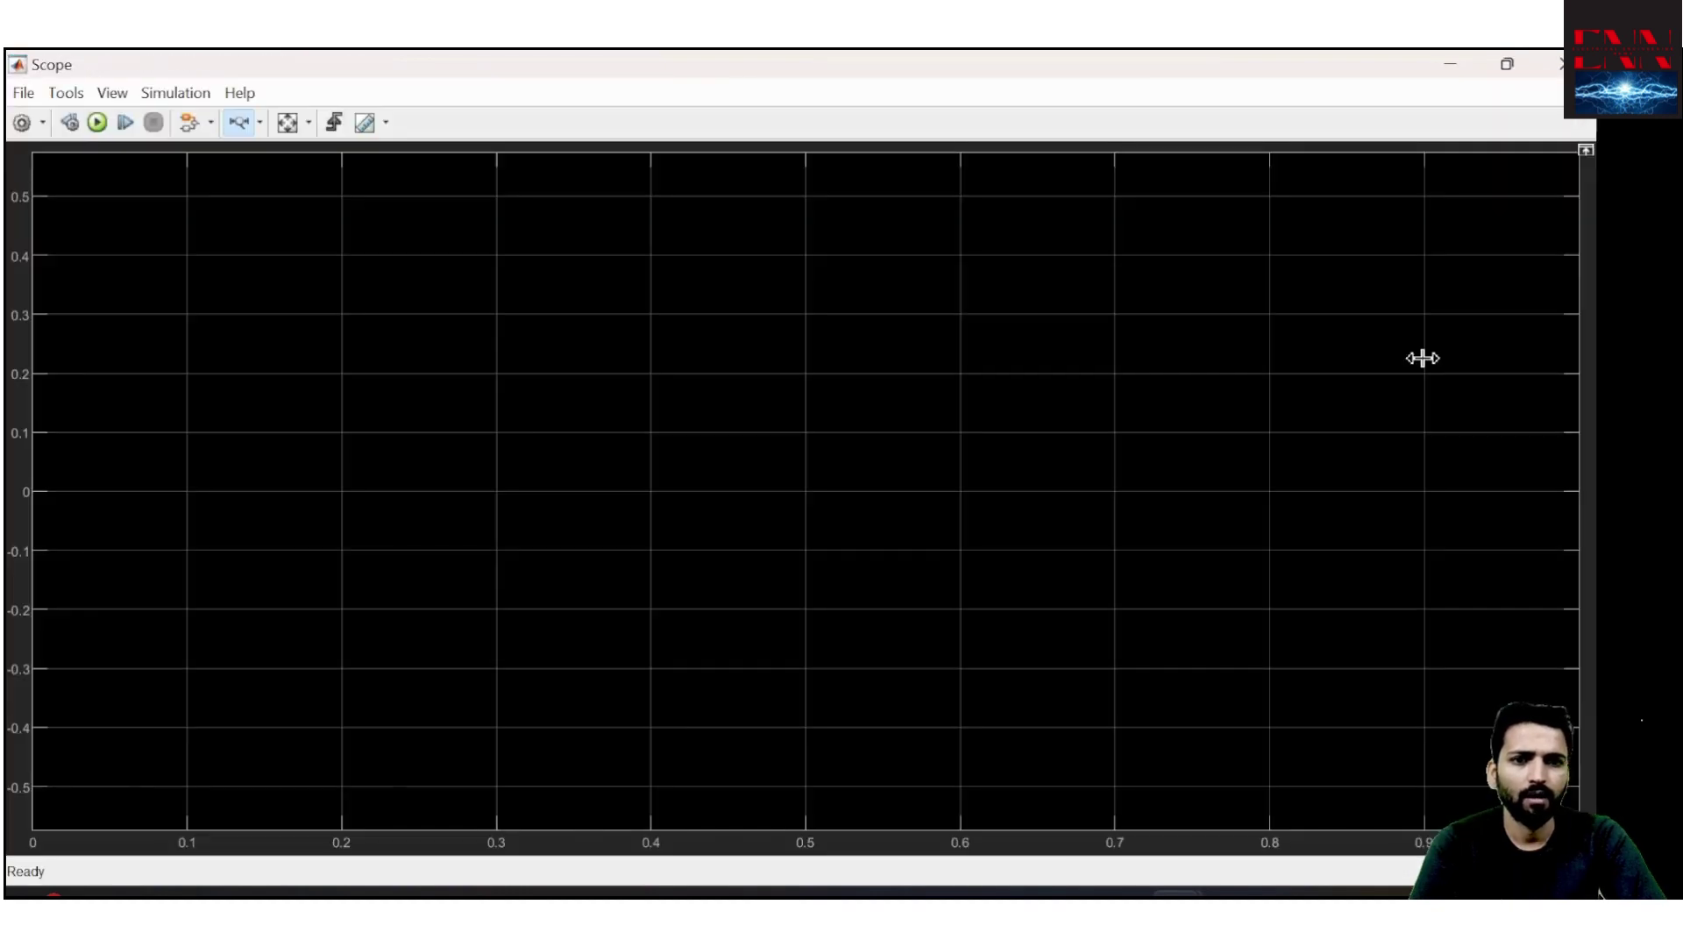
{"action": "left_click", "coordinate": [21, 124]}
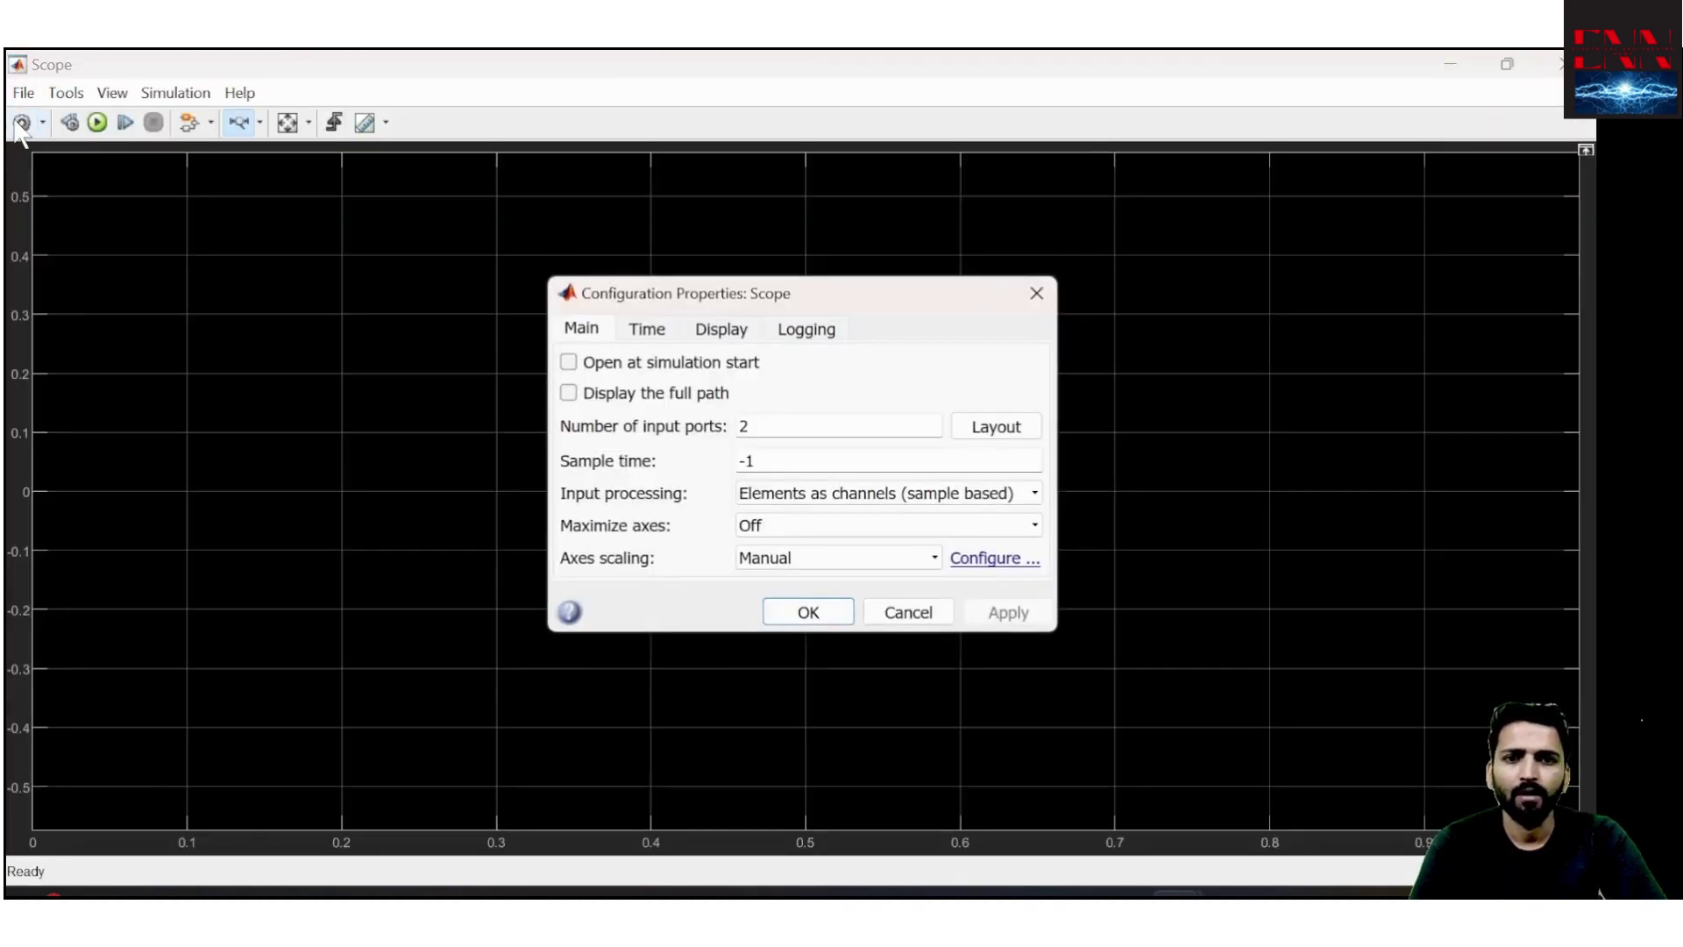
{"action": "left_click", "coordinate": [814, 331]}
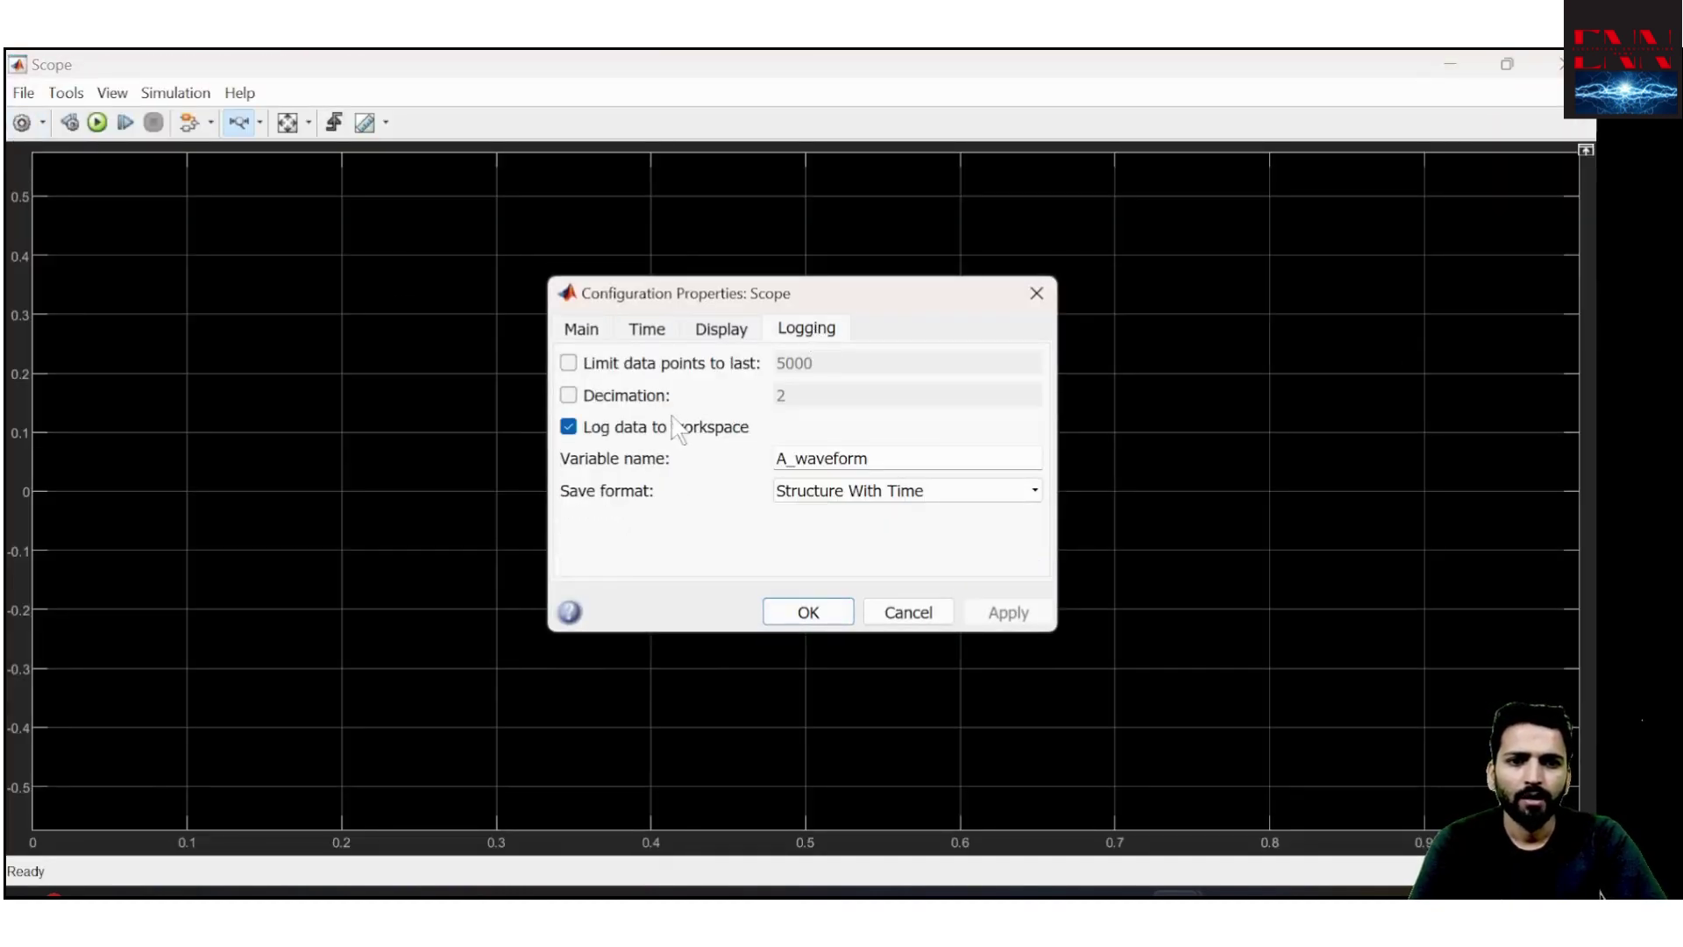
{"action": "left_click", "coordinate": [568, 428]}
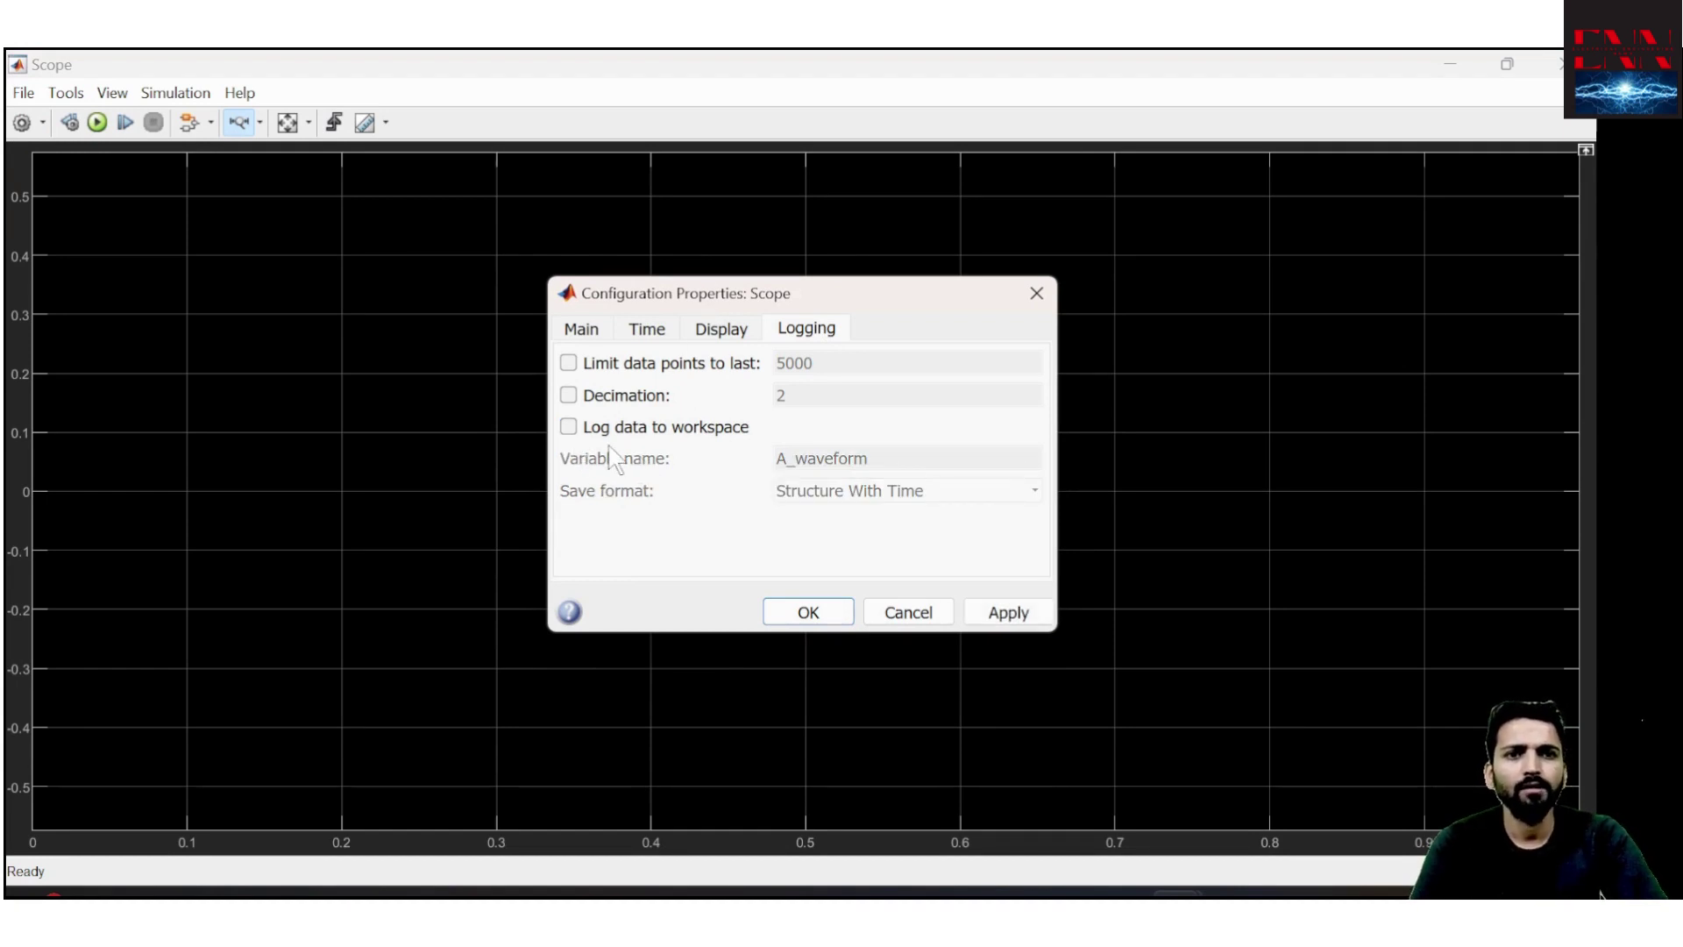
{"action": "left_click", "coordinate": [569, 428]}
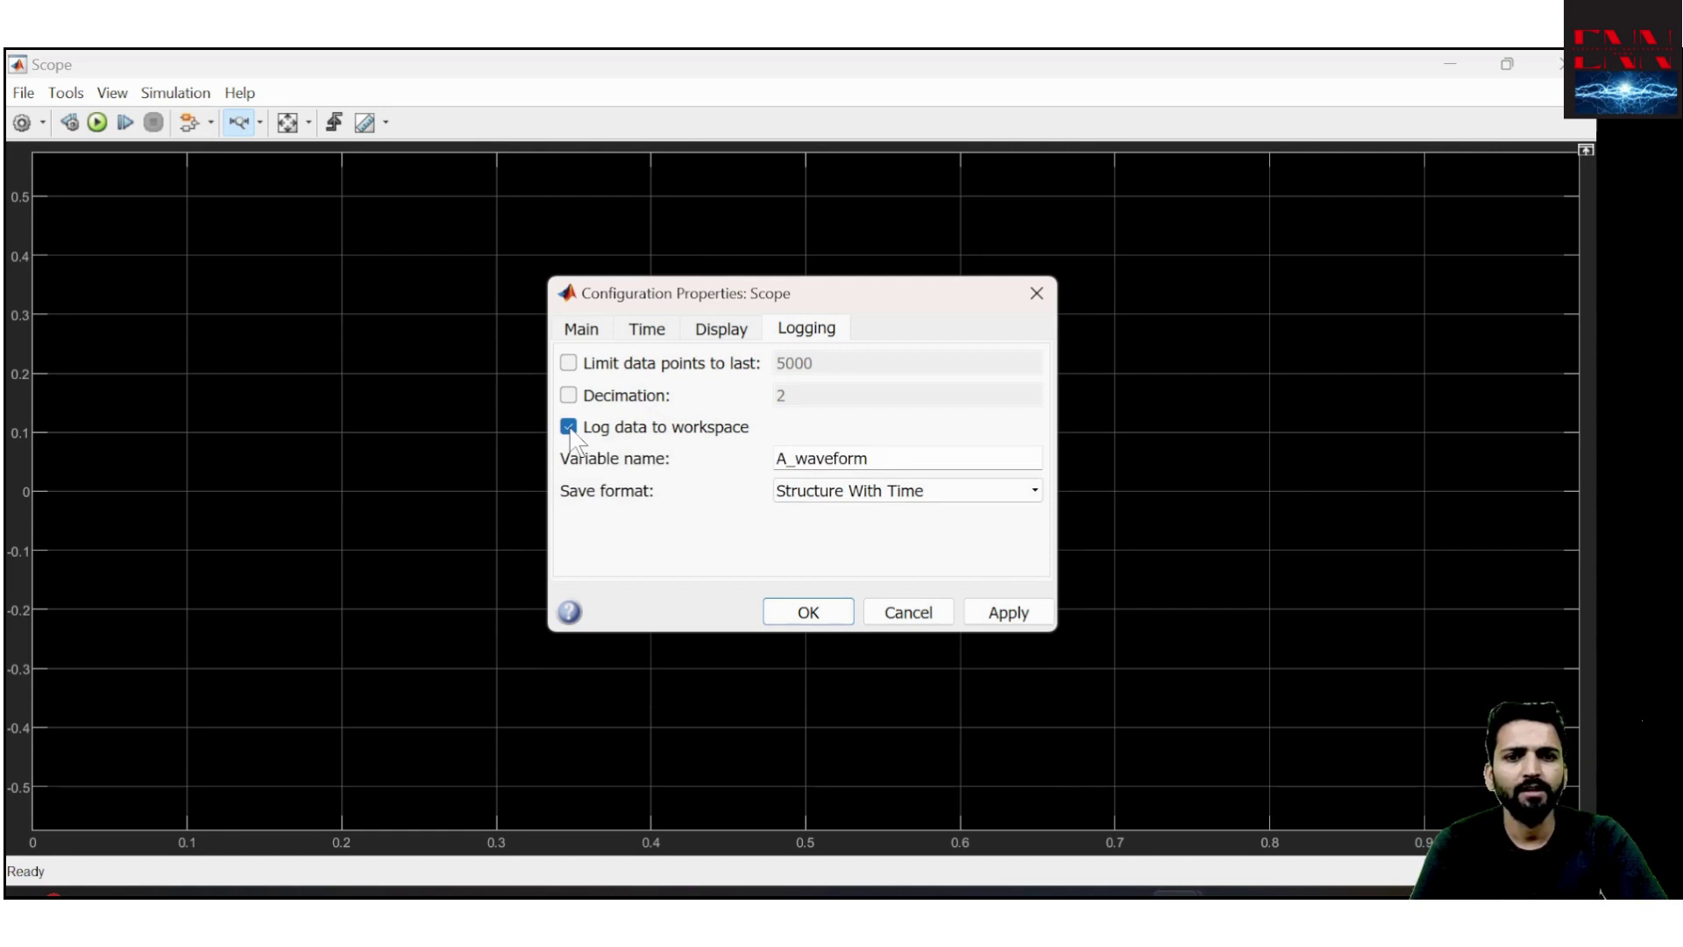
Keep variable A_waveform in Structure With Time format, apply, and close the scope
{"action": "double_click", "coordinate": [821, 459]}
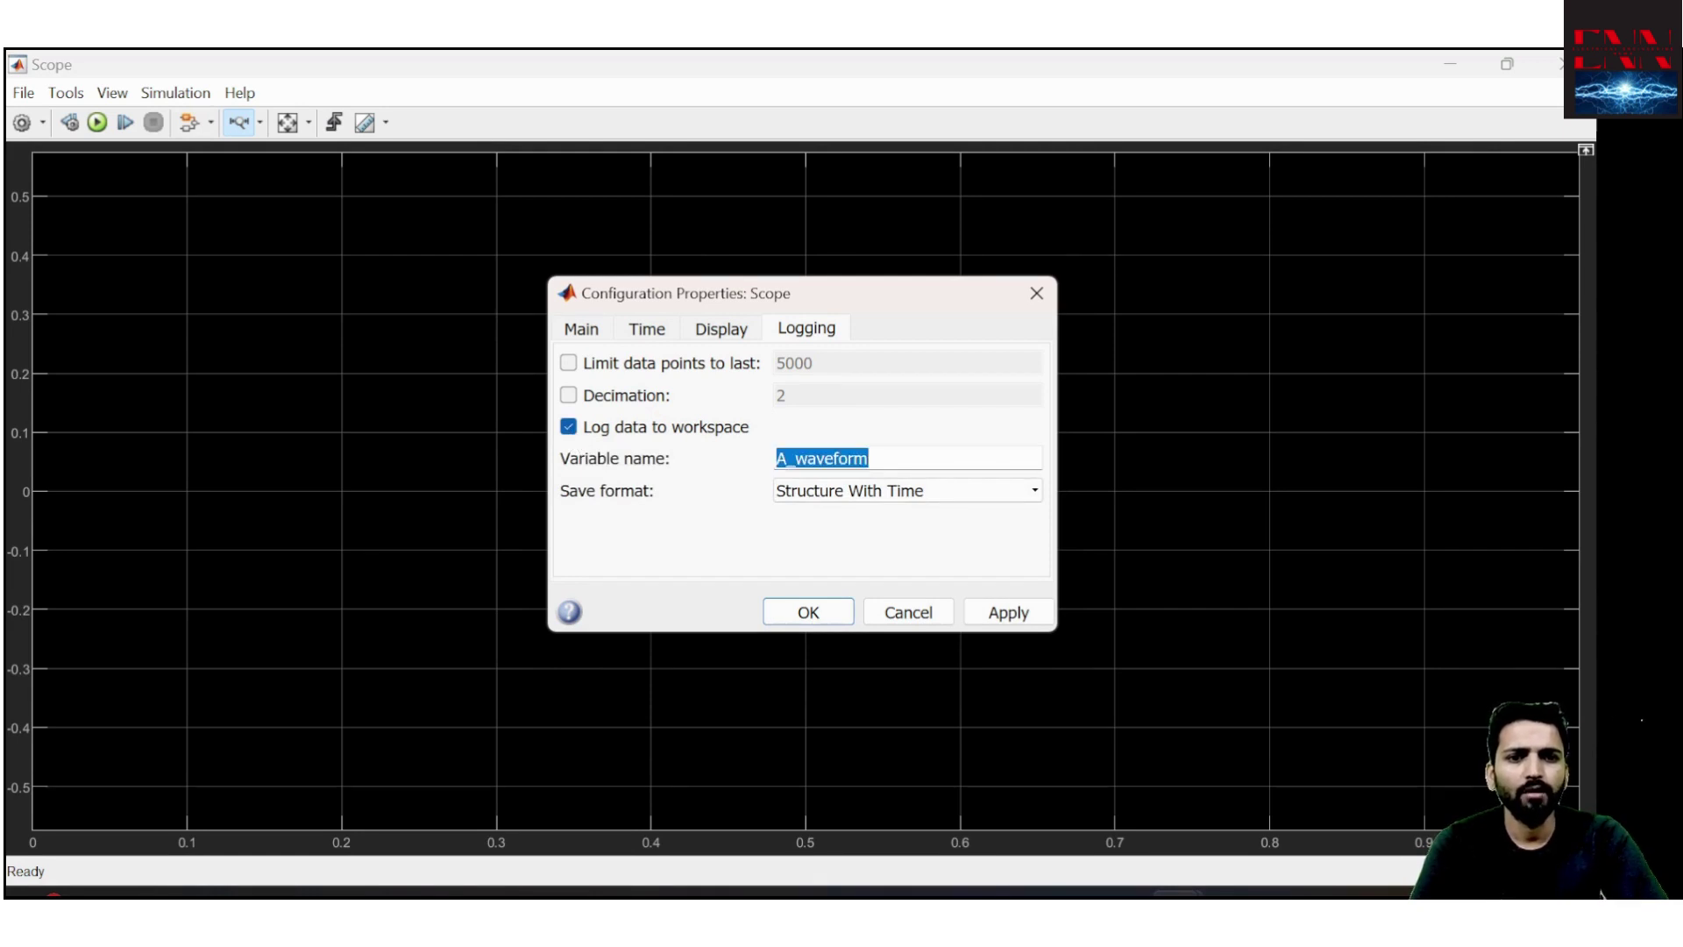
{"action": "left_click", "coordinate": [701, 522]}
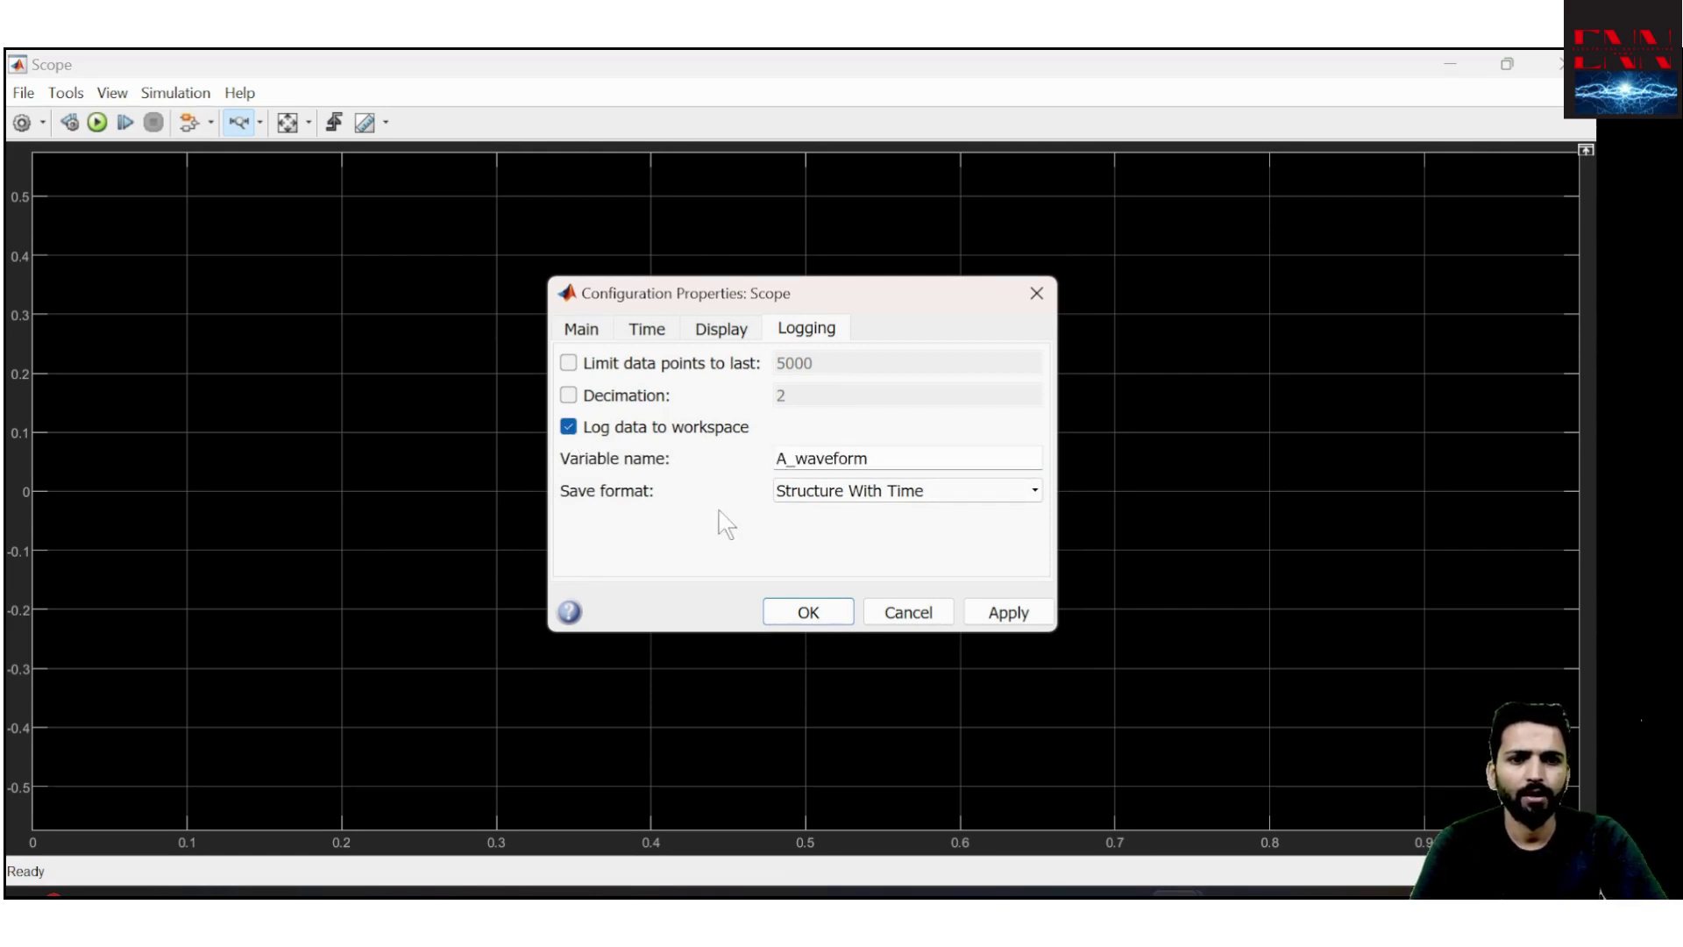
{"action": "left_click", "coordinate": [833, 495]}
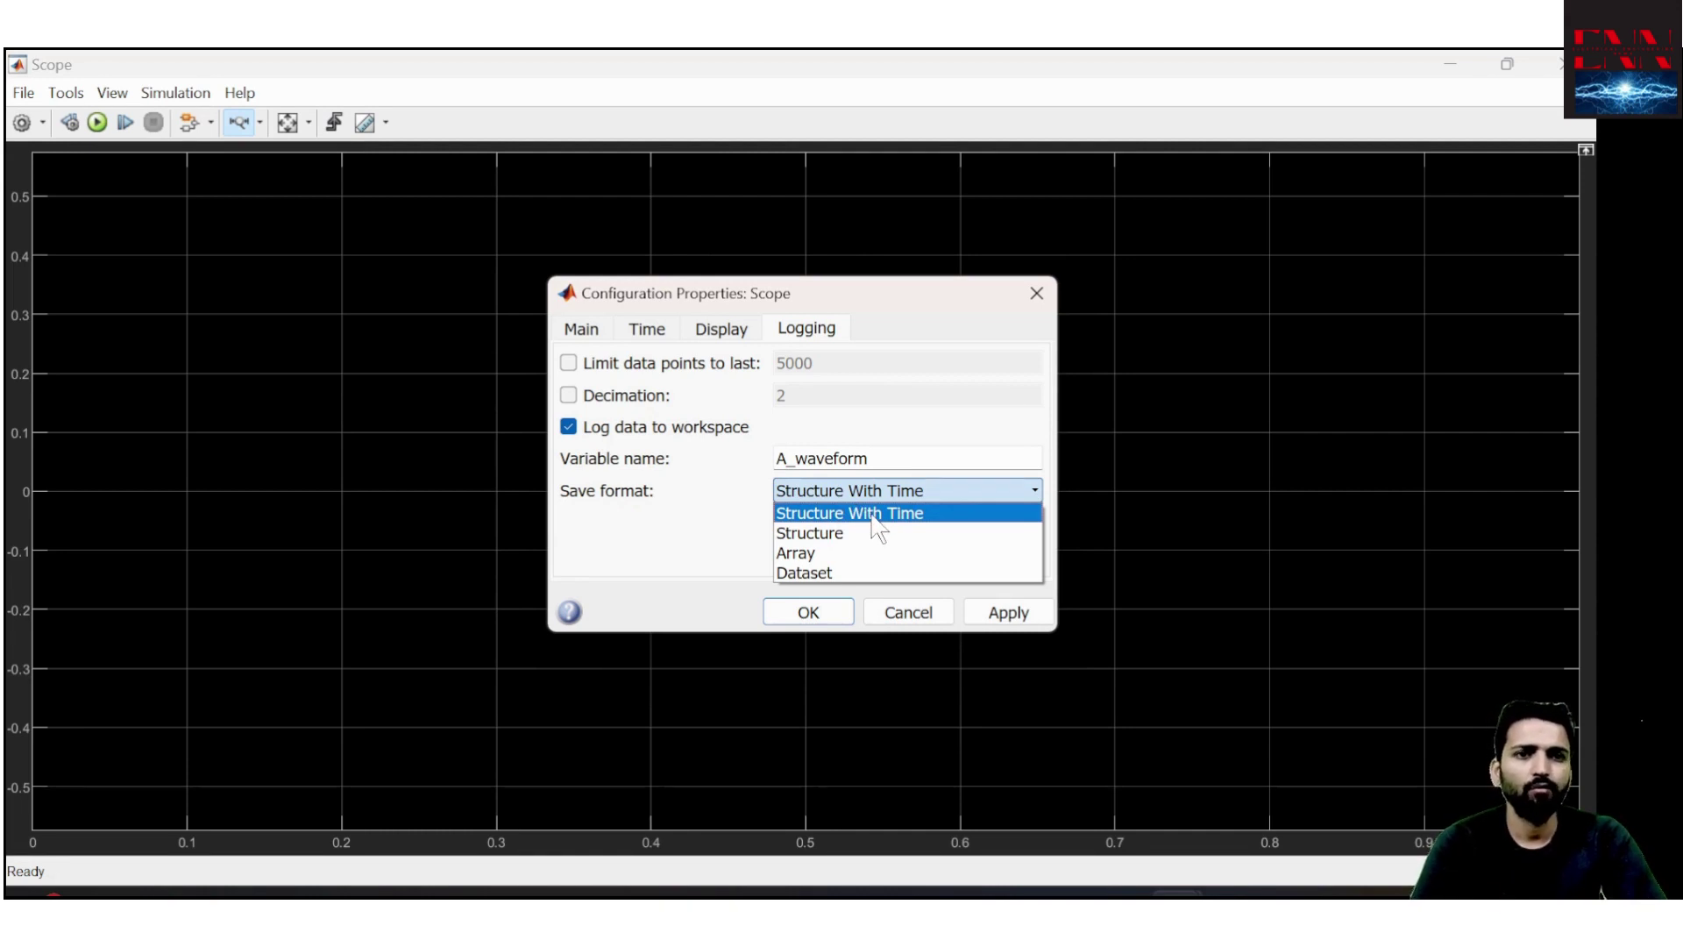
{"action": "left_click", "coordinate": [672, 531]}
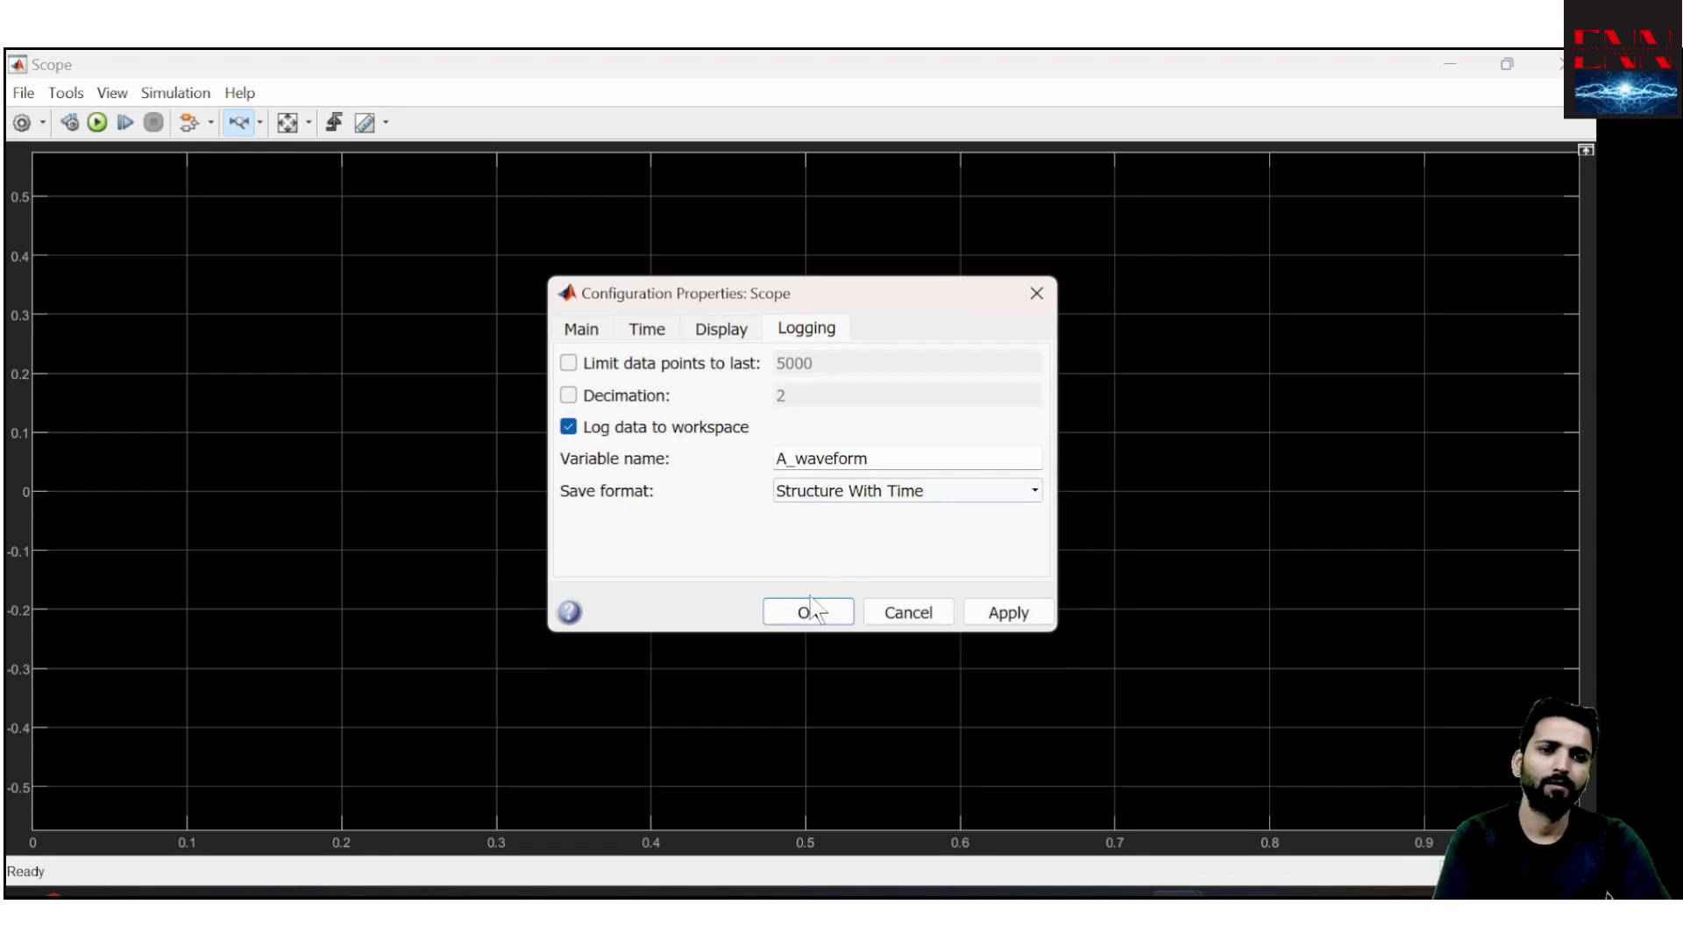
{"action": "left_click", "coordinate": [1010, 618]}
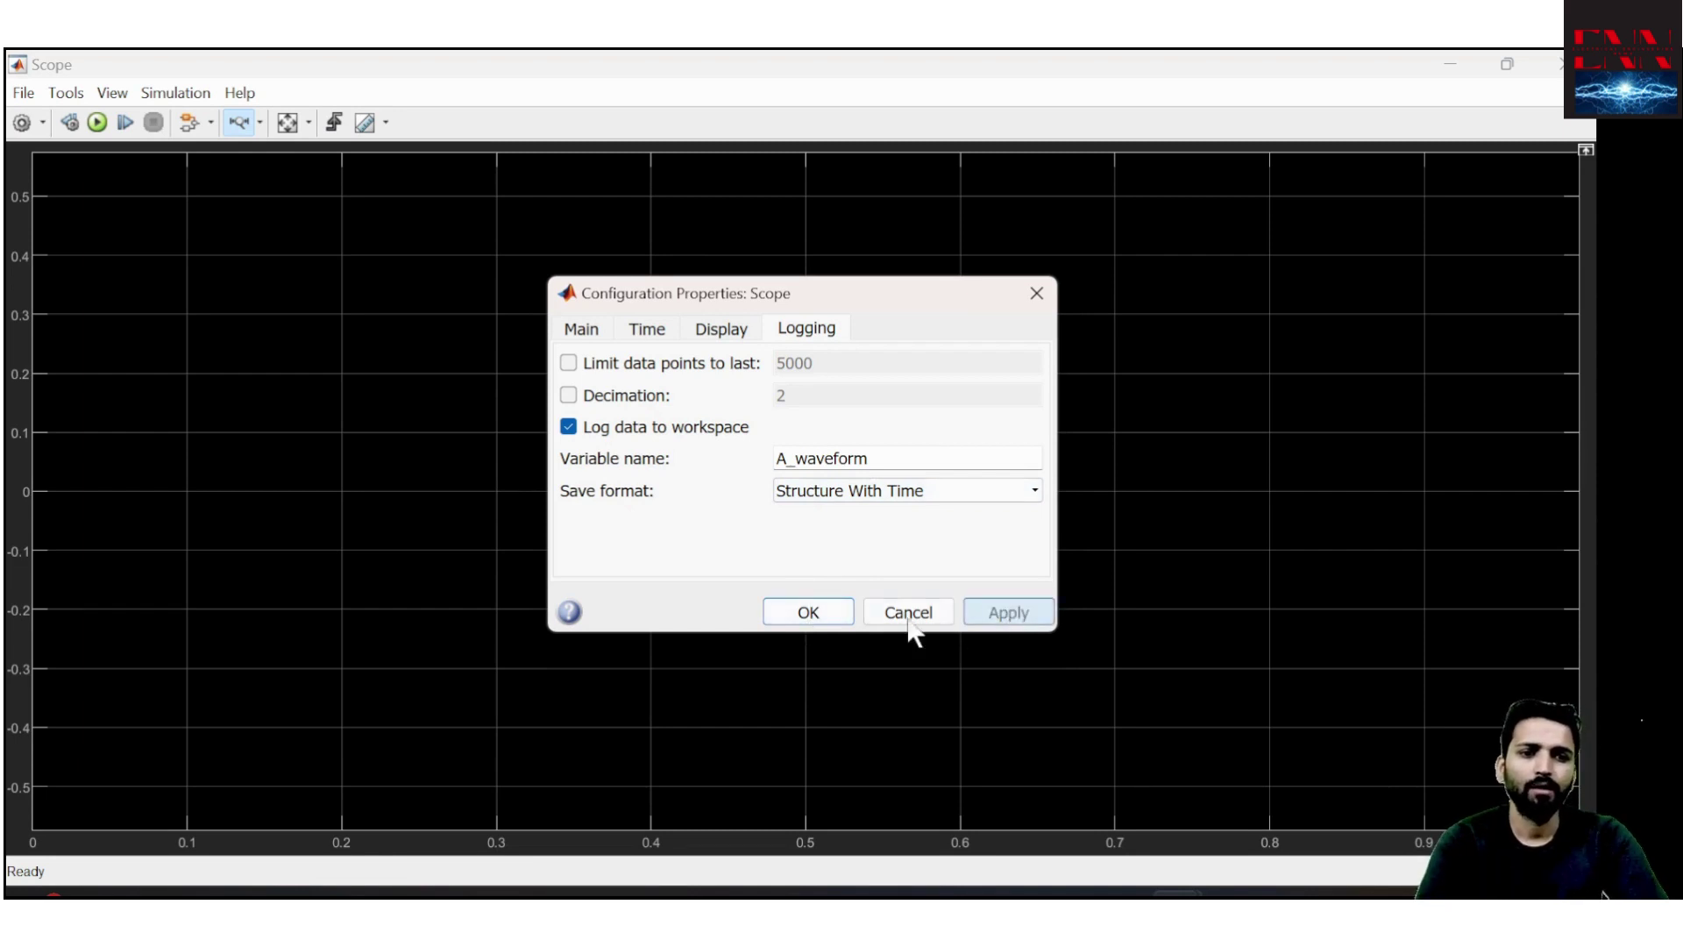
{"action": "left_click", "coordinate": [810, 614]}
{"action": "left_click", "coordinate": [1557, 63]}
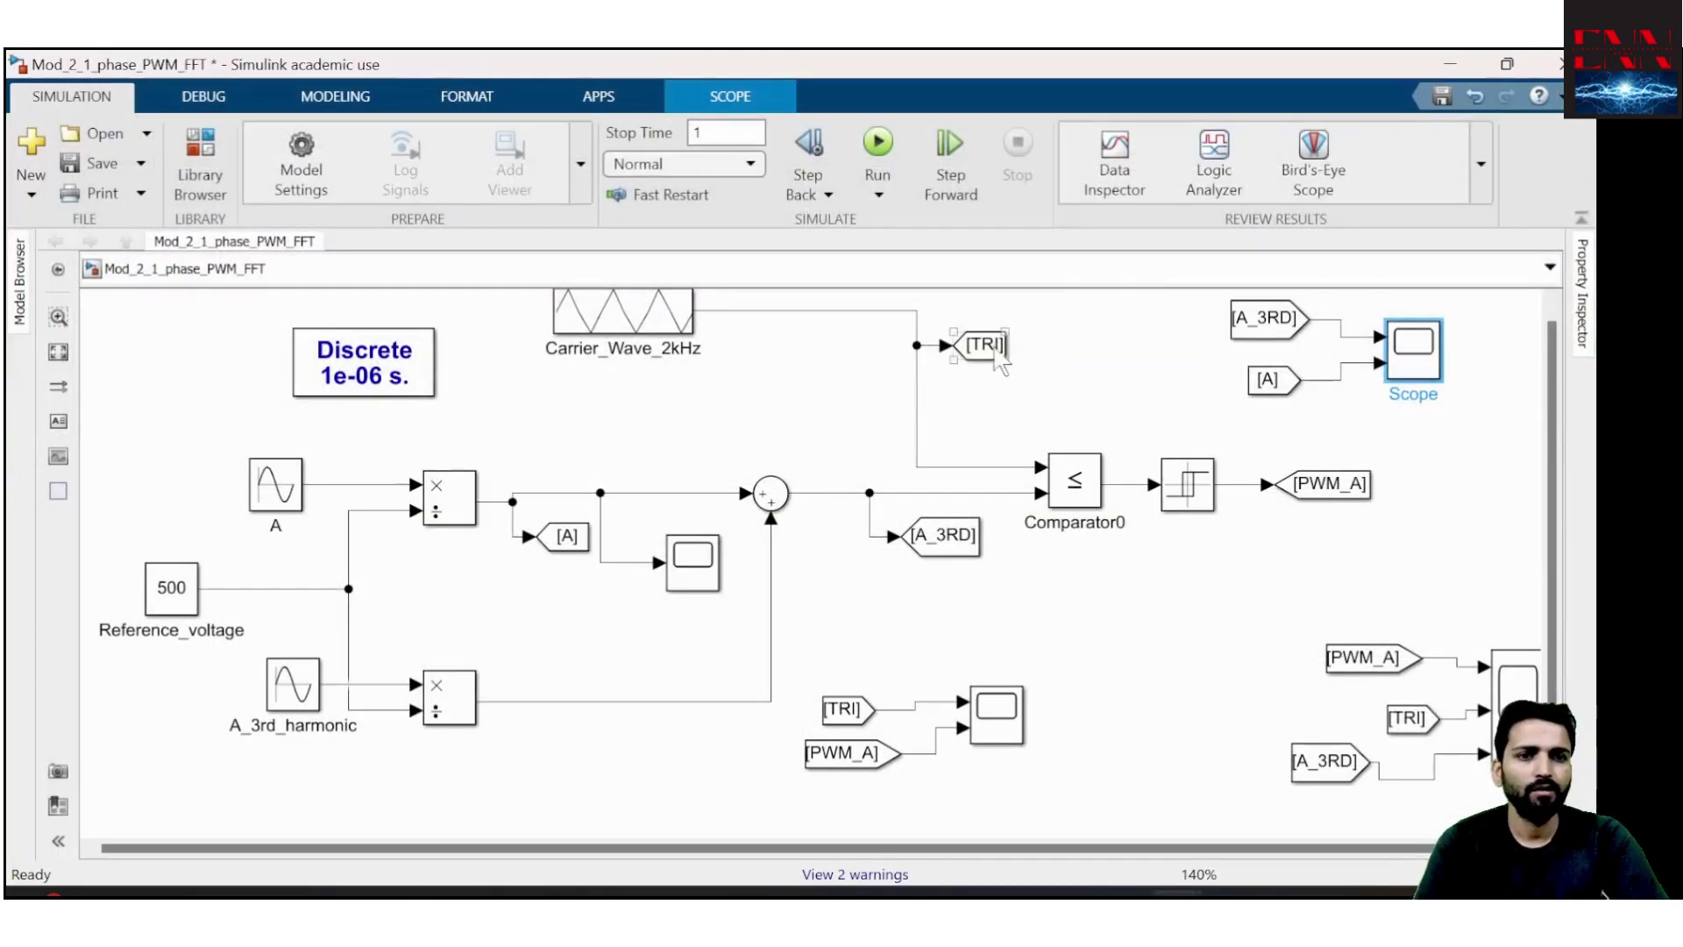
In Configuration Parameters, leave Single simulation output turned off and confirm
{"action": "left_click", "coordinate": [301, 166]}
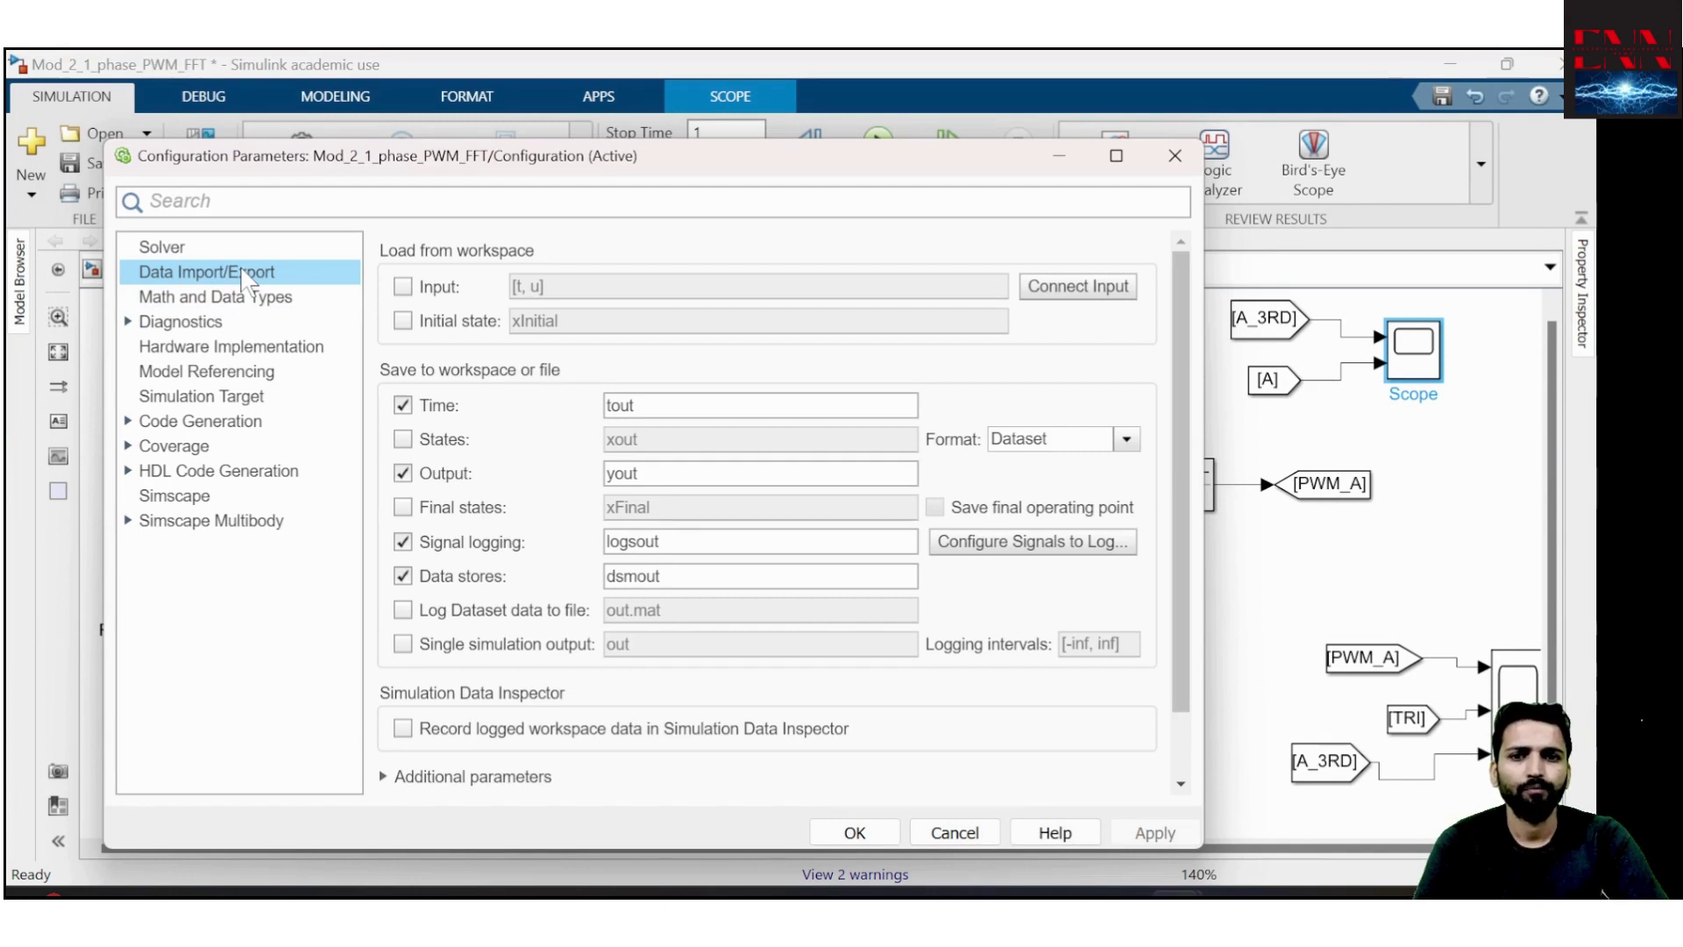
{"action": "left_click", "coordinate": [402, 644]}
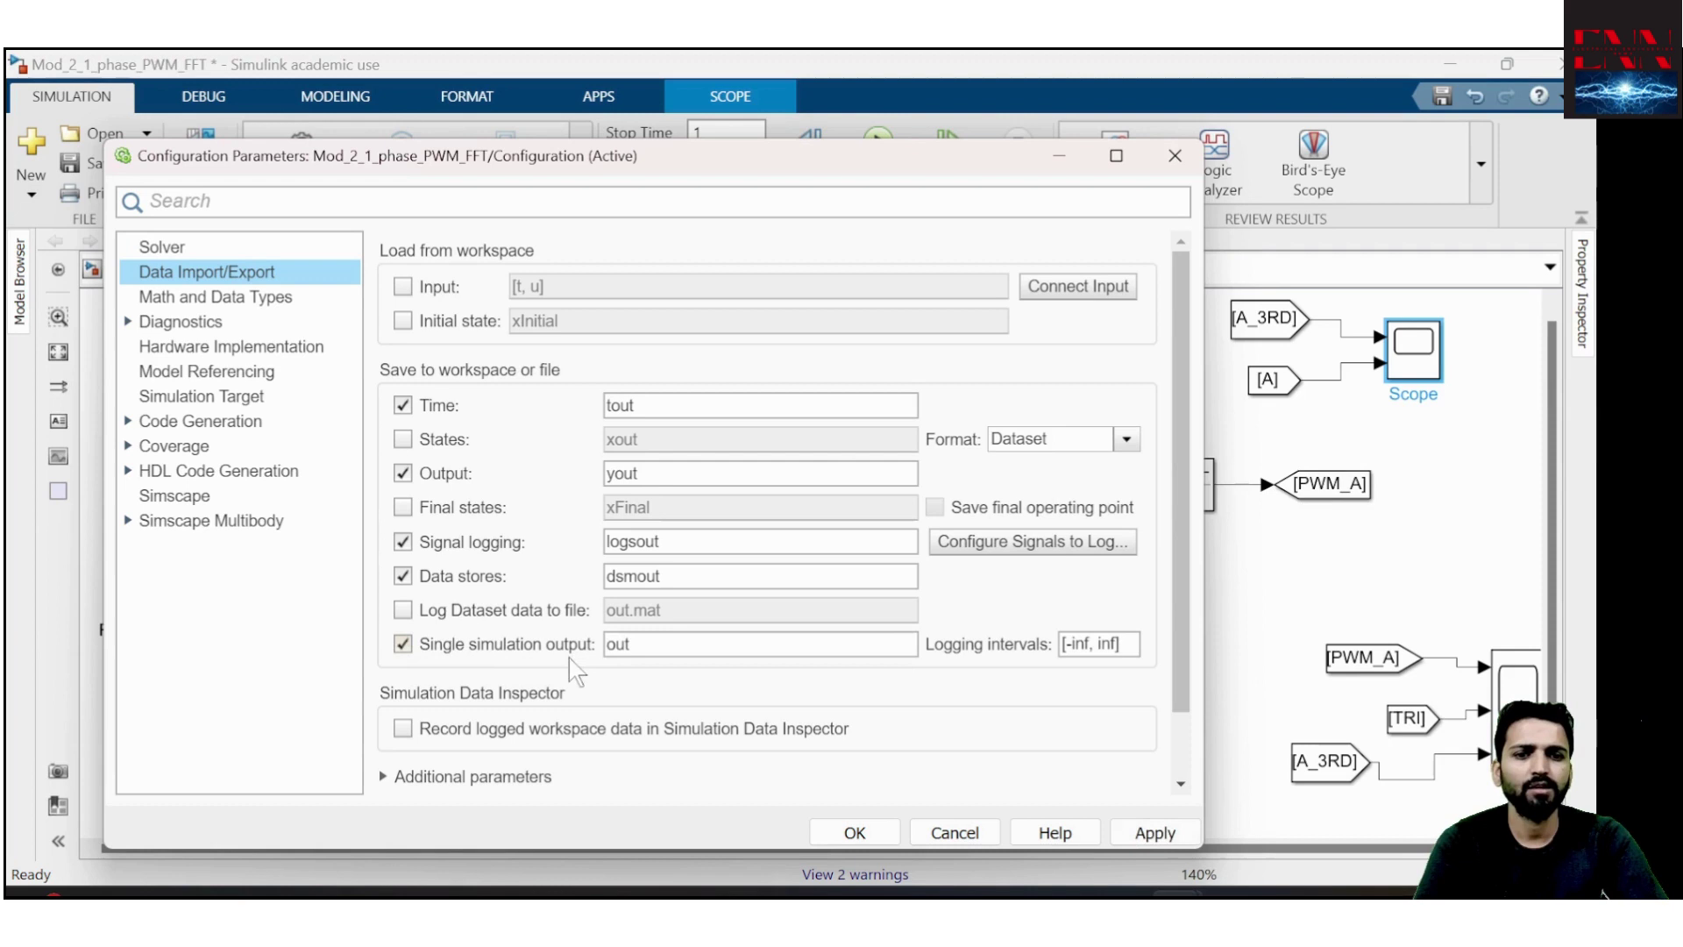
{"action": "left_click", "coordinate": [404, 645]}
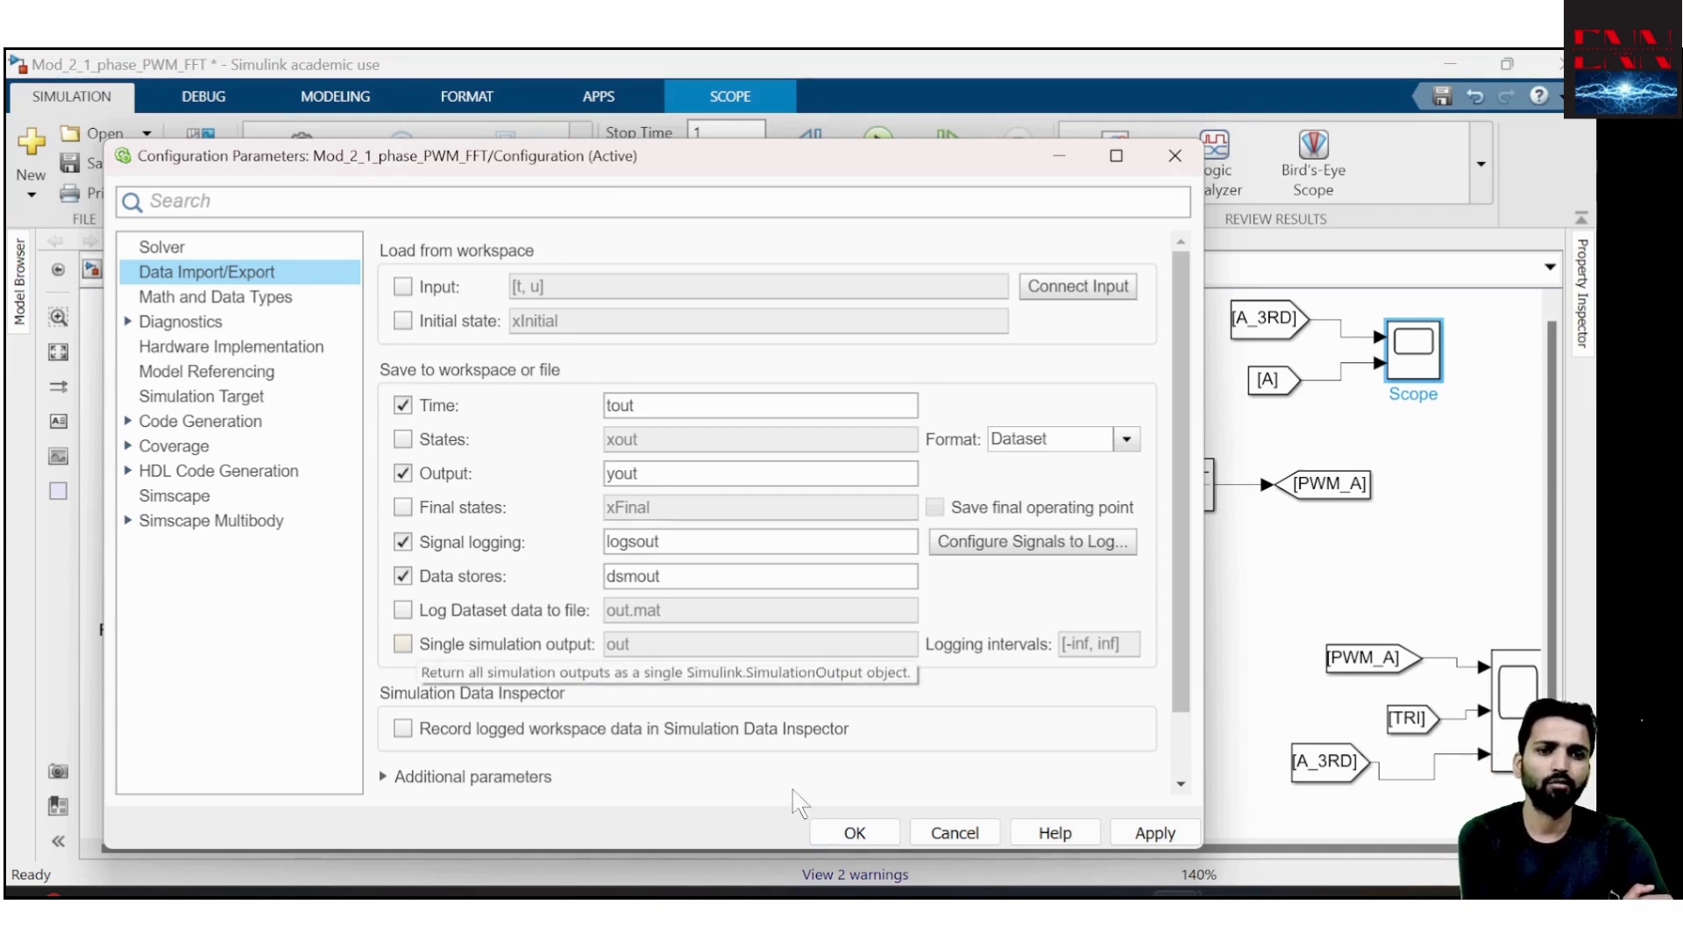
{"action": "left_click", "coordinate": [855, 833]}
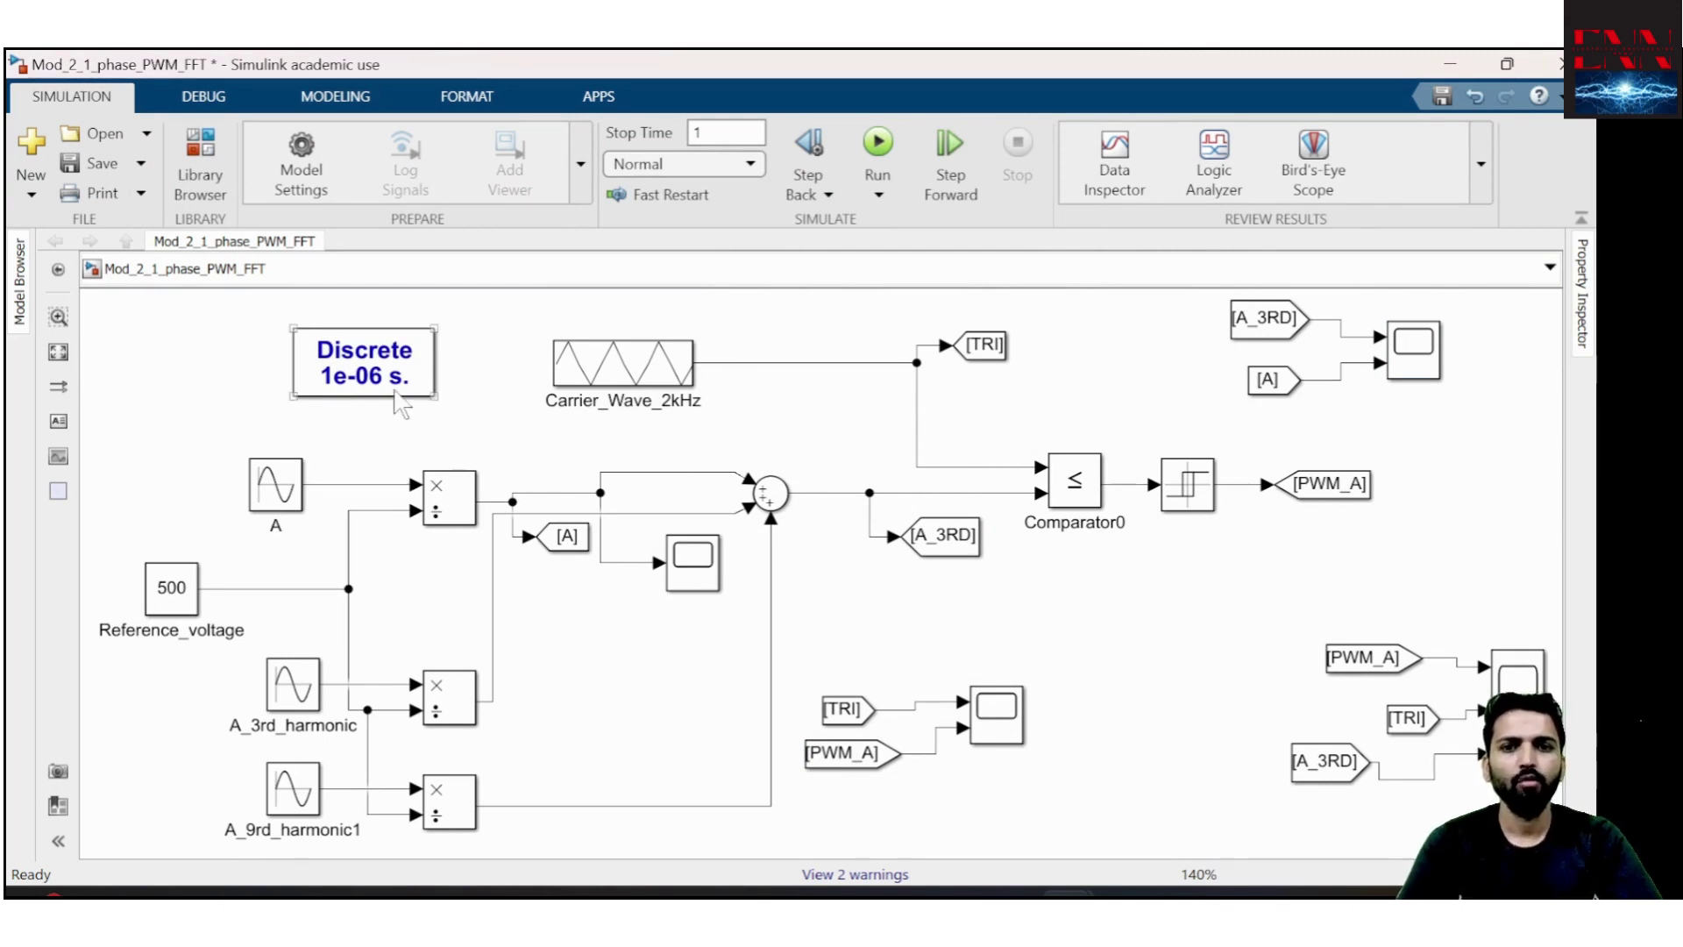
Nudge powergui slightly upward and verify its Discrete solver with 1e-6 s sample time
{"action": "left_click", "coordinate": [433, 389]}
{"action": "left_click_drag", "start_coordinate": [383, 373], "coordinate": [385, 349]}
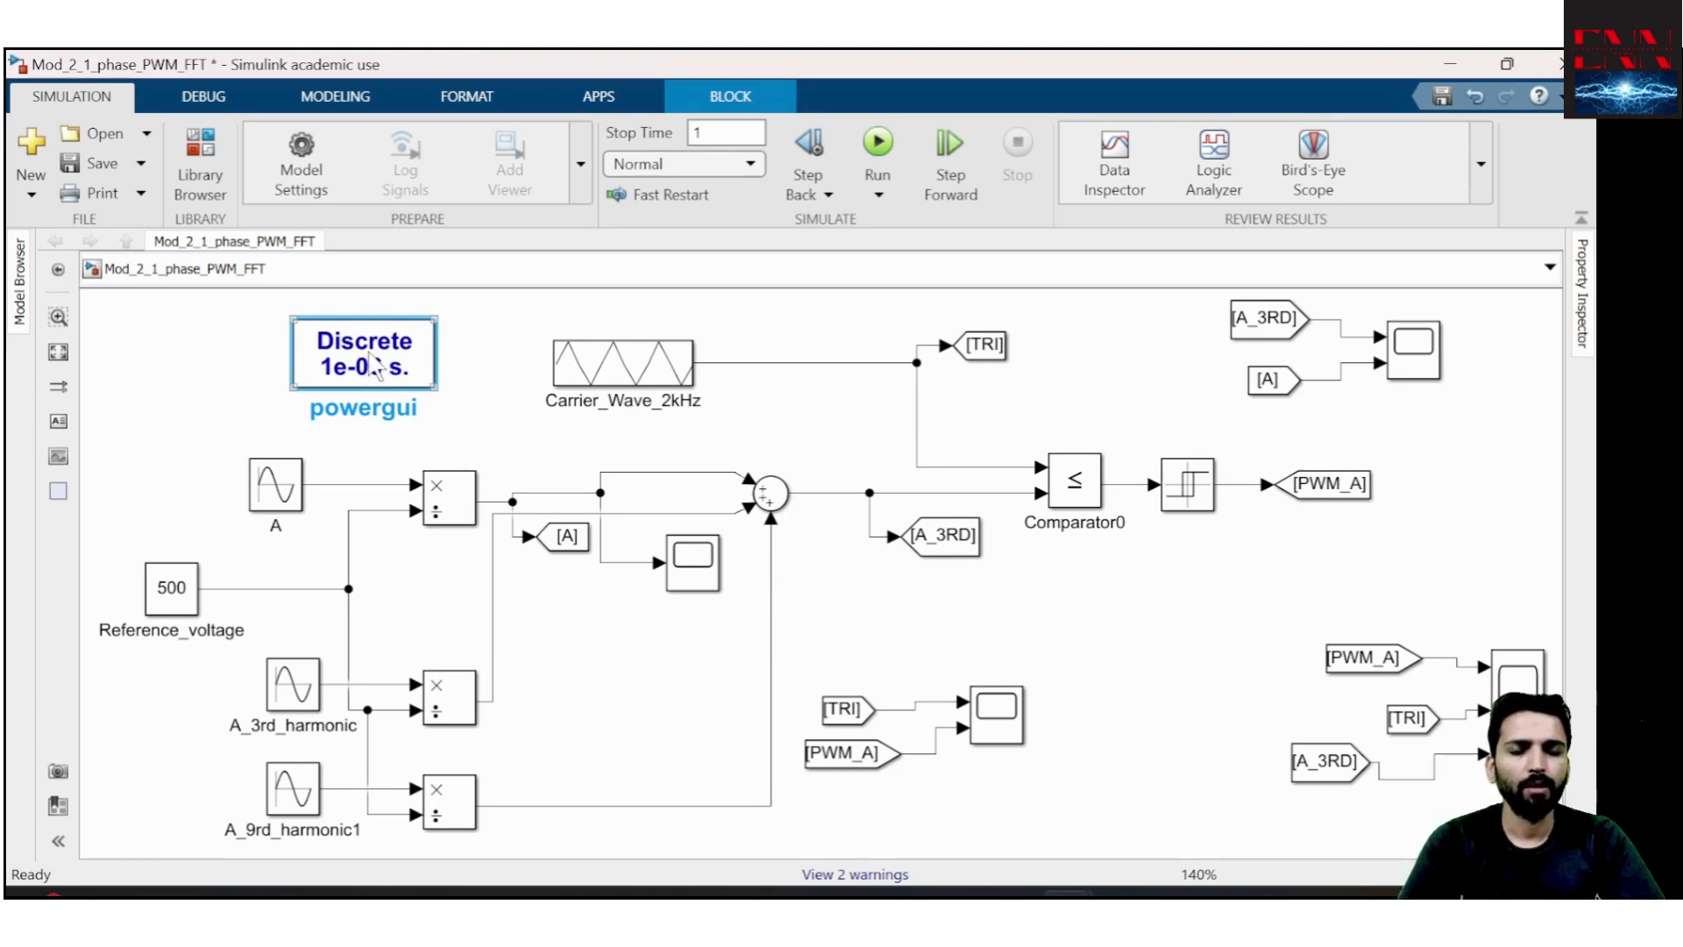
{"action": "double_click", "coordinate": [375, 364]}
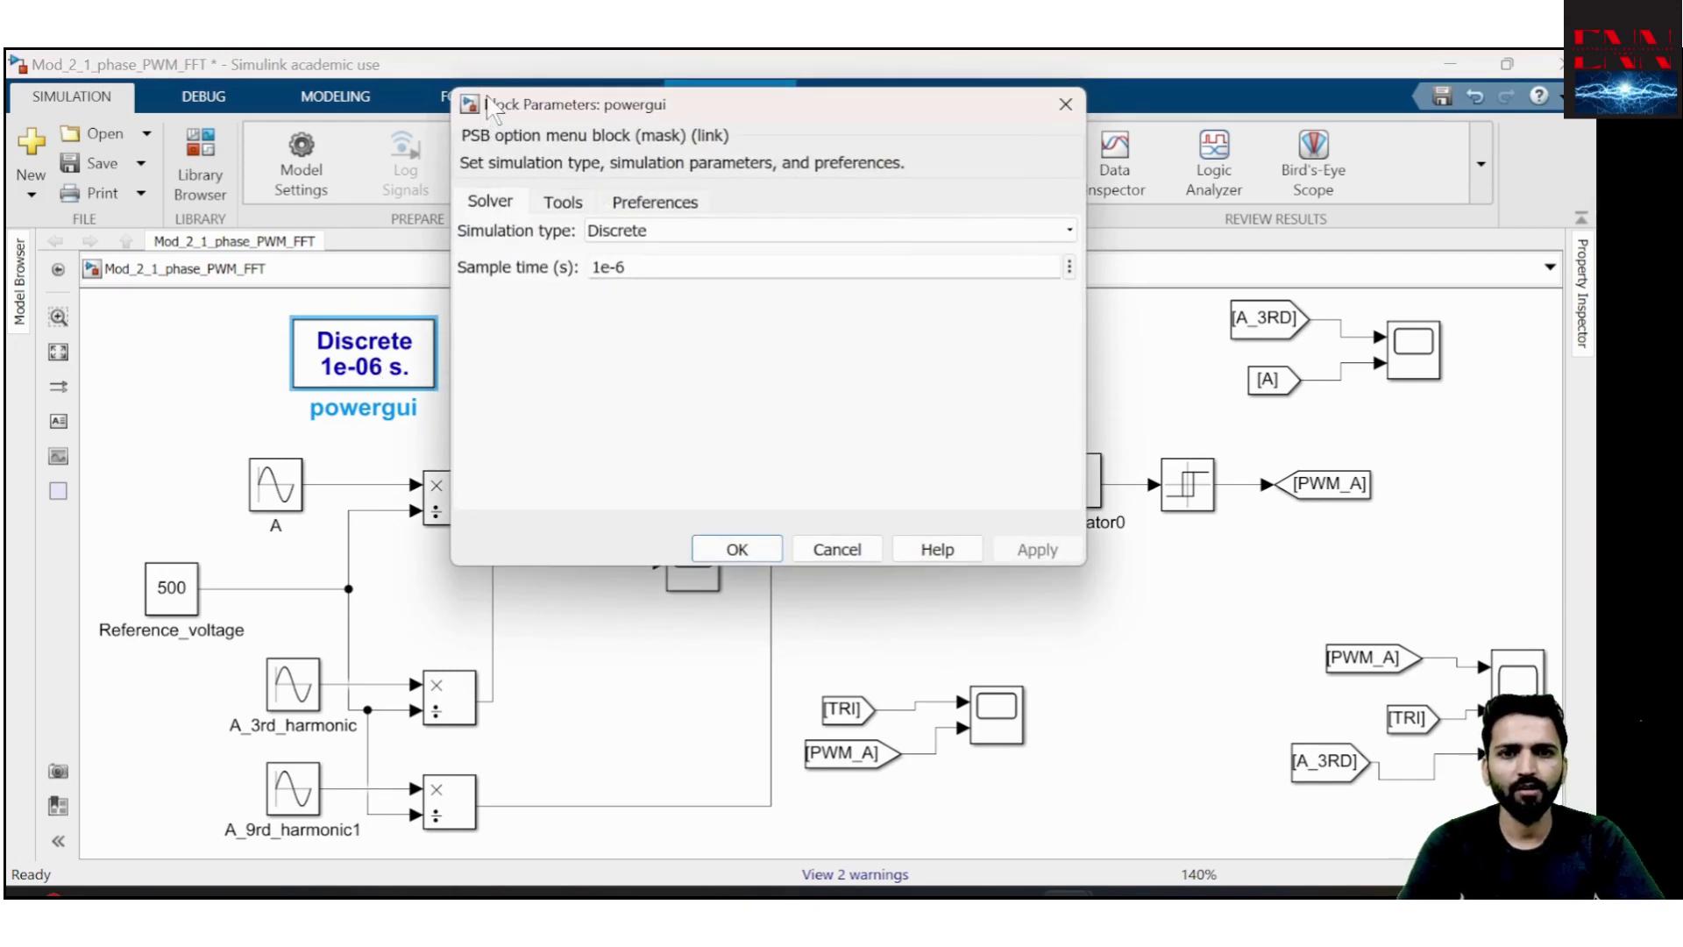
{"action": "left_click_drag", "start_coordinate": [490, 110], "coordinate": [691, 243]}
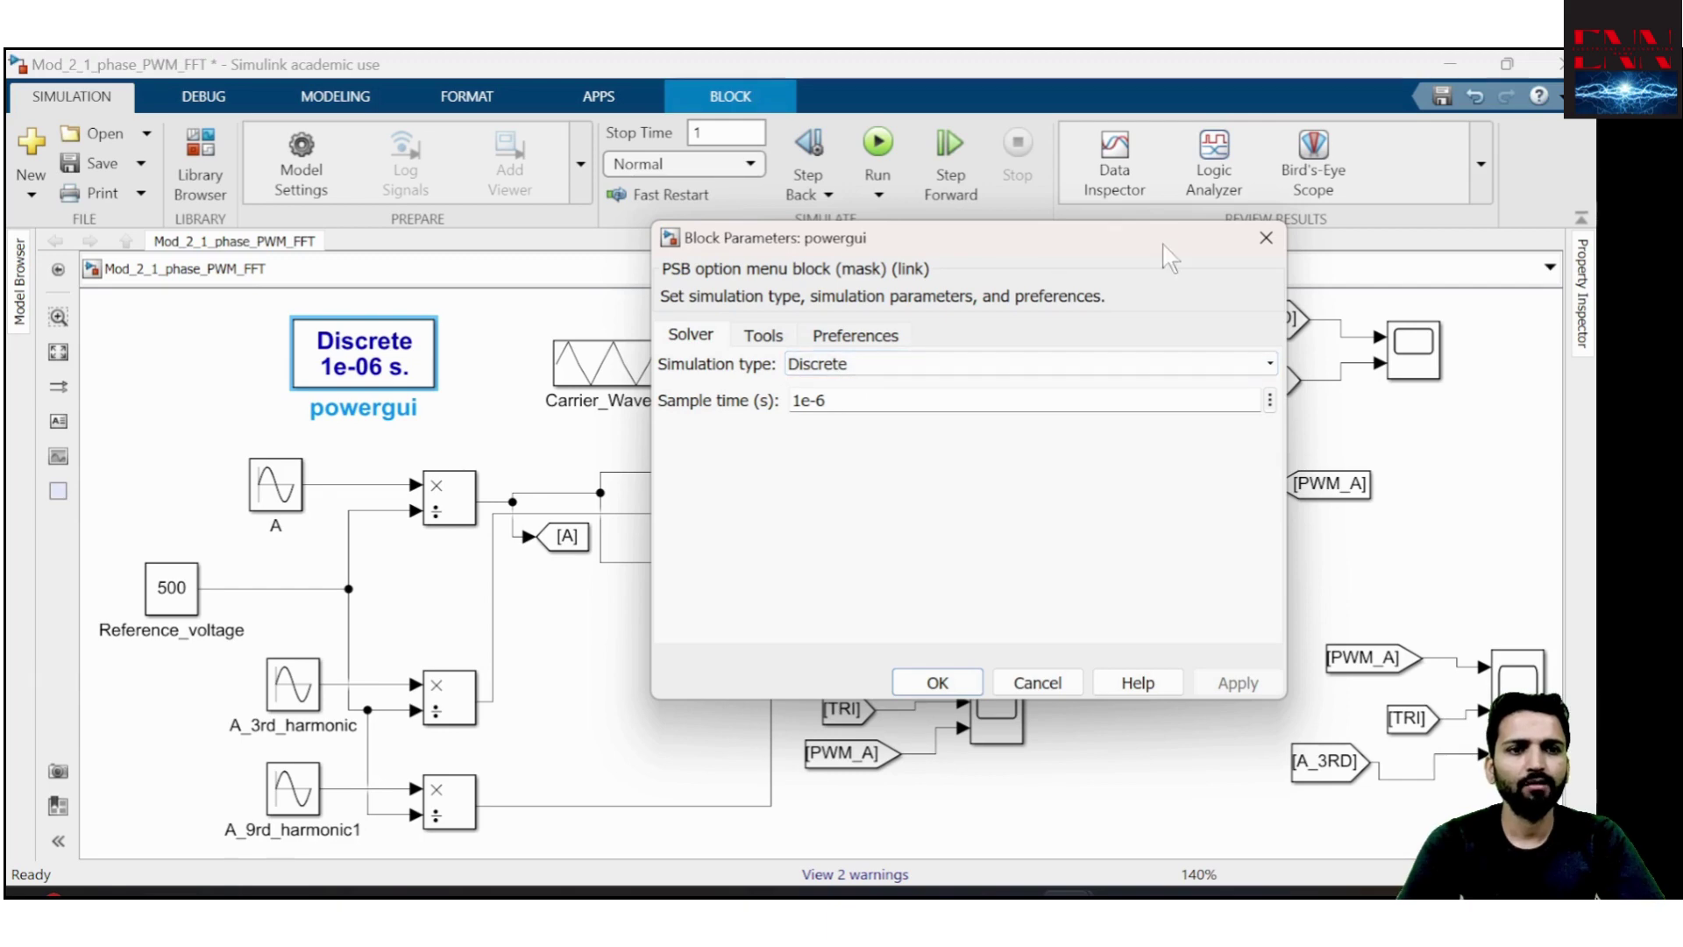
{"action": "left_click", "coordinate": [1266, 238]}
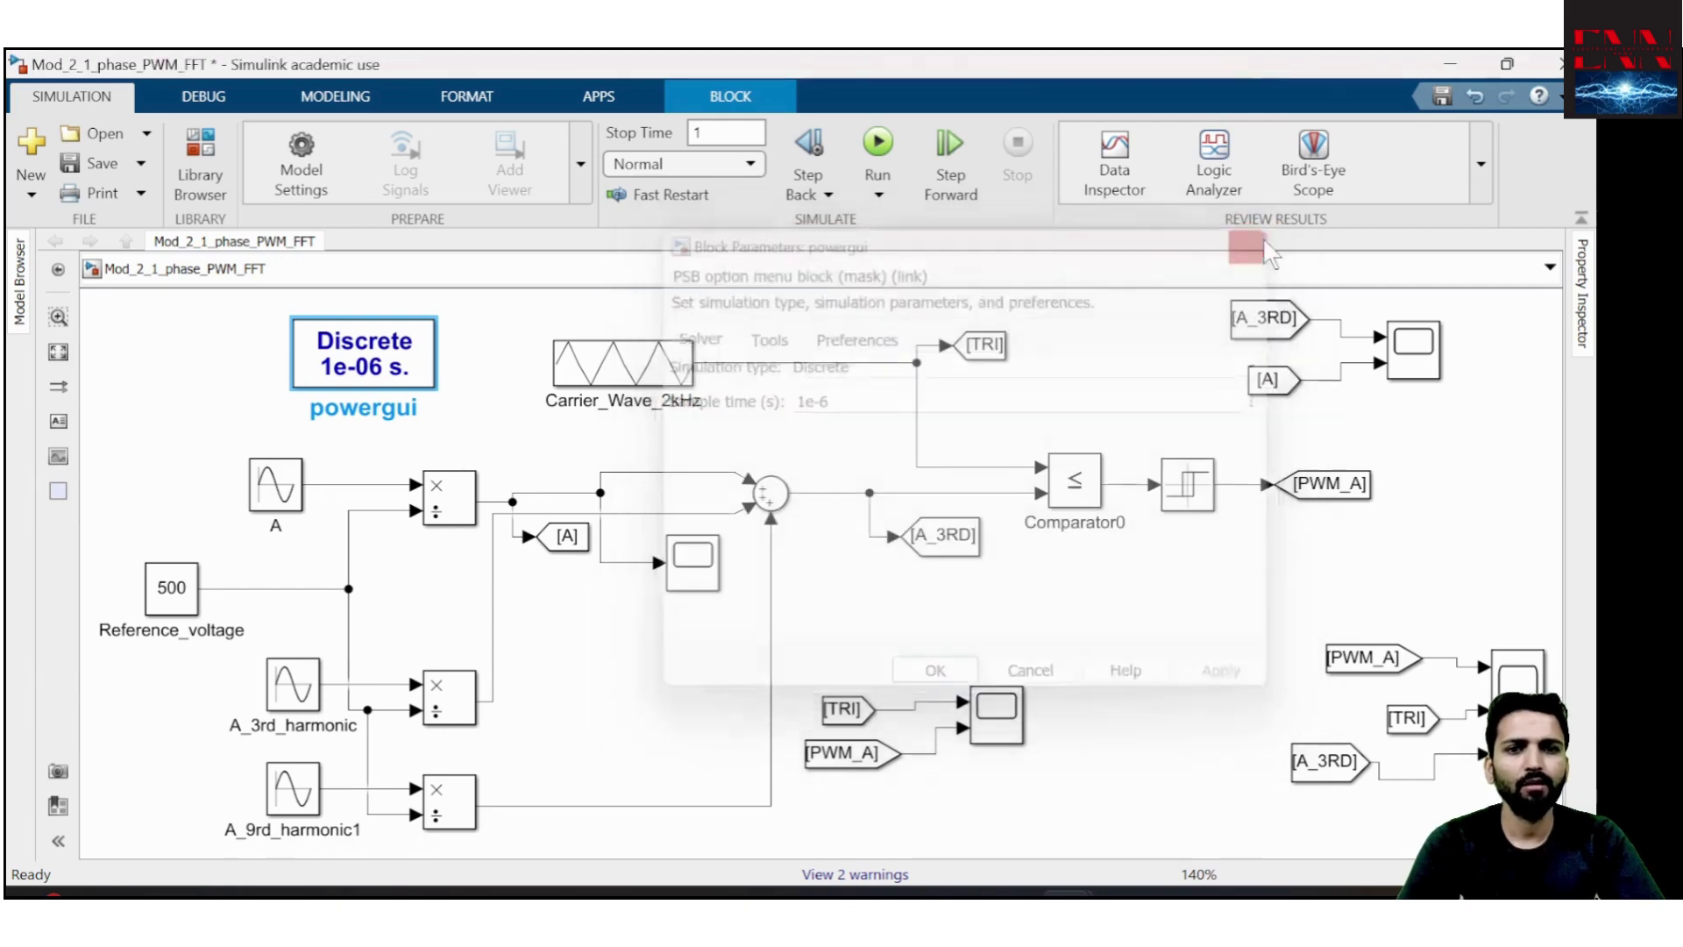
{"action": "left_click", "coordinate": [294, 171]}
{"action": "left_click_drag", "start_coordinate": [557, 166], "coordinate": [824, 188]}
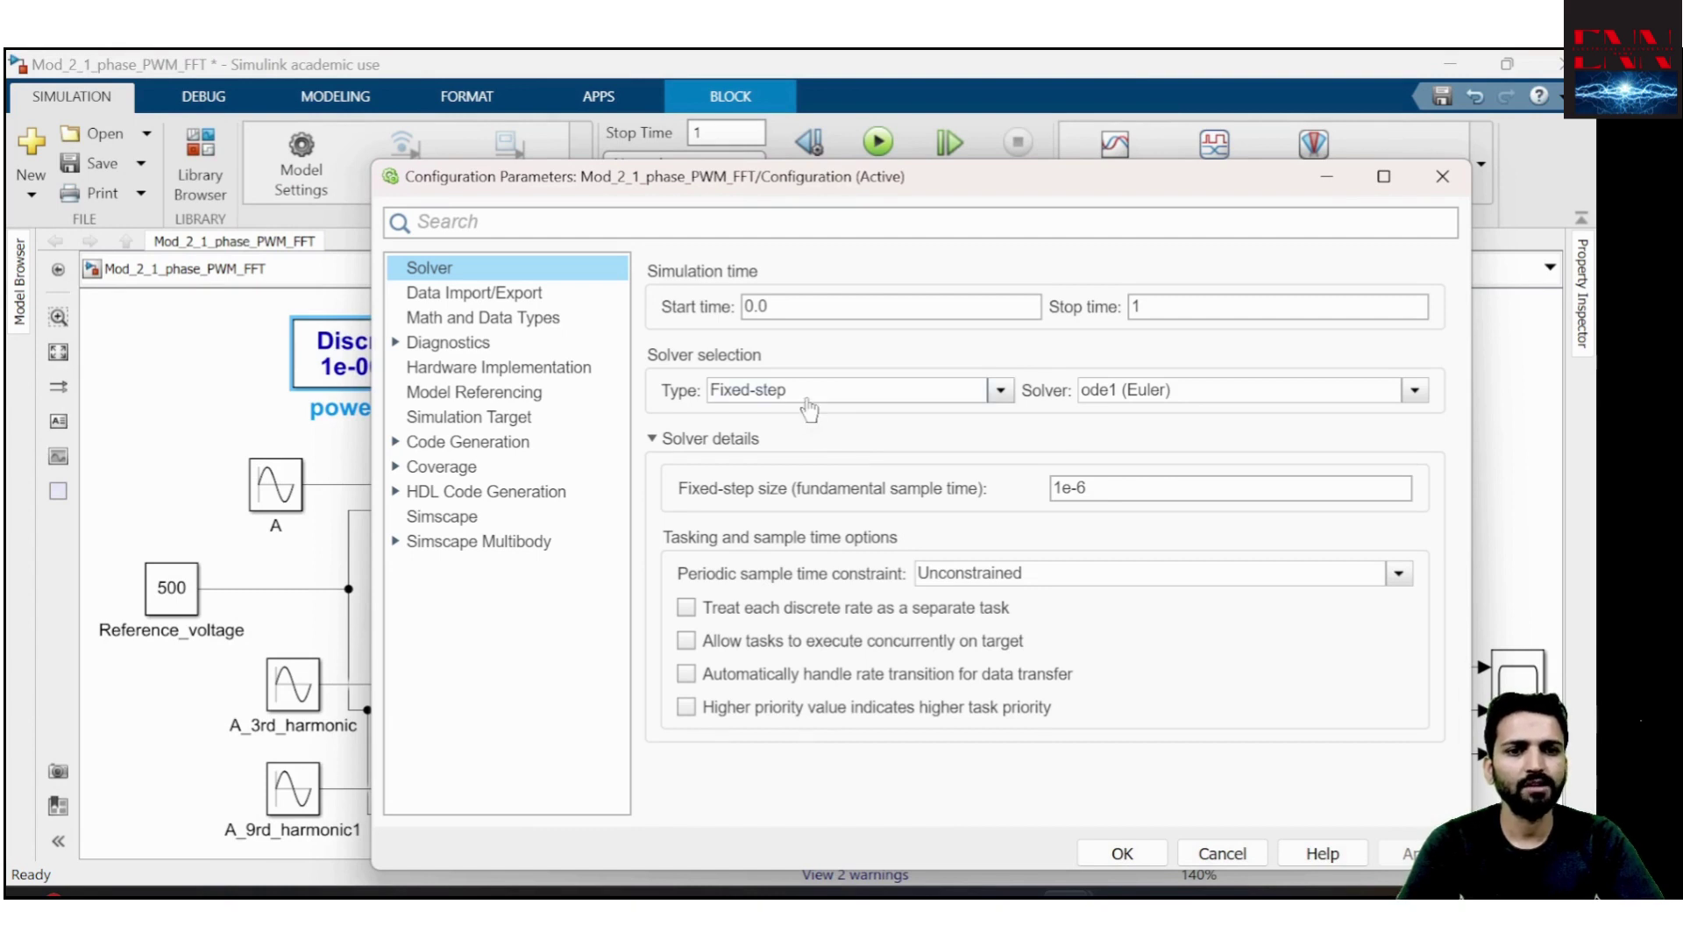
{"action": "left_click", "coordinate": [1147, 402]}
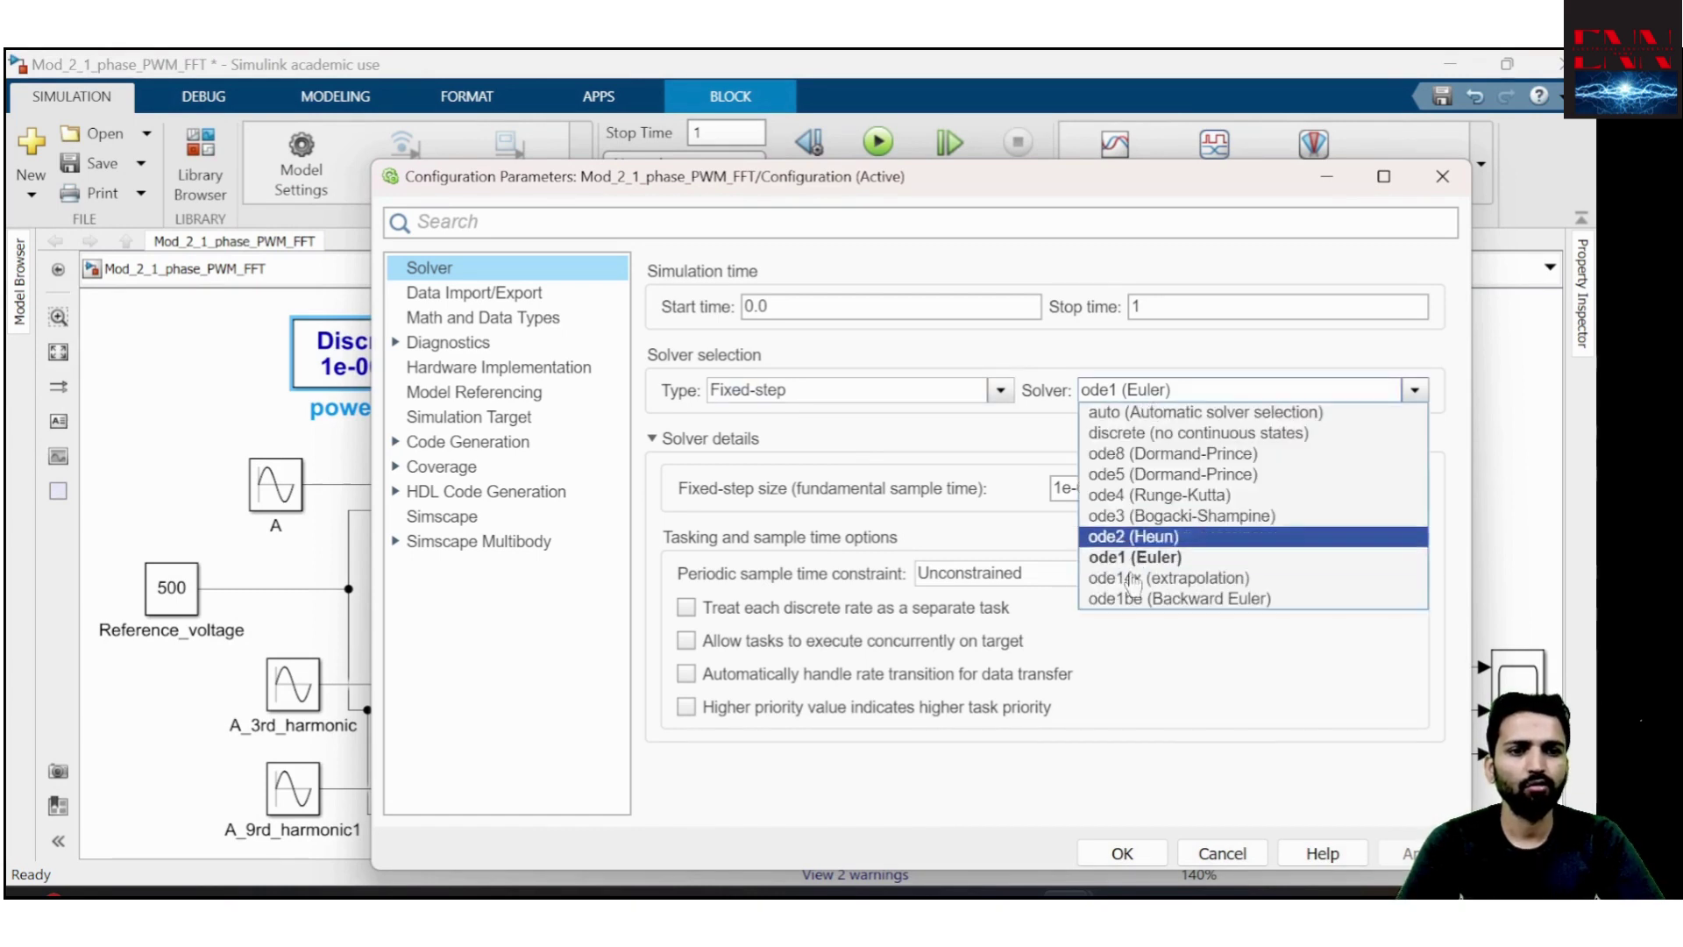
{"action": "left_click", "coordinate": [1250, 394]}
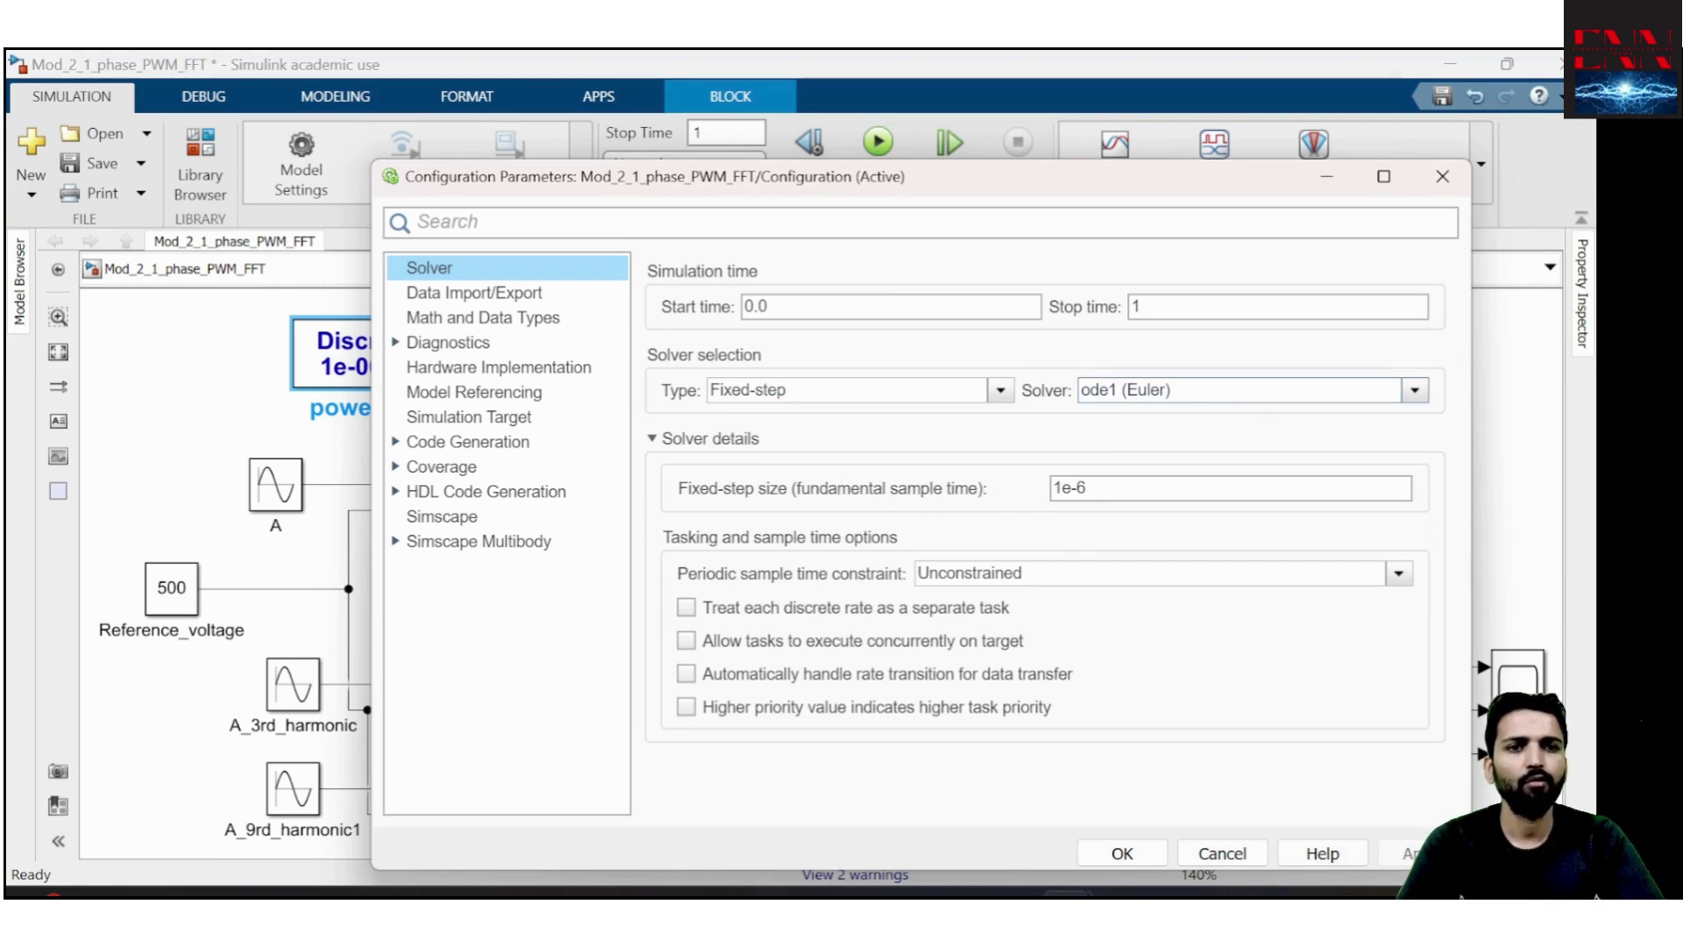
{"action": "left_click", "coordinate": [1122, 853]}
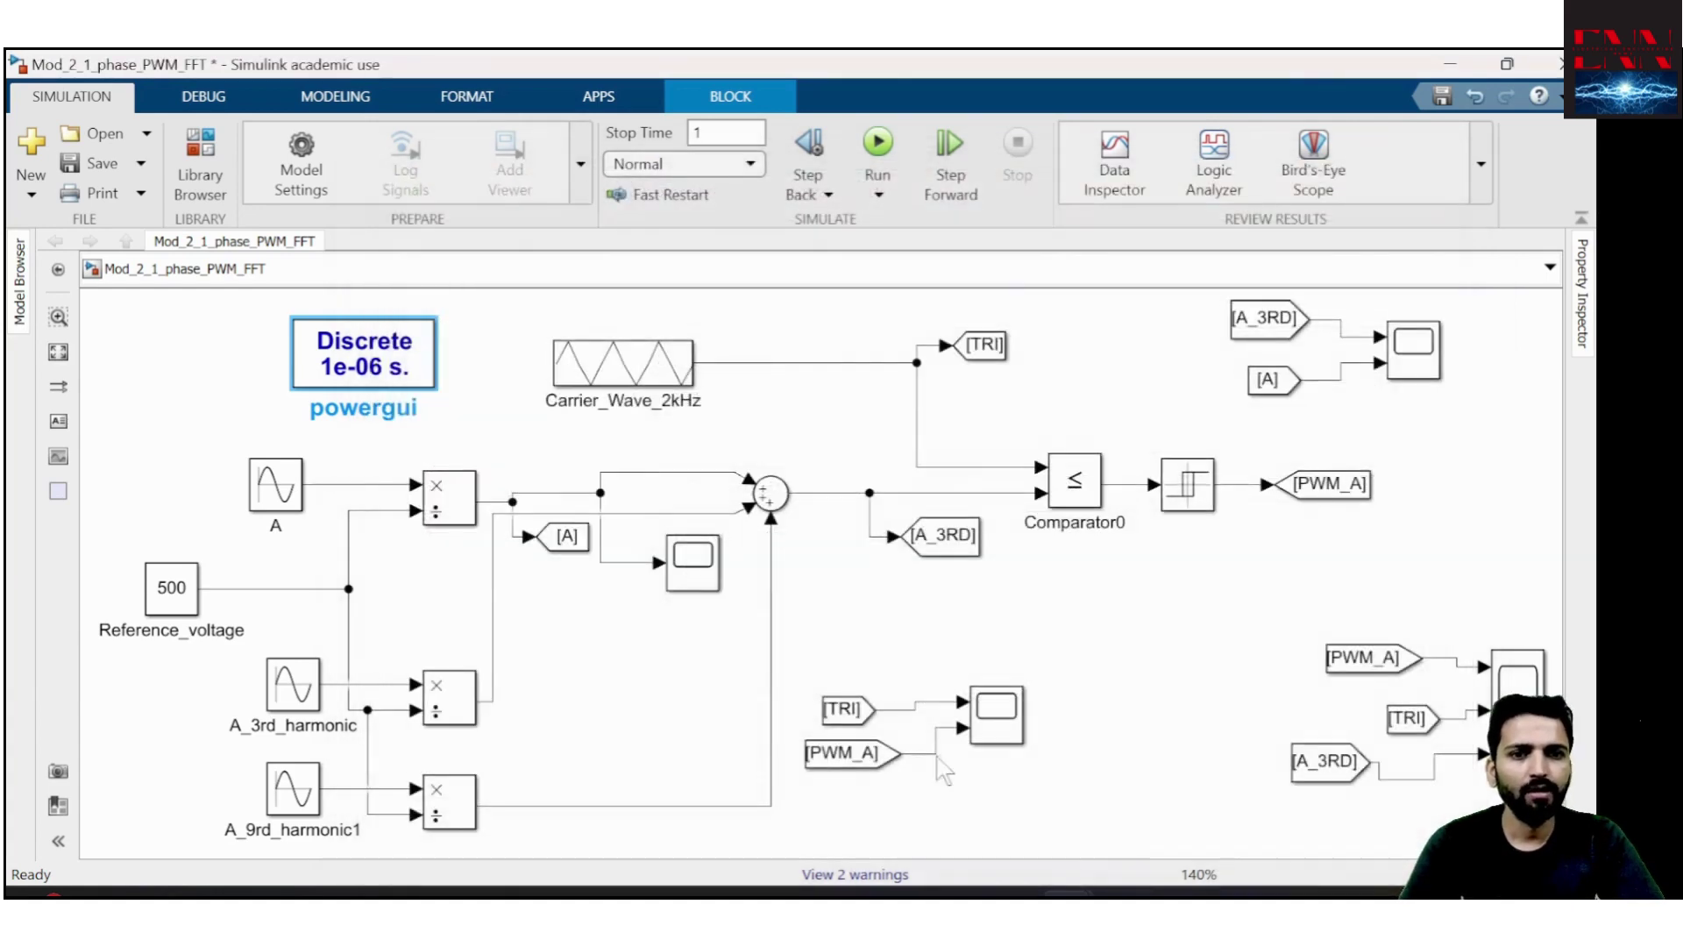
{"action": "double_click", "coordinate": [654, 377]}
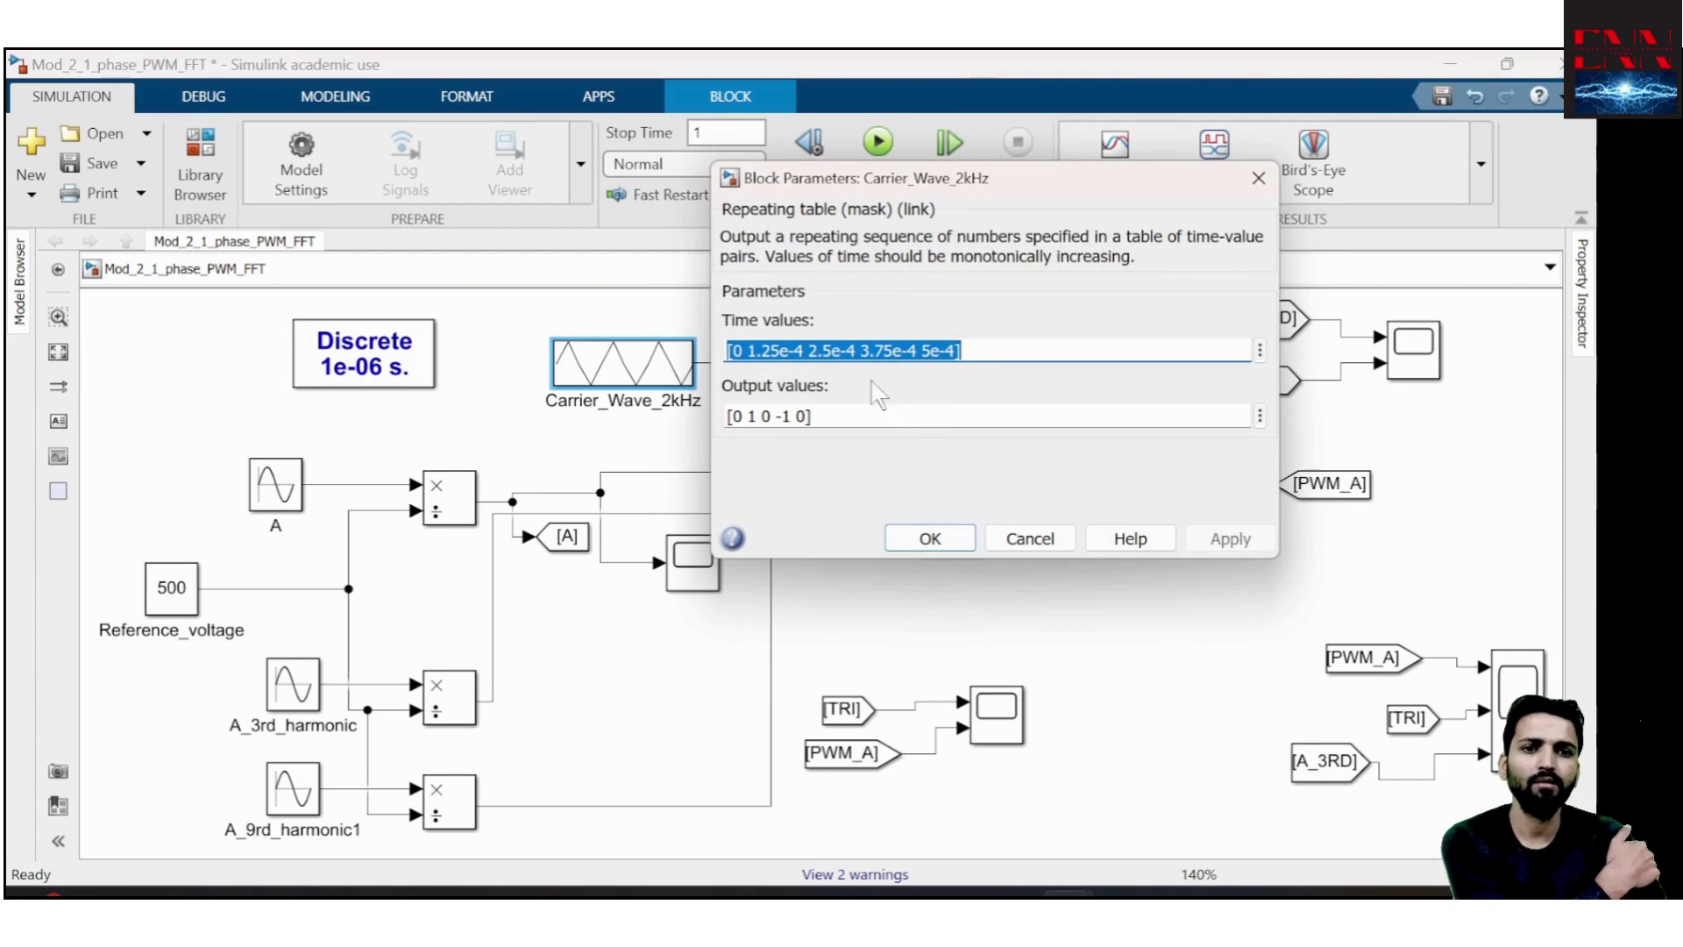
{"action": "key", "text": "End"}
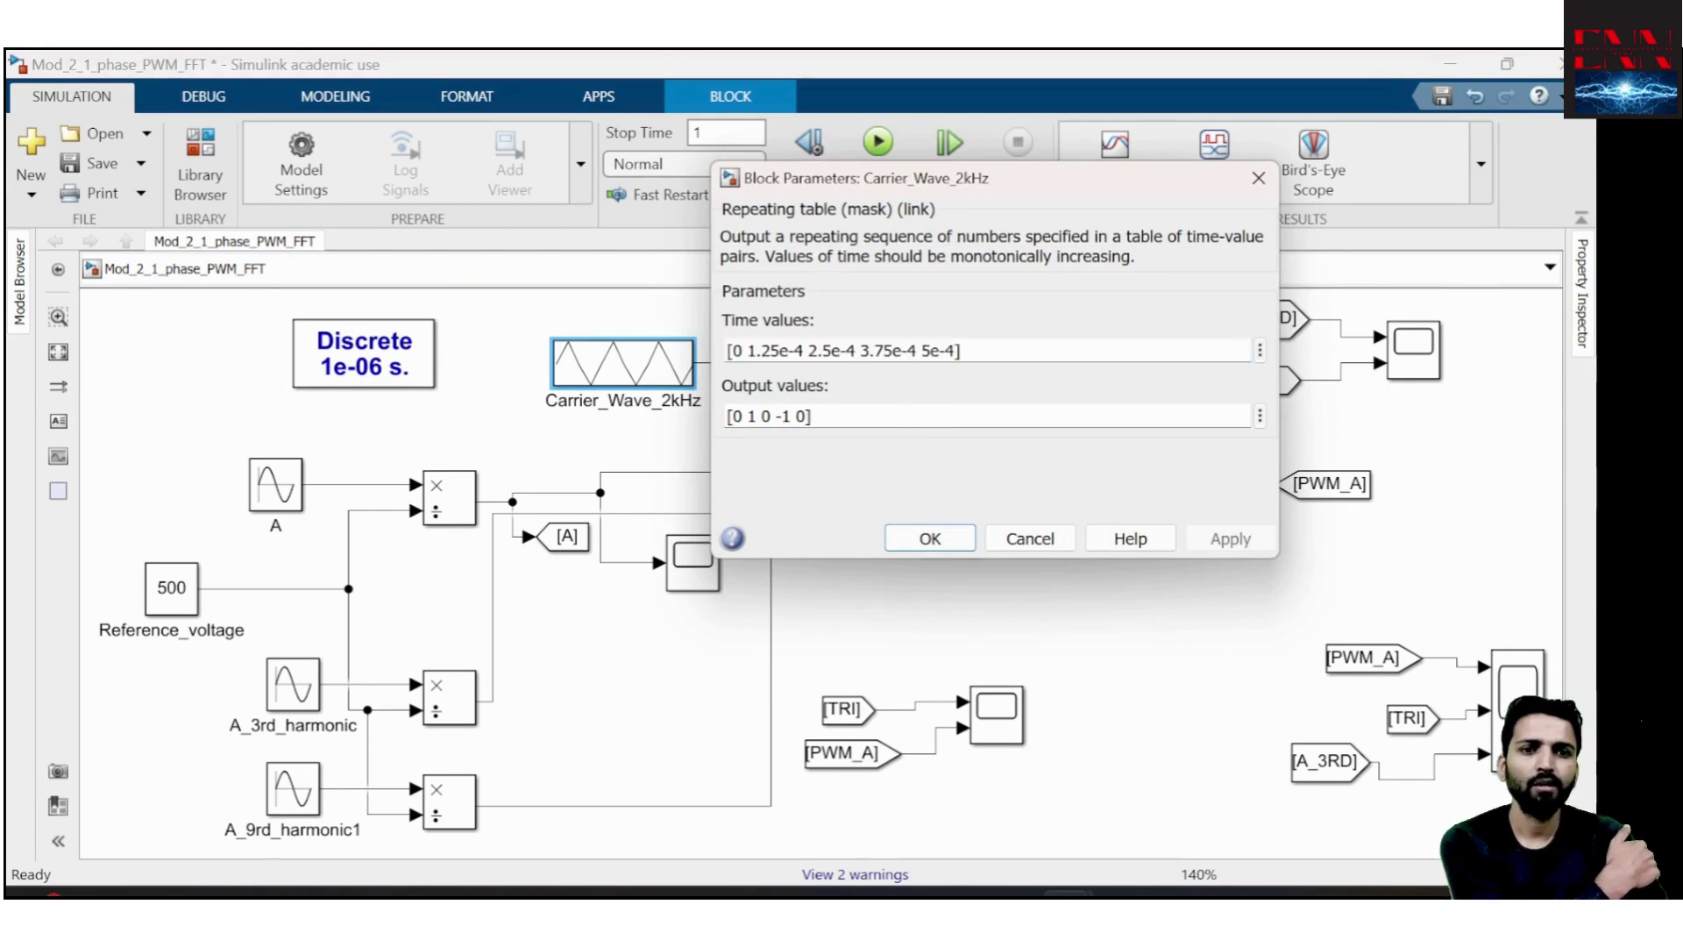
{"action": "key", "text": "ctrl+a"}
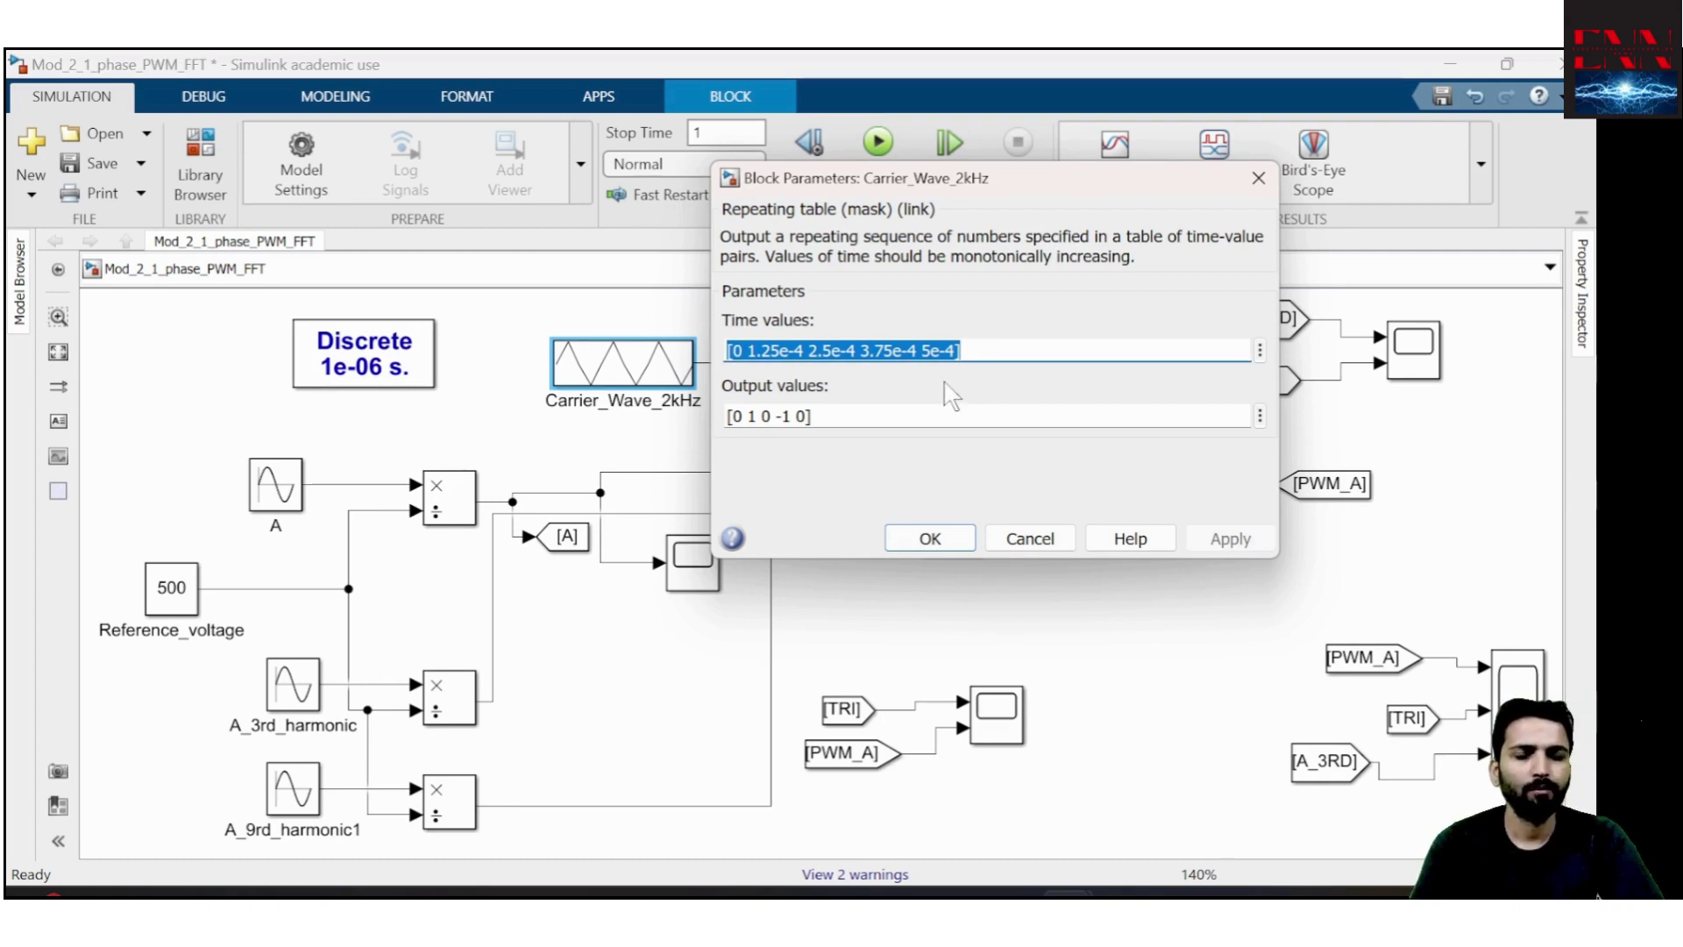
{"action": "key", "text": "End"}
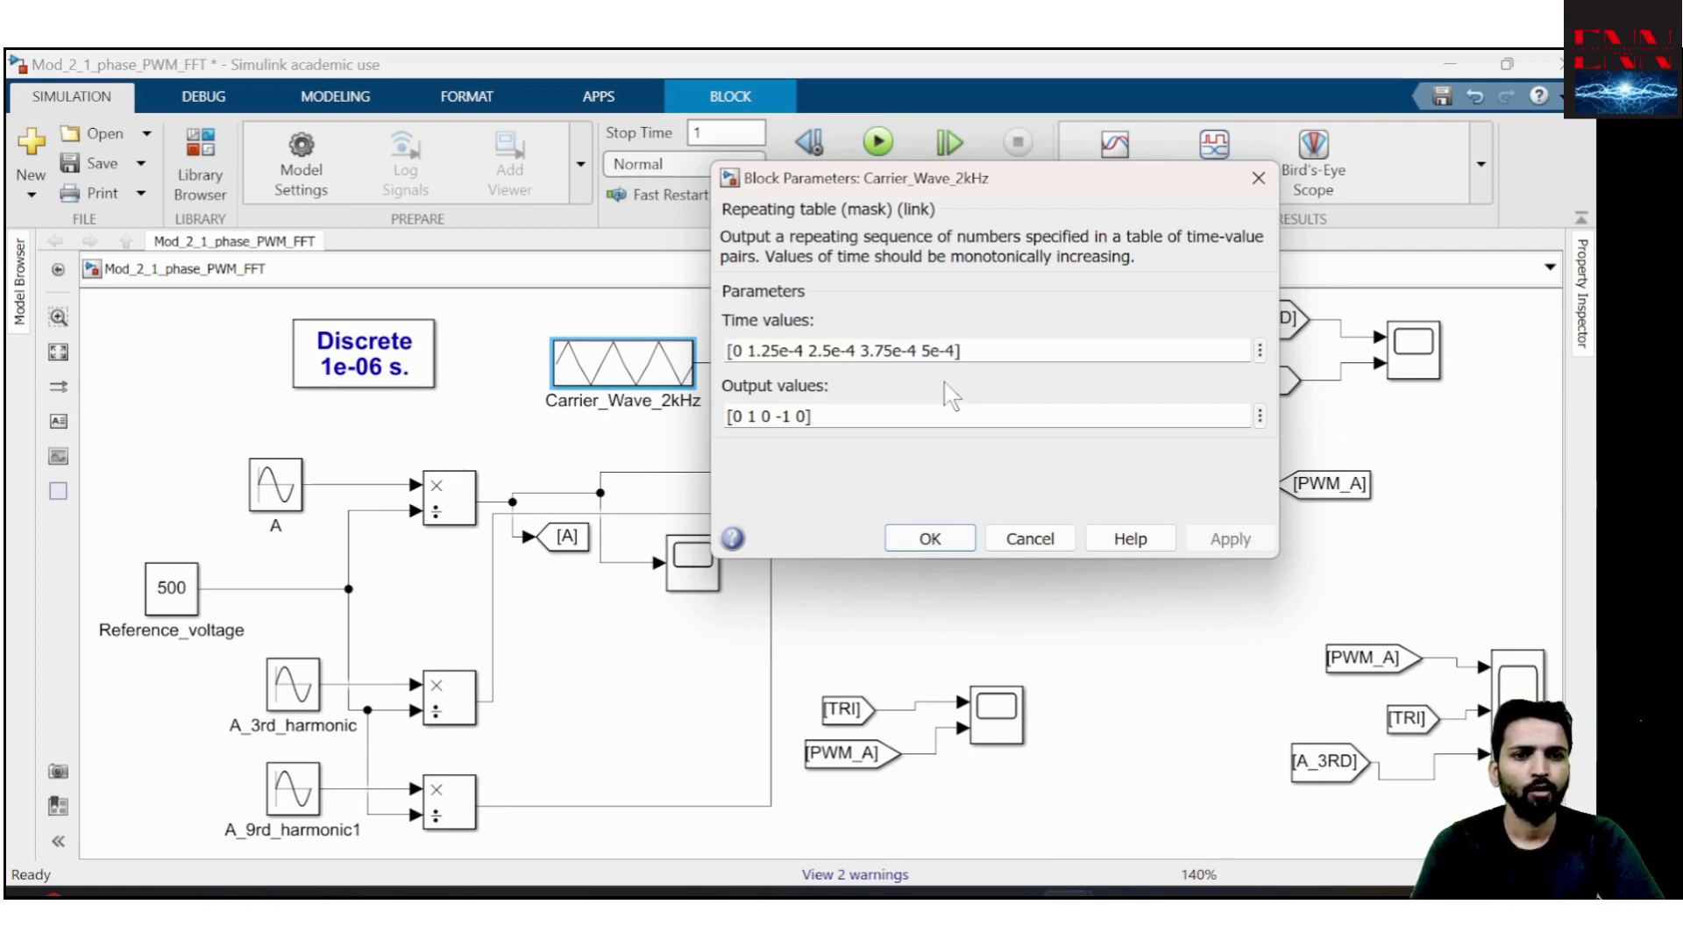
{"action": "left_click", "coordinate": [929, 539]}
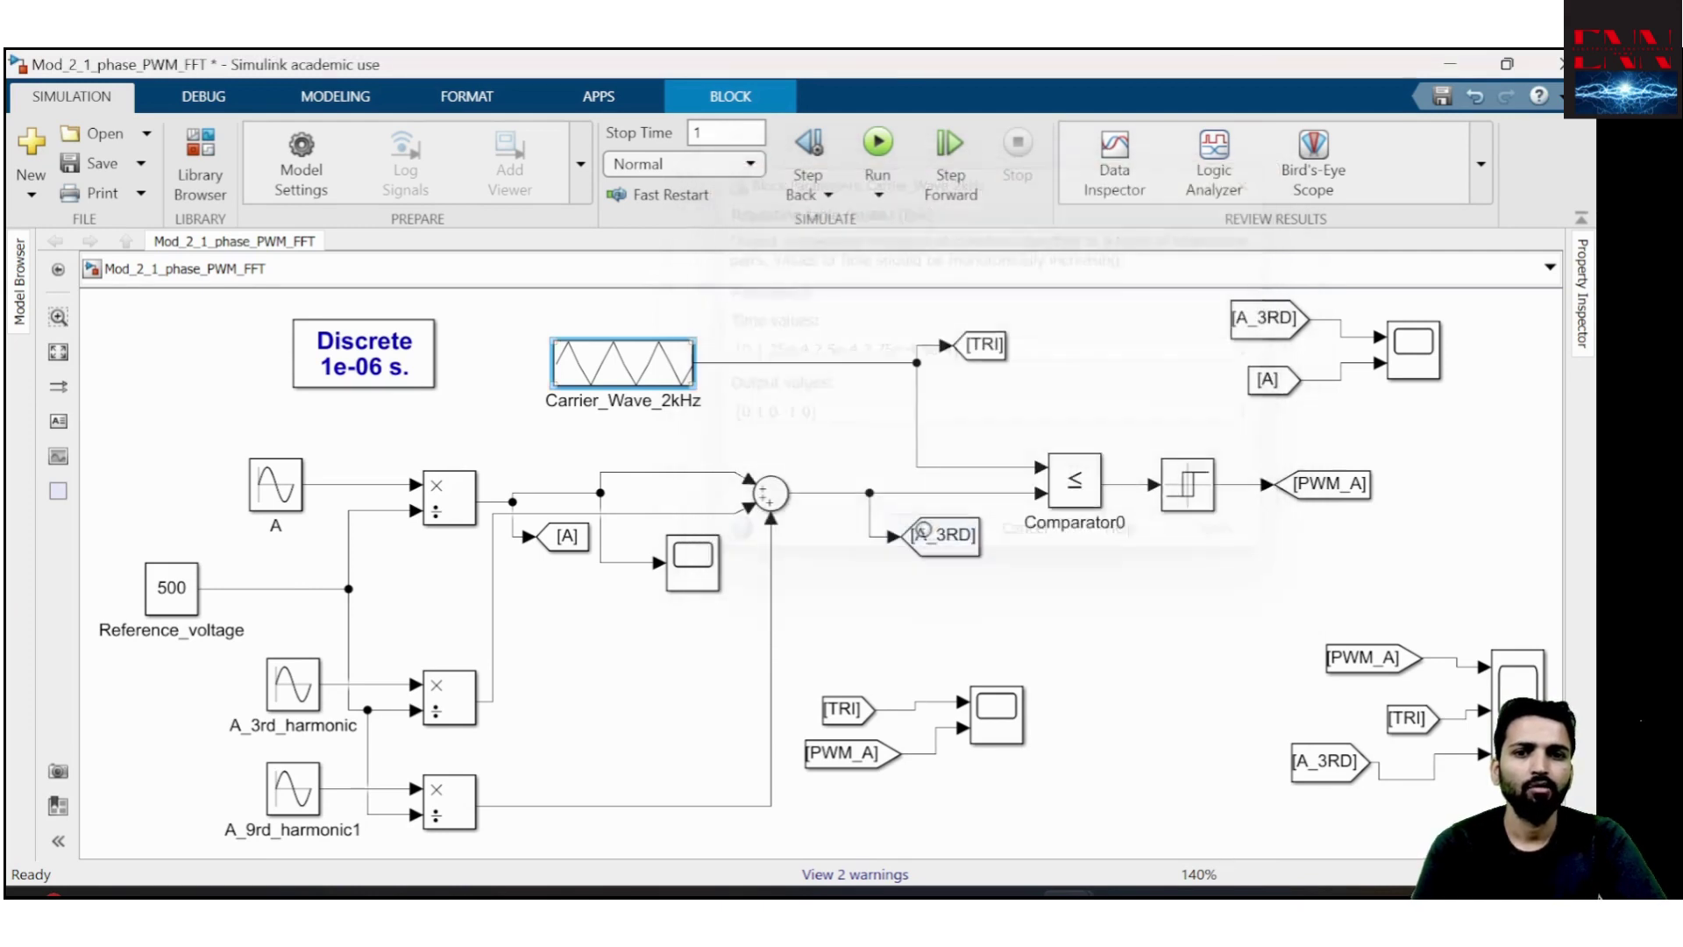
Open the powergui Block Parameters, move the dialog aside, and show its Tools list
{"action": "left_click", "coordinate": [382, 369]}
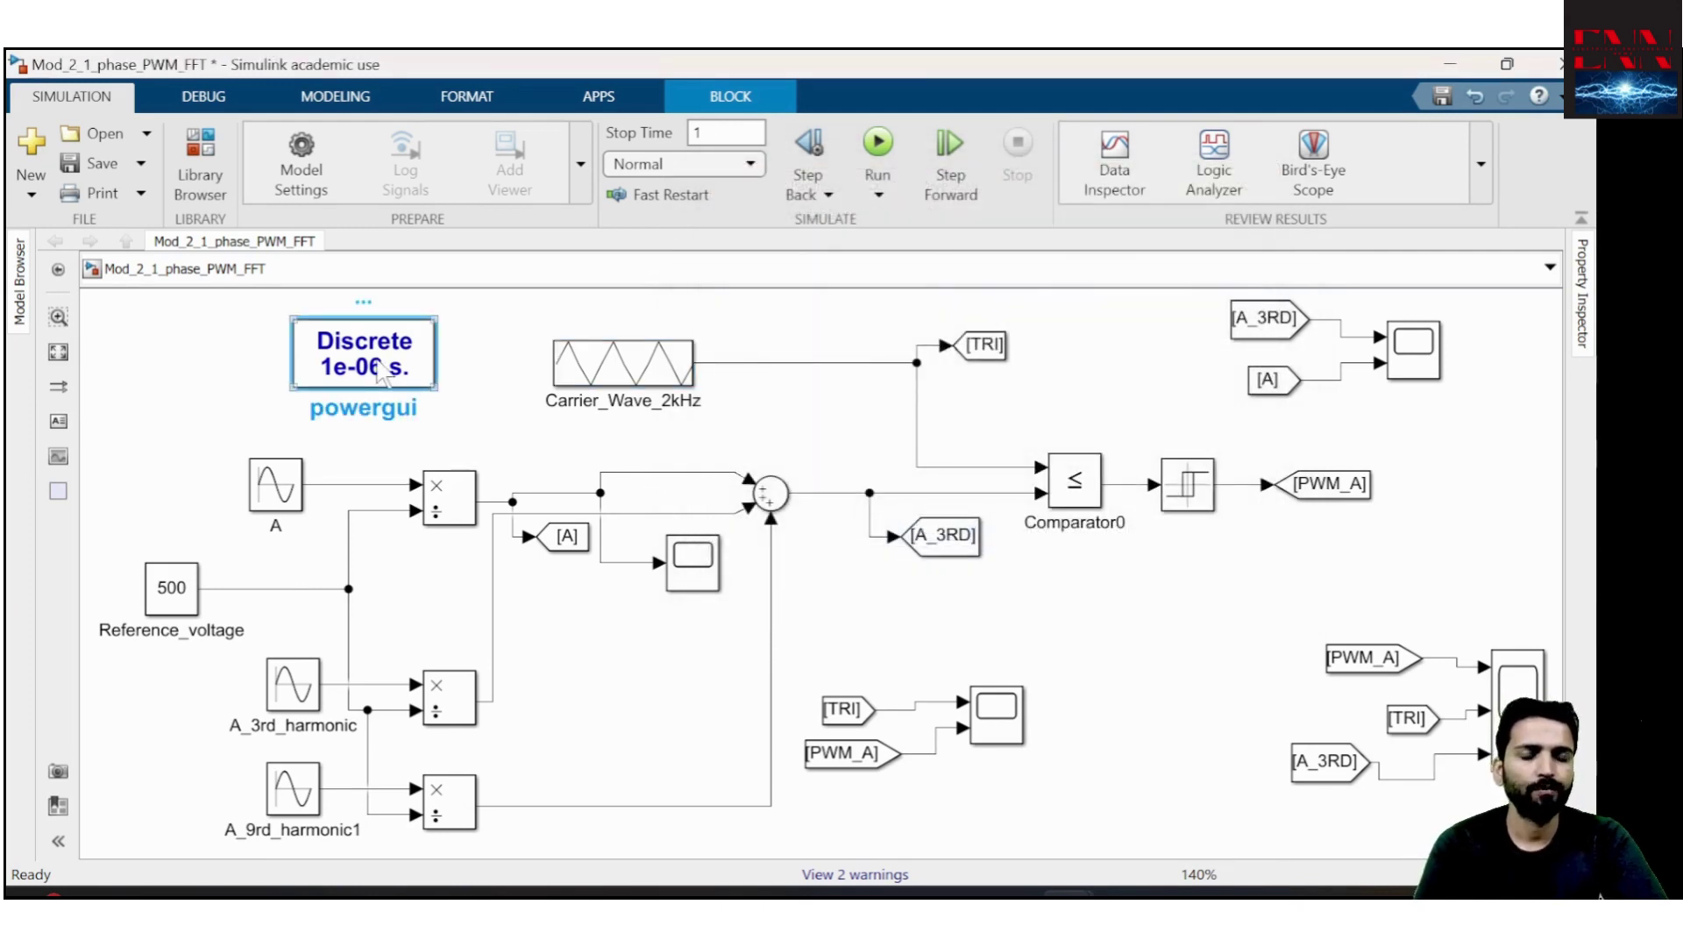
{"action": "left_click", "coordinate": [662, 382]}
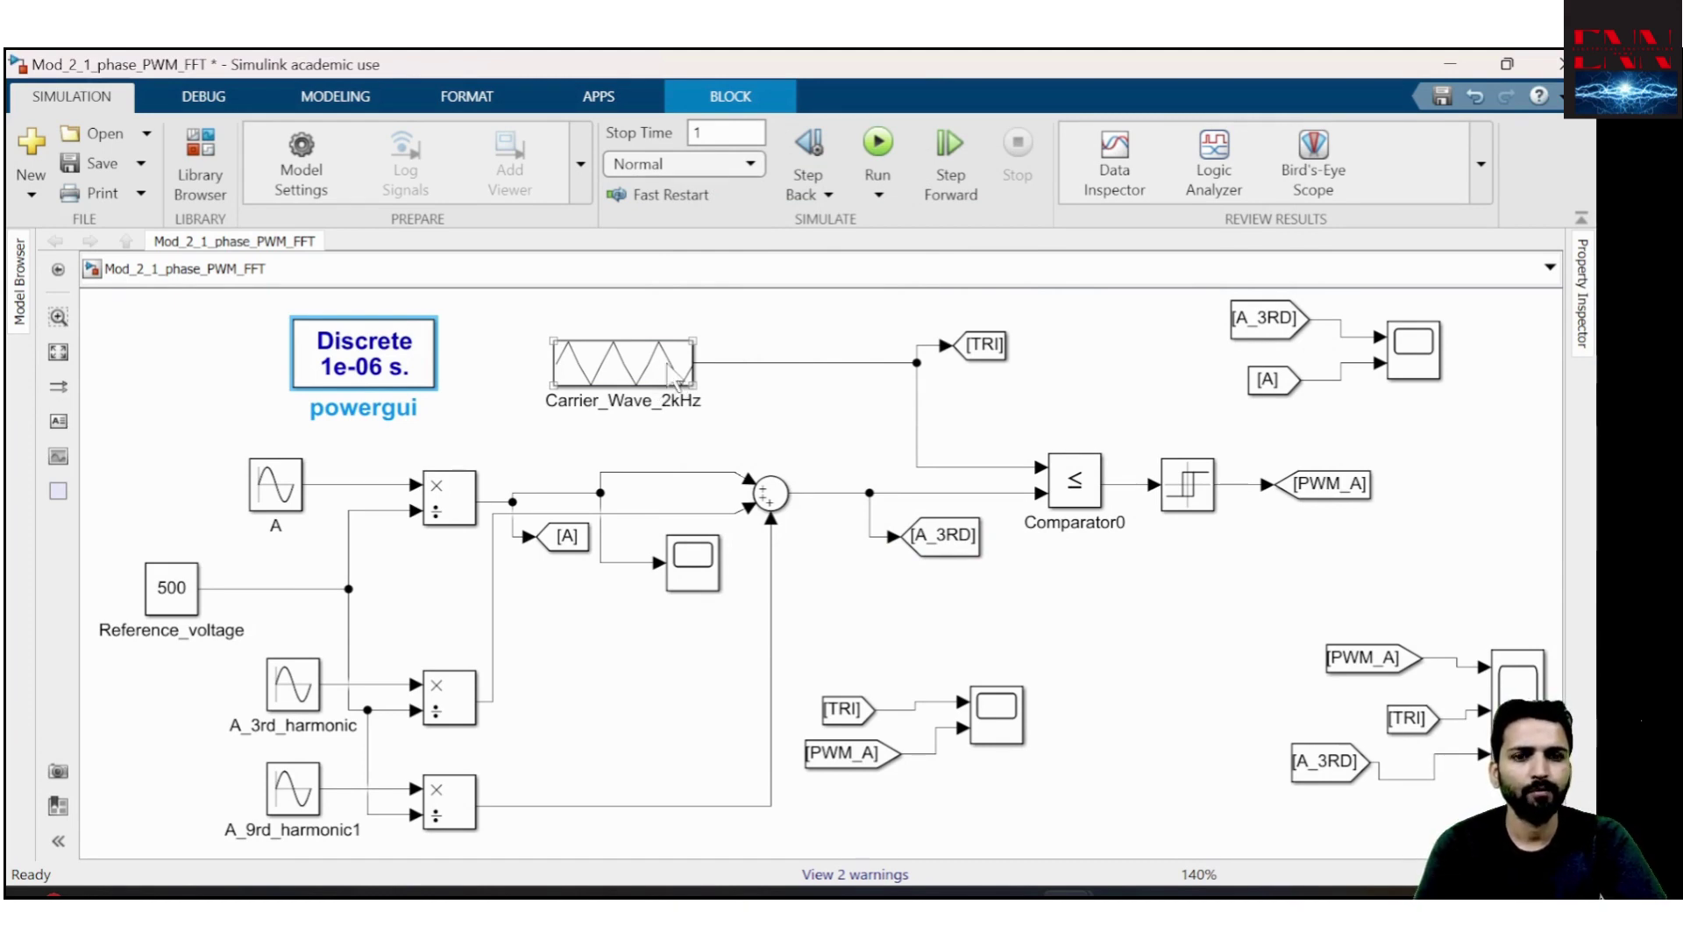
{"action": "left_click", "coordinate": [377, 359]}
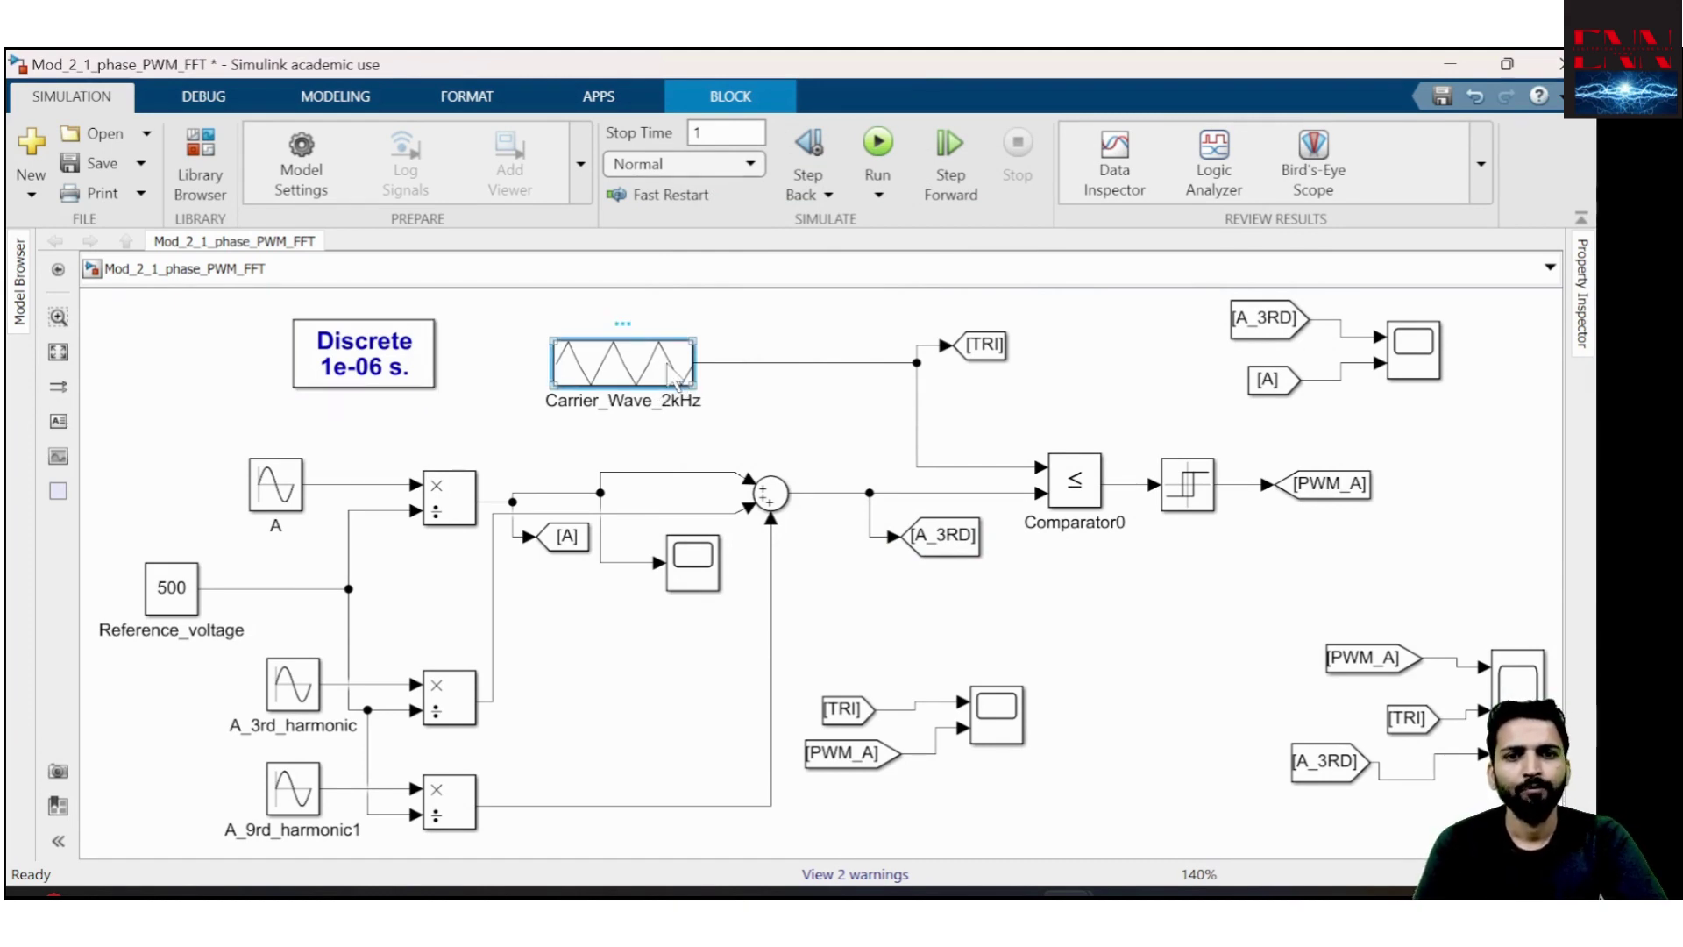
{"action": "double_click", "coordinate": [377, 358]}
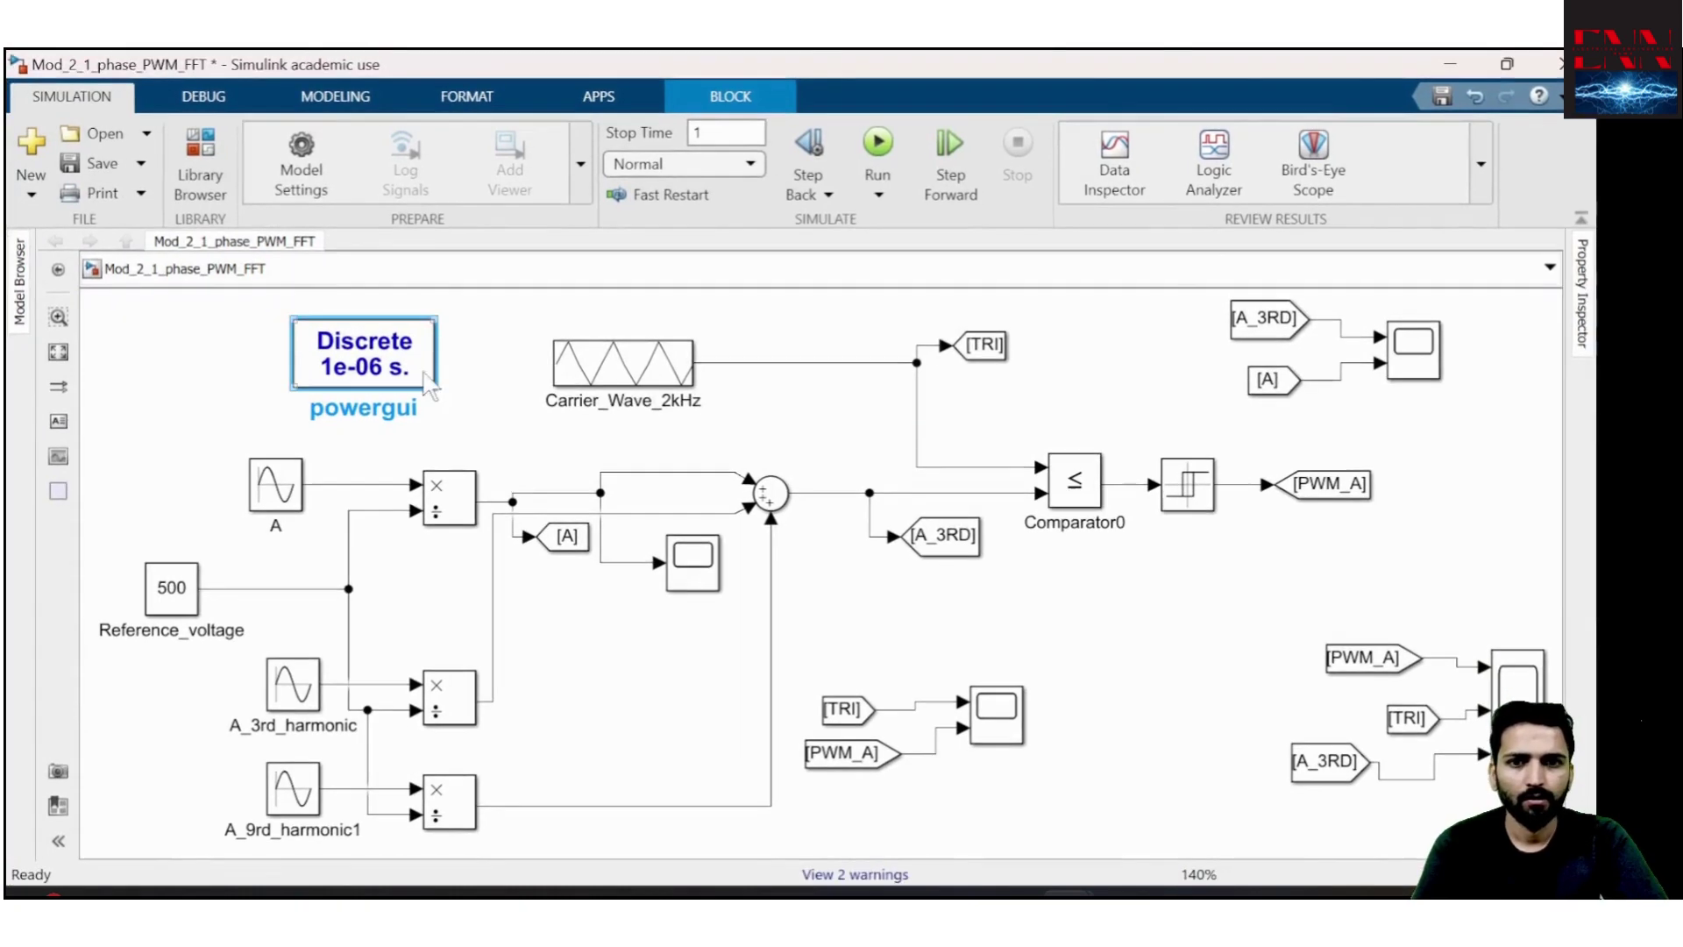
{"action": "double_click", "coordinate": [391, 377]}
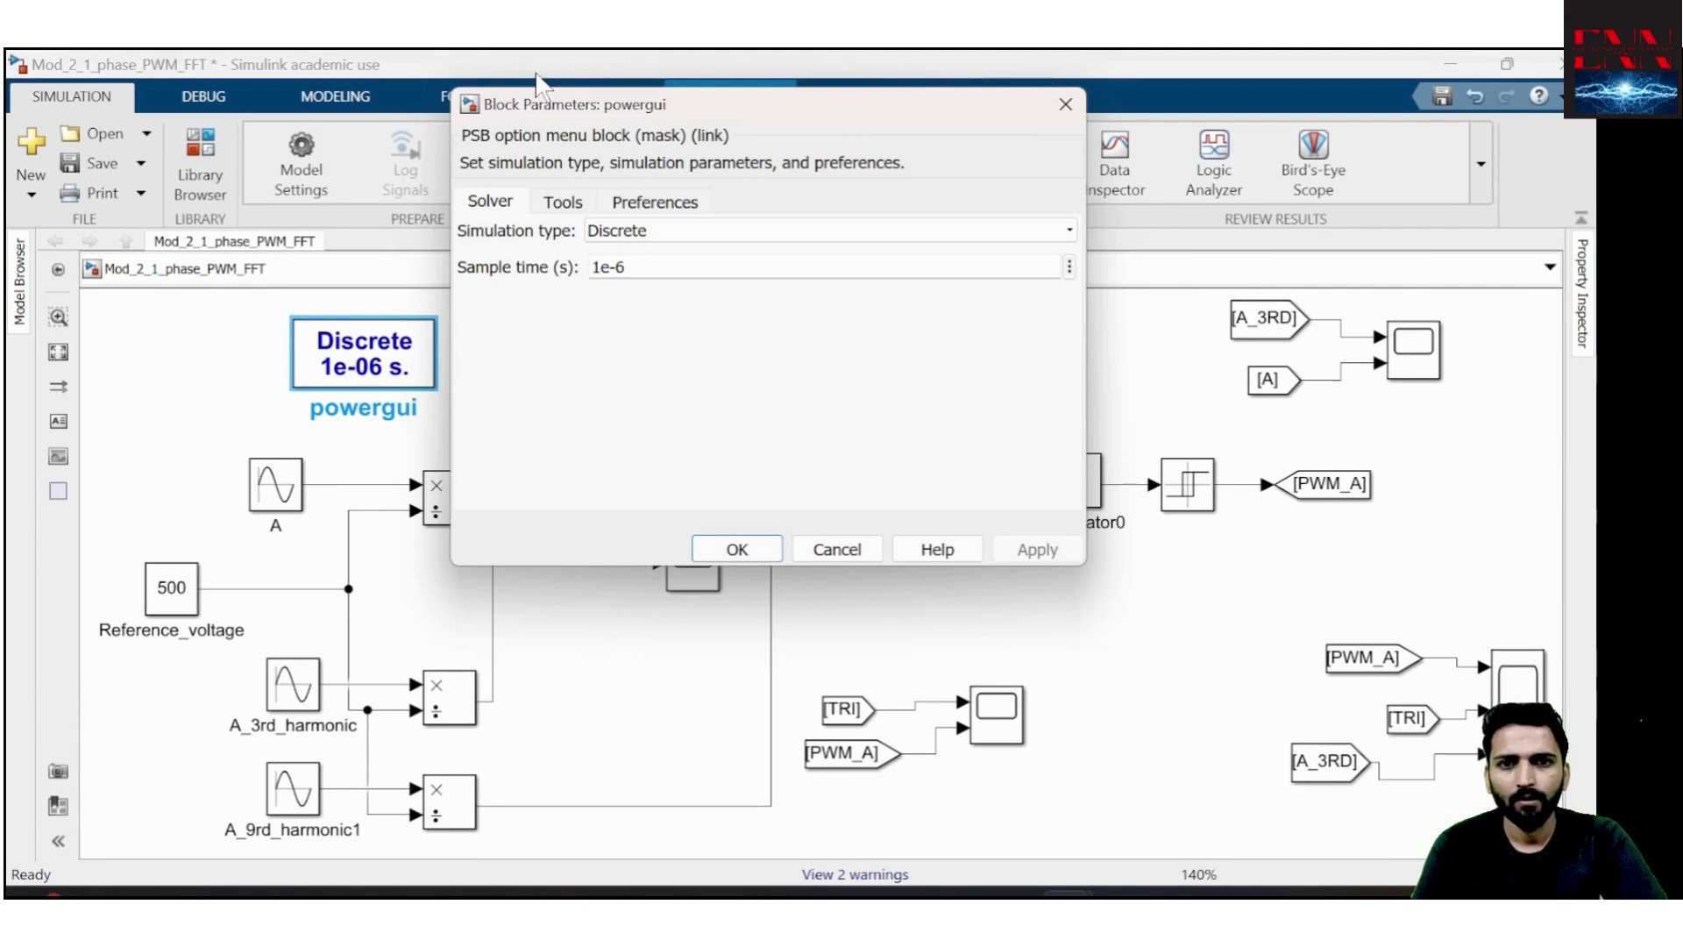
{"action": "left_click_drag", "start_coordinate": [570, 109], "coordinate": [642, 248]}
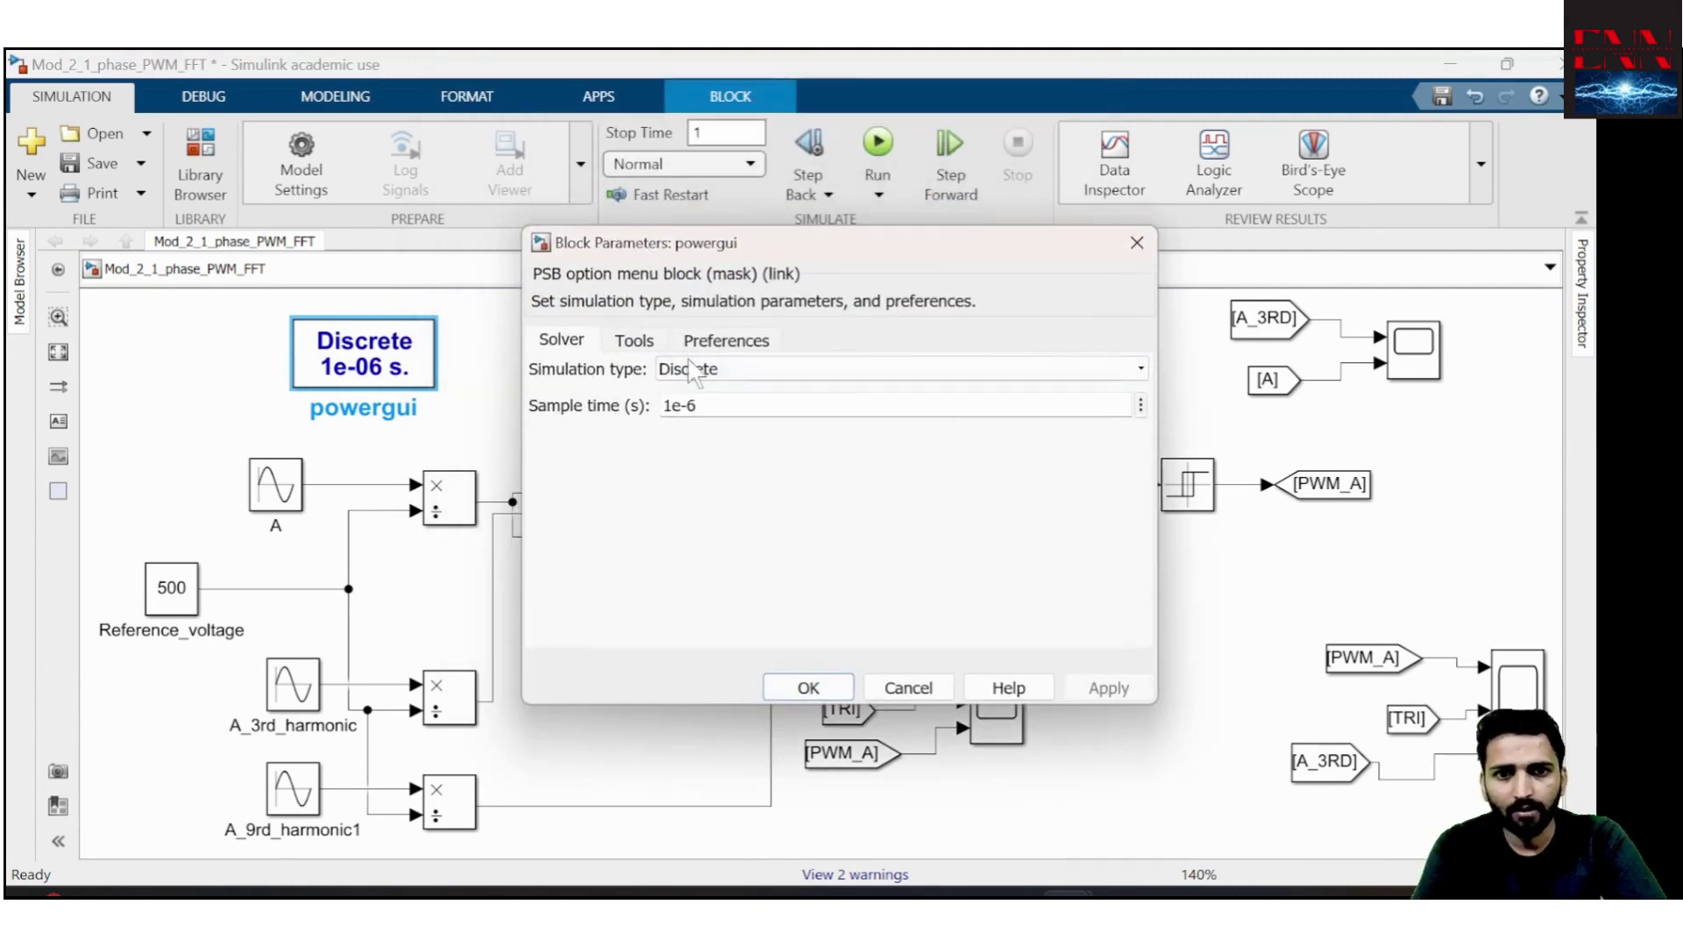
{"action": "left_click", "coordinate": [647, 344]}
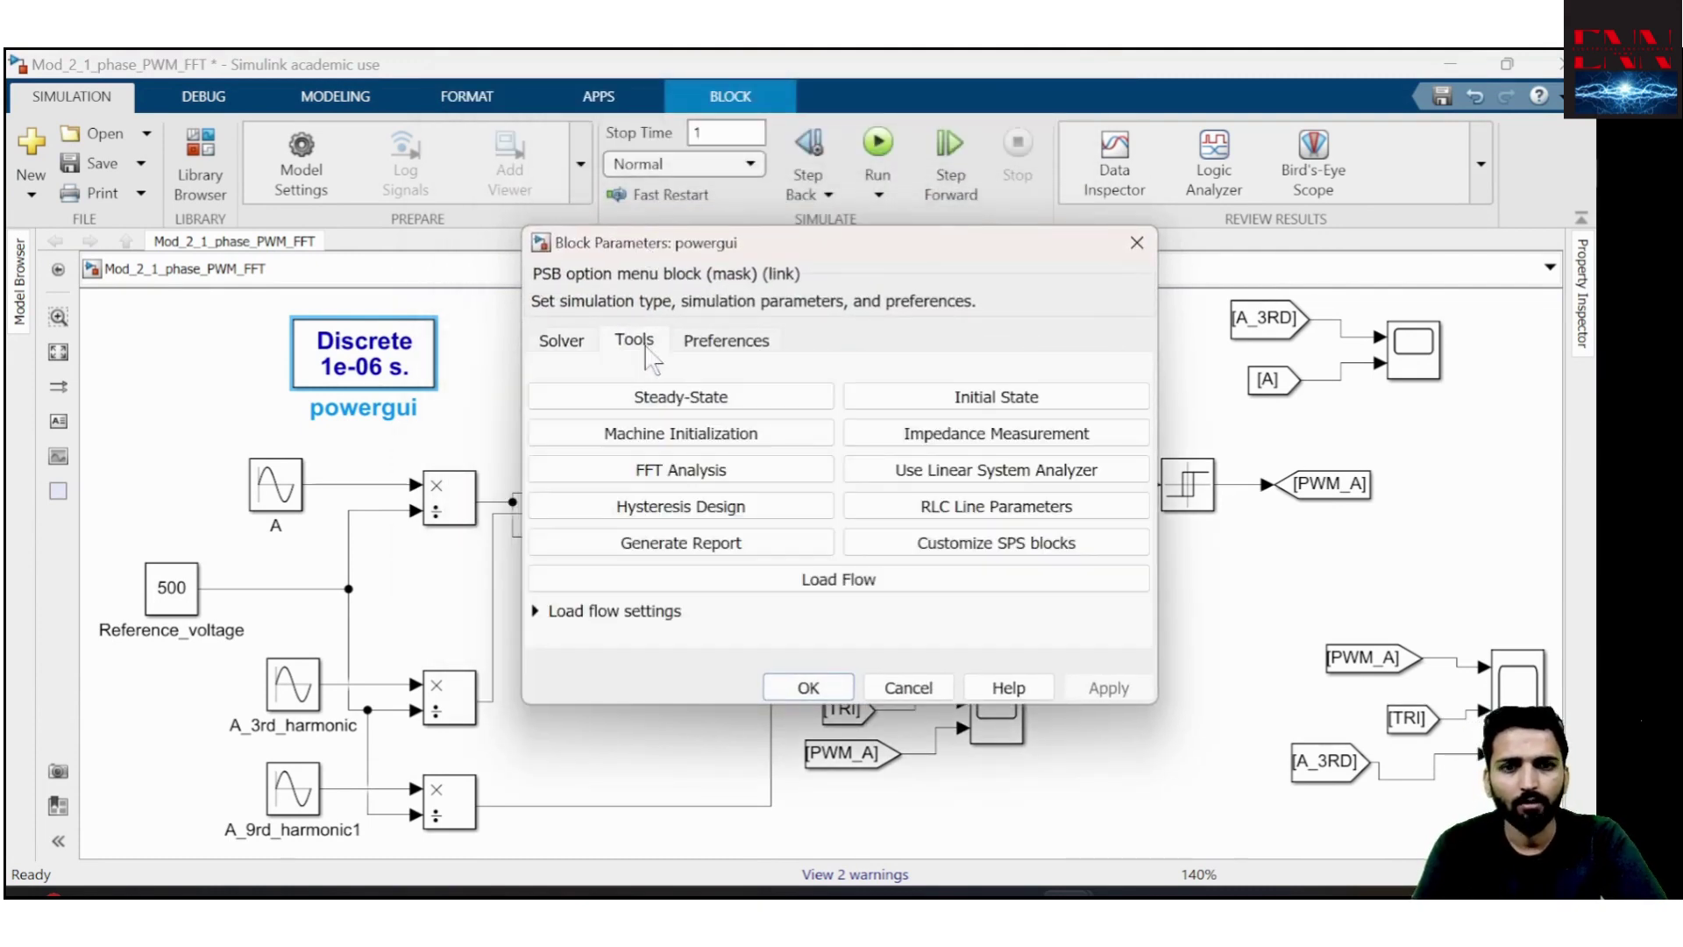
Launch the FFT Analysis Tool and select input 2 of A_waveform
{"action": "left_click", "coordinate": [723, 474]}
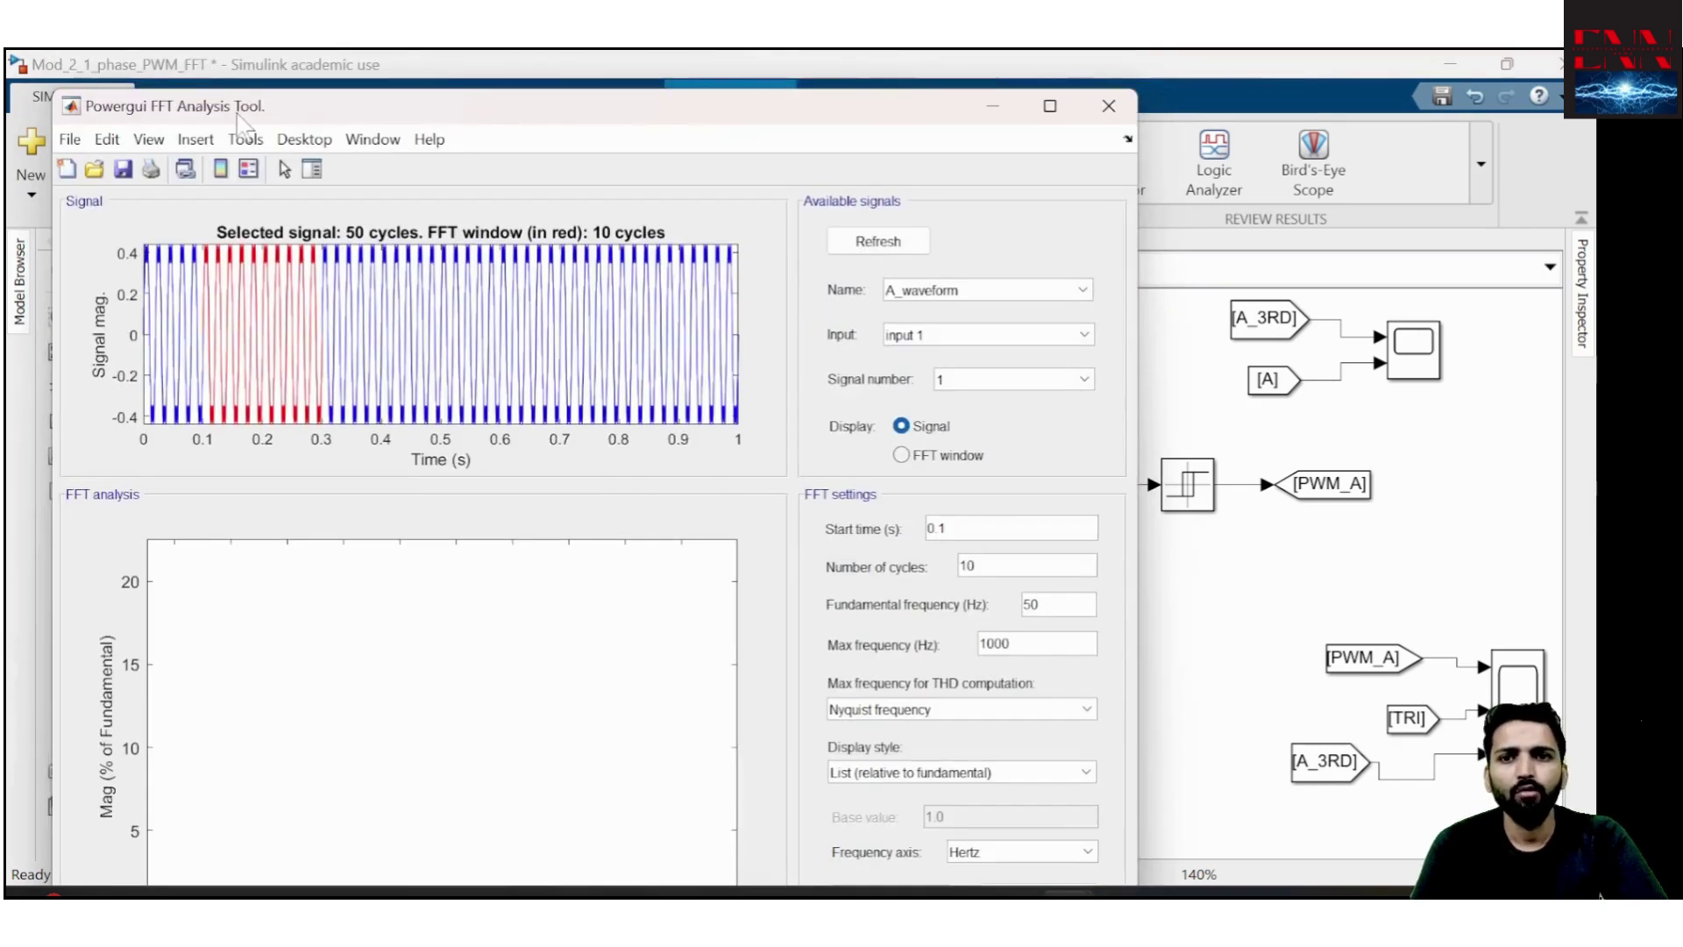
{"action": "left_click_drag", "start_coordinate": [338, 104], "coordinate": [568, 153]}
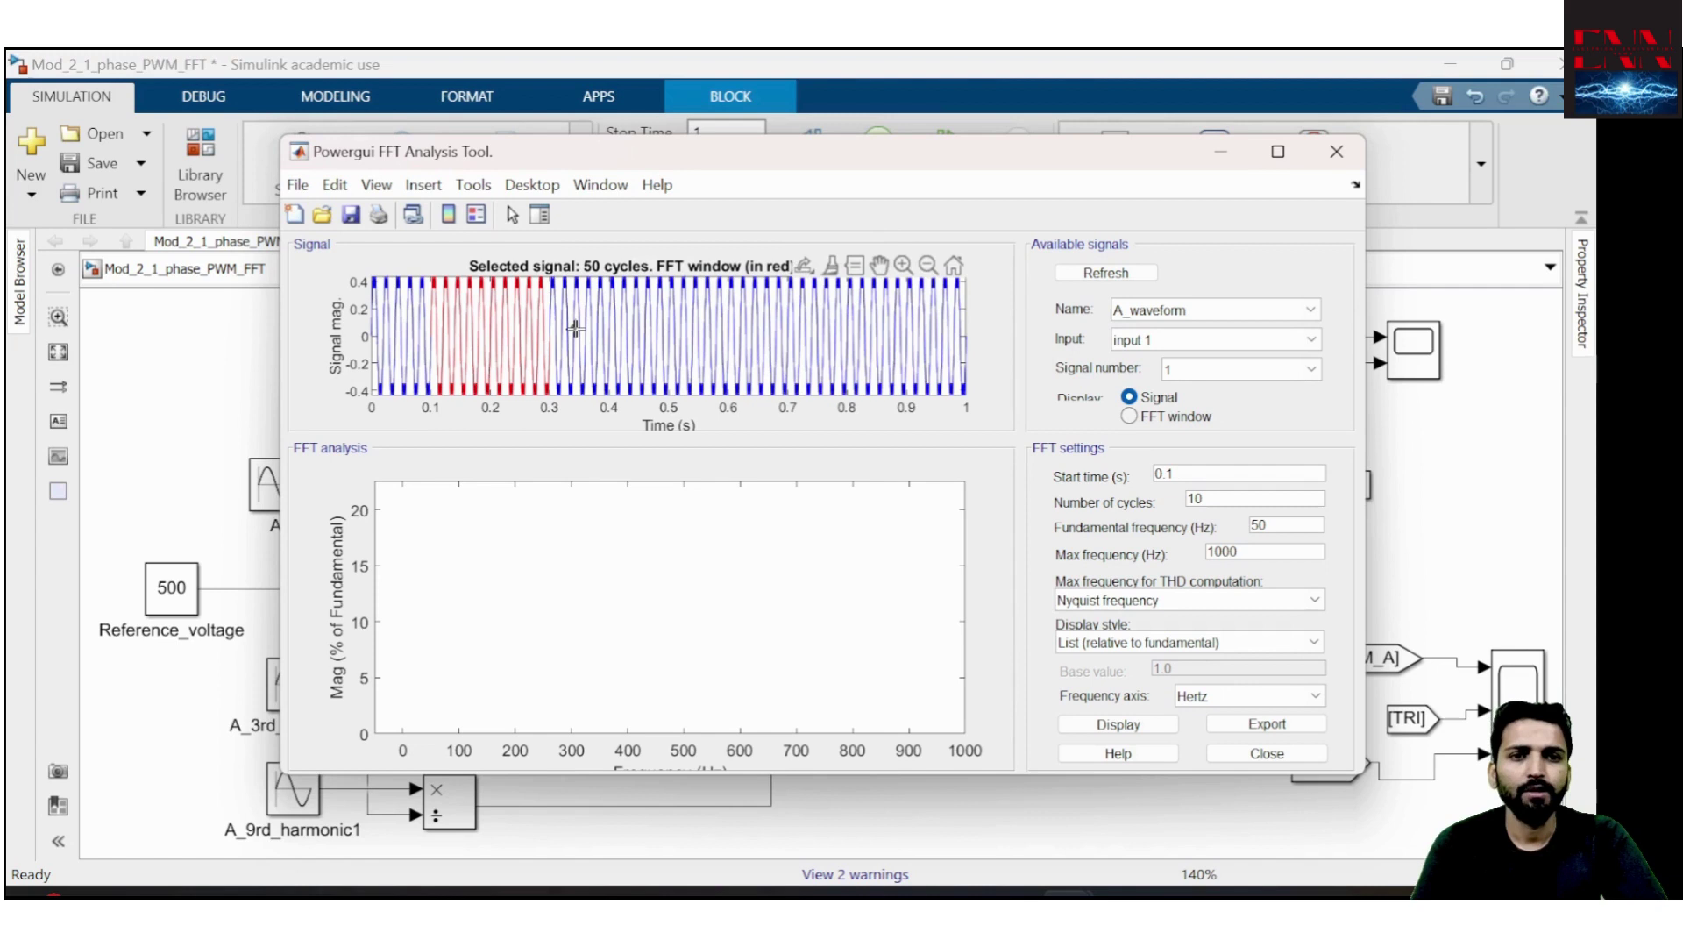
{"action": "left_click", "coordinate": [1201, 340]}
{"action": "left_click", "coordinate": [1138, 384]}
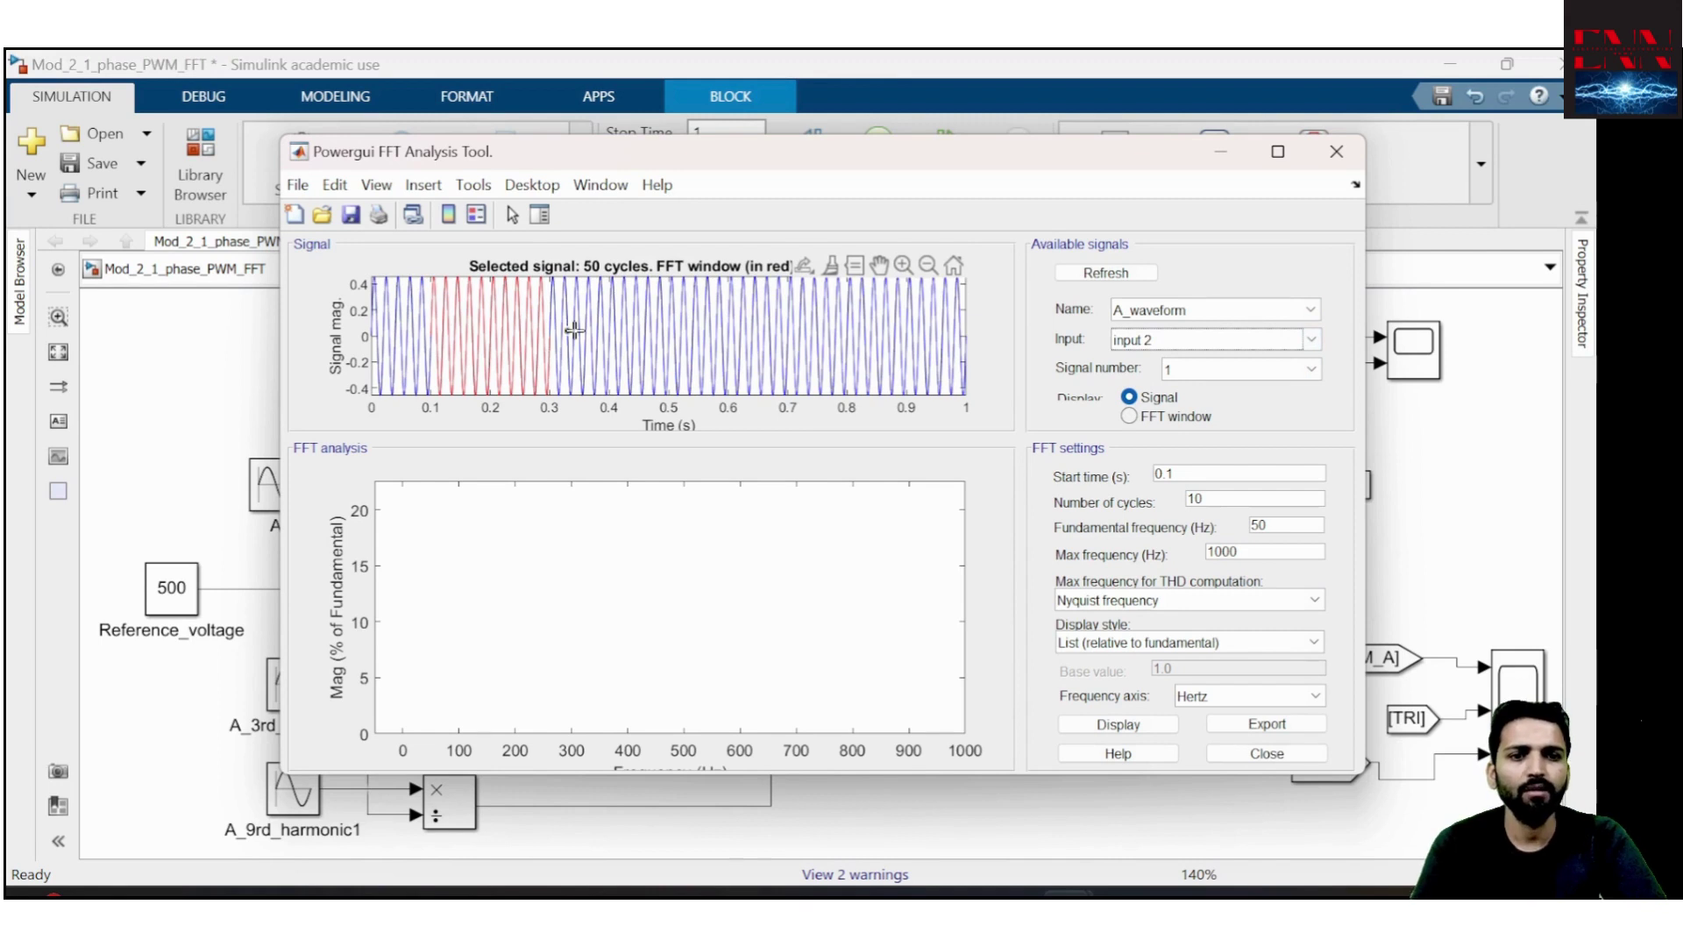
Keep start time 0.1 s and display style List (relative to fundamental)
{"action": "left_click", "coordinate": [1173, 473]}
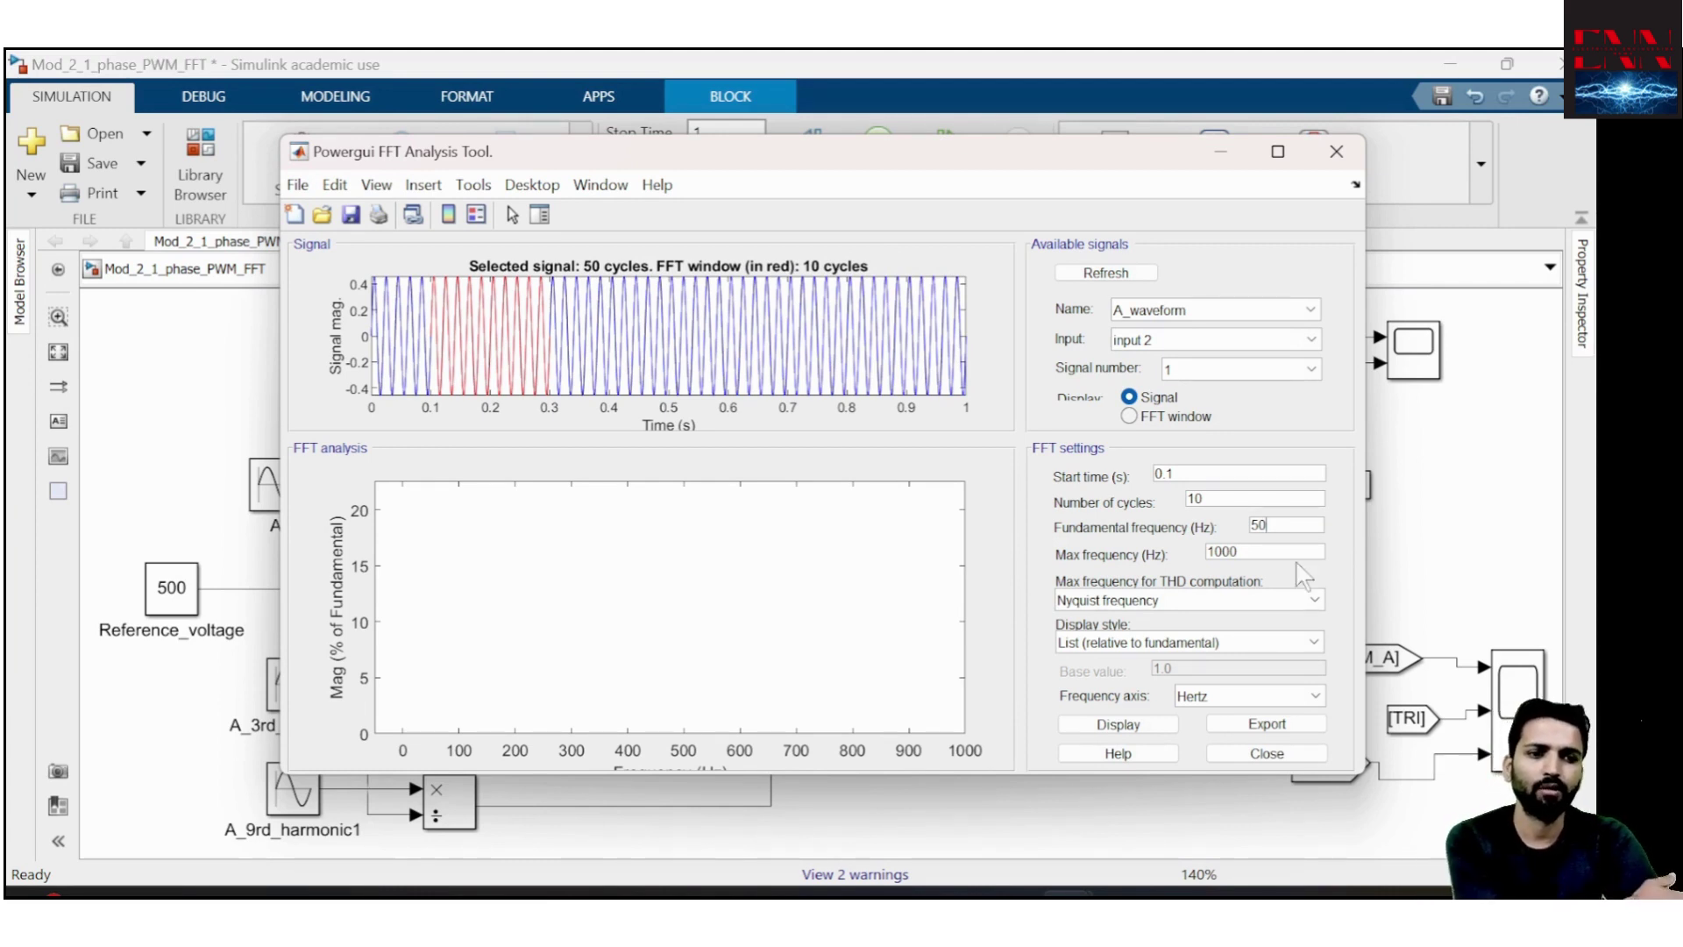
{"action": "left_click", "coordinate": [1149, 645]}
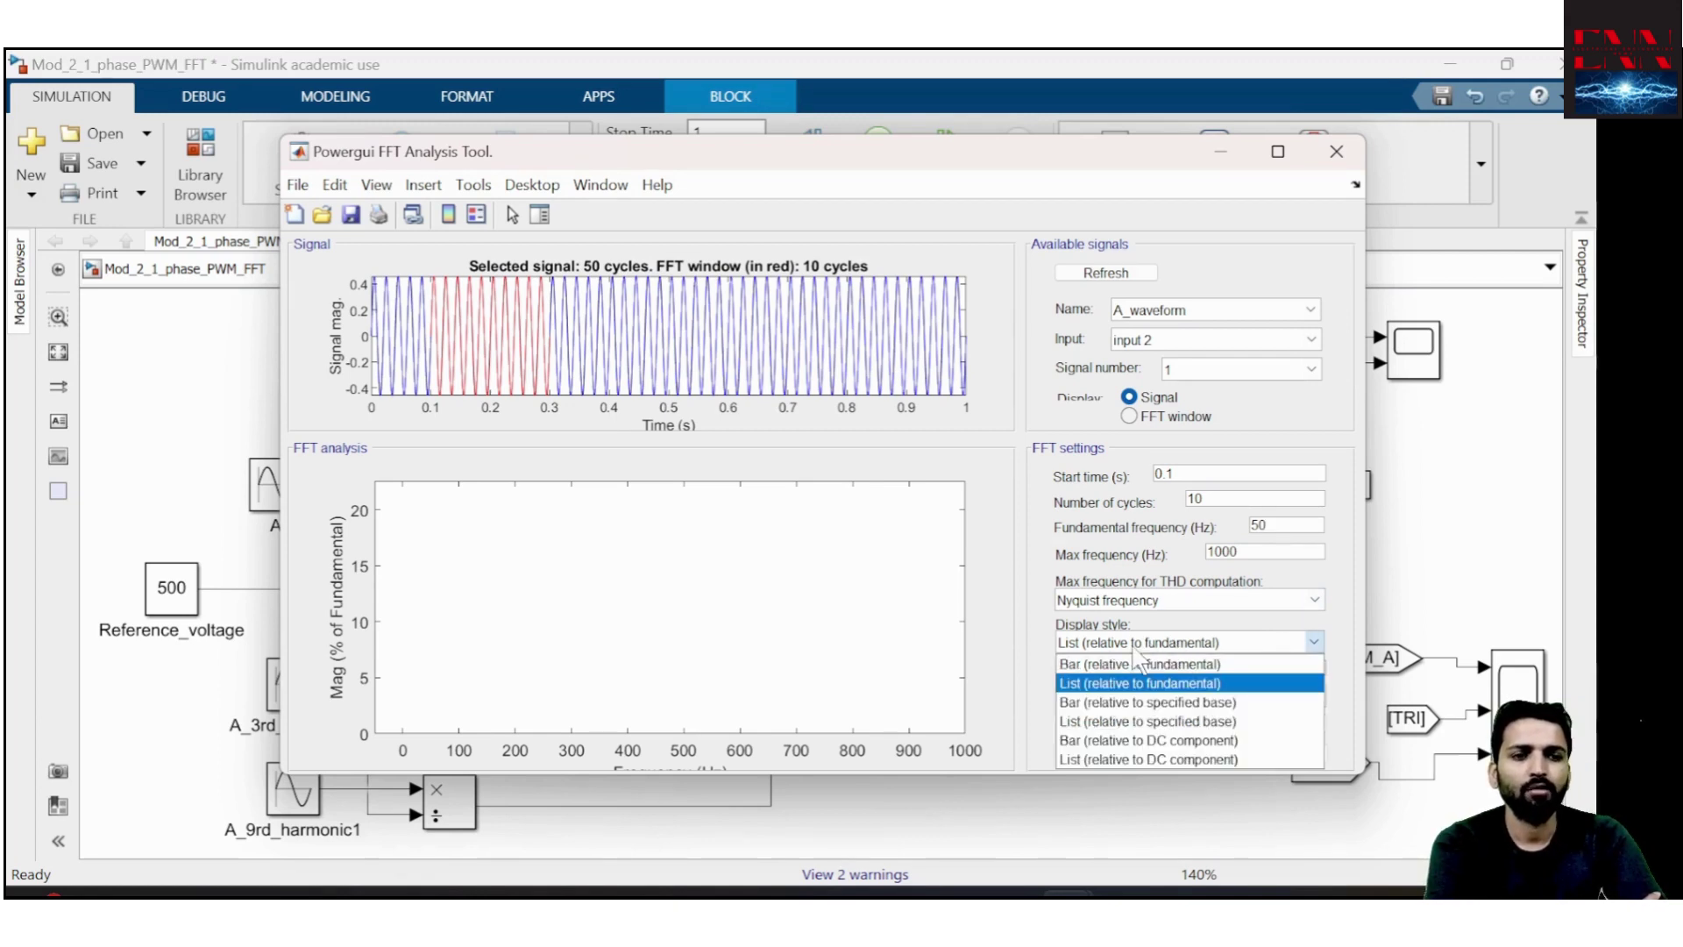
{"action": "left_click", "coordinate": [1134, 650]}
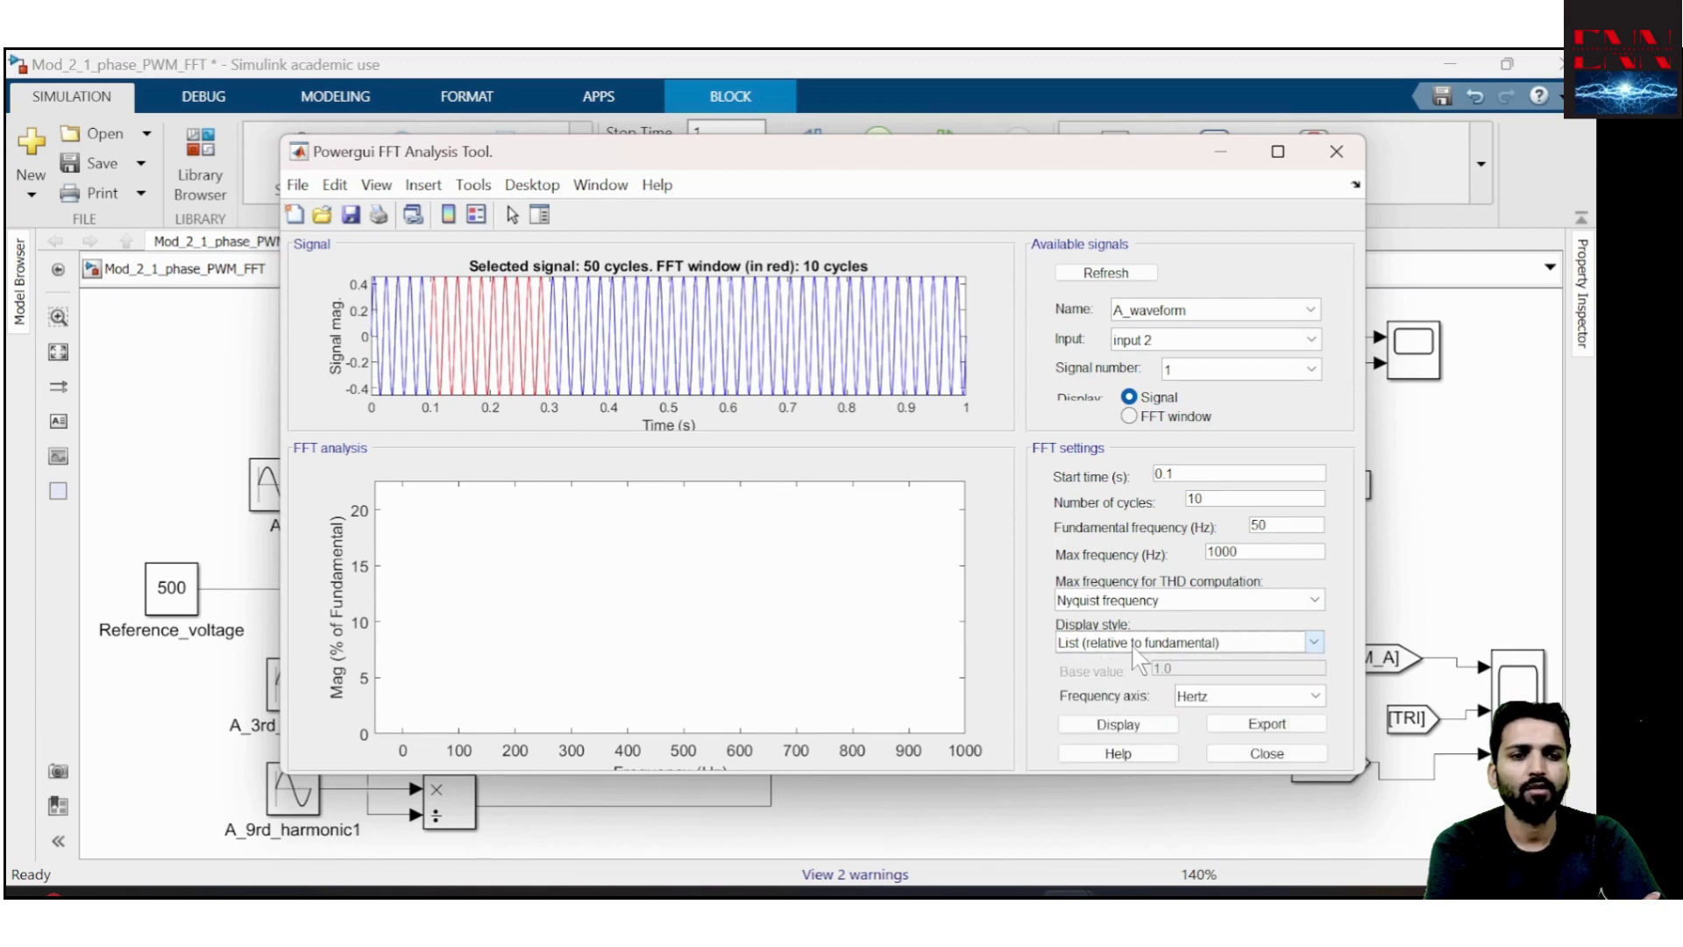
List input 2's FFT results, showing 0.00% THD with only the 50 Hz fundamental, then close the tool
{"action": "left_click", "coordinate": [1120, 724]}
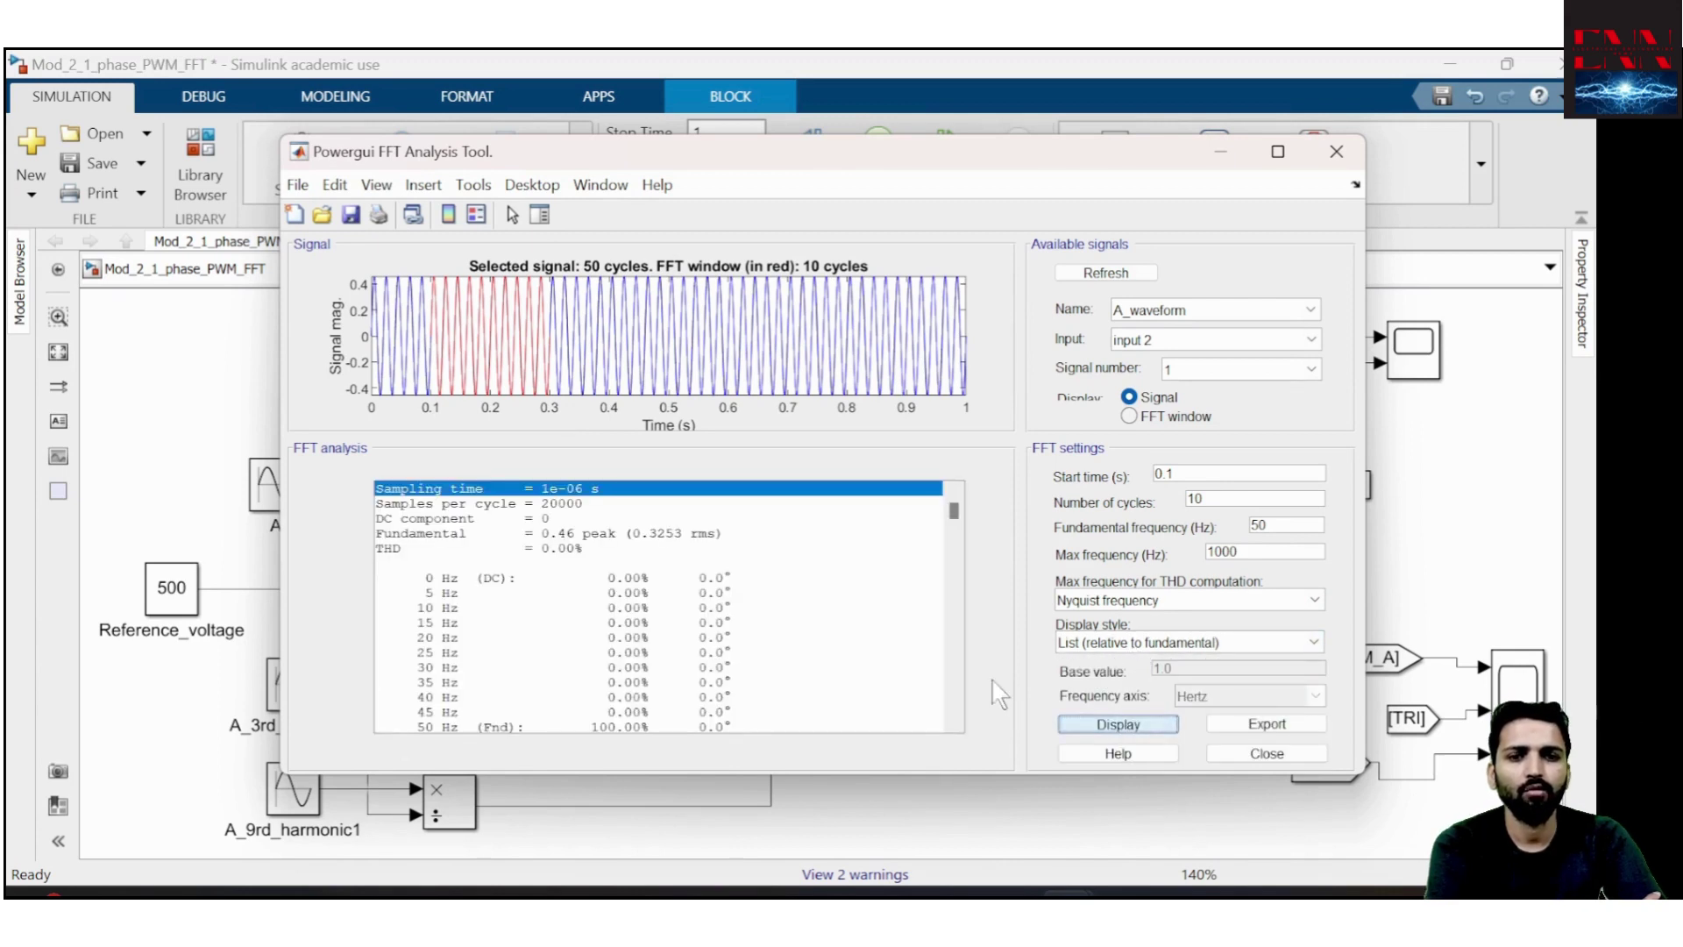
{"action": "left_click", "coordinate": [601, 547]}
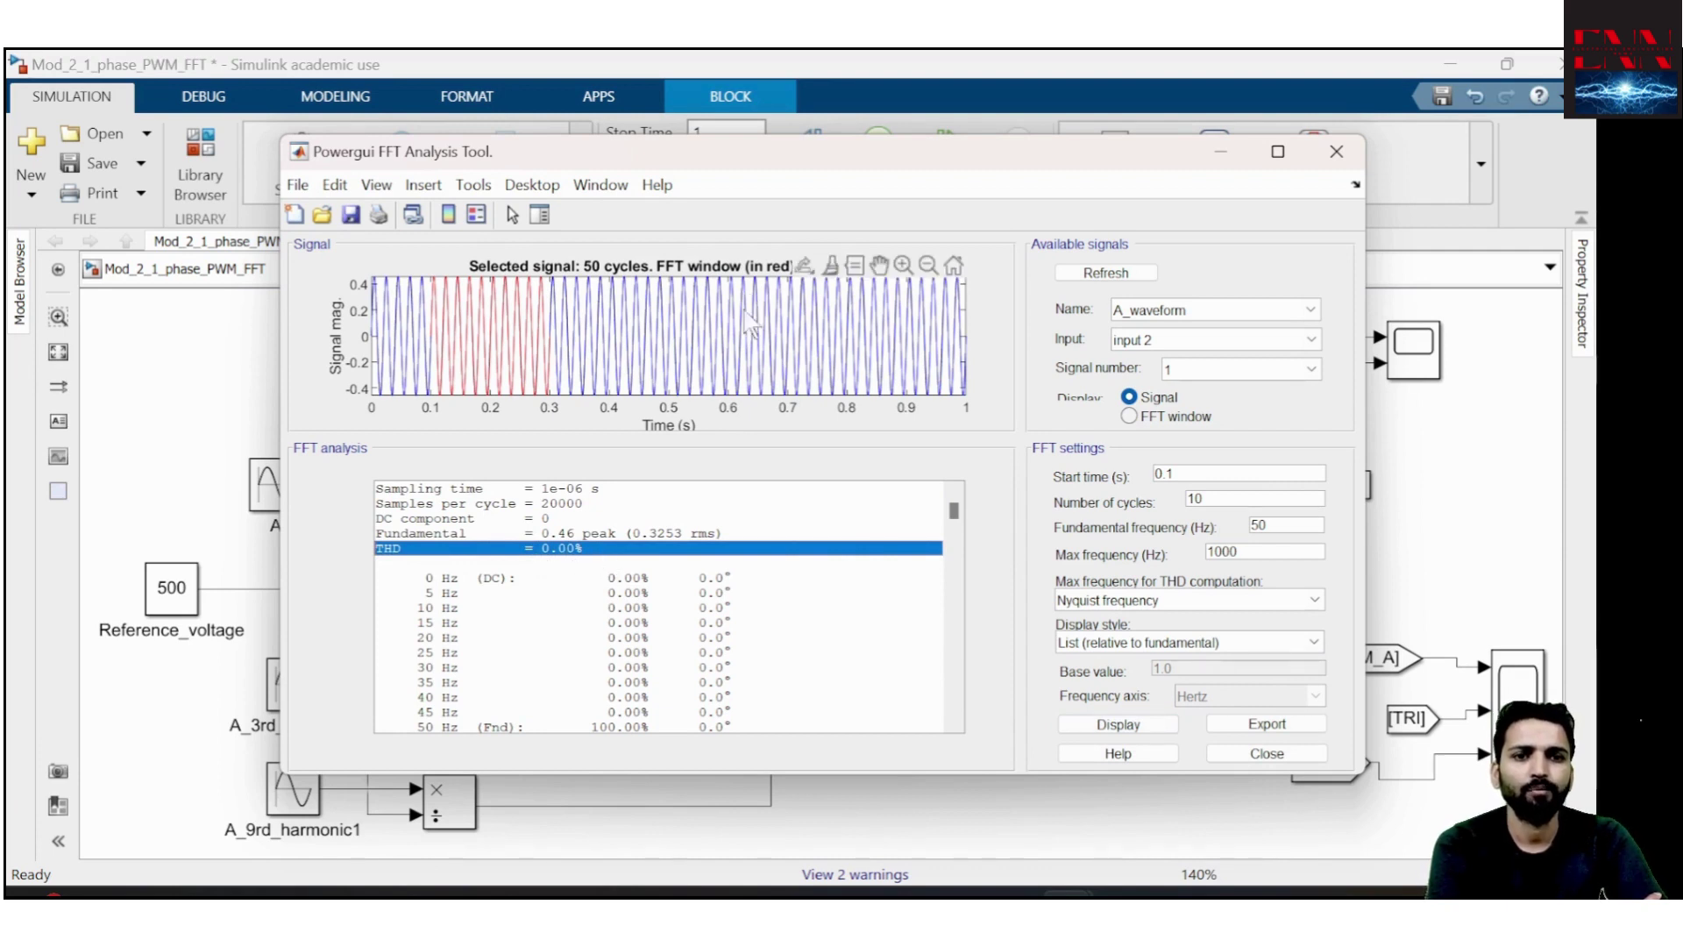
{"action": "scroll", "coordinate": [655, 635], "scroll_direction": "down", "scroll_amount": 2}
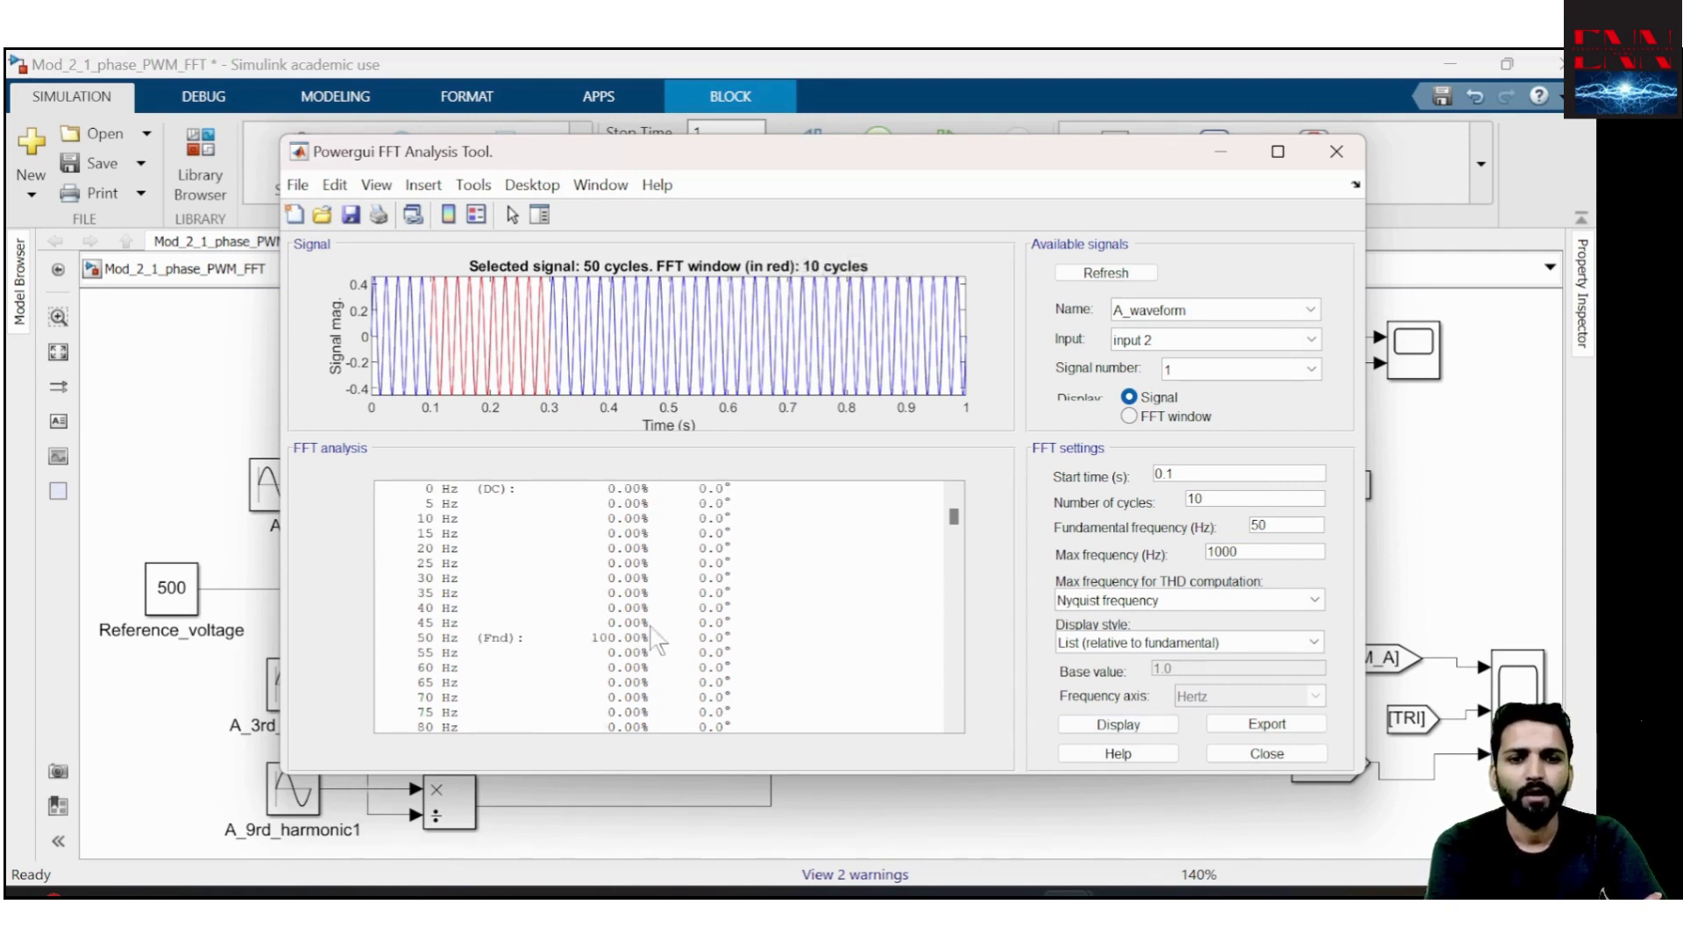
{"action": "left_click", "coordinate": [556, 636]}
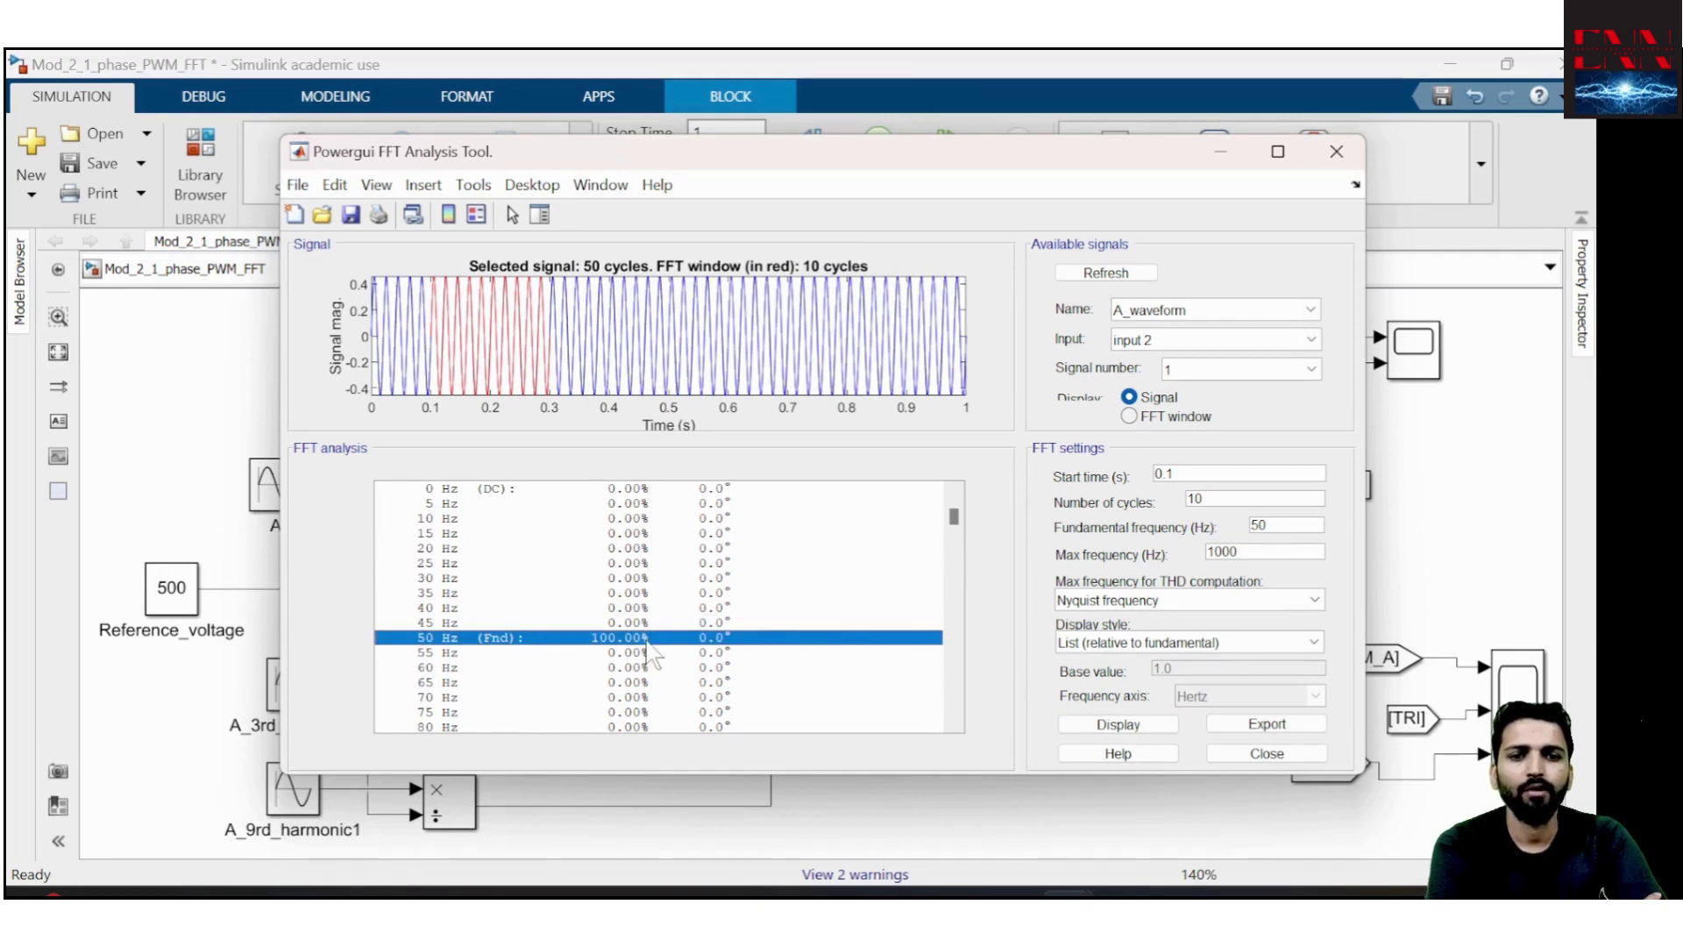
{"action": "scroll", "coordinate": [653, 654], "scroll_direction": "down", "scroll_amount": 7}
{"action": "scroll", "coordinate": [653, 653], "scroll_direction": "down", "scroll_amount": 20}
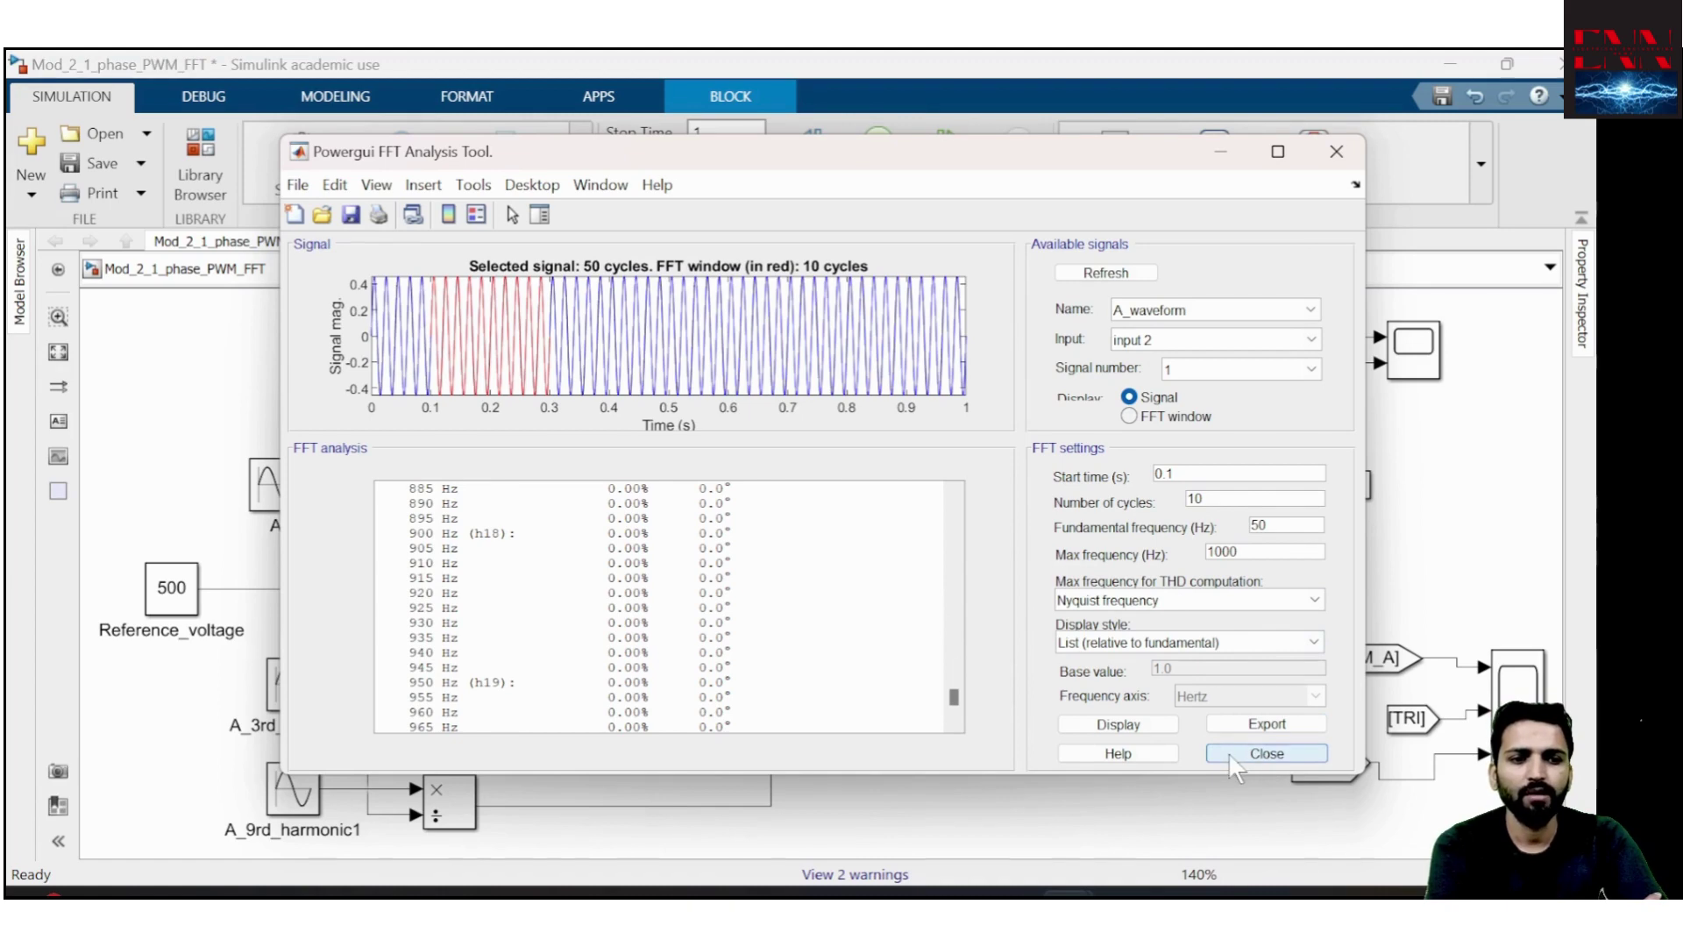
{"action": "left_click", "coordinate": [1262, 753]}
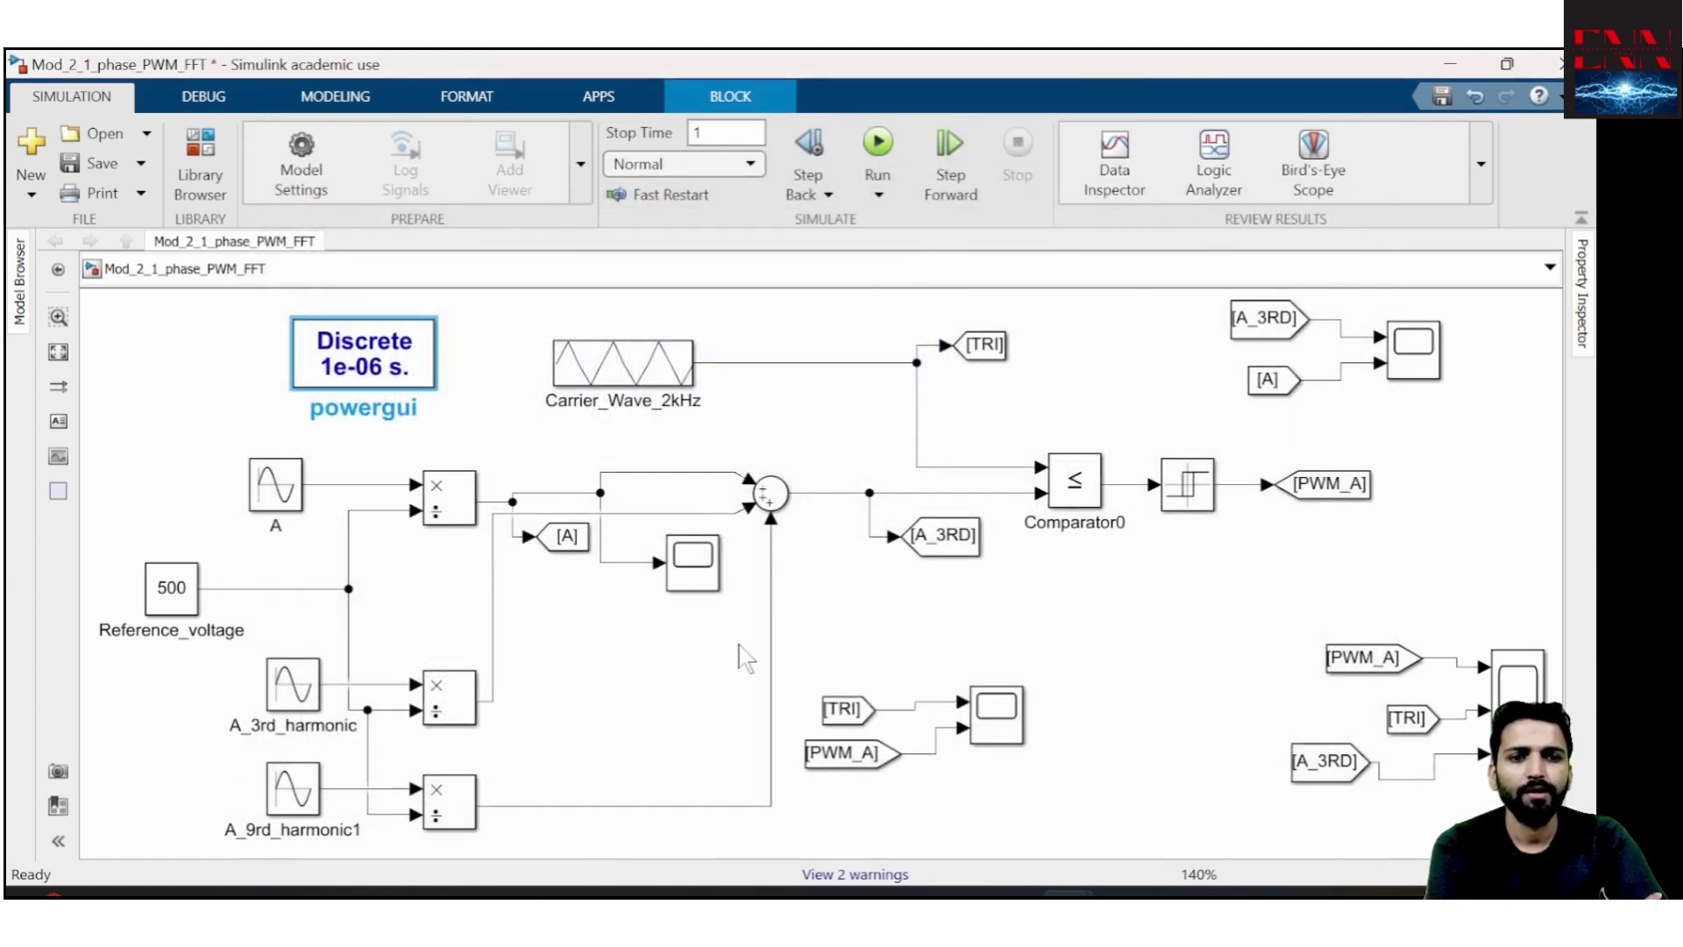
Remove the 9th-harmonic wire into the sum and re-run the simulation to its 1 s stop time
{"action": "left_click", "coordinate": [770, 598]}
{"action": "key", "text": "Delete"}
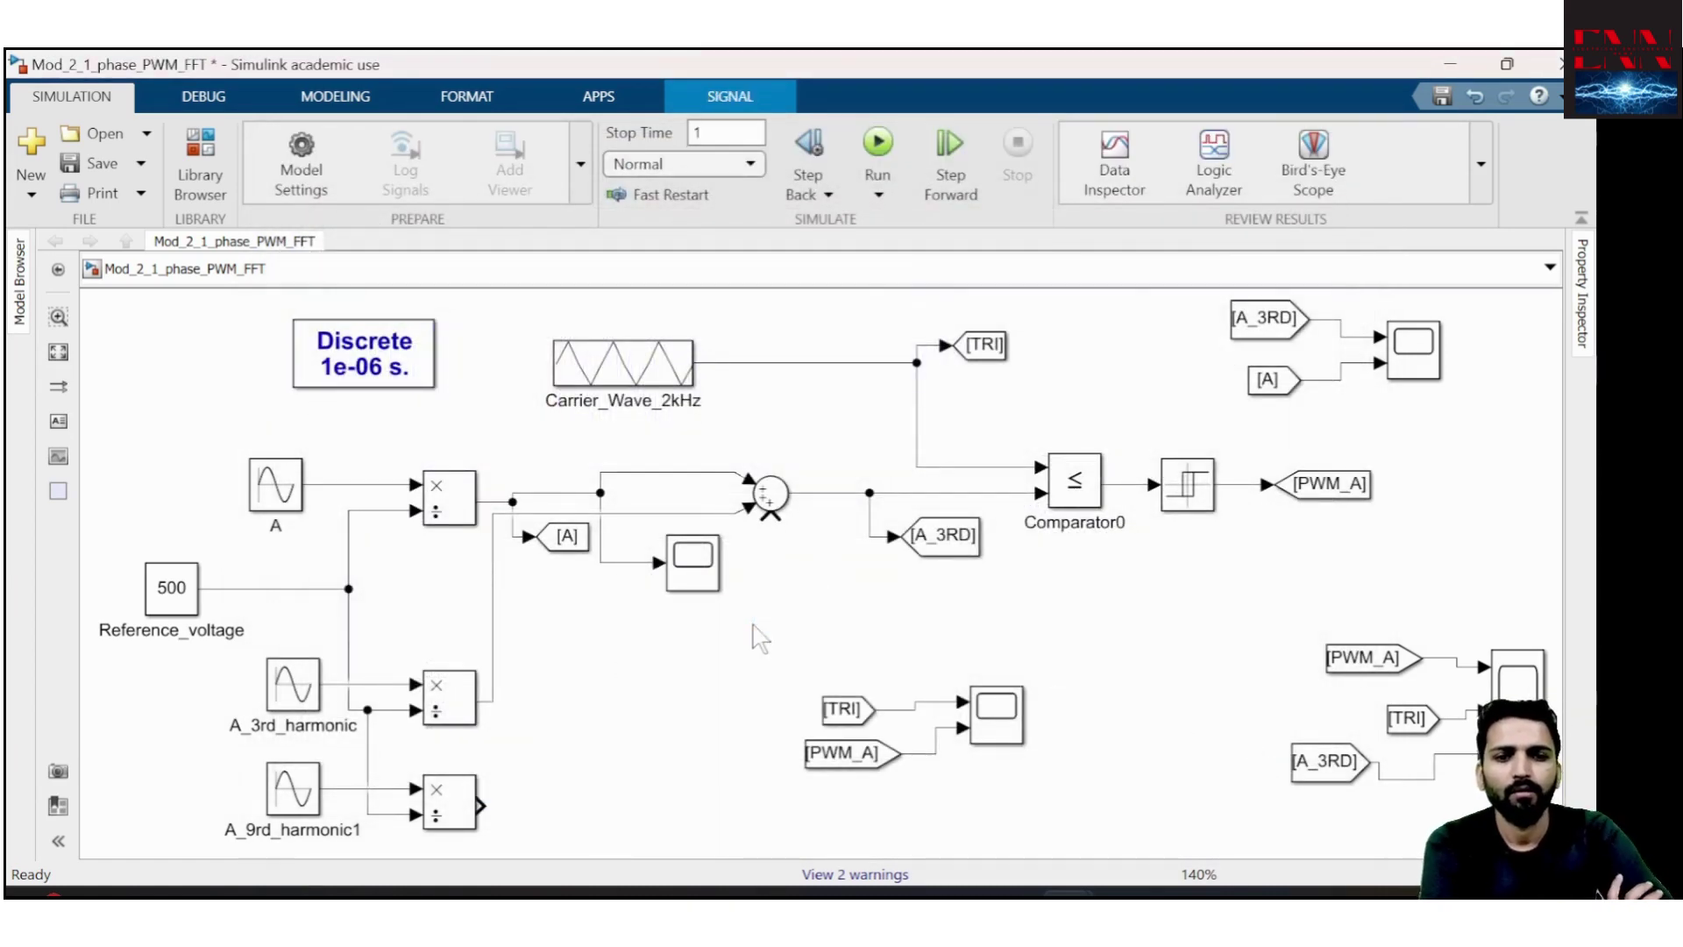
{"action": "left_click_drag", "start_coordinate": [448, 628], "coordinate": [268, 731]}
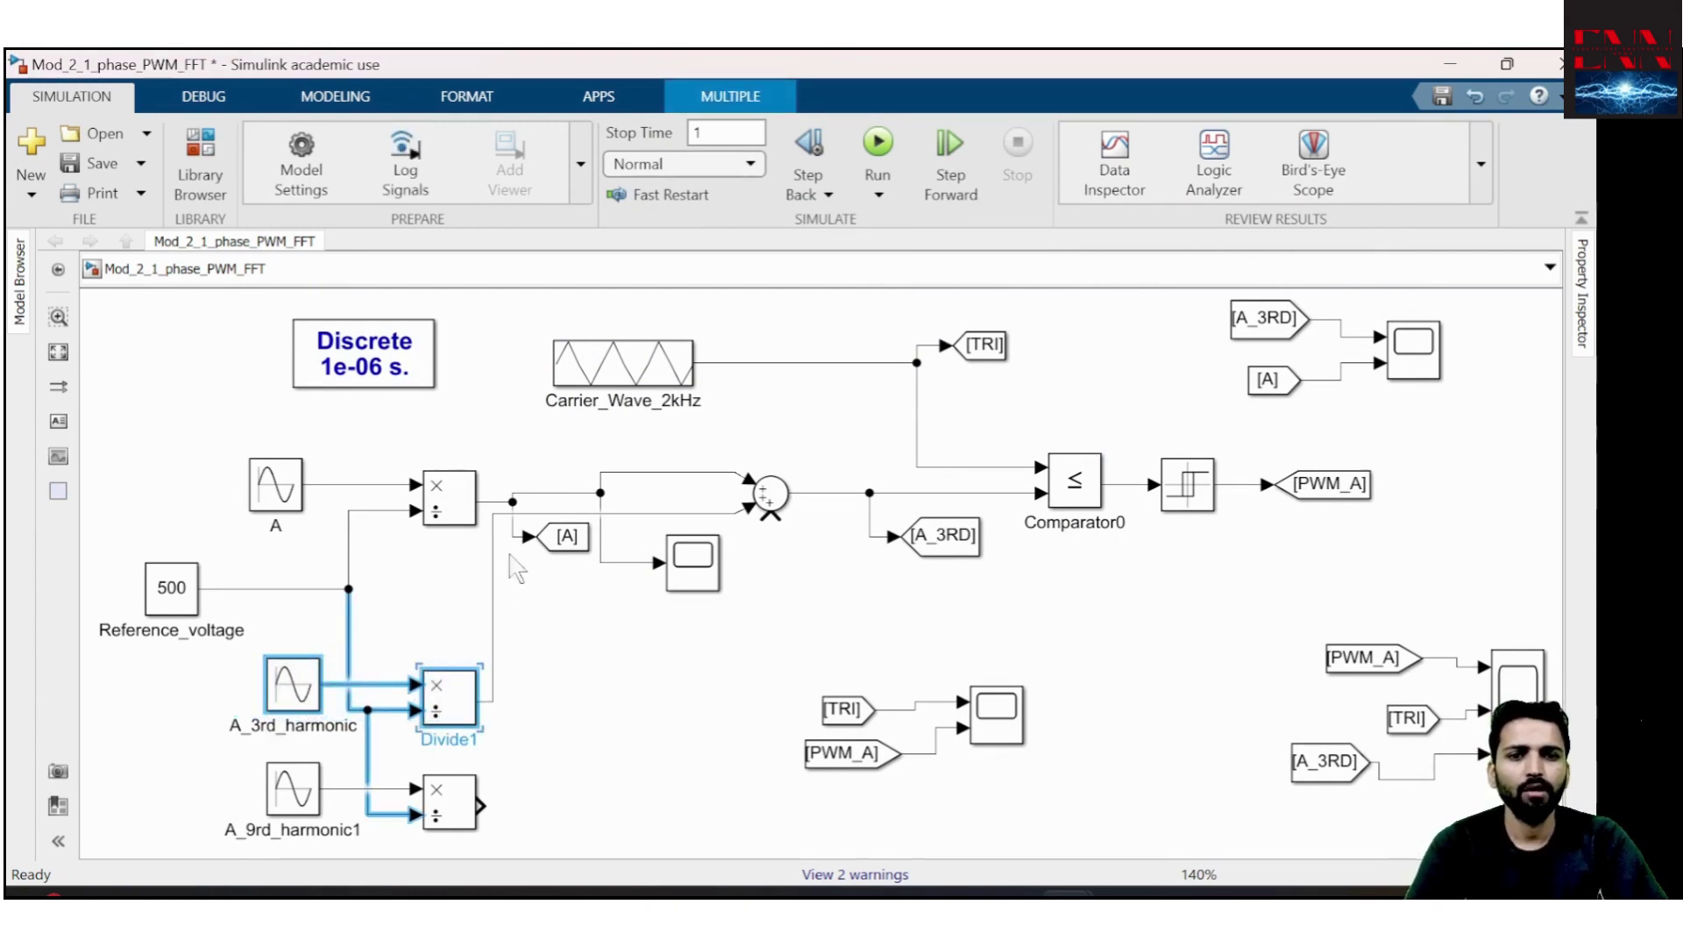
{"action": "left_click", "coordinate": [878, 145]}
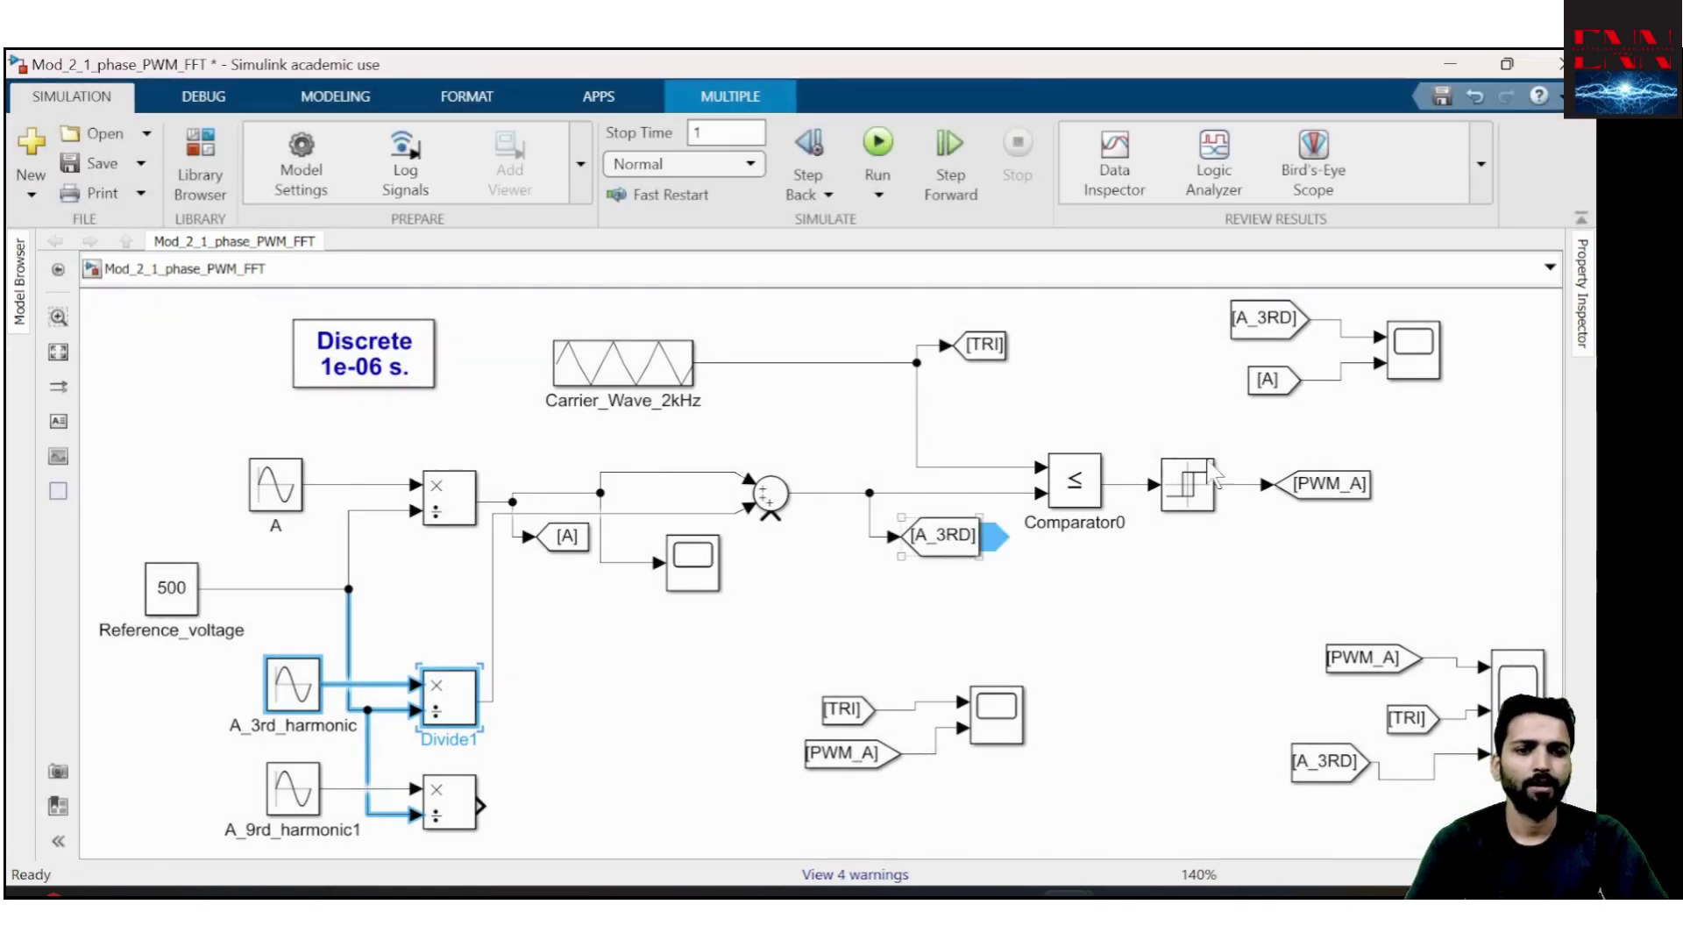
Zoom the Scope to about 0.18–0.25 s, comparing A_3RD's flat top with A's 0.46-peak sine, then close it
{"action": "double_click", "coordinate": [1413, 368]}
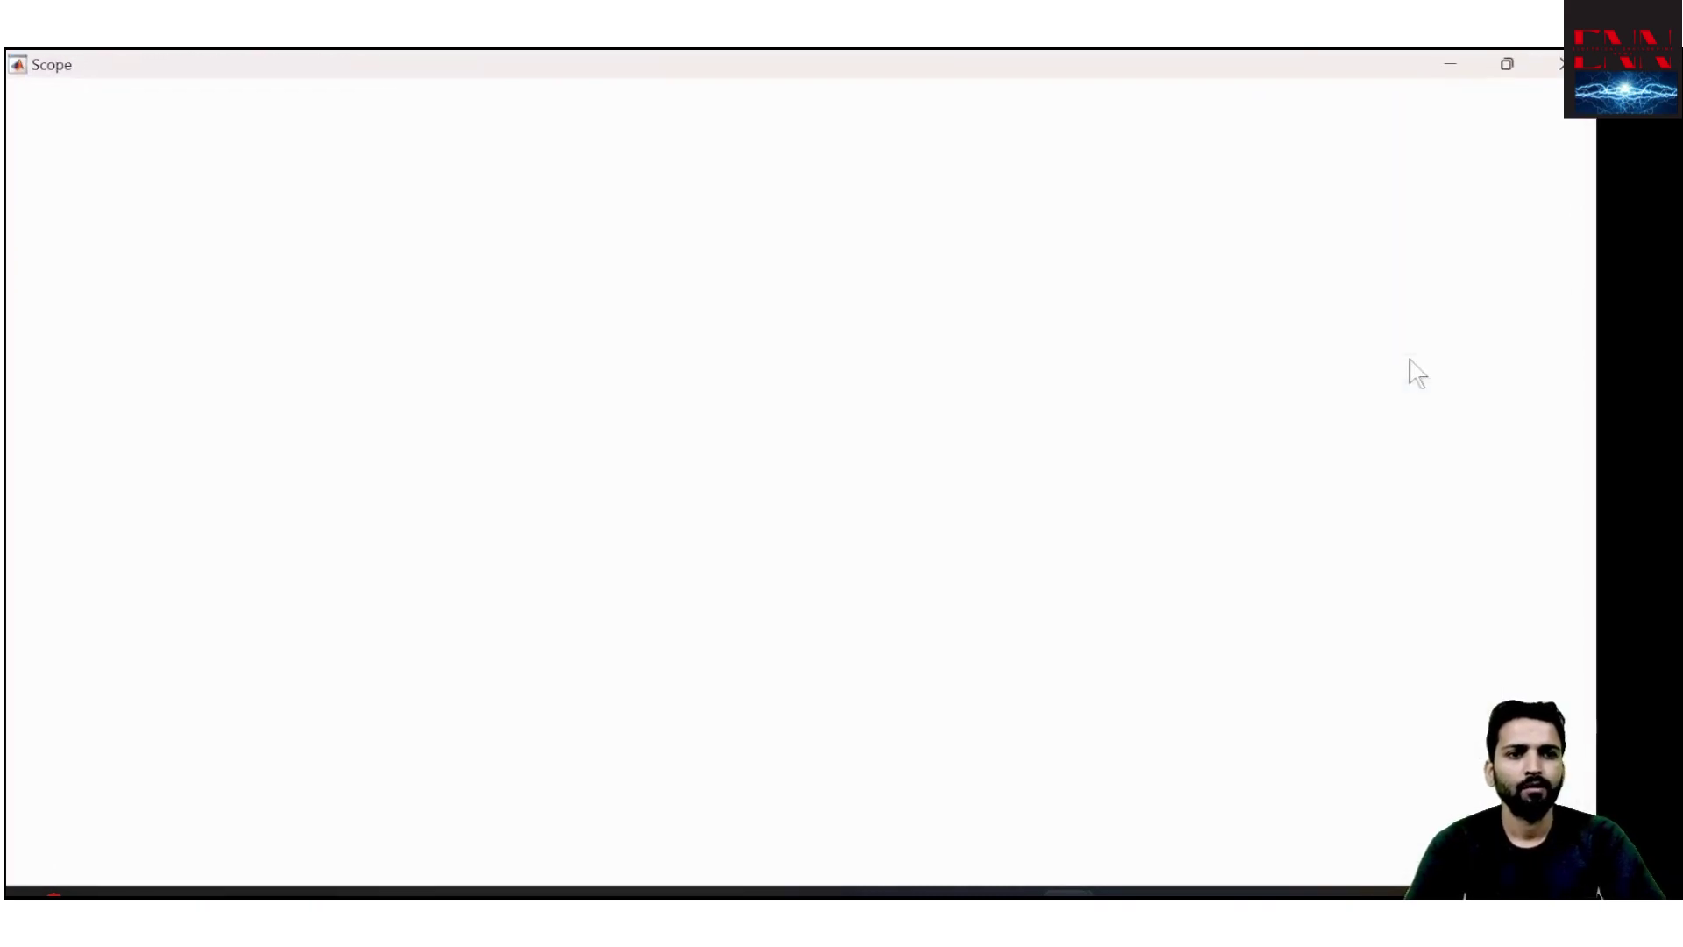
{"action": "key", "text": "alt+Tab"}
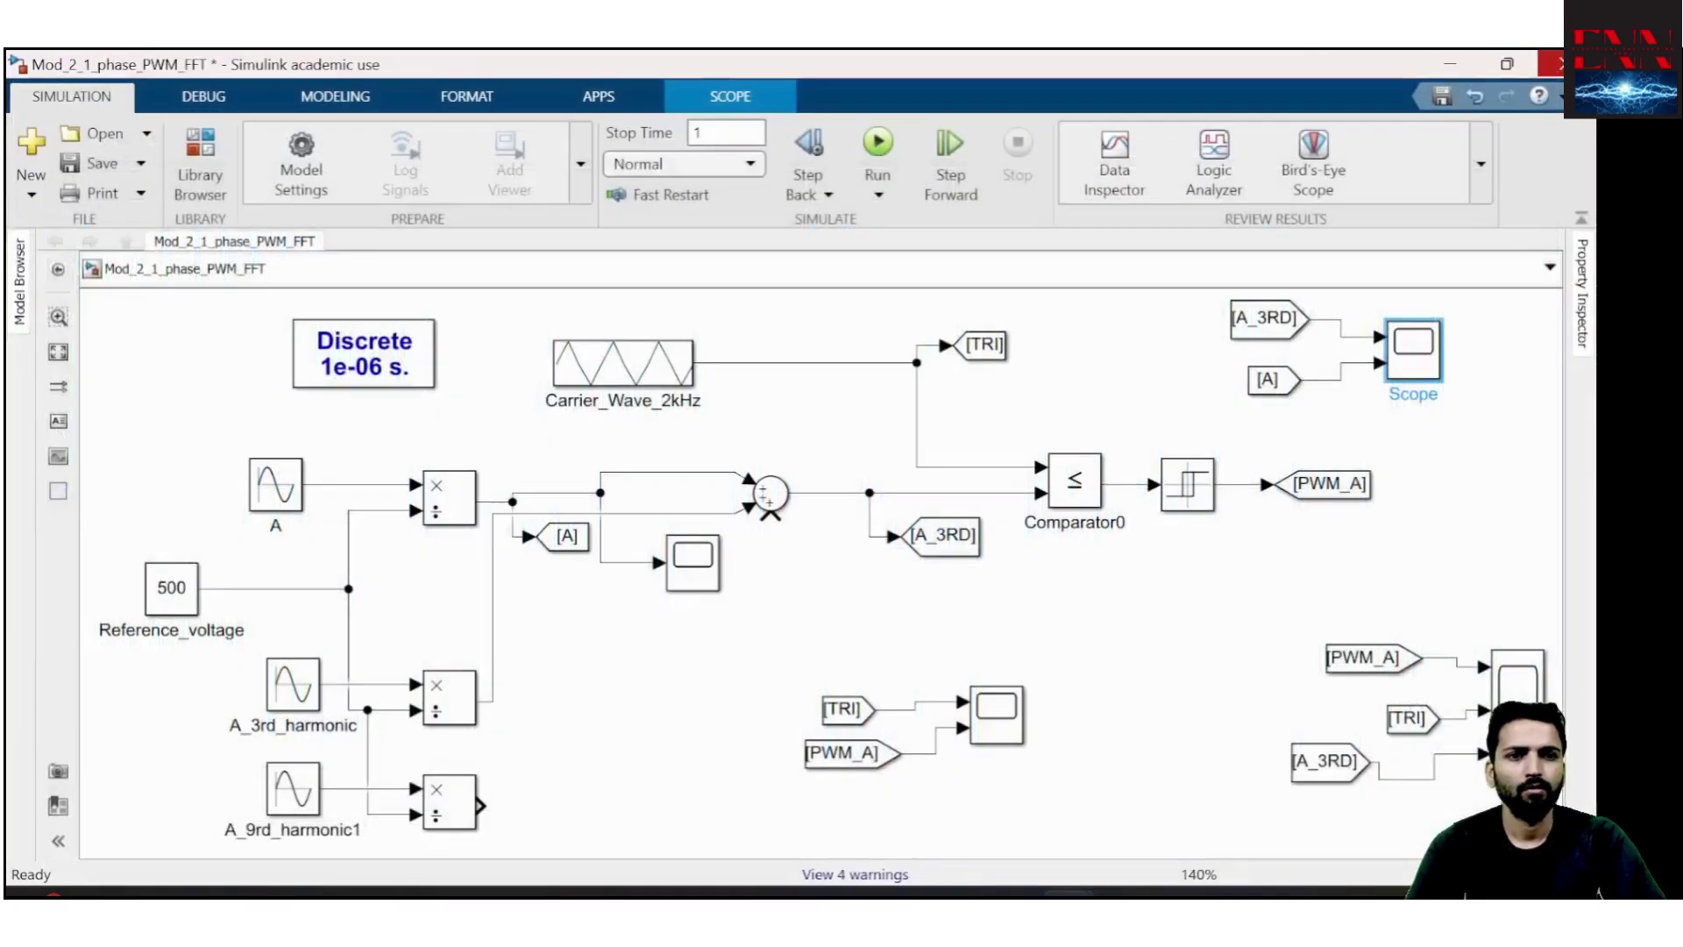
{"action": "key", "text": "alt+Tab"}
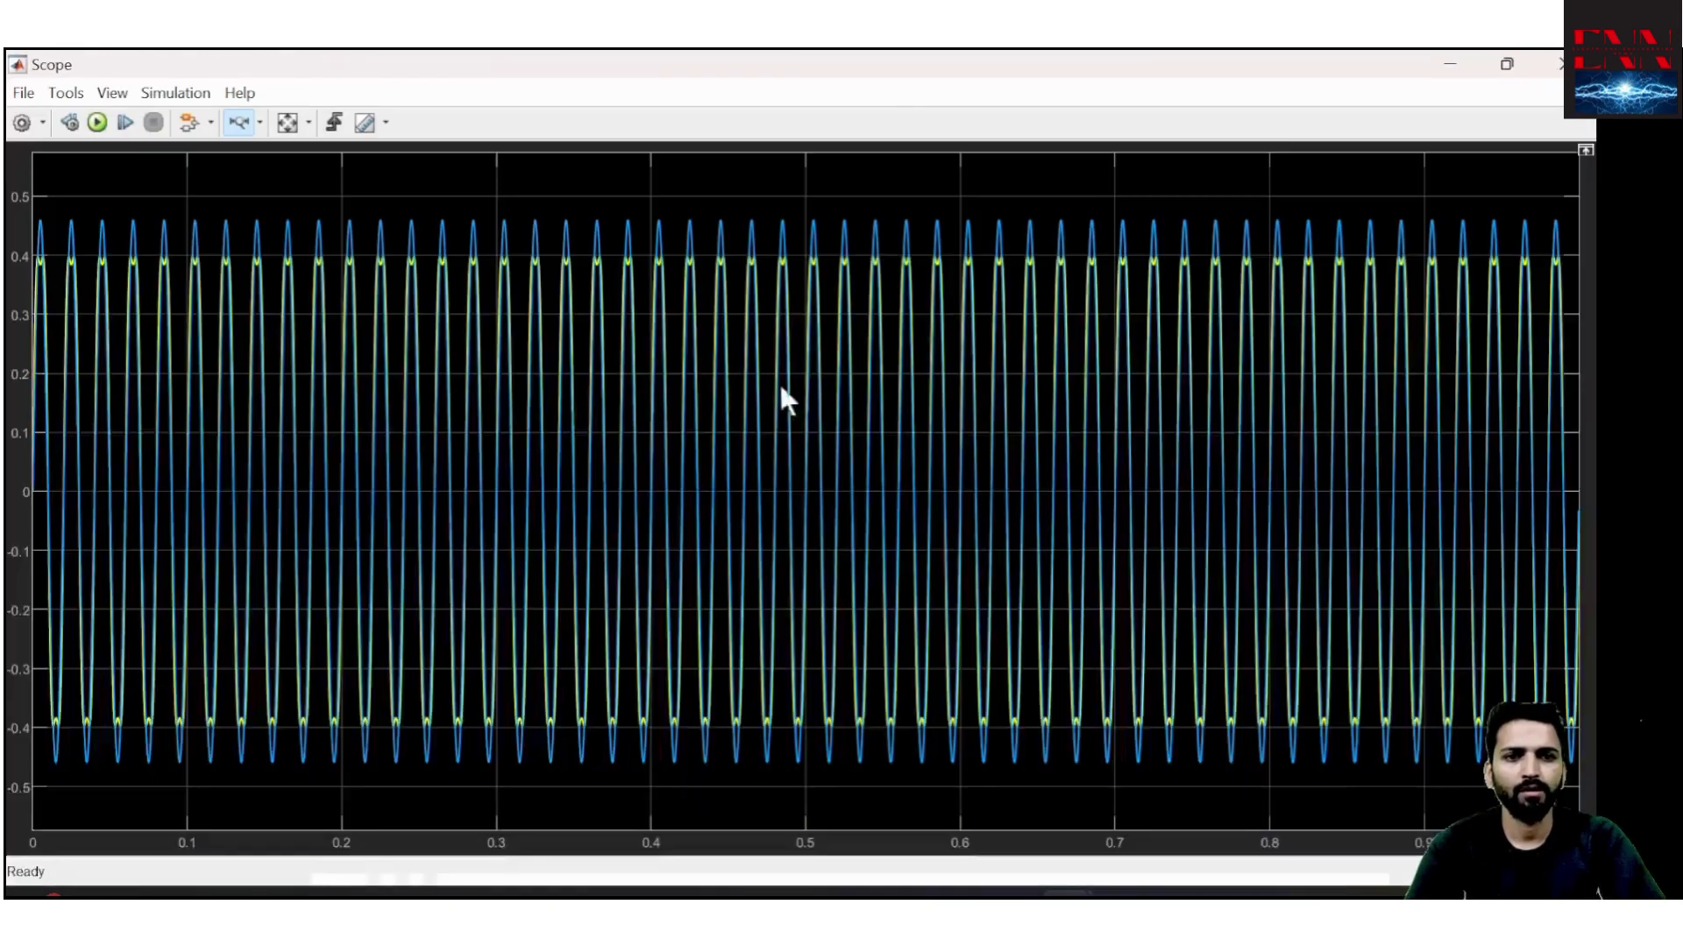
{"action": "left_click_drag", "start_coordinate": [427, 400], "coordinate": [314, 412]}
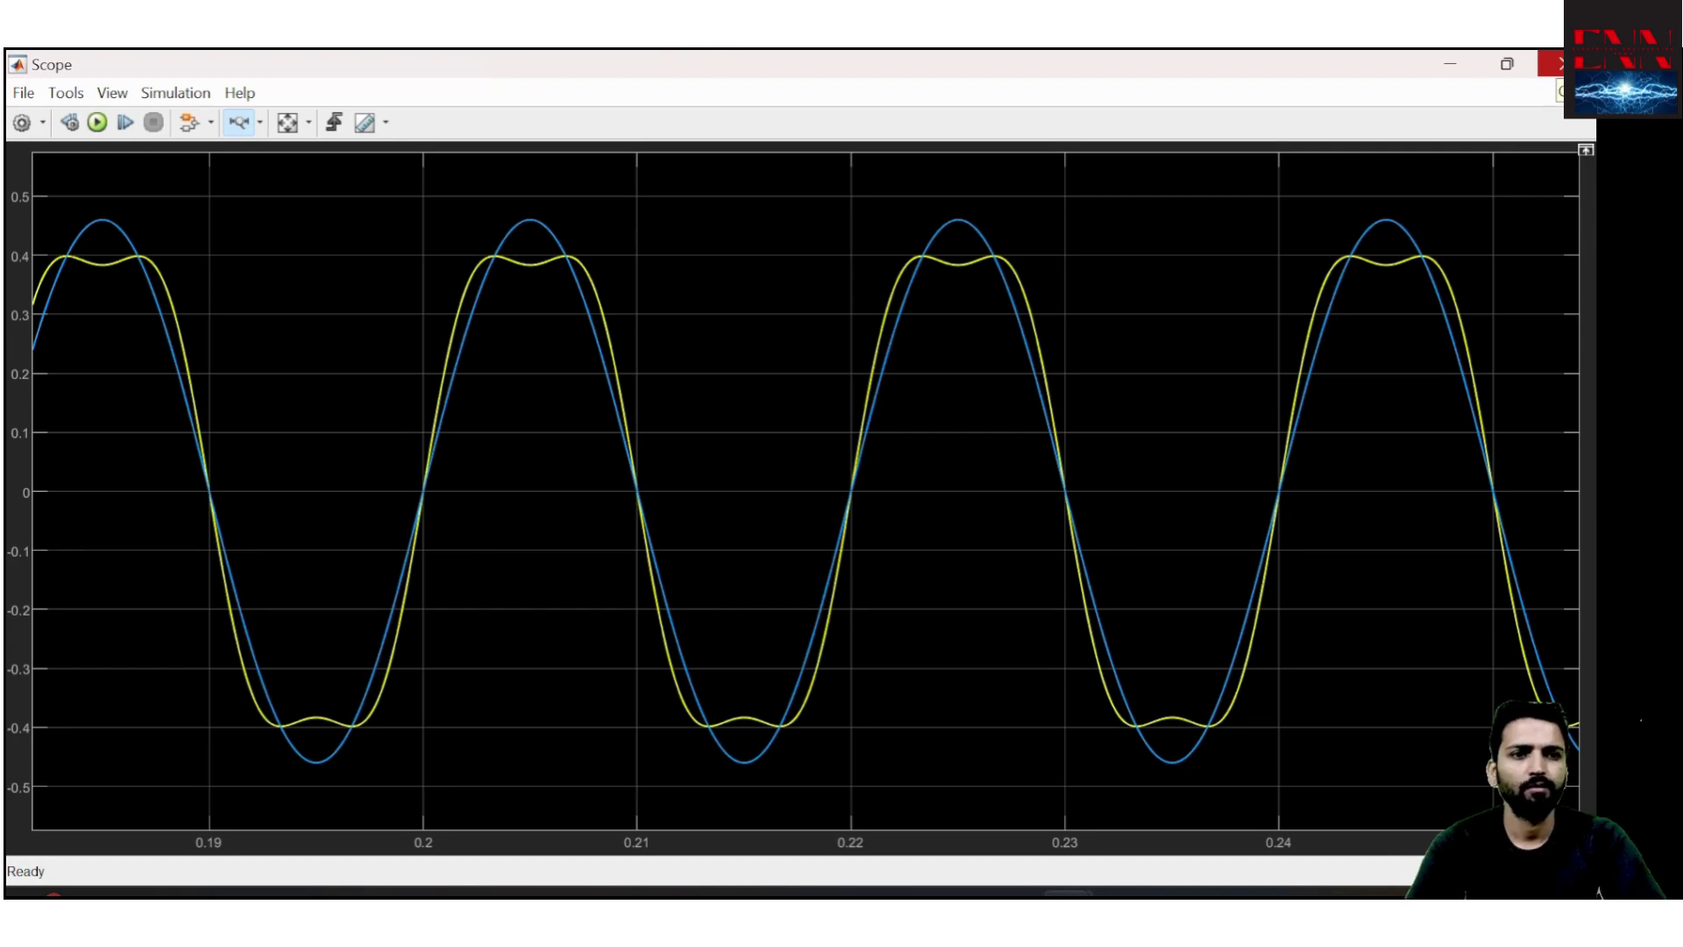
{"action": "left_click", "coordinate": [1558, 64]}
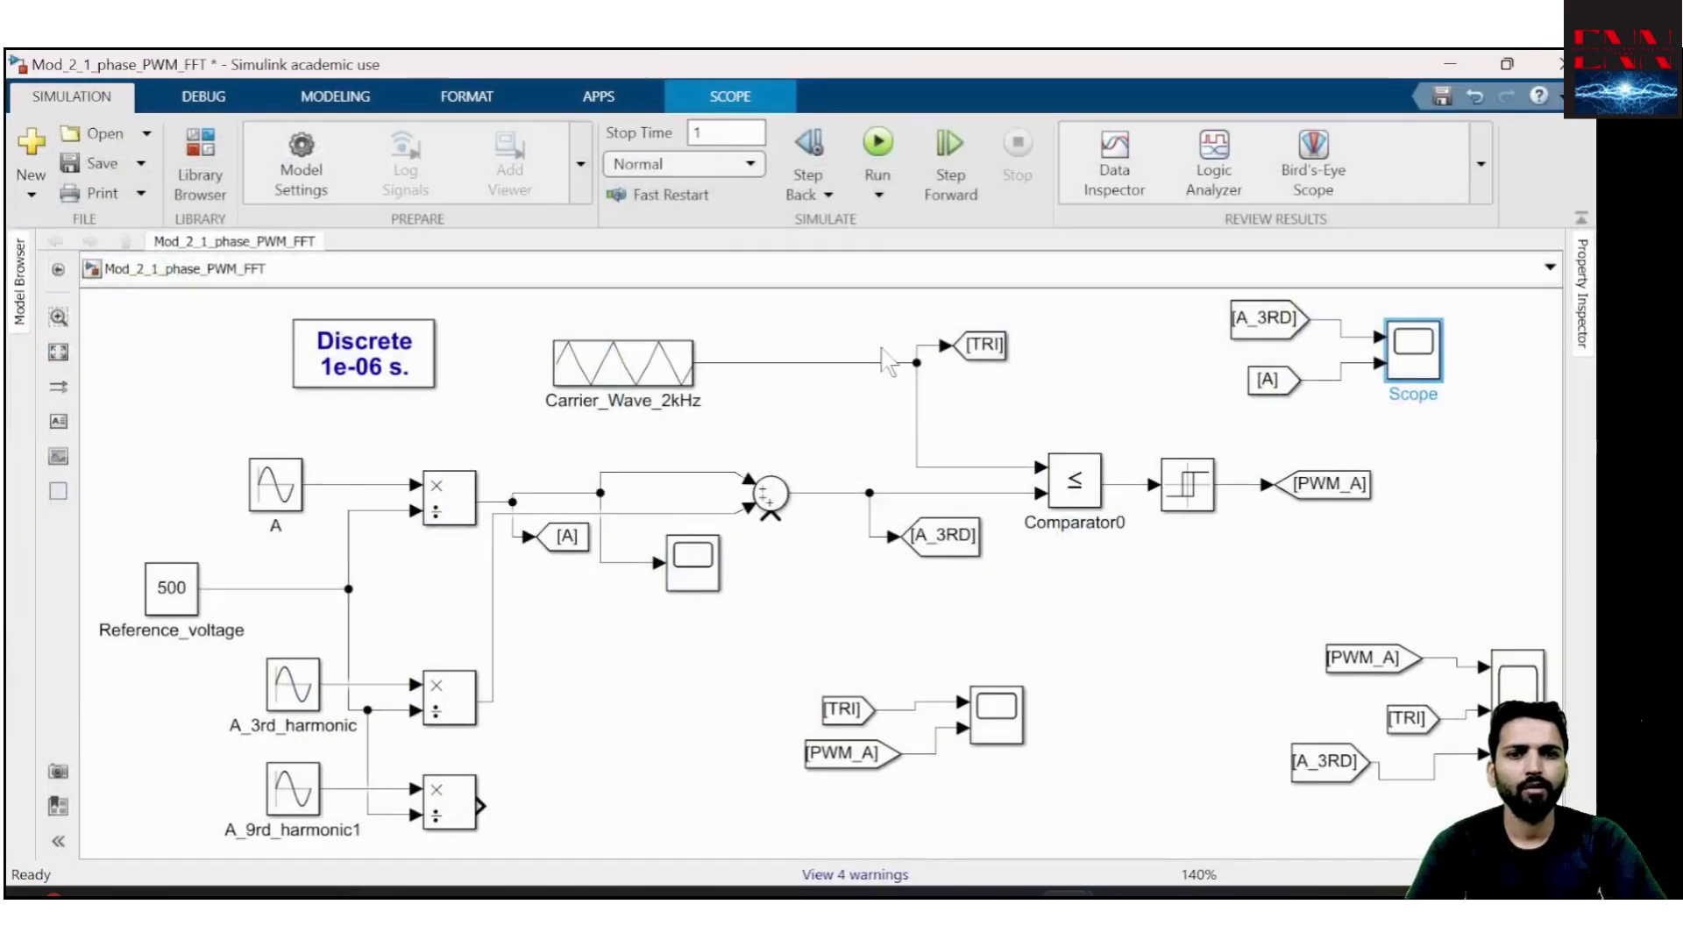
Launch the FFT Analysis tool from the powergui block and resize and reposition its window
{"action": "double_click", "coordinate": [407, 373]}
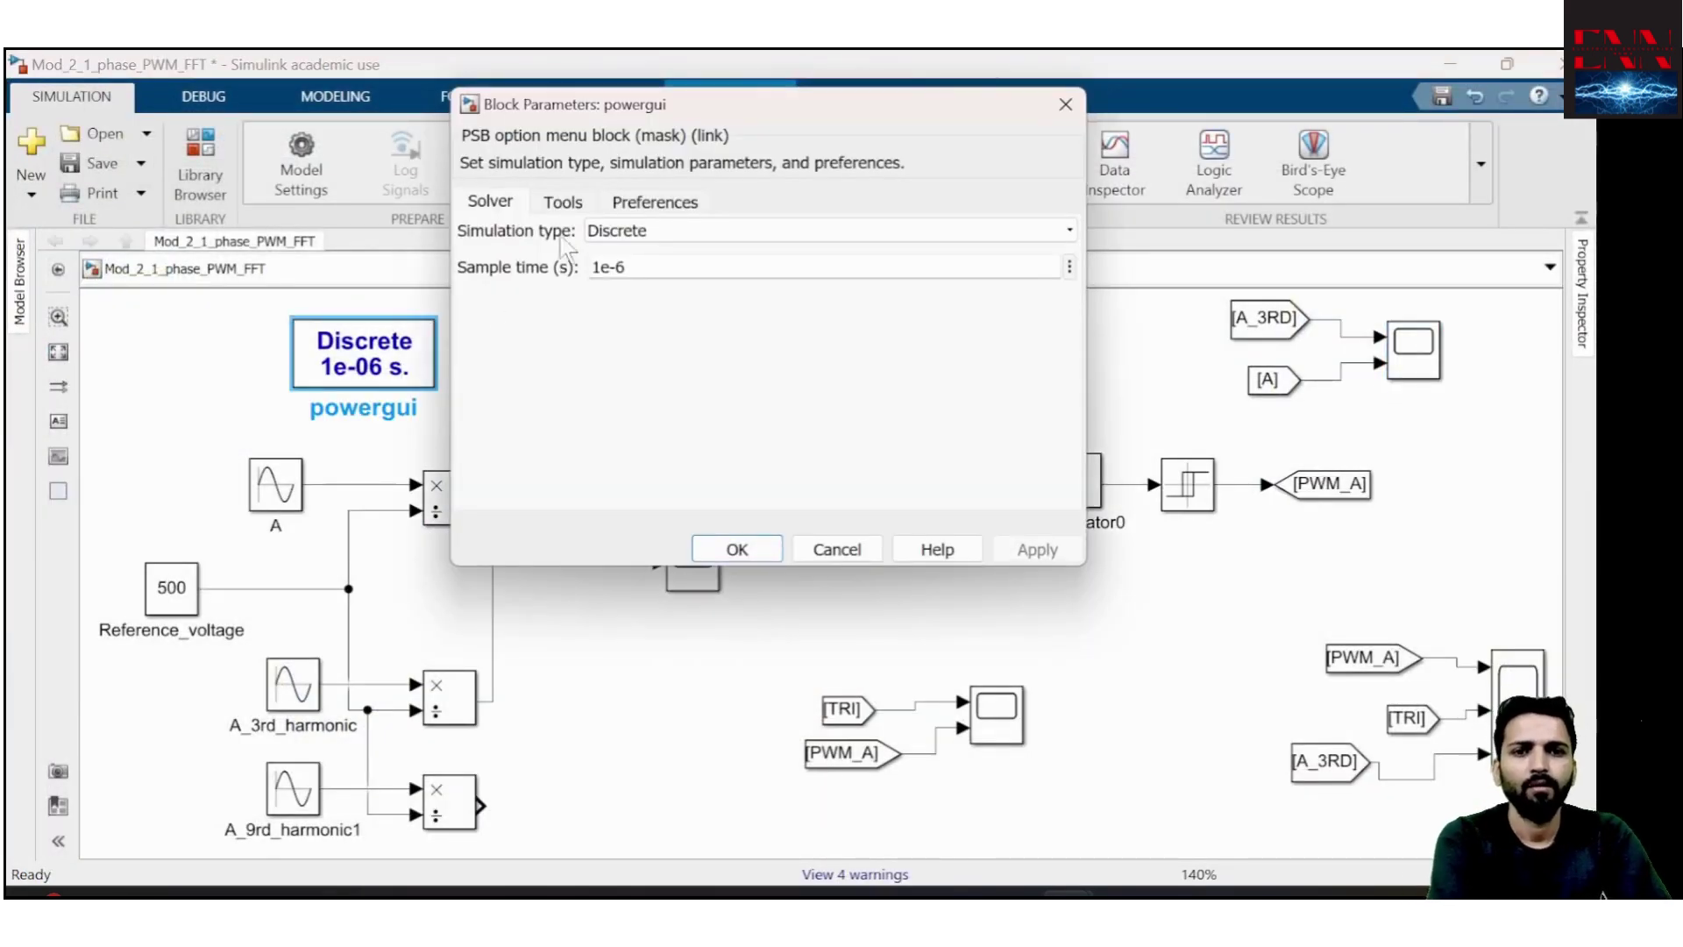
{"action": "left_click", "coordinate": [562, 202]}
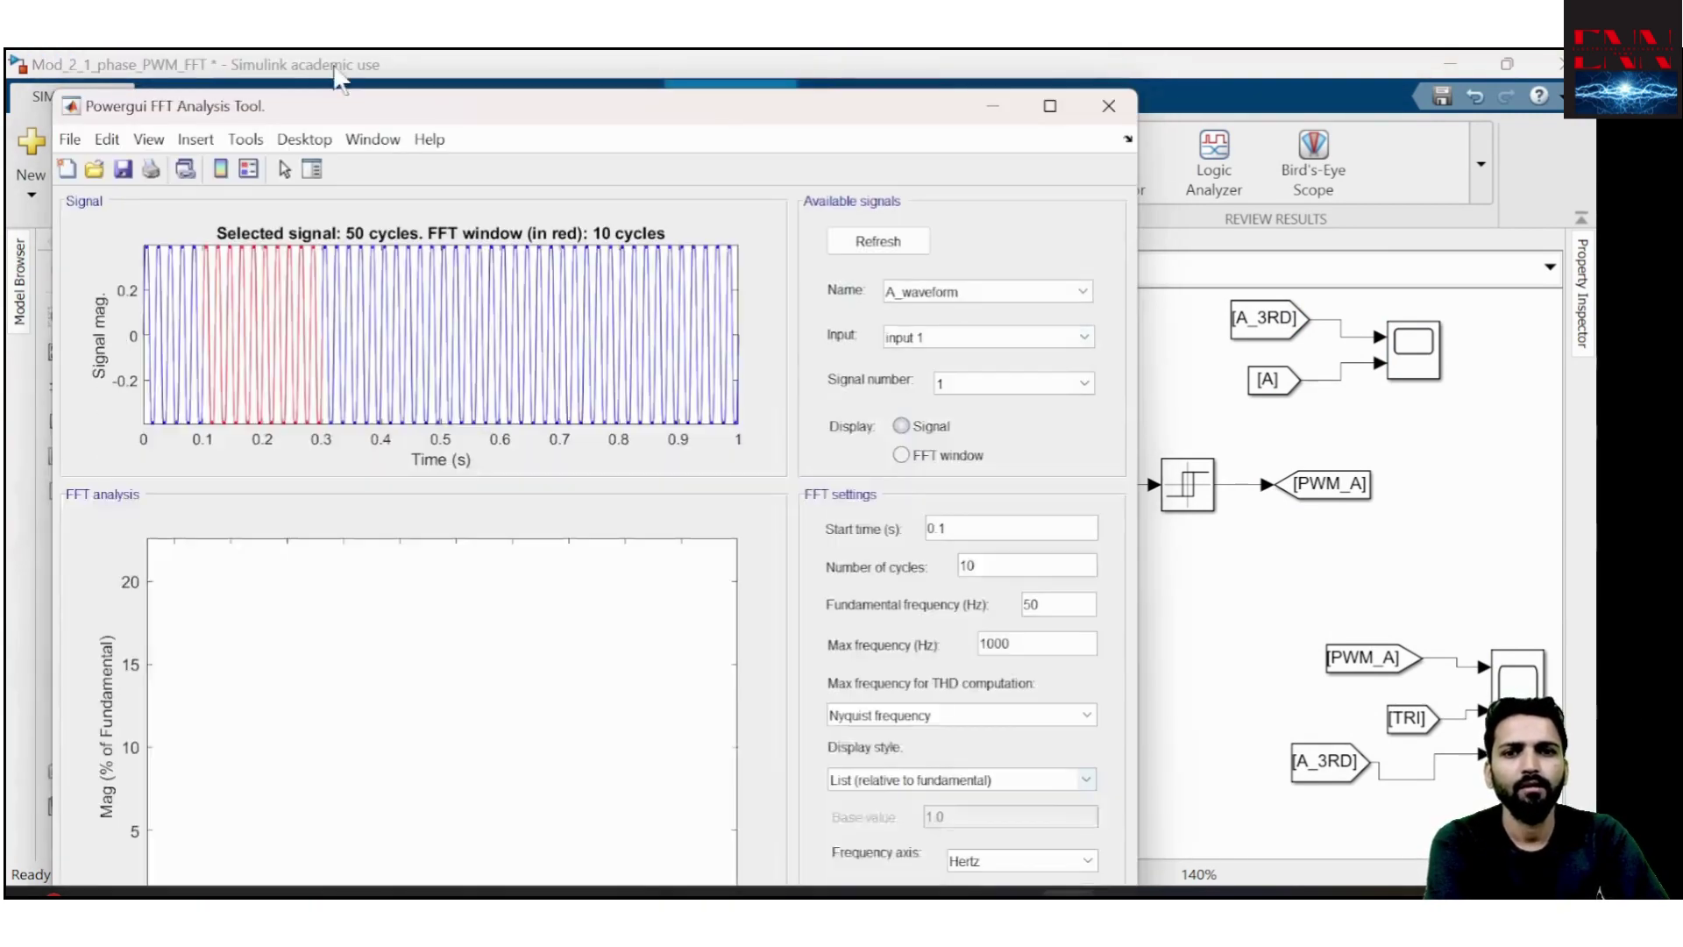
{"action": "left_click_drag", "start_coordinate": [270, 91], "coordinate": [263, 234]}
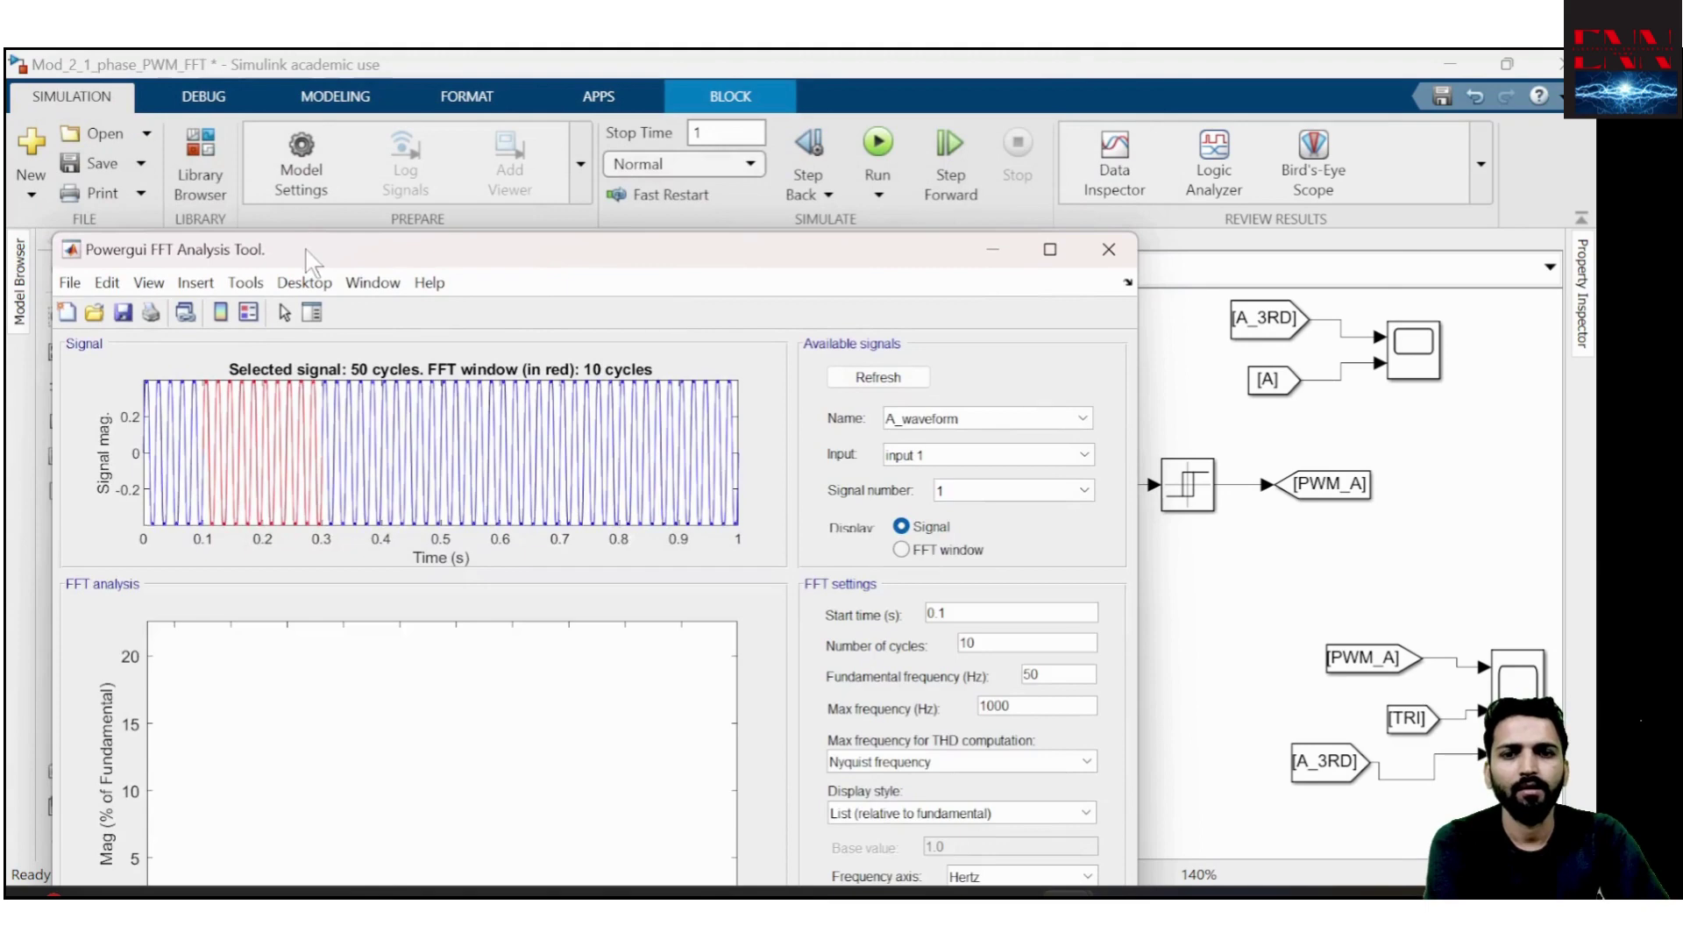
{"action": "left_click_drag", "start_coordinate": [394, 248], "coordinate": [634, 133]}
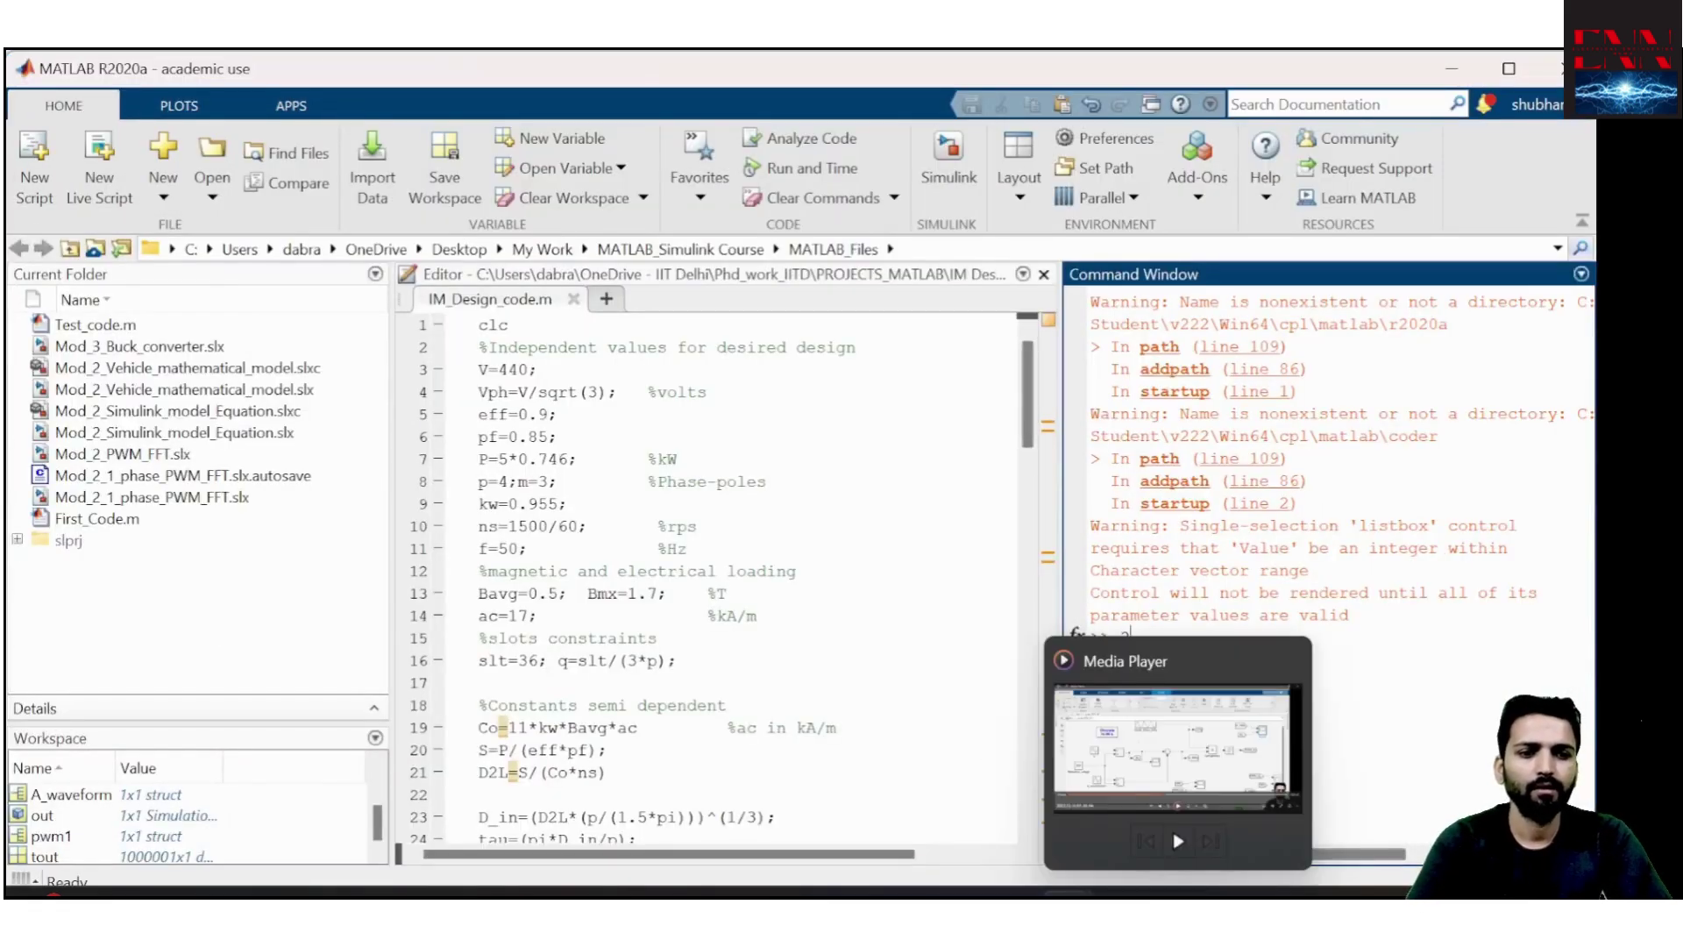
{"action": "mouse_move", "coordinate": [1067, 894]}
{"action": "left_click", "coordinate": [1297, 842]}
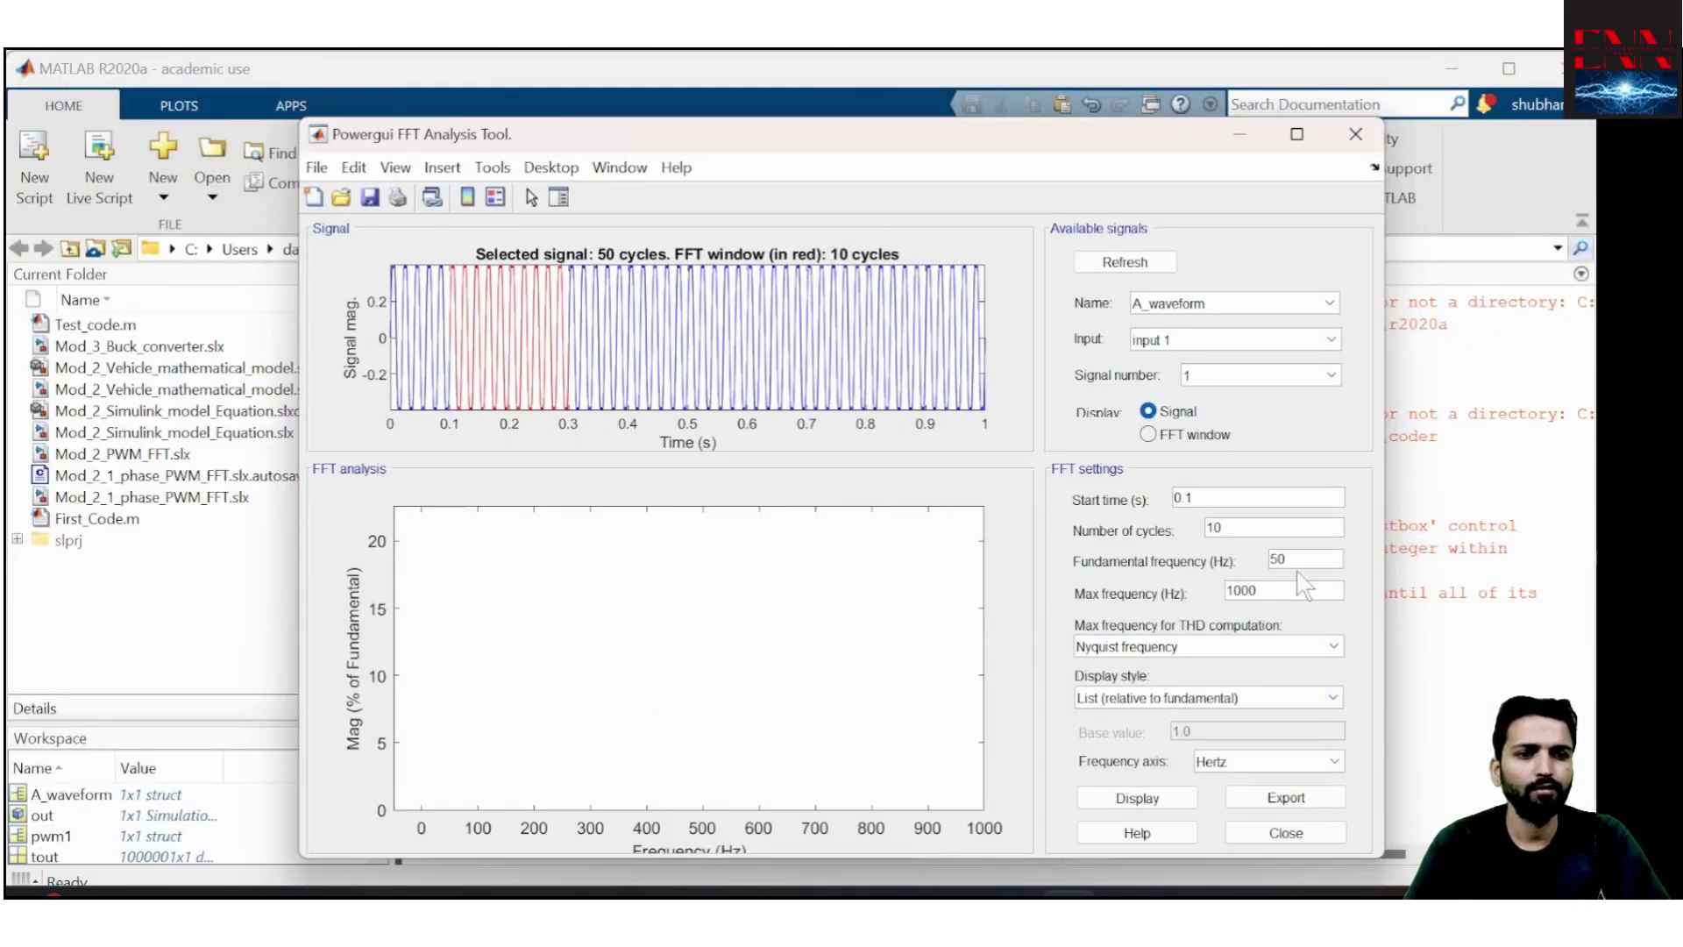
List A_waveform's harmonics, highlighting THD 16.67% and the 150 Hz (h3) row
{"action": "left_click", "coordinate": [1140, 798]}
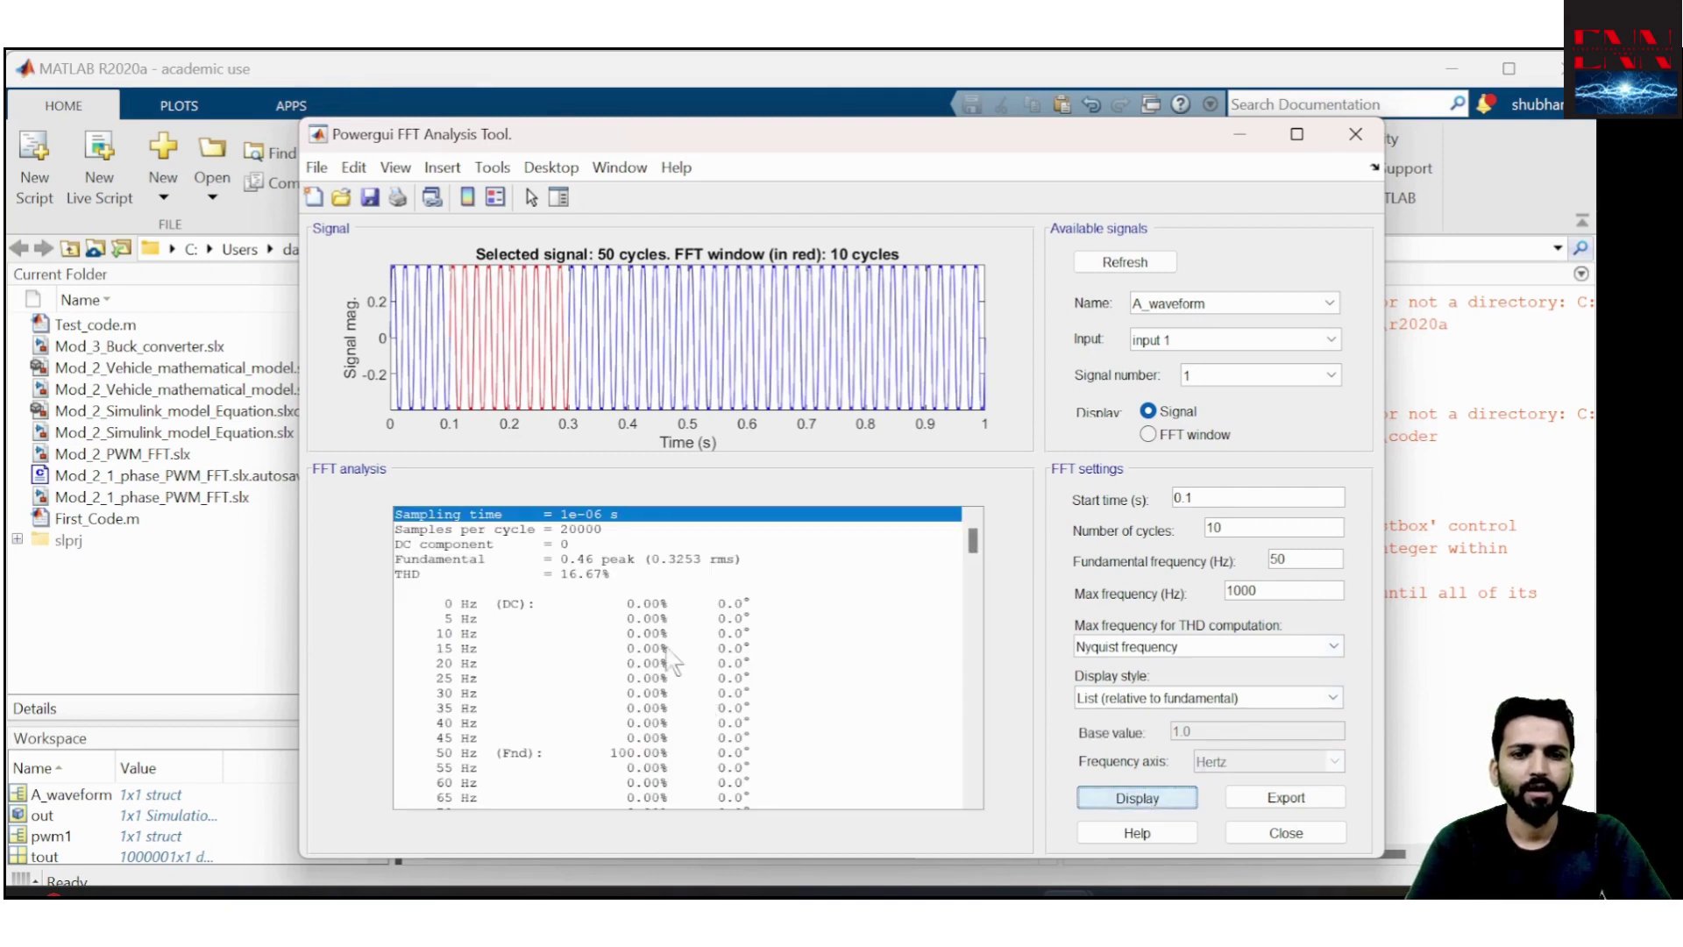
{"action": "left_click", "coordinate": [614, 574]}
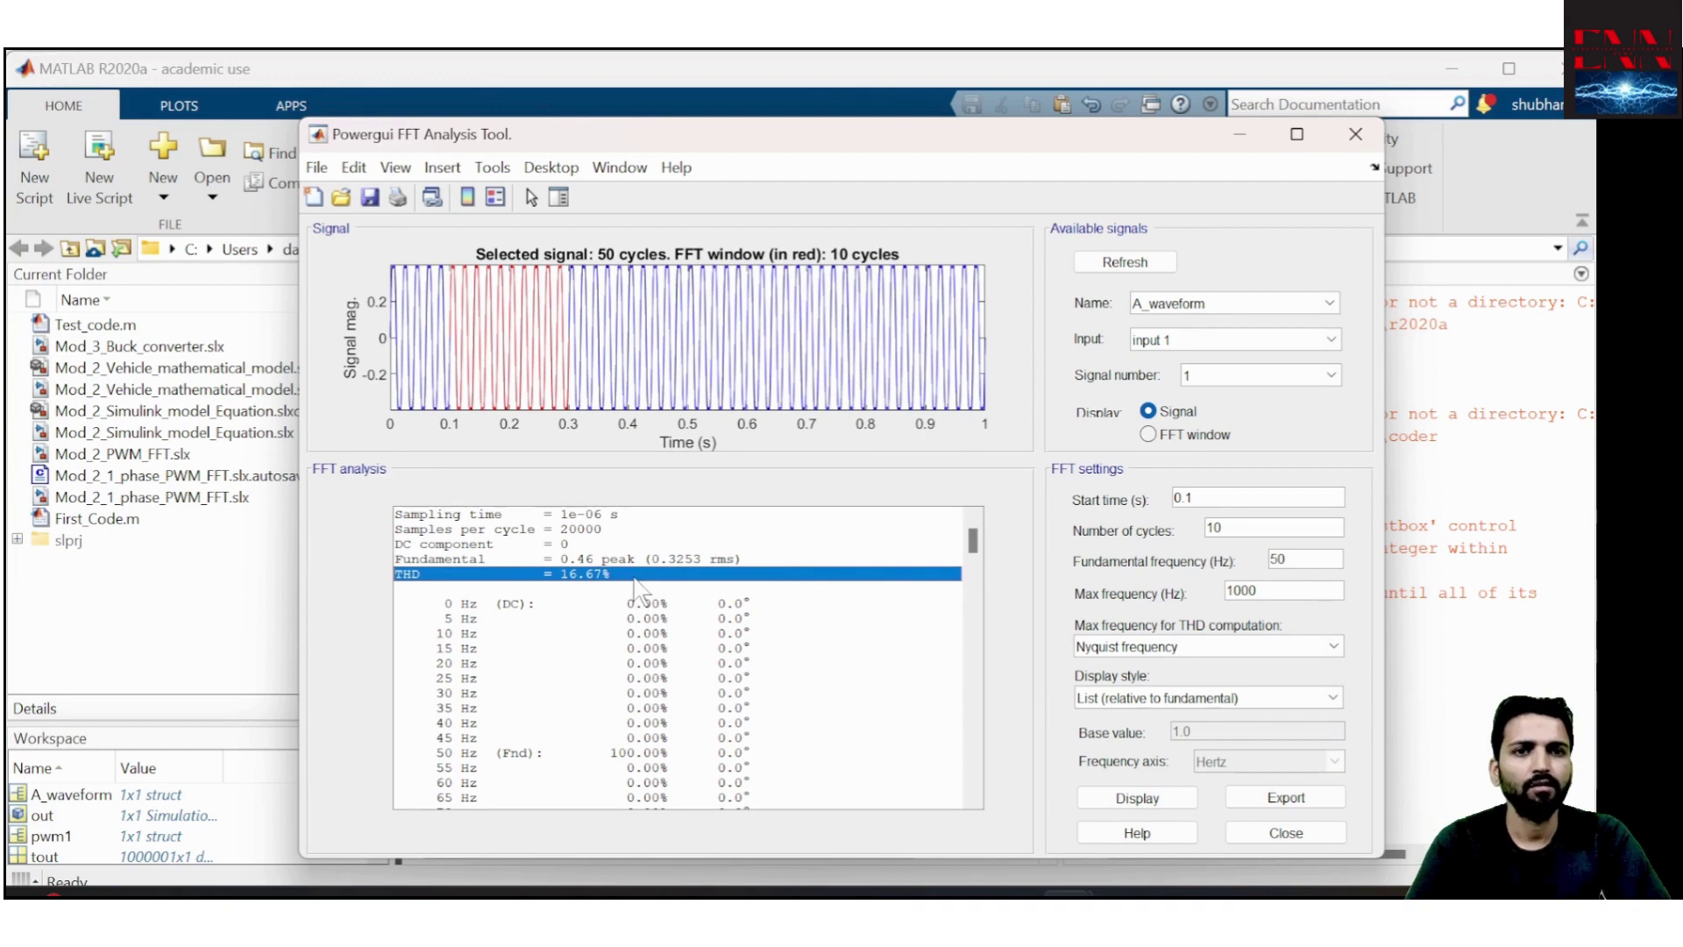
{"action": "scroll", "coordinate": [628, 772], "scroll_direction": "down", "scroll_amount": 9}
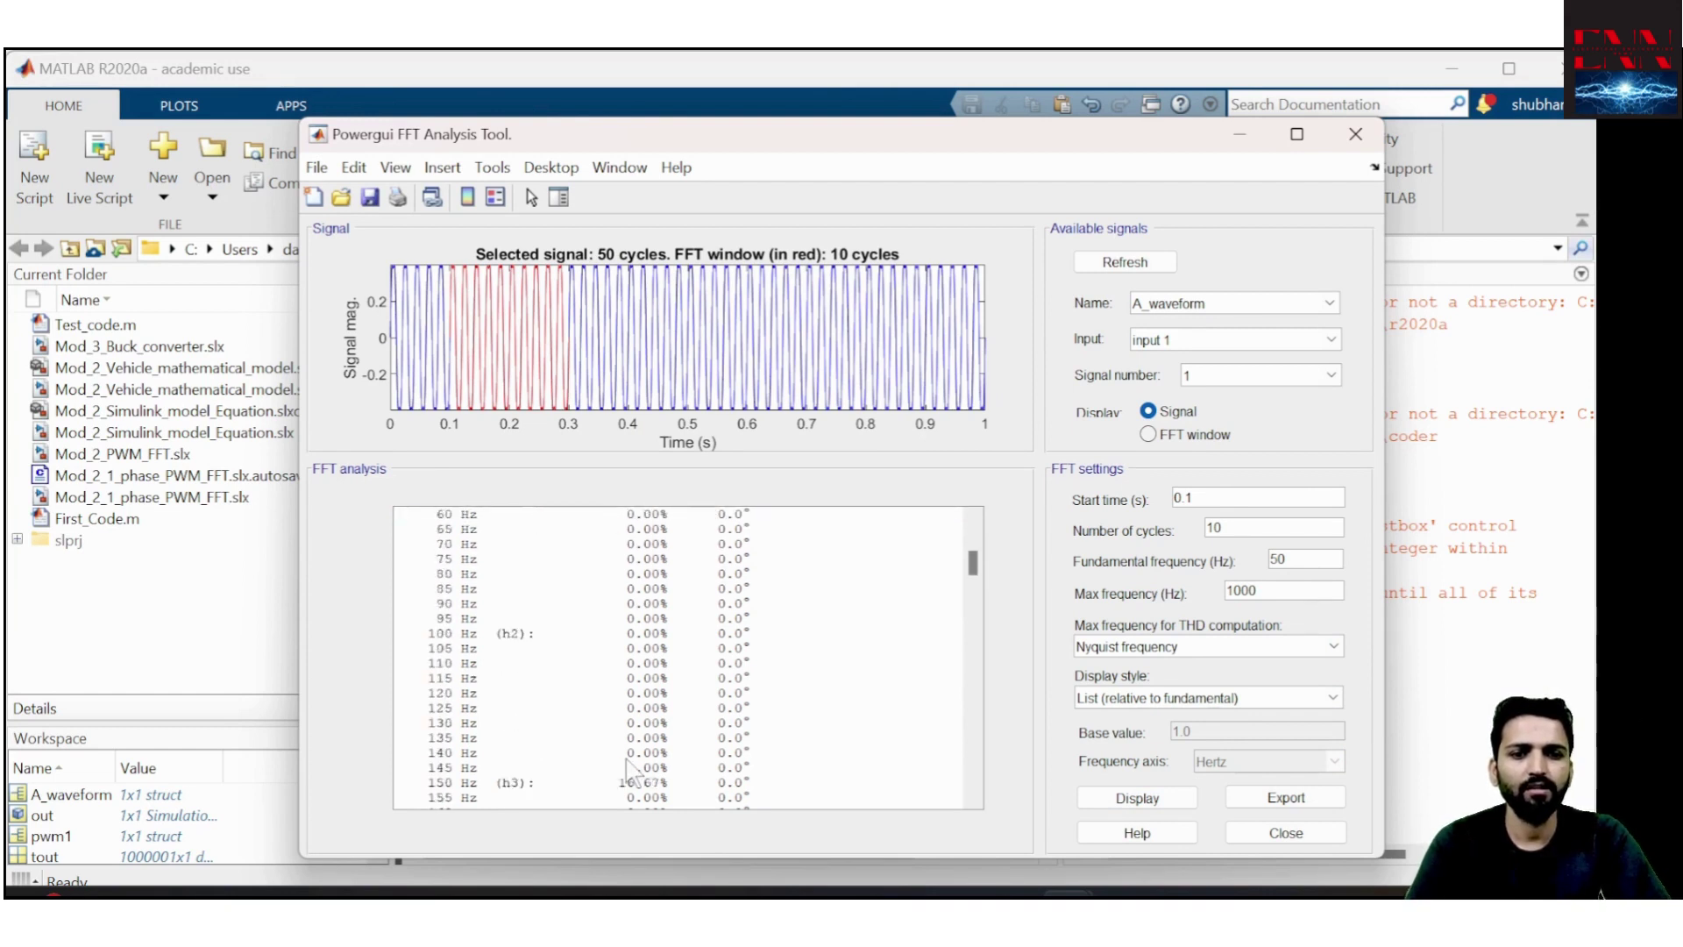
{"action": "left_click", "coordinate": [441, 650]}
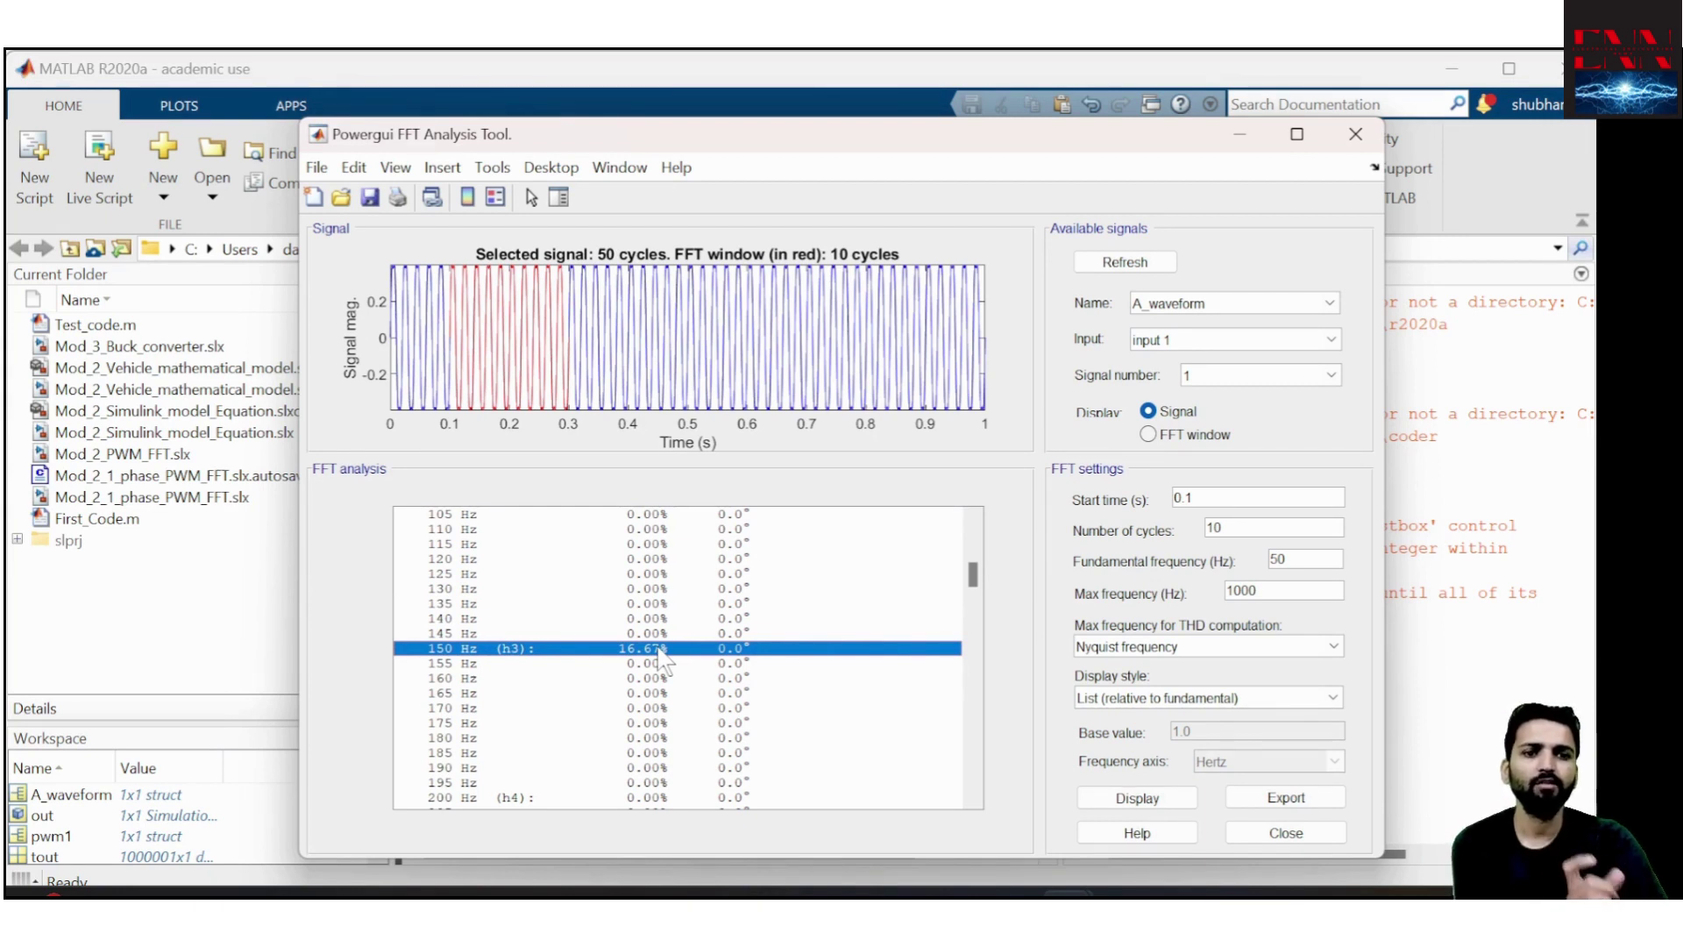
Return to the model and switch A_3rd_harmonic's sine type to Sample based
{"action": "mouse_move", "coordinate": [1092, 889]}
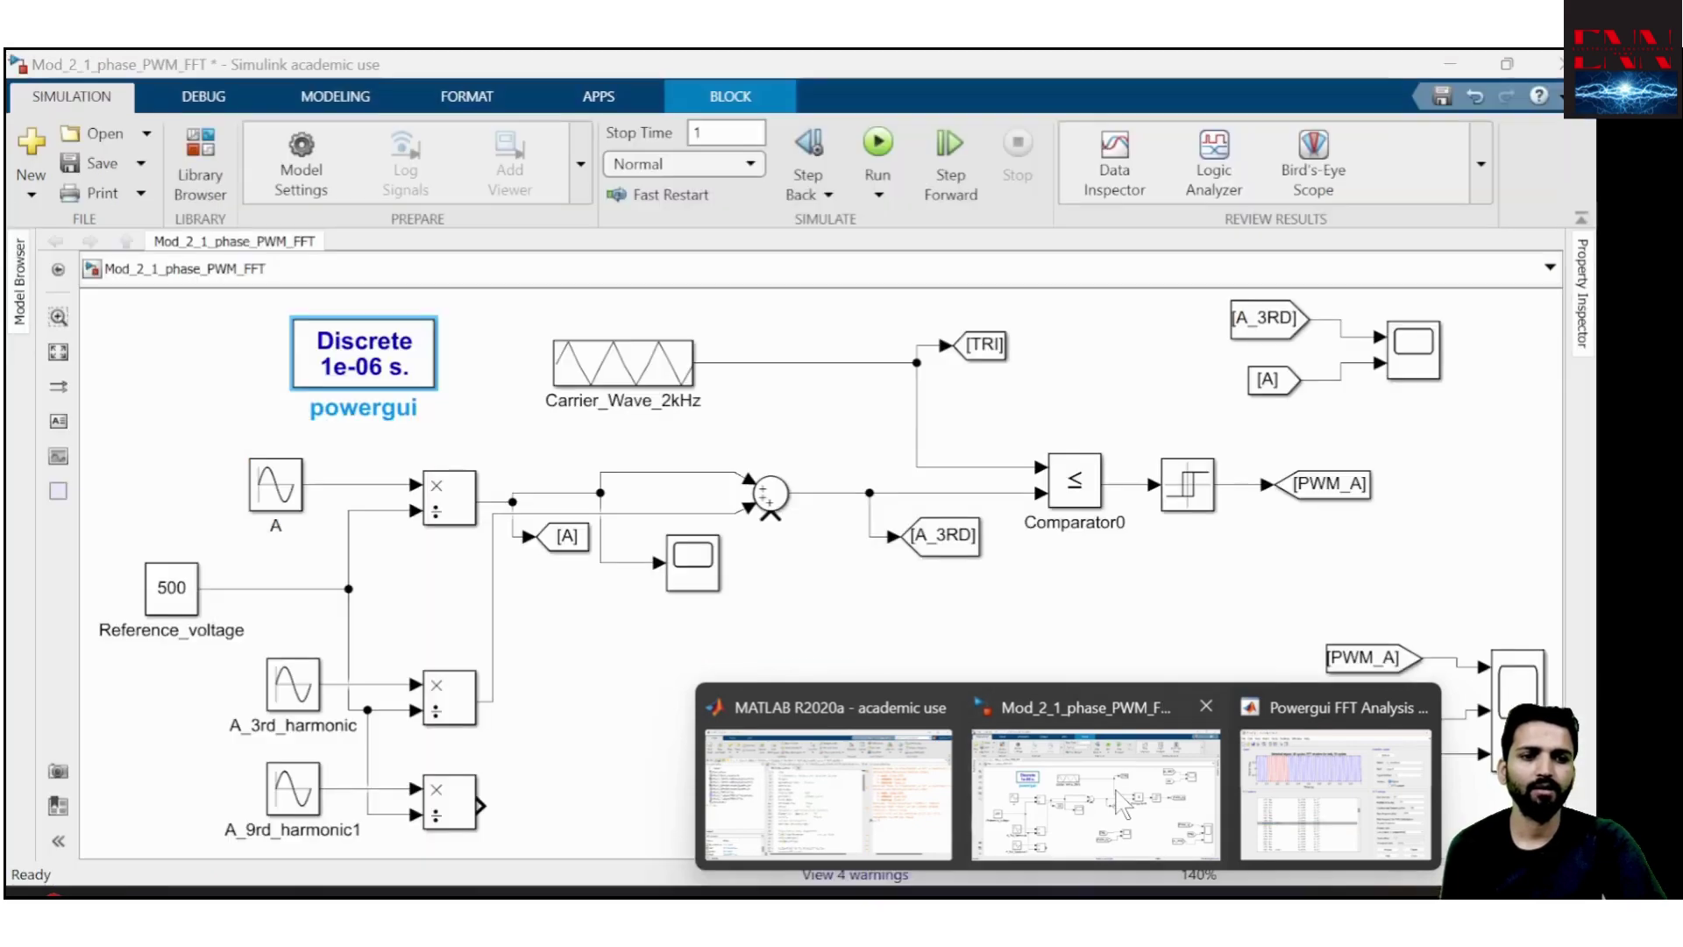
{"action": "left_click", "coordinate": [1123, 800]}
{"action": "left_click", "coordinate": [283, 702]}
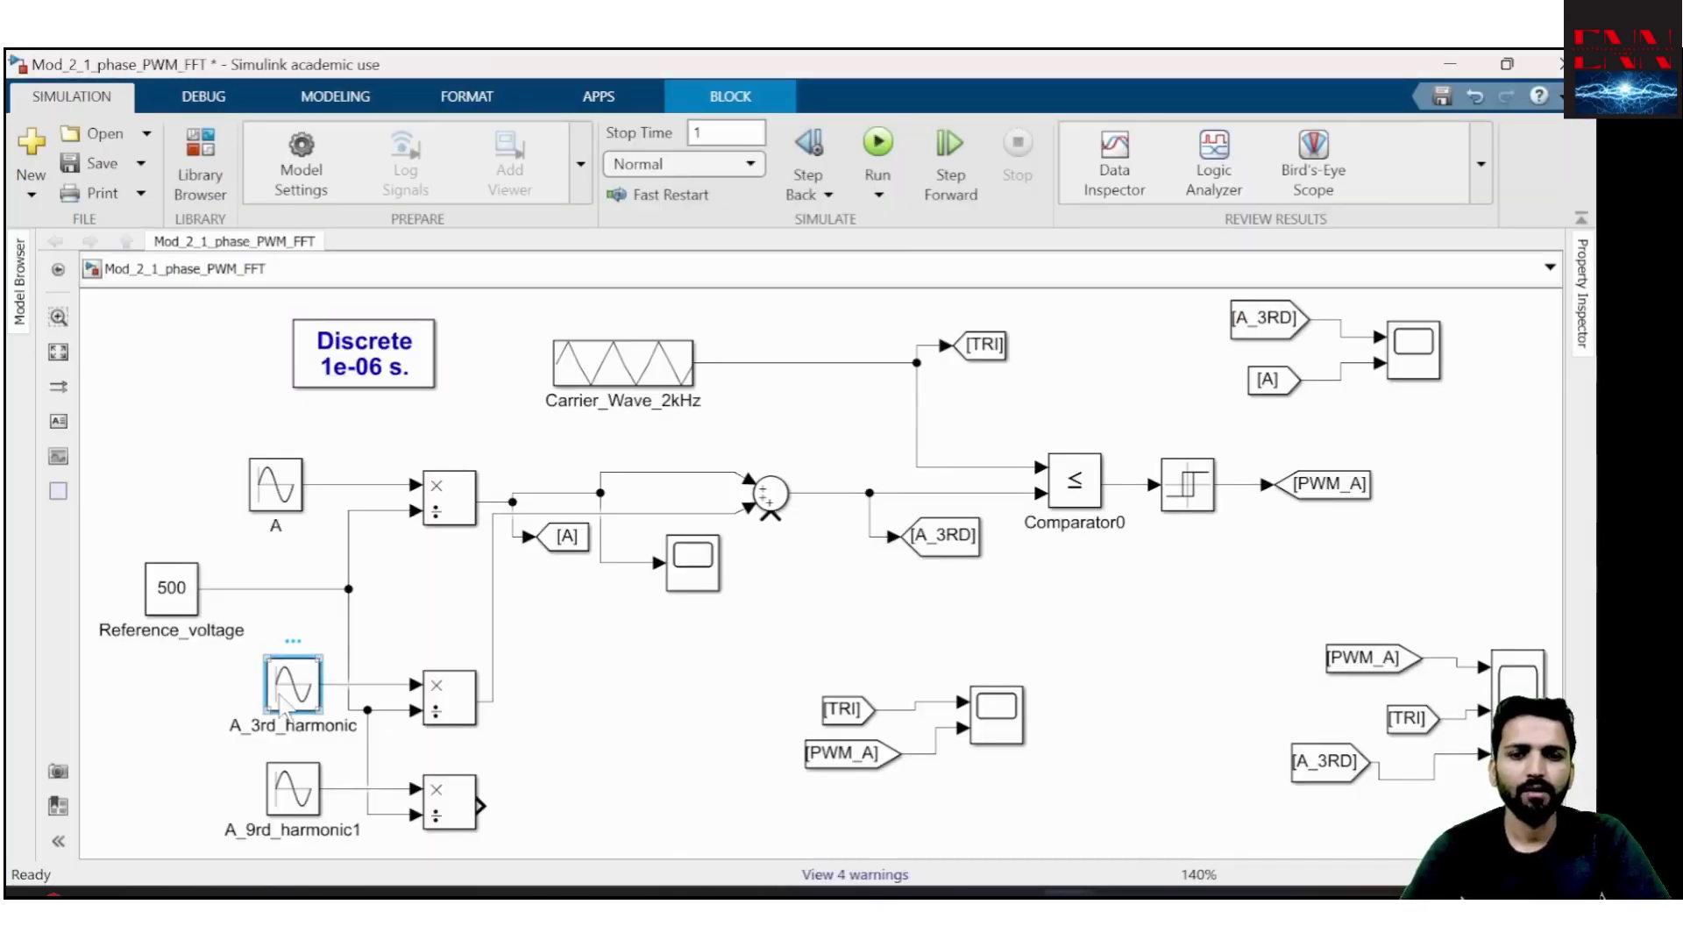
{"action": "double_click", "coordinate": [284, 701]}
{"action": "key", "text": "Down"}
{"action": "key", "text": "Tab"}
{"action": "key", "text": "Tab"}
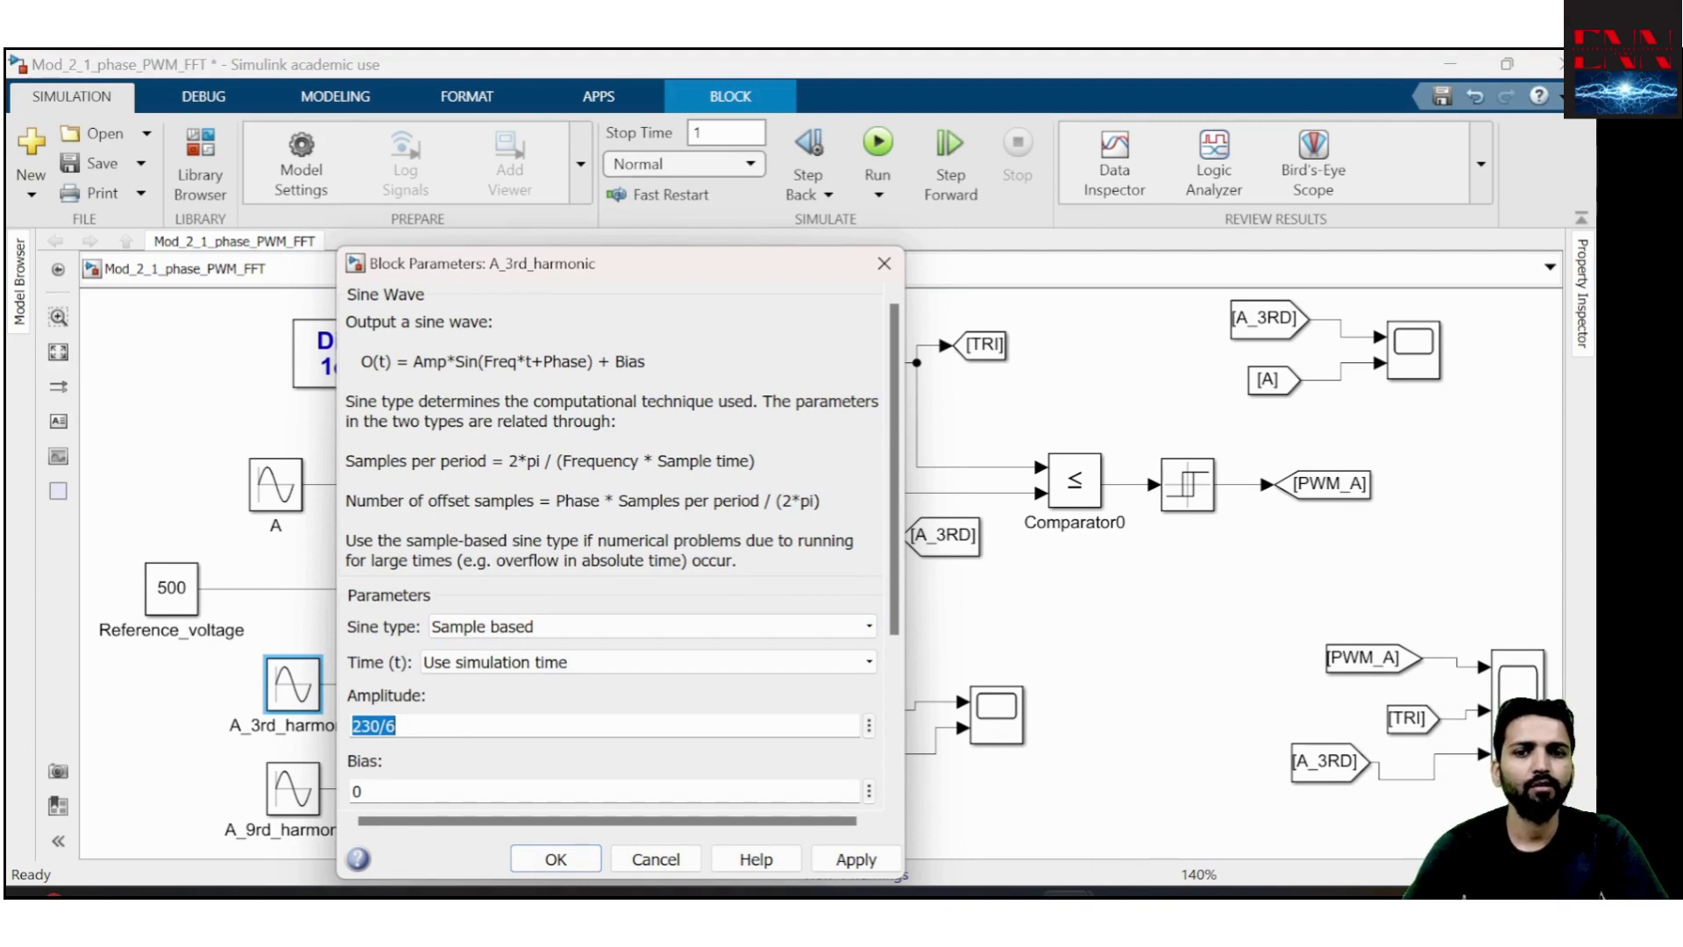
Try applying the change, dismiss the invalid sample-time errors, and close the dialog without saving
{"action": "left_click", "coordinate": [556, 859]}
{"action": "left_click", "coordinate": [731, 651]}
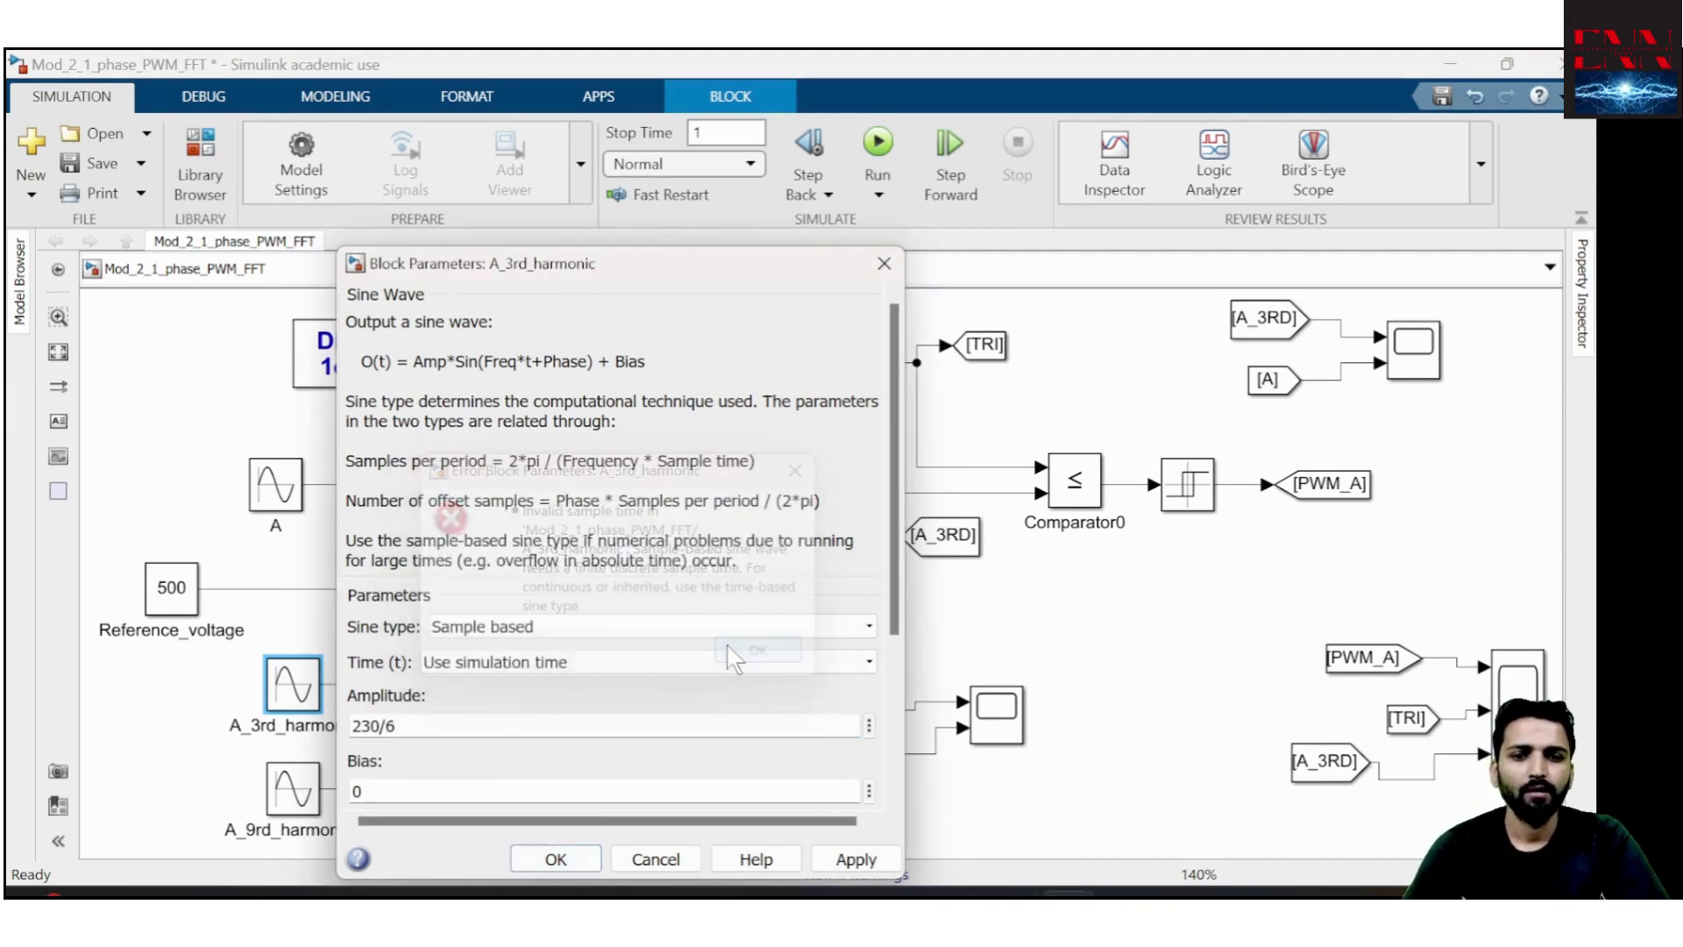
{"action": "left_click", "coordinate": [593, 864]}
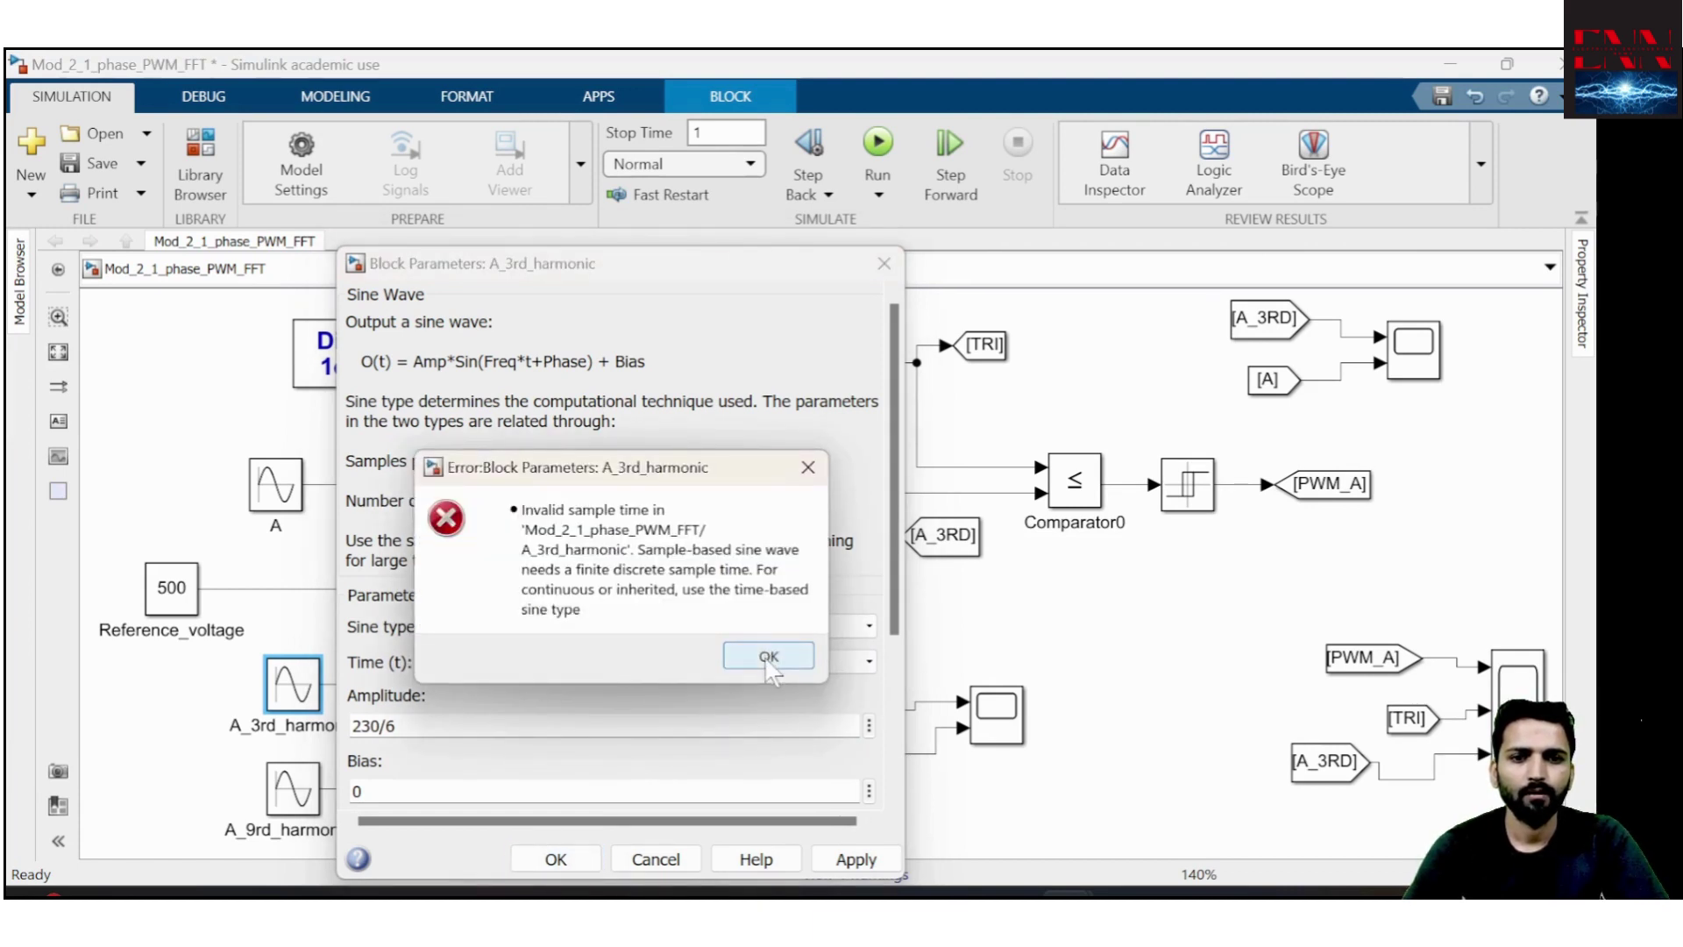
{"action": "left_click", "coordinate": [768, 658]}
{"action": "scroll", "coordinate": [710, 763], "scroll_direction": "down", "scroll_amount": 5}
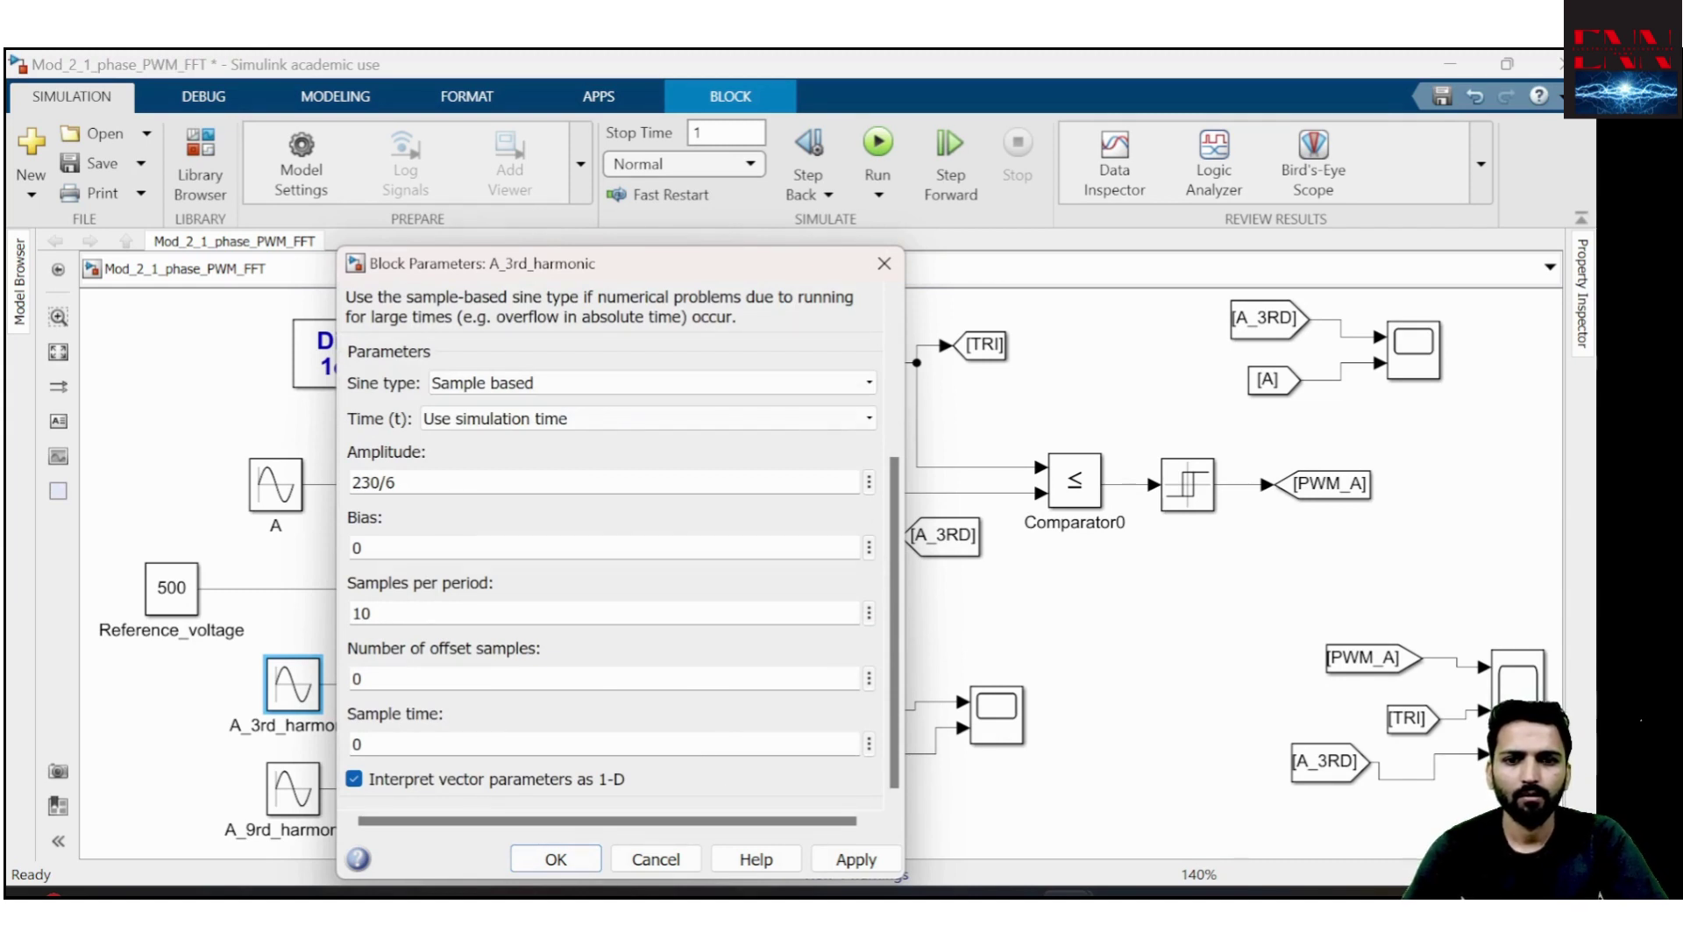
{"action": "scroll", "coordinate": [614, 544], "scroll_direction": "up", "scroll_amount": 5}
{"action": "left_click", "coordinate": [884, 263]}
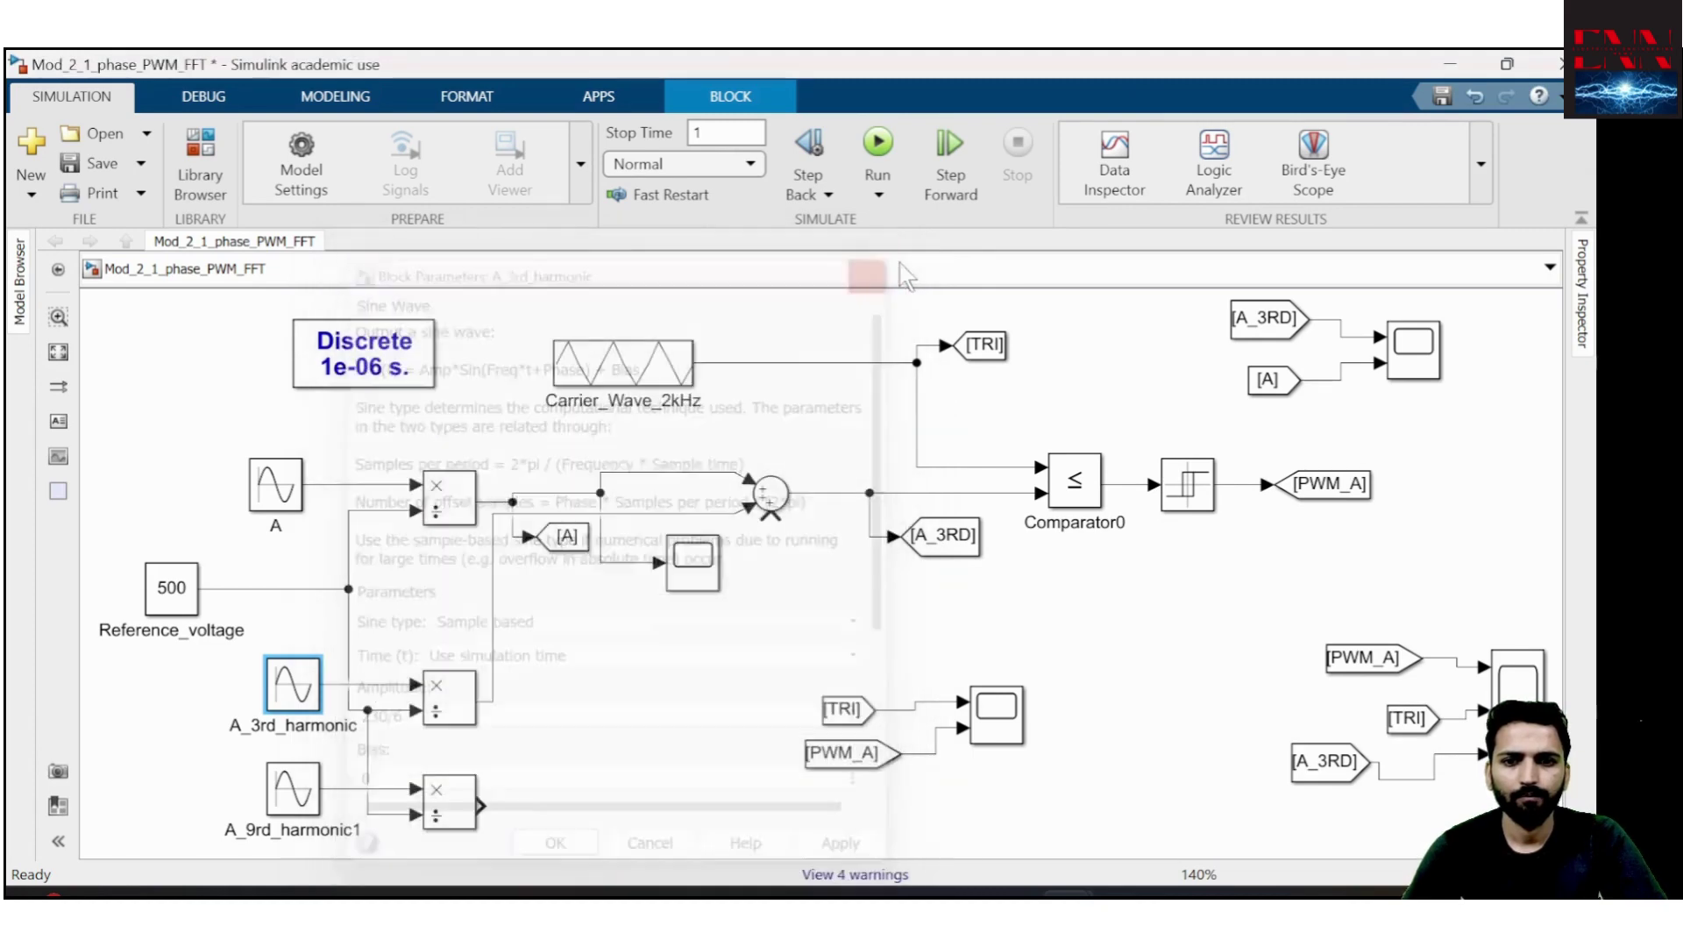
Review A_9rd_harmonic1's frequency 2*pi*50*9 and amplitude 230/10, then confirm the parameters unchanged
{"action": "left_click", "coordinate": [313, 789]}
{"action": "double_click", "coordinate": [313, 789]}
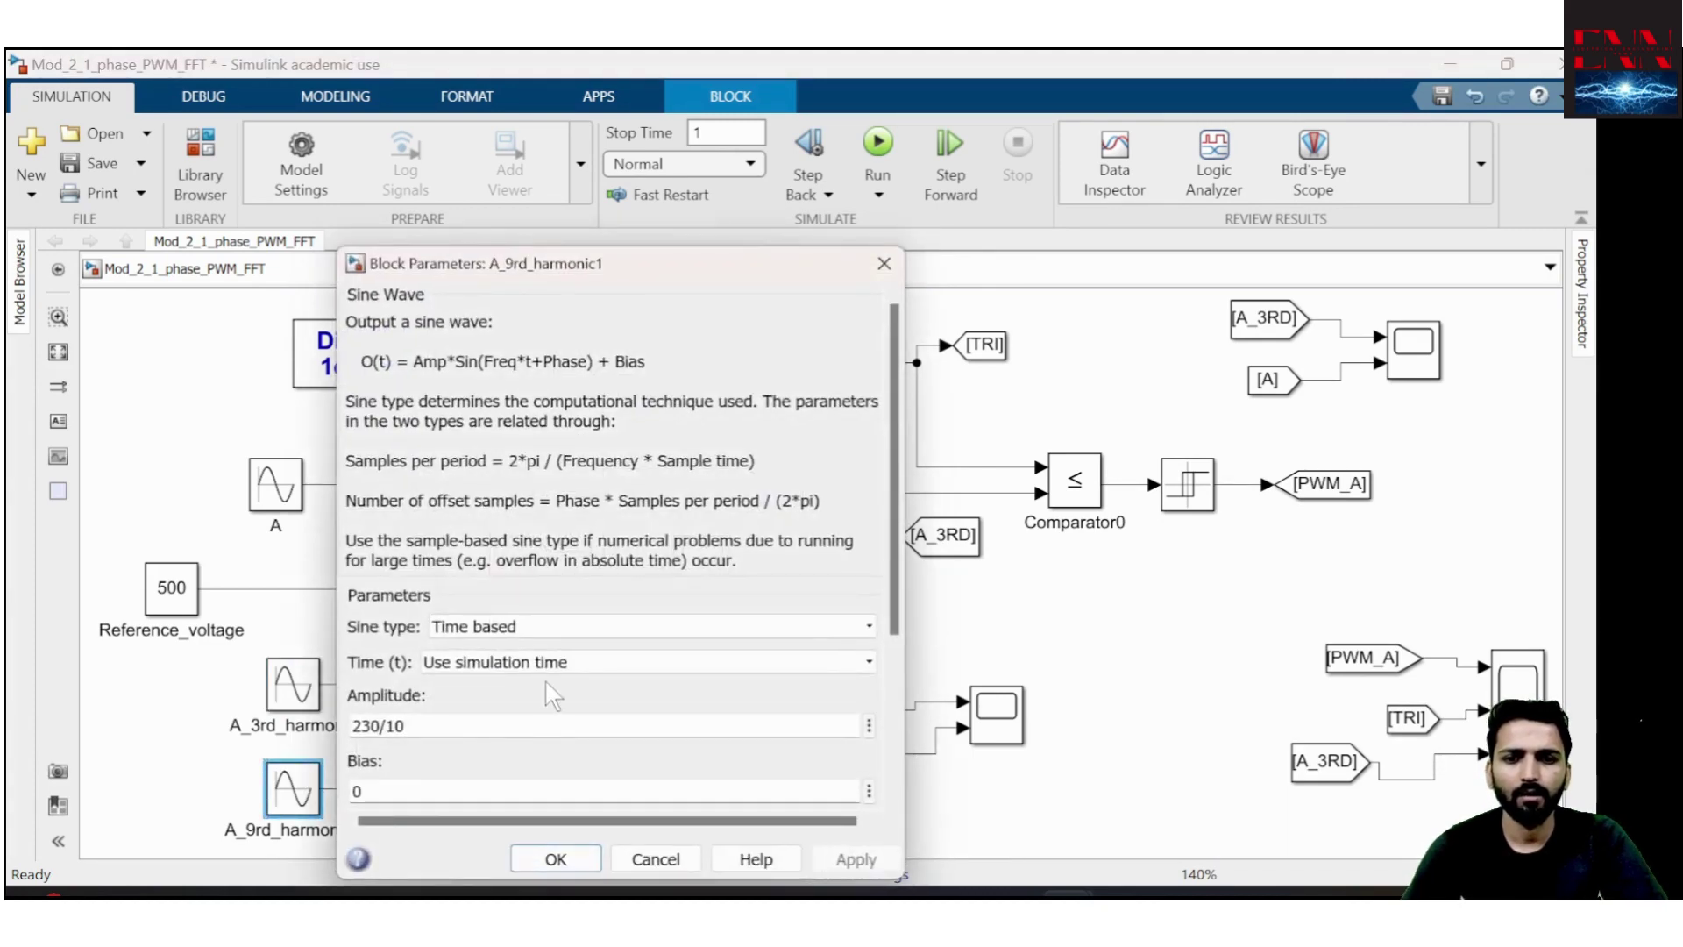
{"action": "scroll", "coordinate": [549, 691], "scroll_direction": "down", "scroll_amount": 3}
{"action": "scroll", "coordinate": [552, 695], "scroll_direction": "down", "scroll_amount": 2}
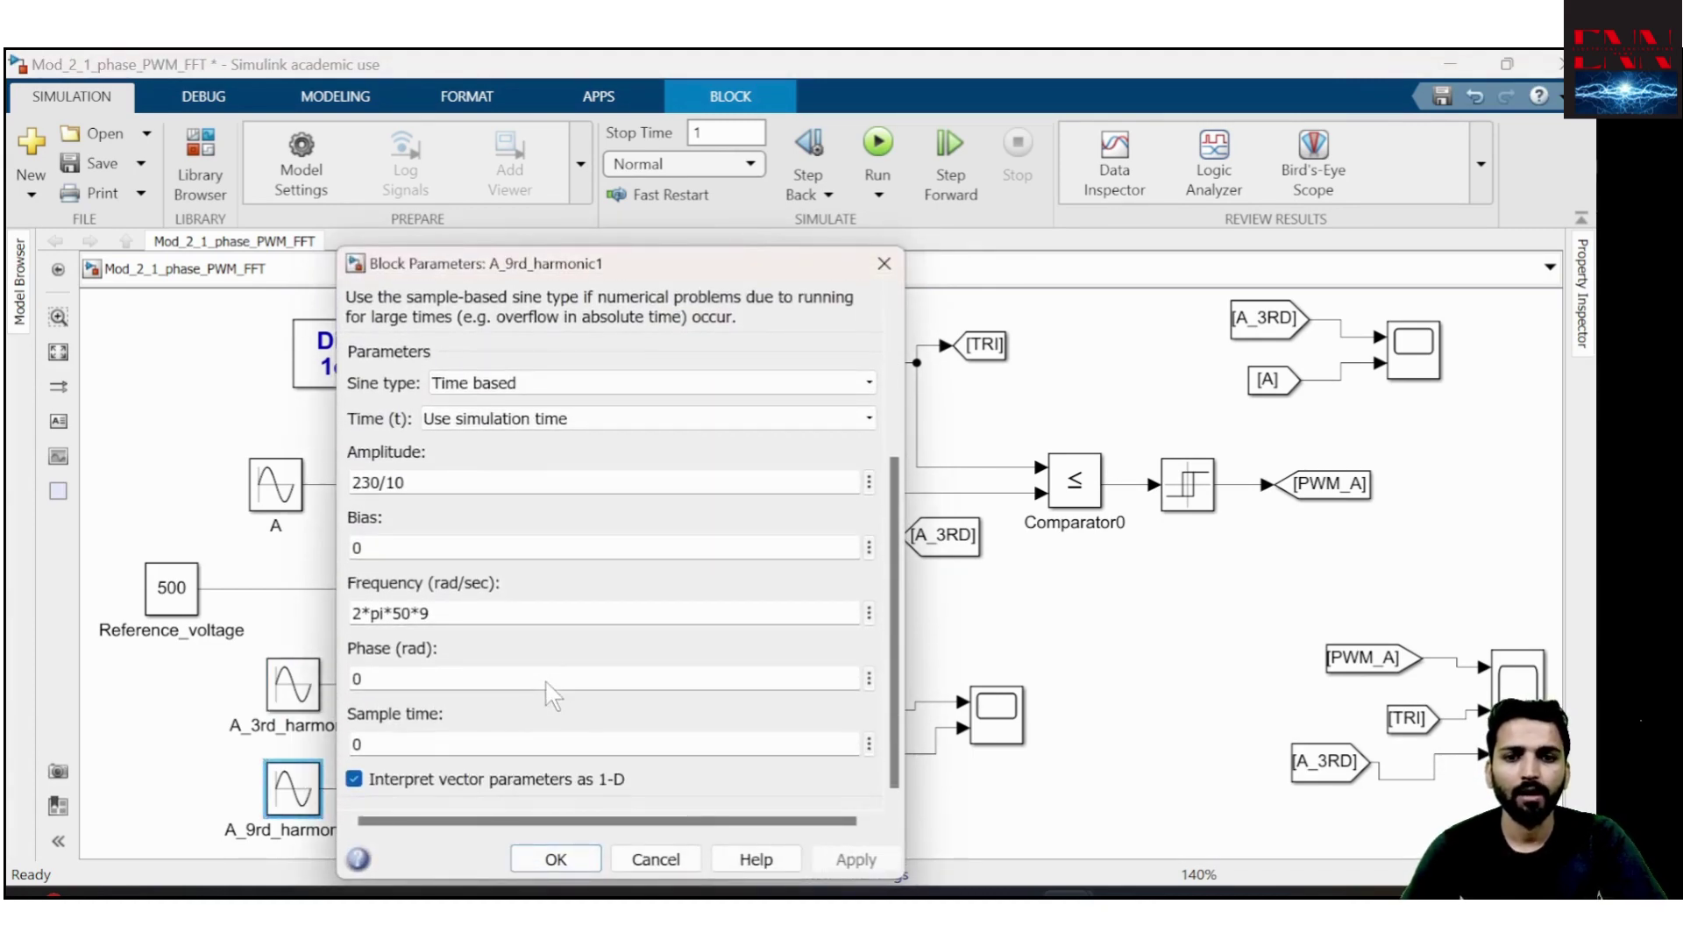
{"action": "triple_click", "coordinate": [390, 613]}
{"action": "left_click", "coordinate": [429, 612]}
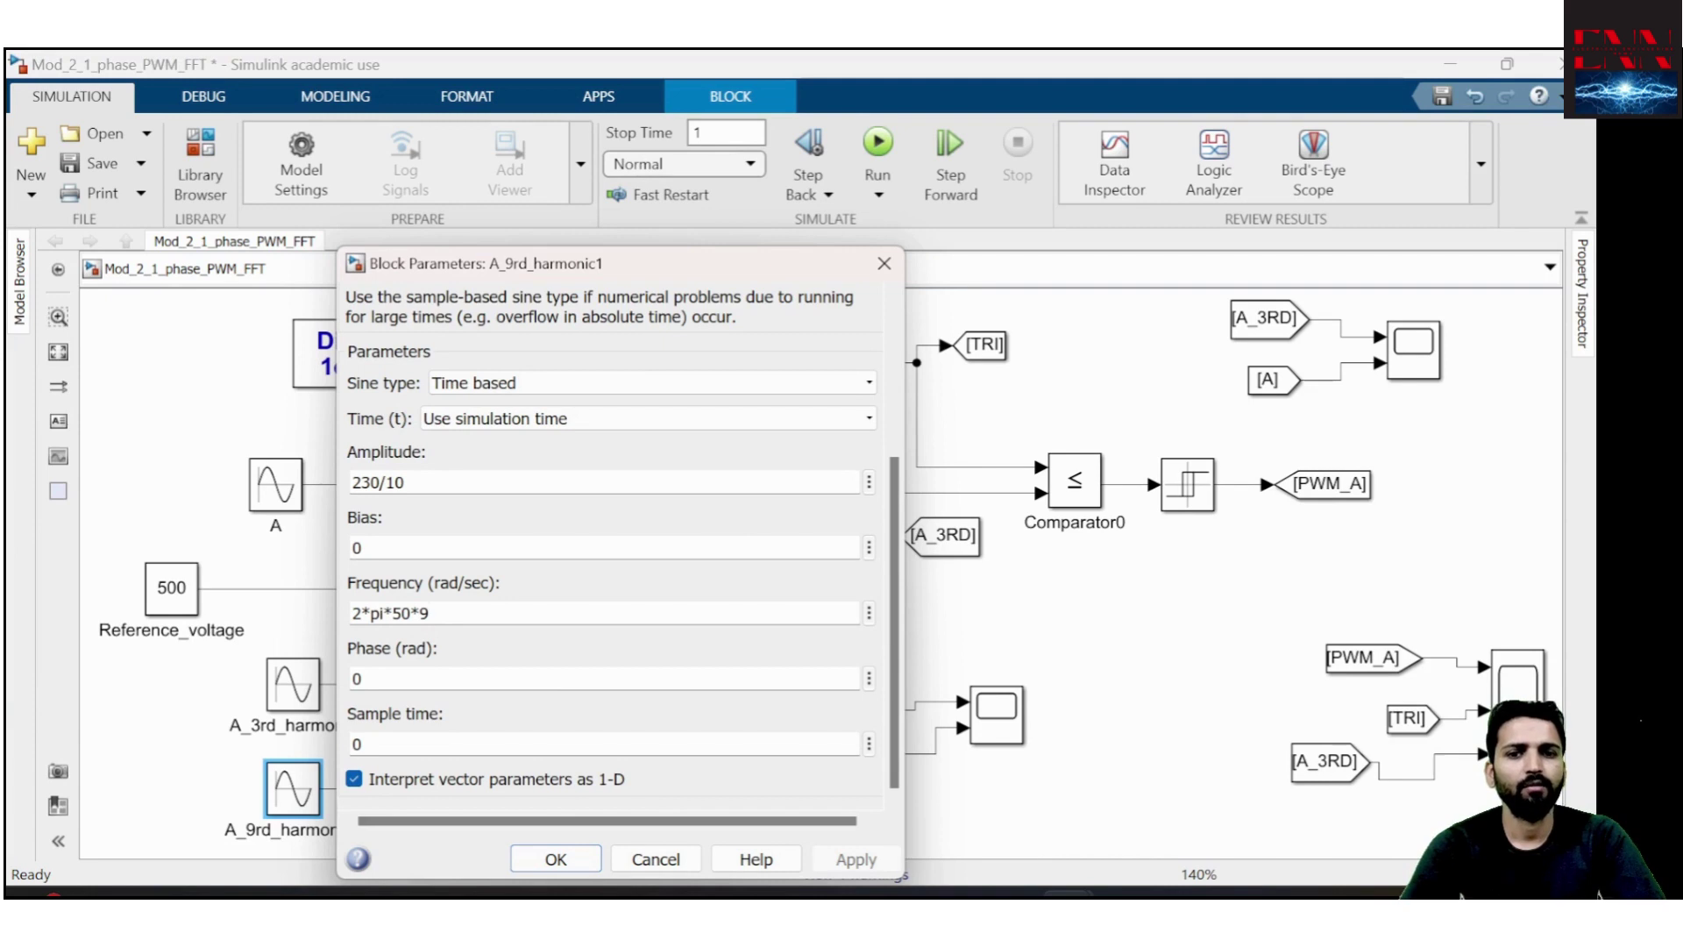
{"action": "triple_click", "coordinate": [378, 482]}
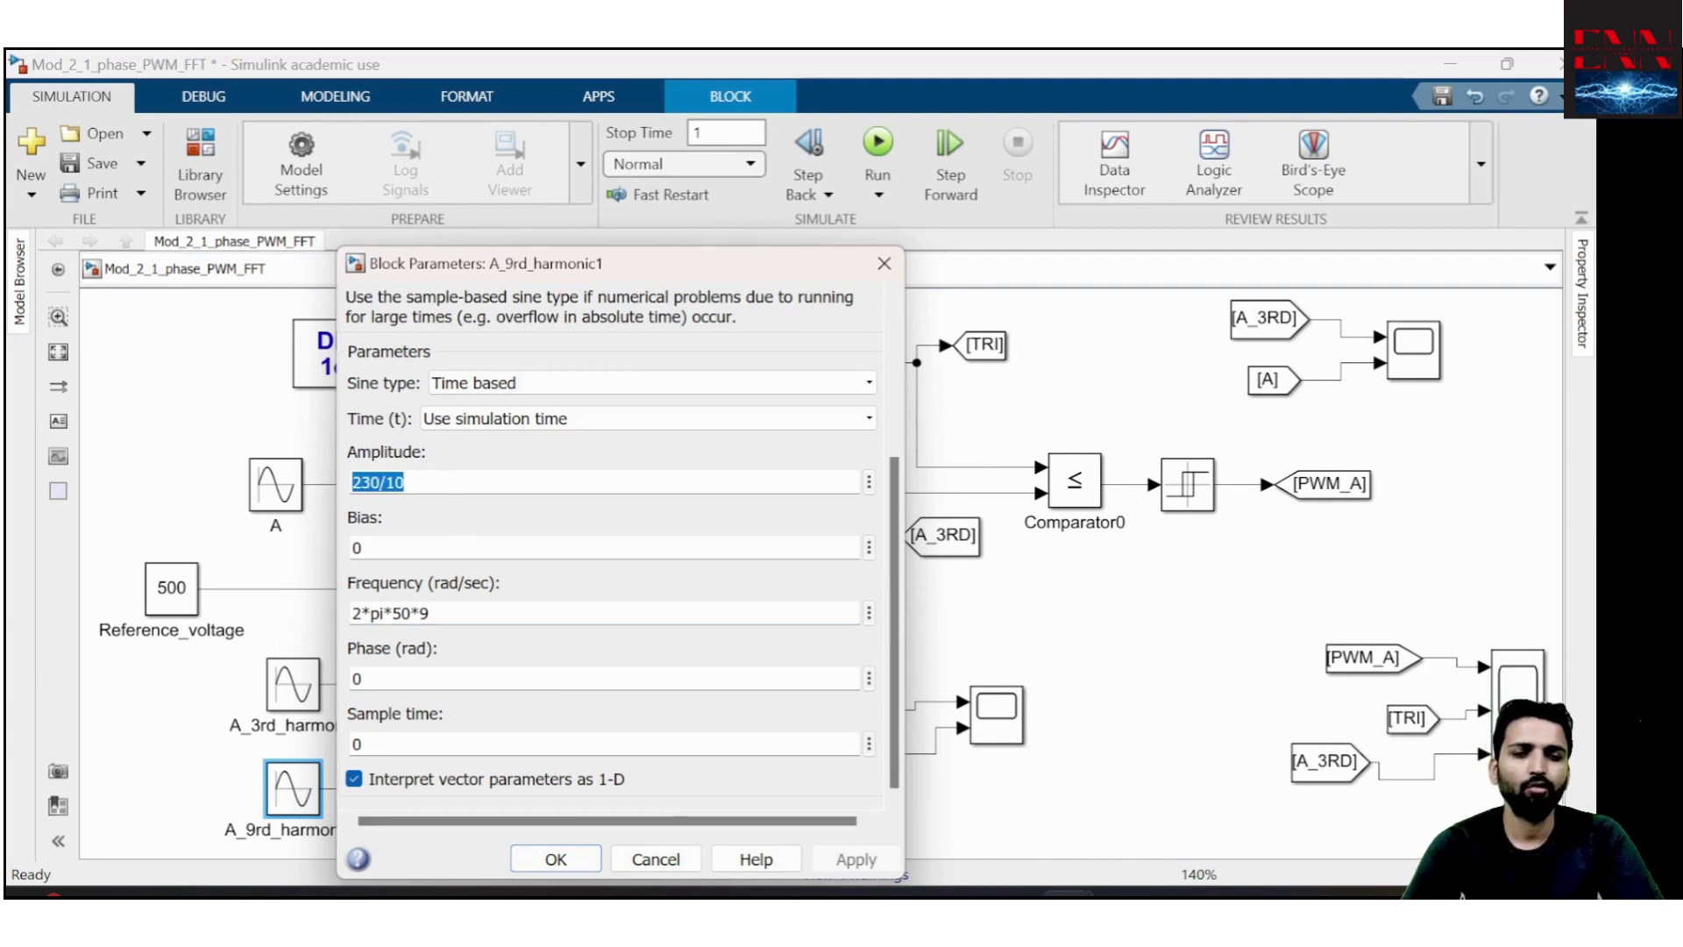
{"action": "left_click", "coordinate": [404, 483]}
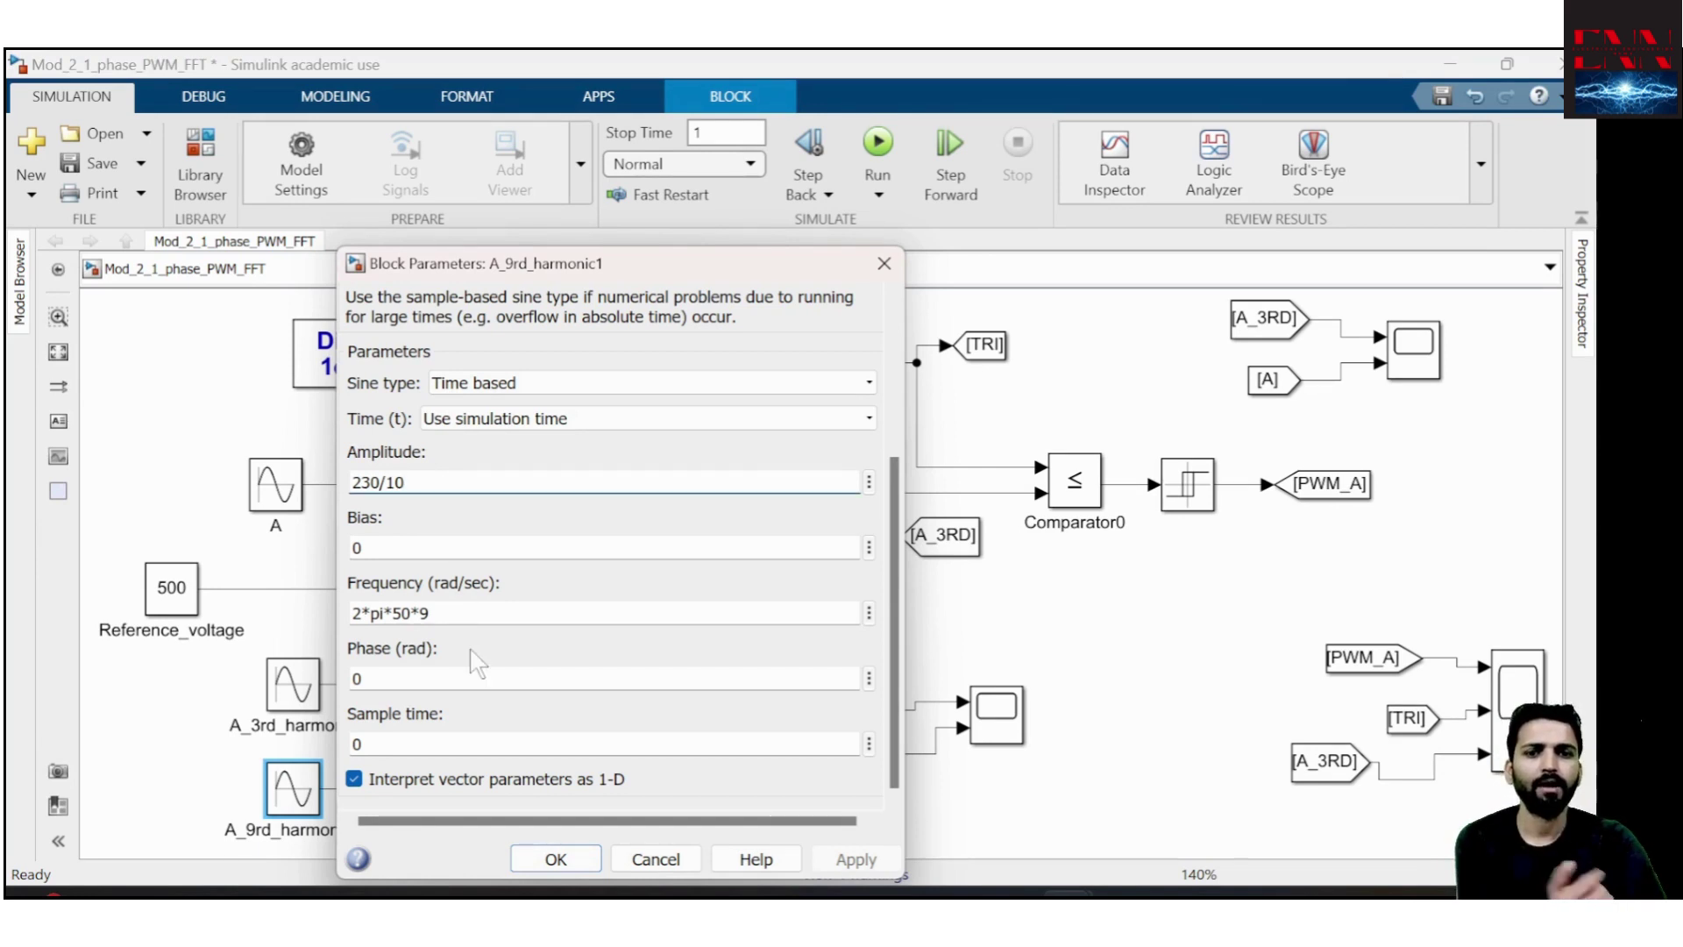
{"action": "left_click", "coordinate": [555, 857]}
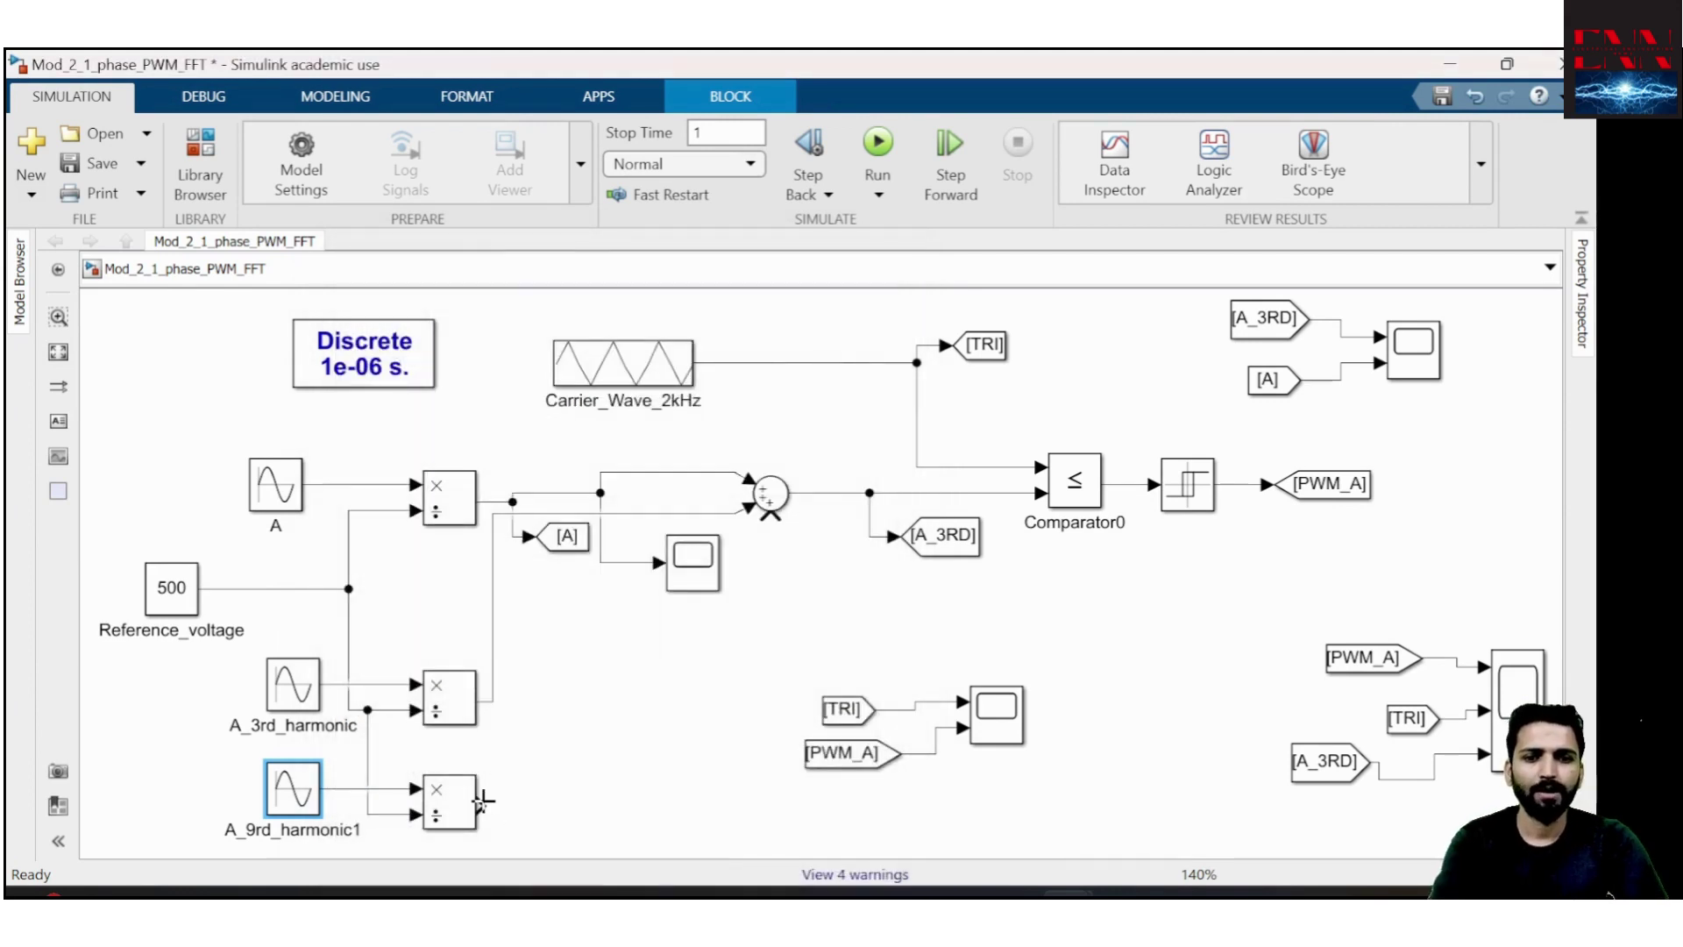
Connect the 9th-harmonic product to the Sum's third input, re-run, and zoom the Scope to 0.135–0.175 s
{"action": "left_click_drag", "start_coordinate": [479, 803], "coordinate": [775, 524]}
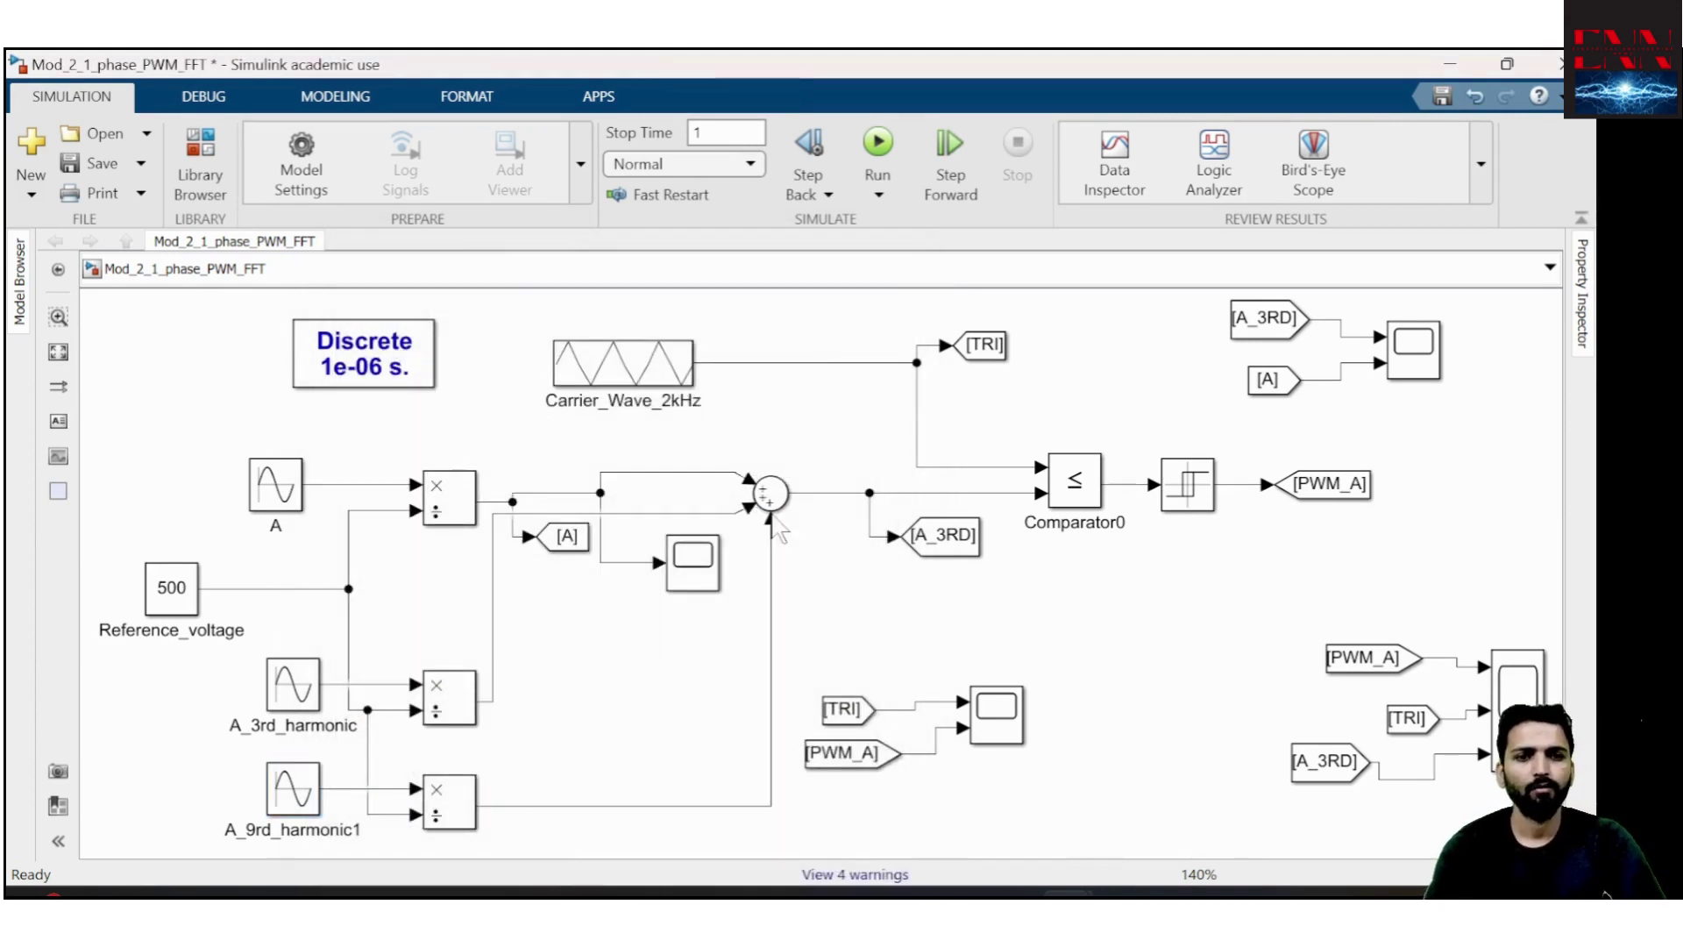
{"action": "left_click", "coordinate": [878, 141]}
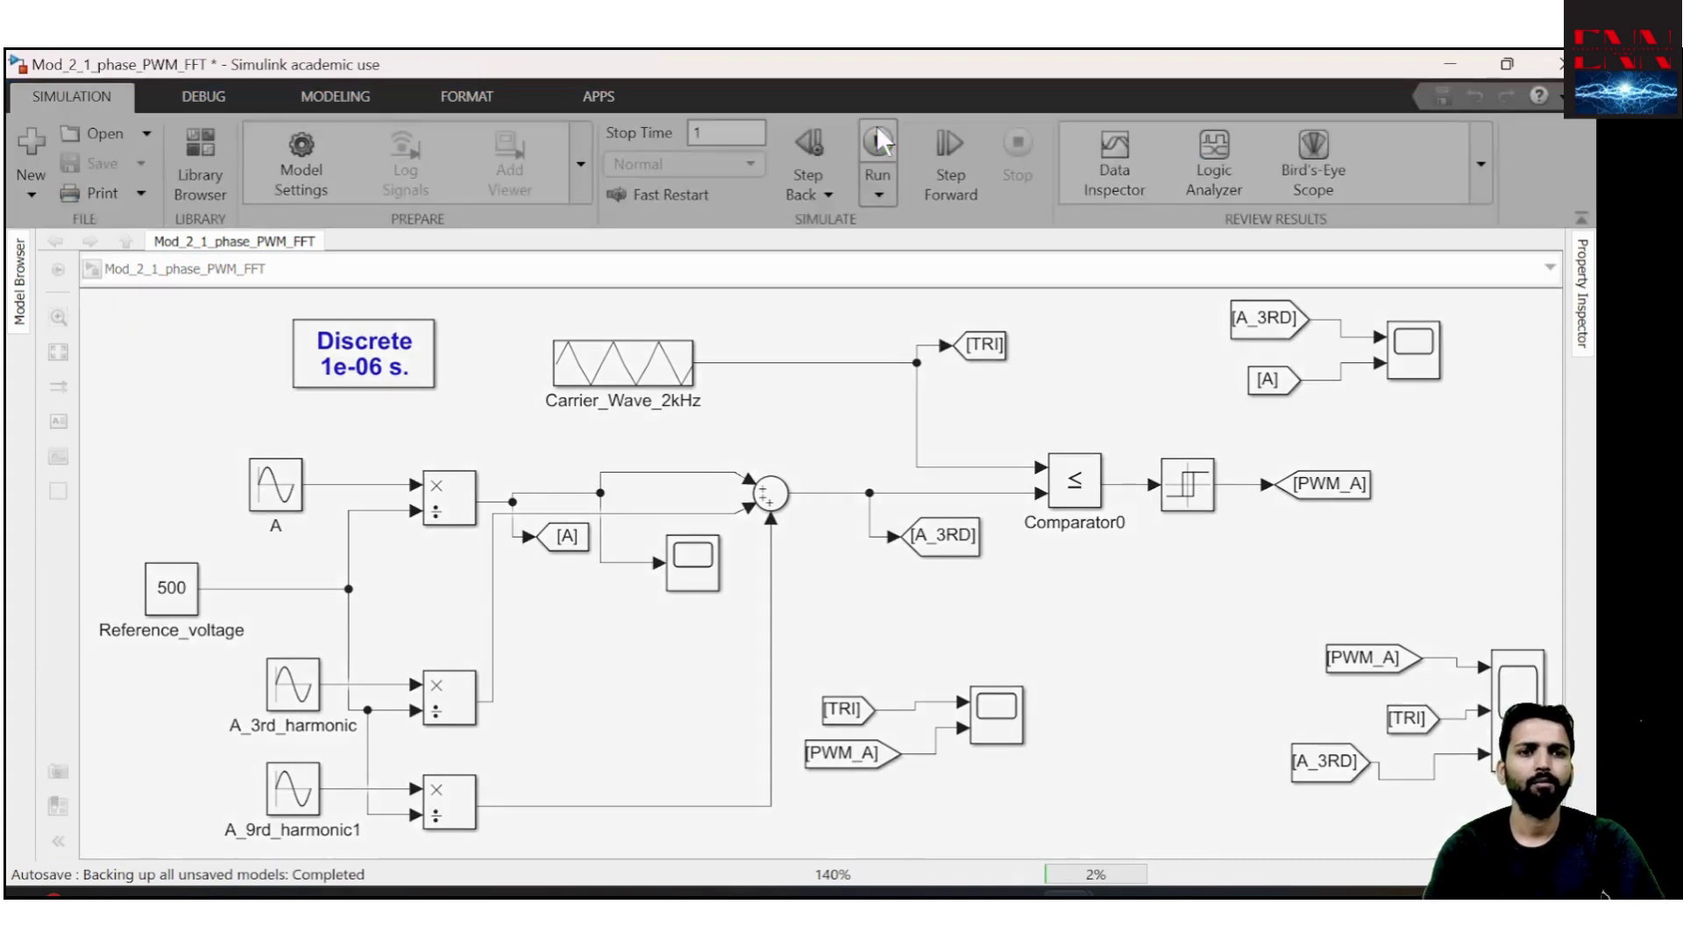
{"action": "double_click", "coordinate": [1415, 351]}
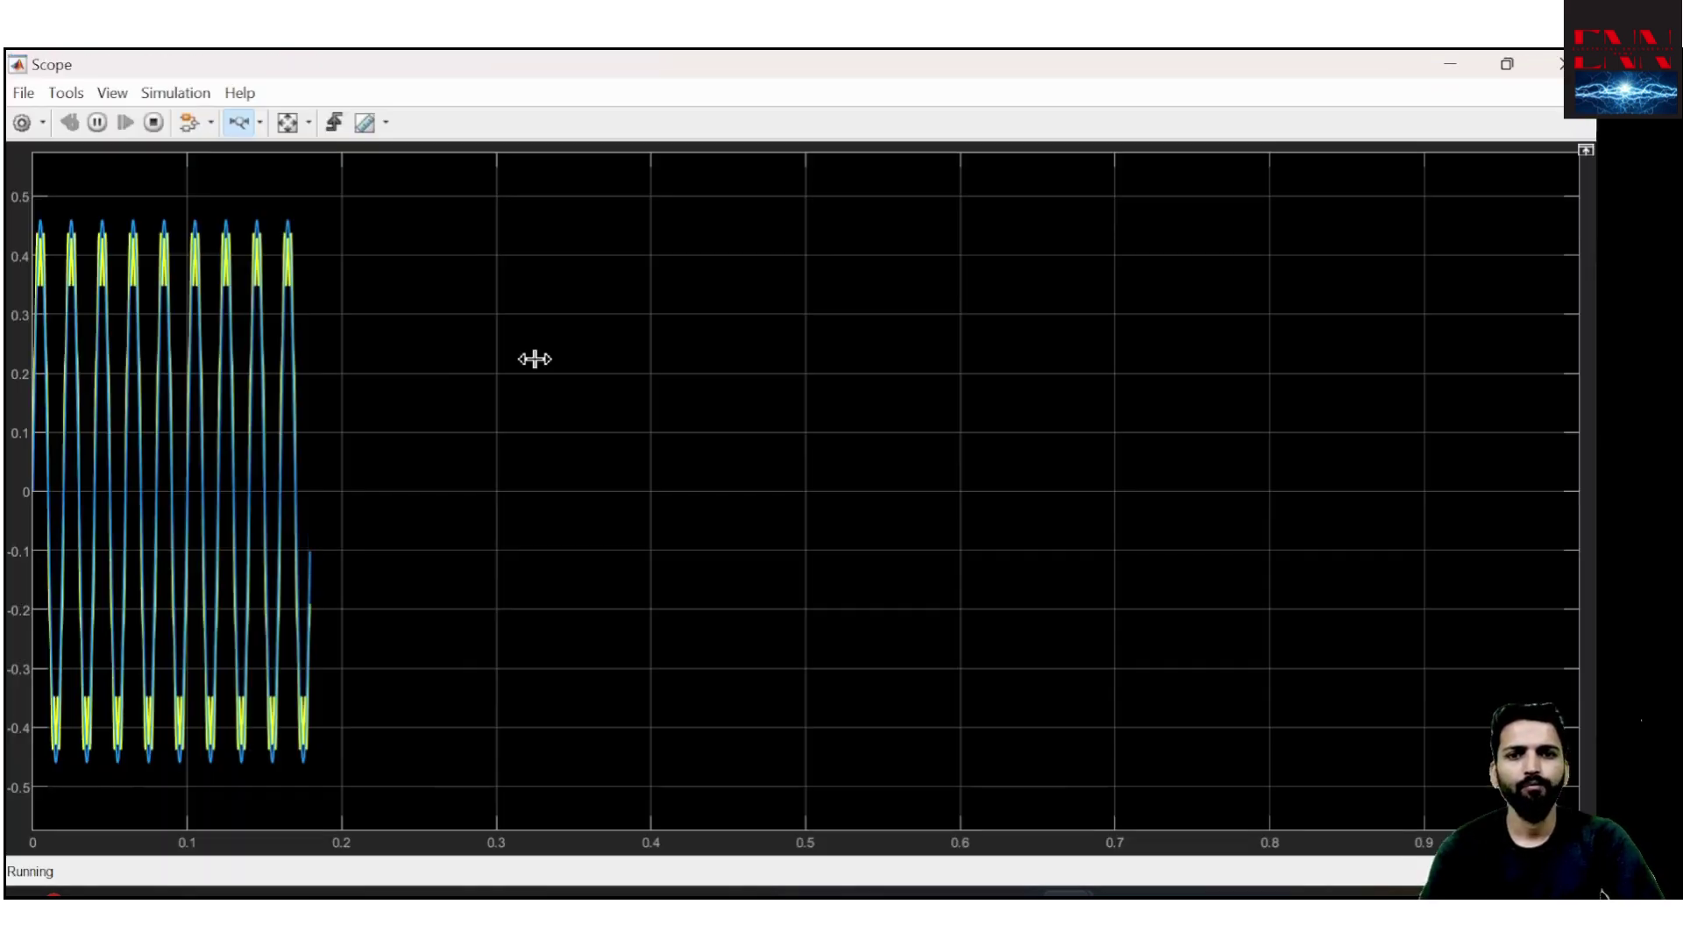
{"action": "left_click_drag", "start_coordinate": [384, 390], "coordinate": [231, 405]}
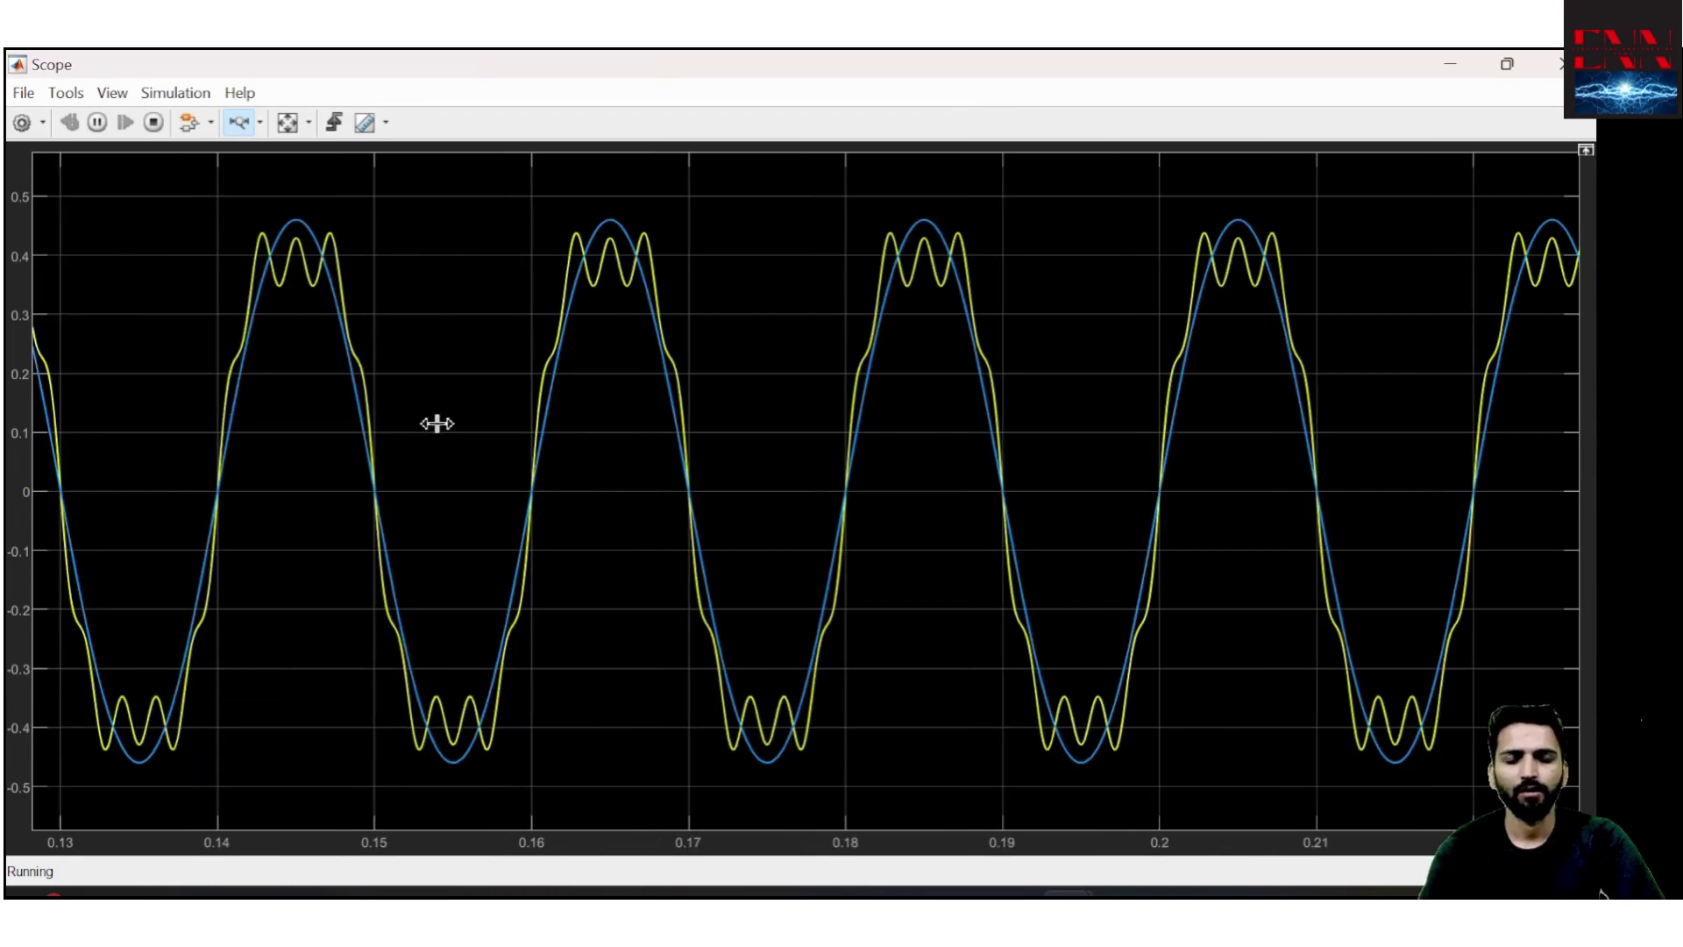
{"action": "left_click_drag", "start_coordinate": [835, 476], "coordinate": [132, 475]}
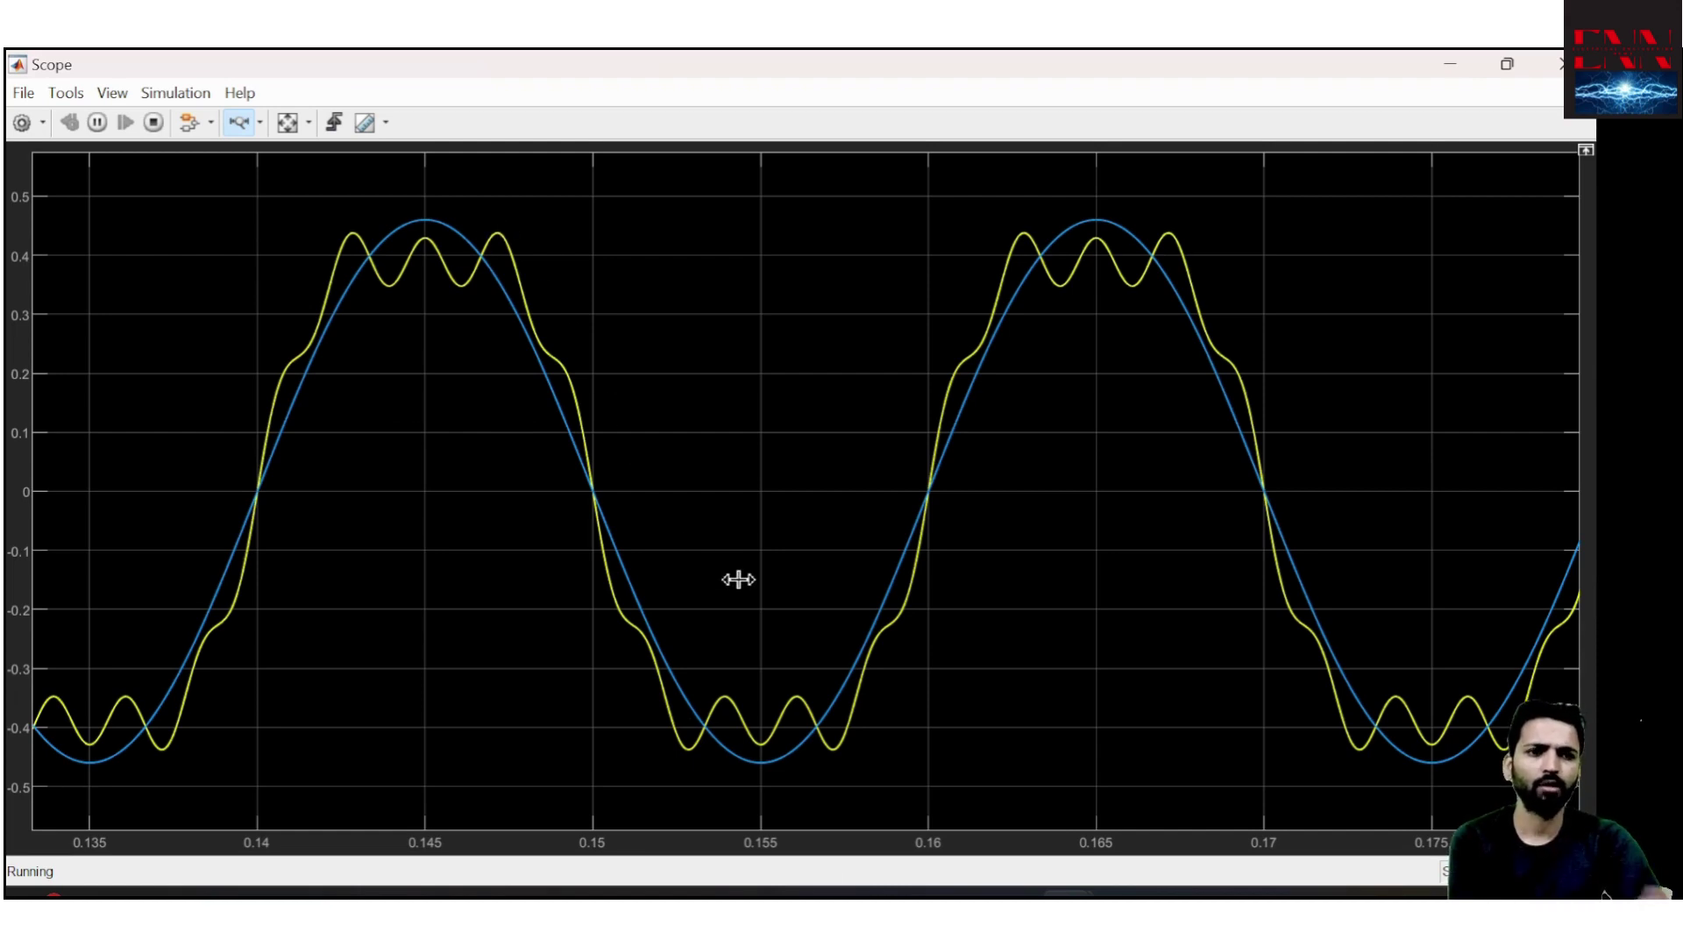
Close the scope and launch FFT Analysis from the powergui Tools
{"action": "left_click", "coordinate": [1561, 63]}
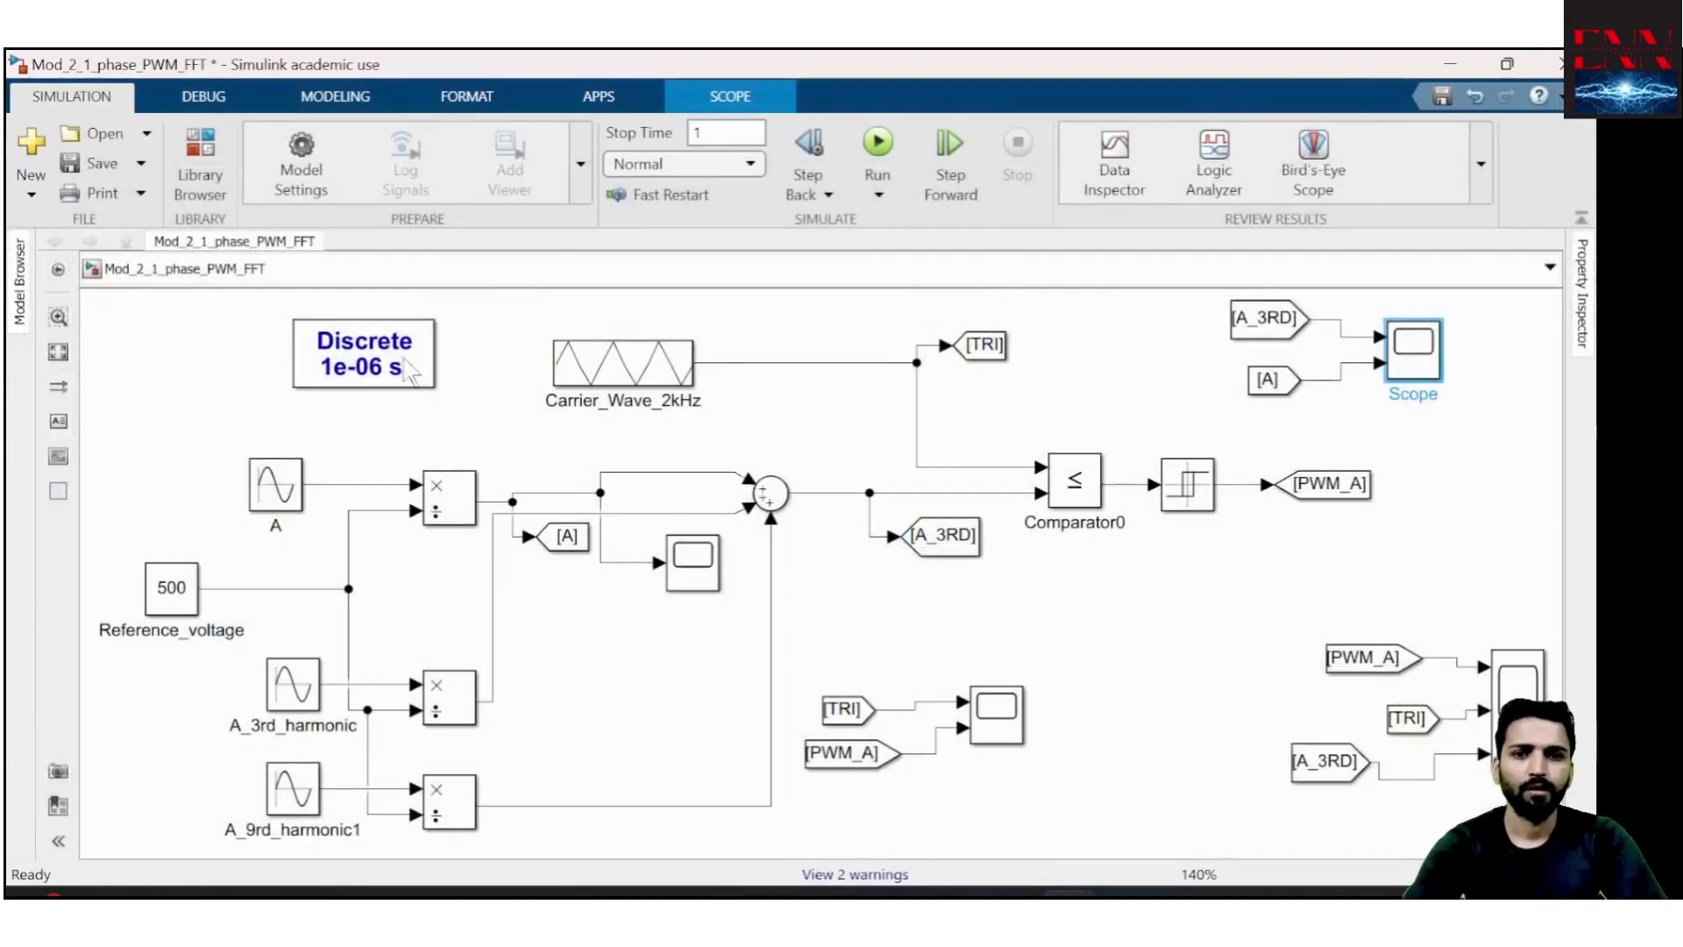
{"action": "left_click", "coordinate": [373, 370]}
{"action": "double_click", "coordinate": [372, 370]}
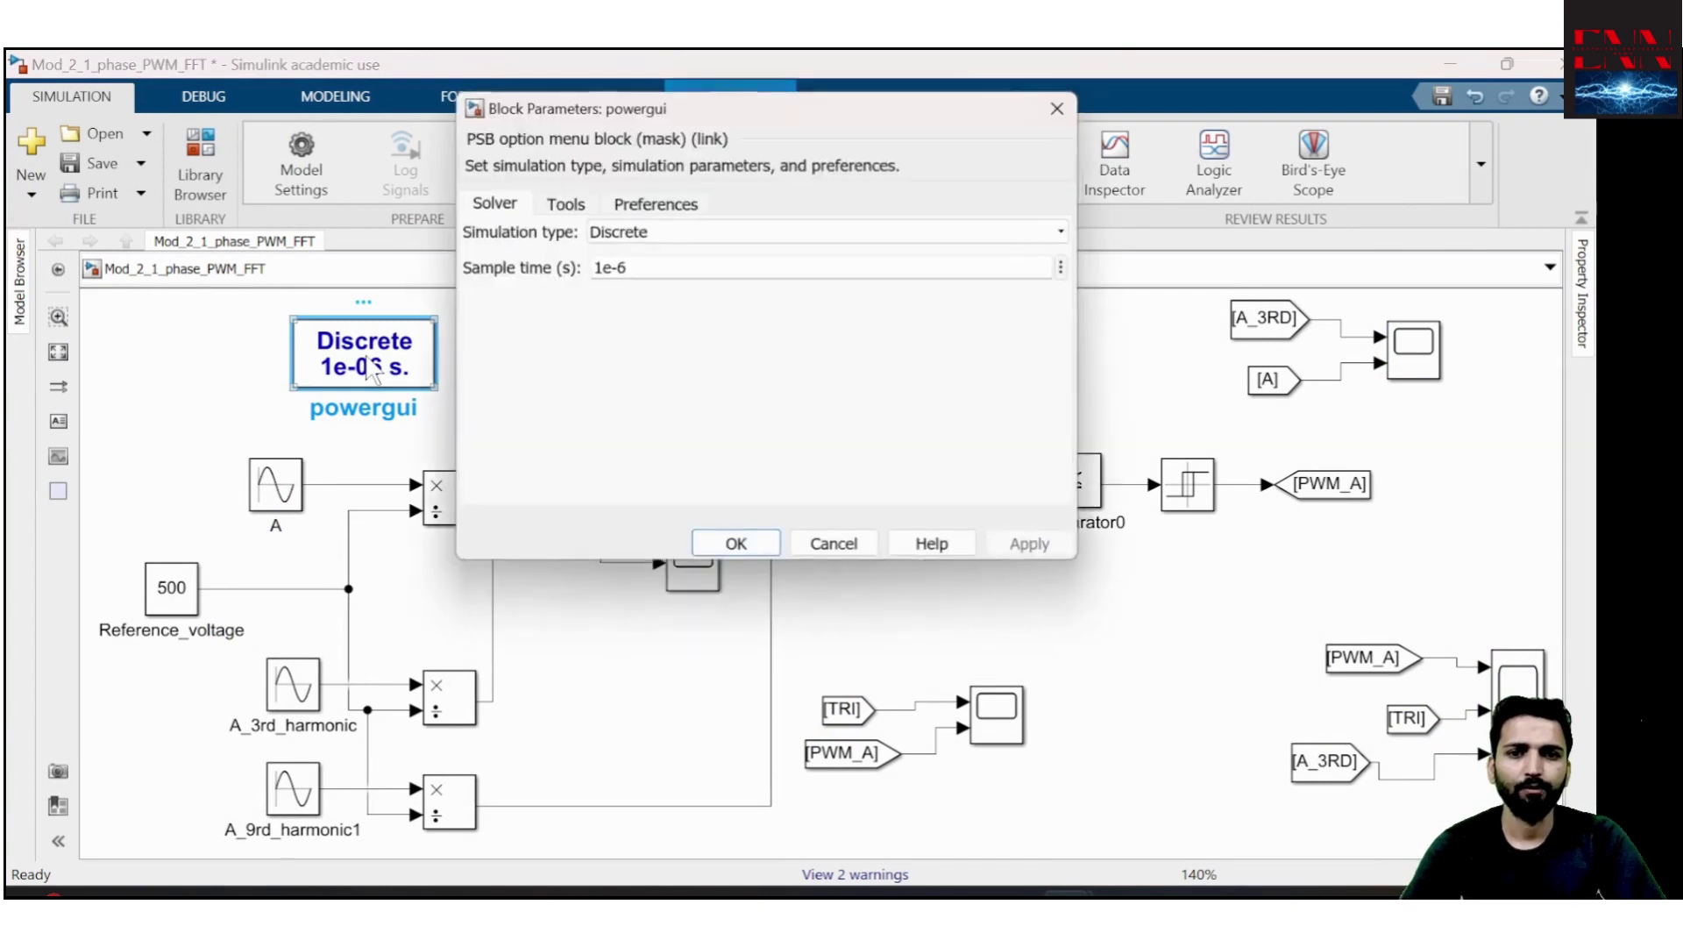
{"action": "left_click", "coordinate": [564, 207]}
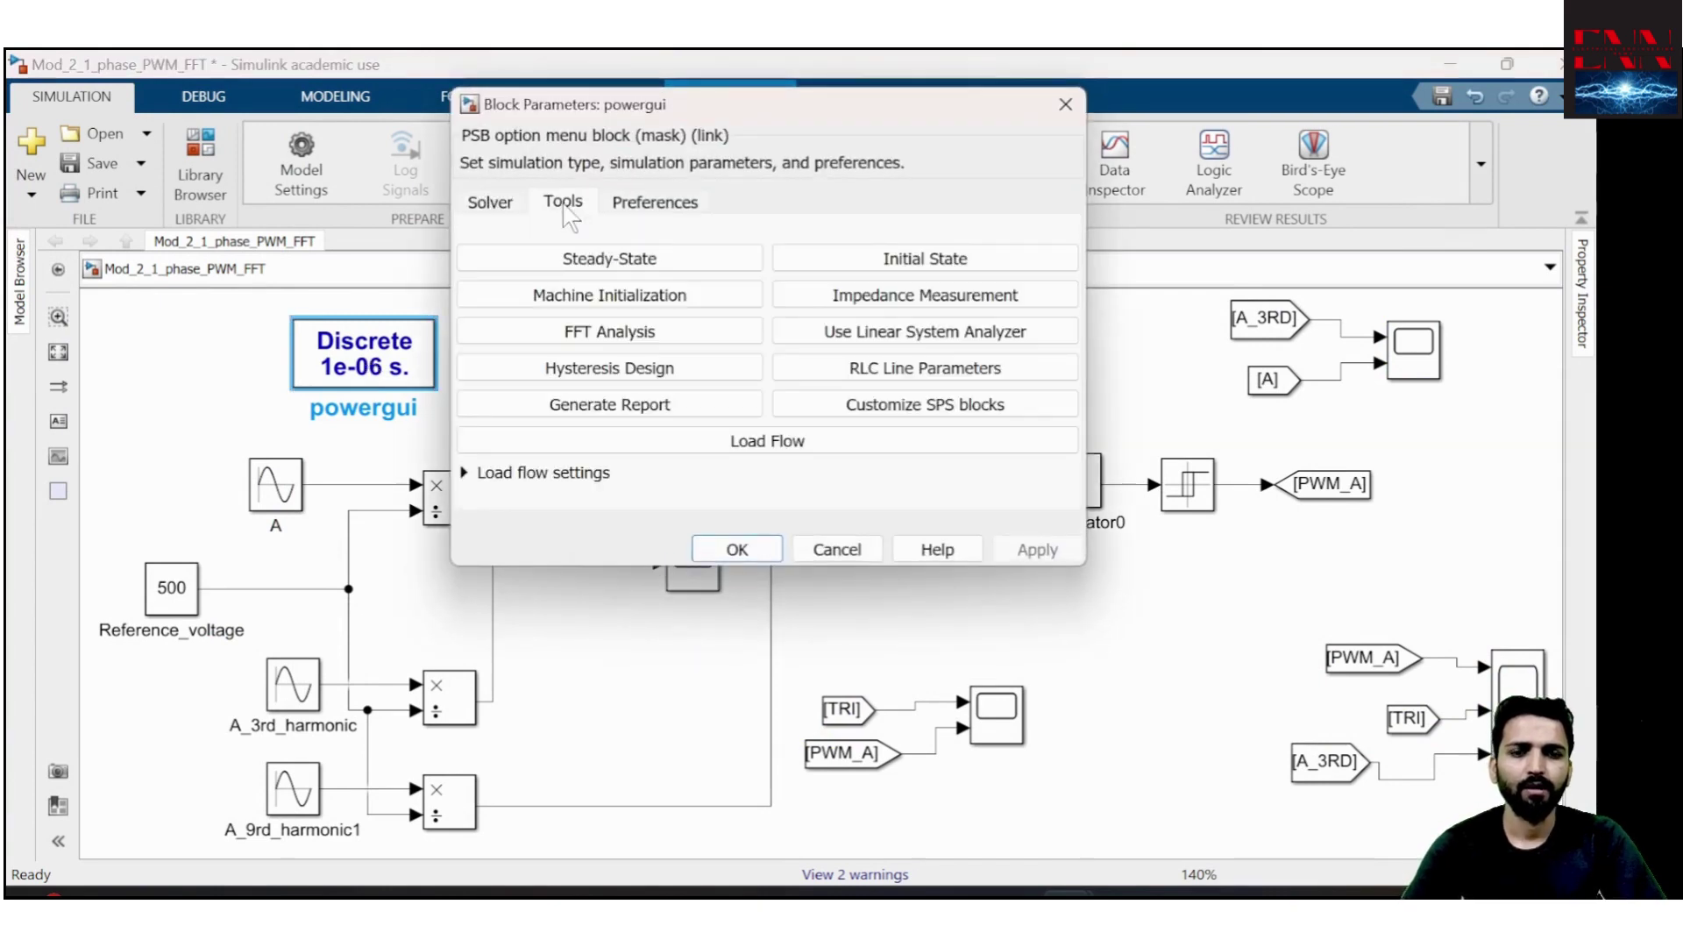
{"action": "left_click", "coordinate": [603, 329]}
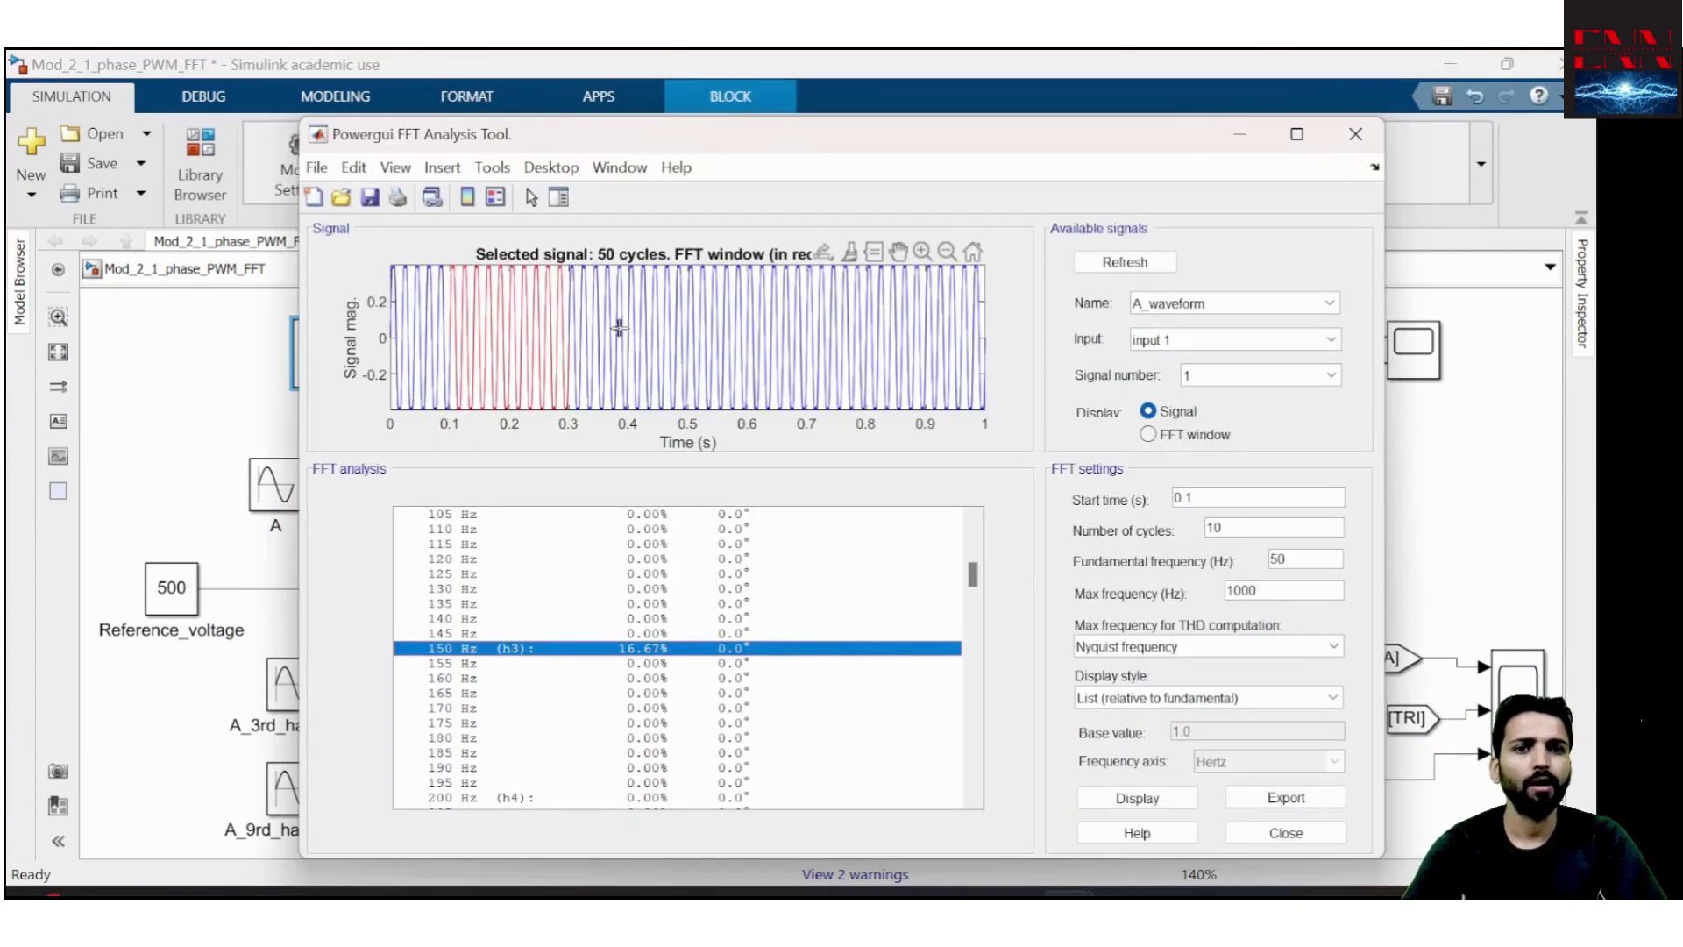
Select A_waveform input 1 as the signal and compute the FFT listing
{"action": "left_click", "coordinate": [1256, 303]}
{"action": "left_click", "coordinate": [1254, 311]}
{"action": "left_click", "coordinate": [1210, 339]}
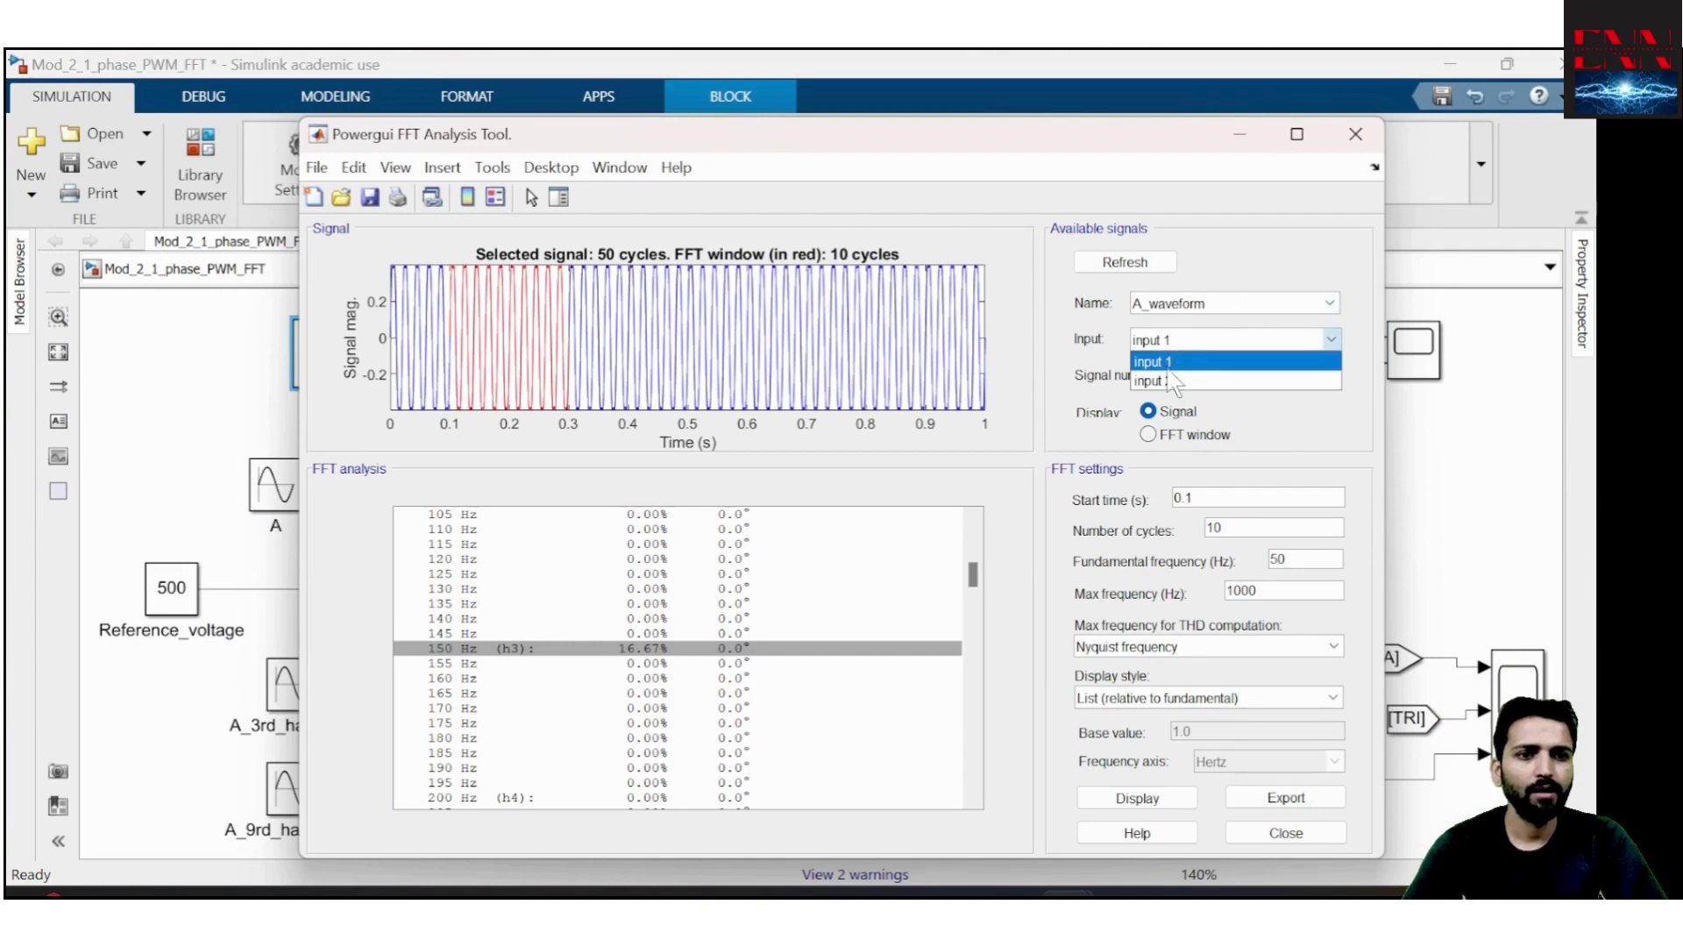
{"action": "left_click", "coordinate": [1171, 379]}
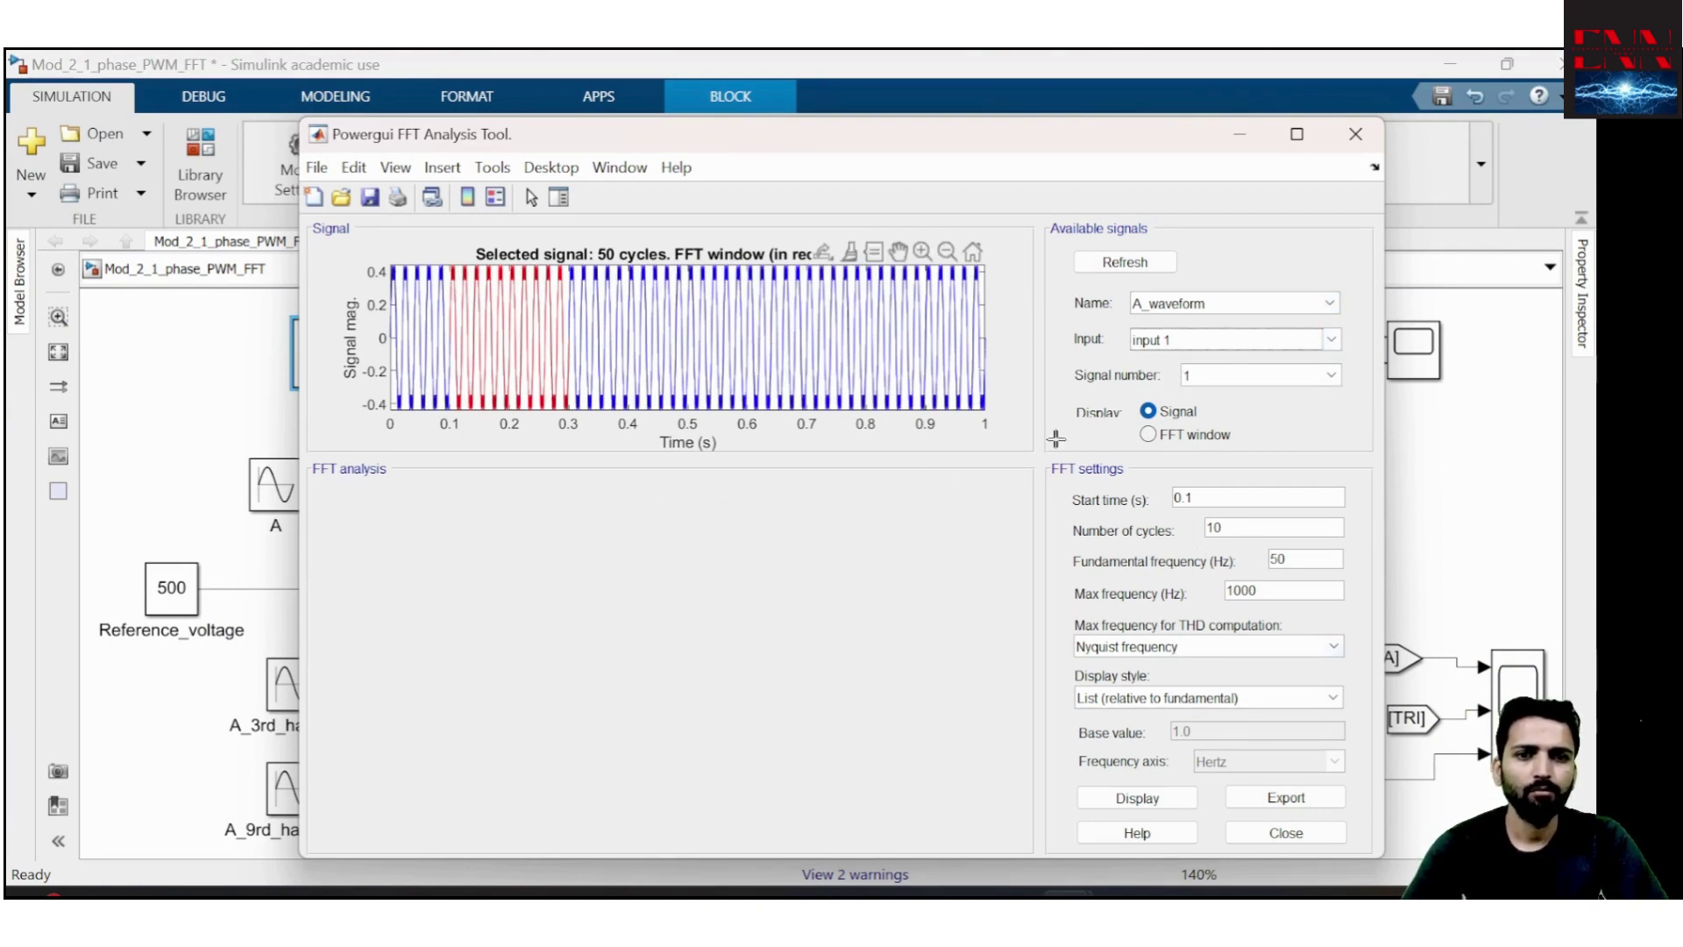
{"action": "left_click", "coordinate": [1227, 527]}
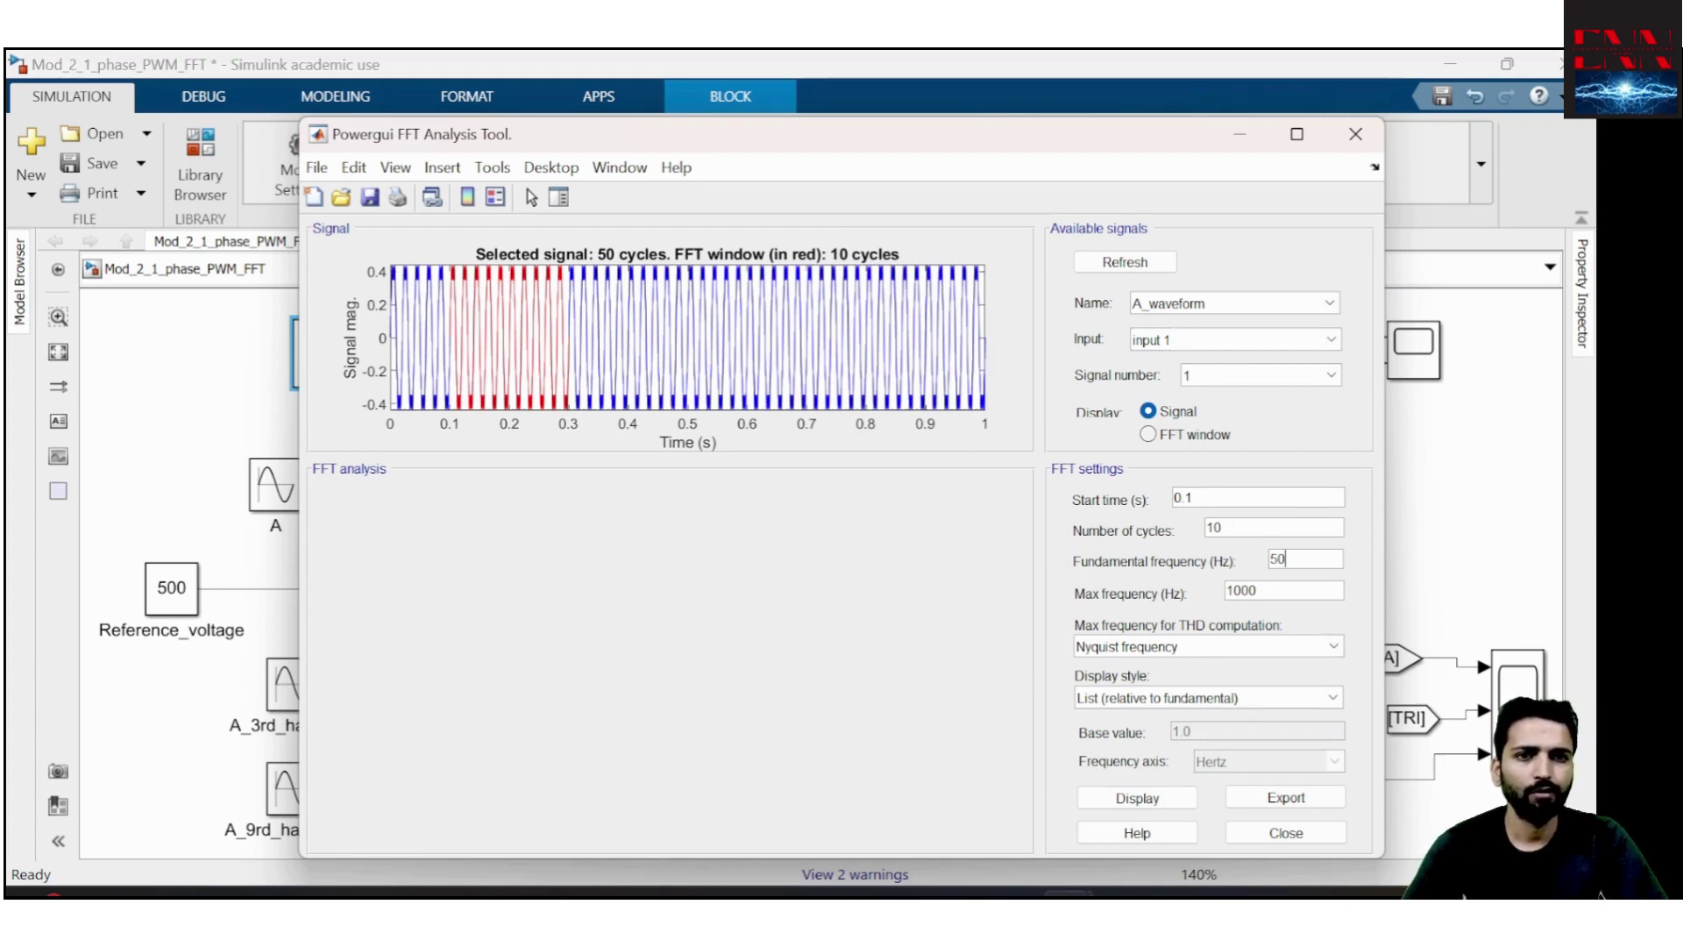
{"action": "left_click", "coordinate": [1129, 800]}
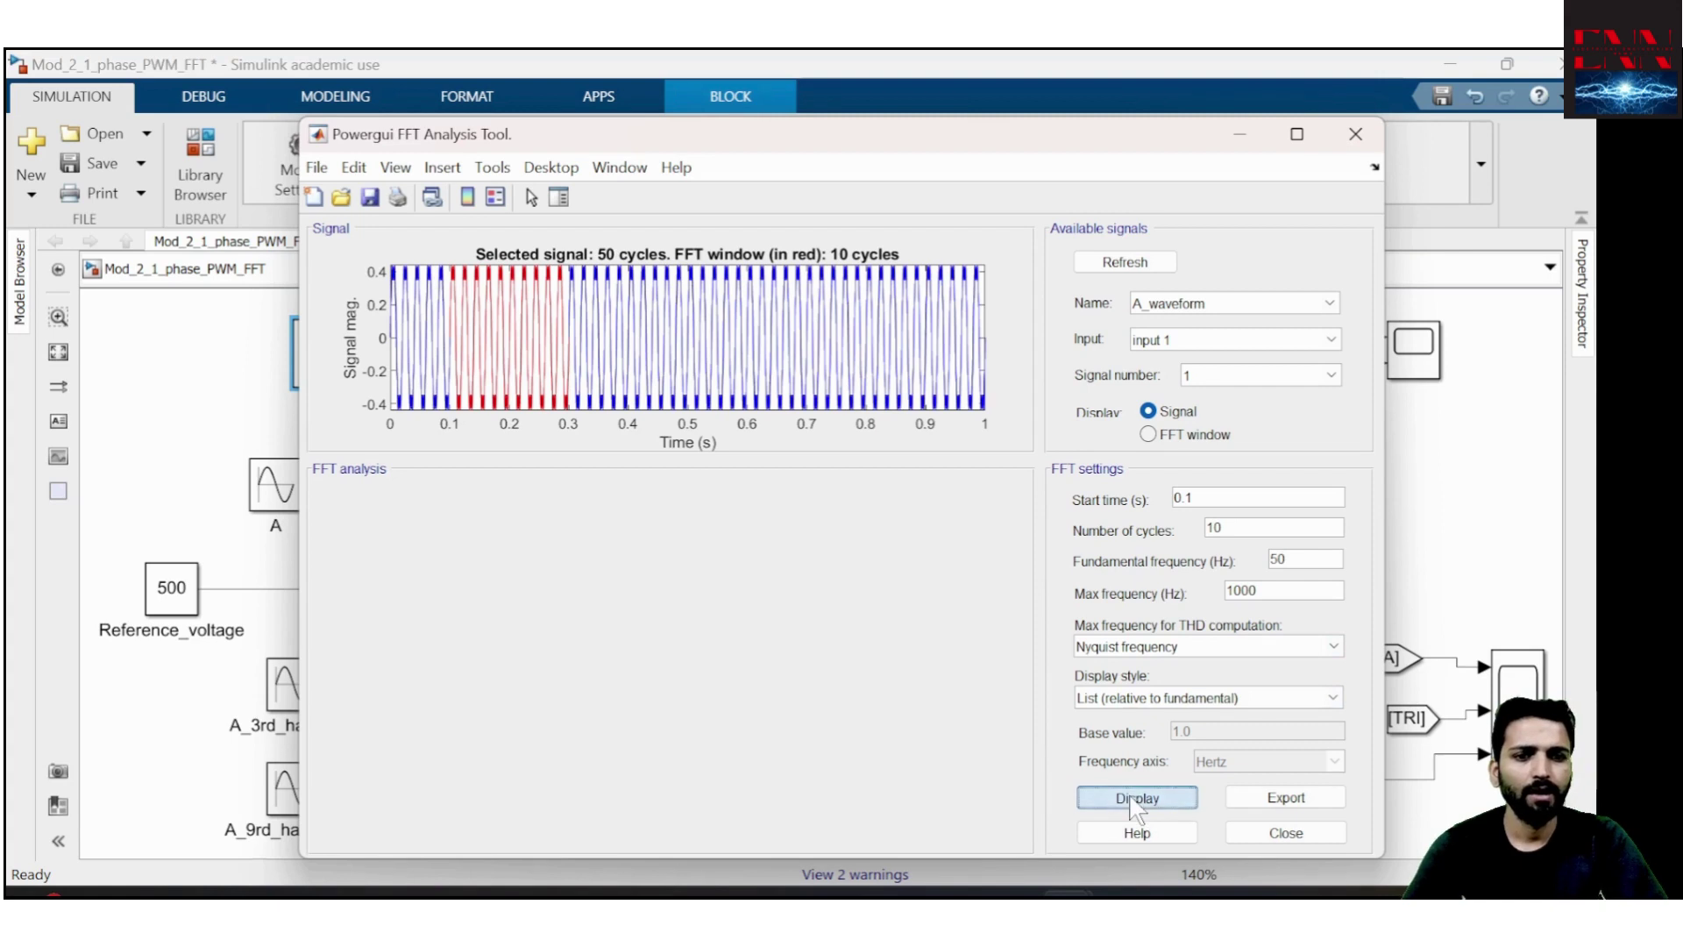
Inspect THD 19.44%, the 50 Hz fundamental, 150 Hz at 16.67% and 450 Hz at 10%
{"action": "left_click", "coordinate": [598, 575]}
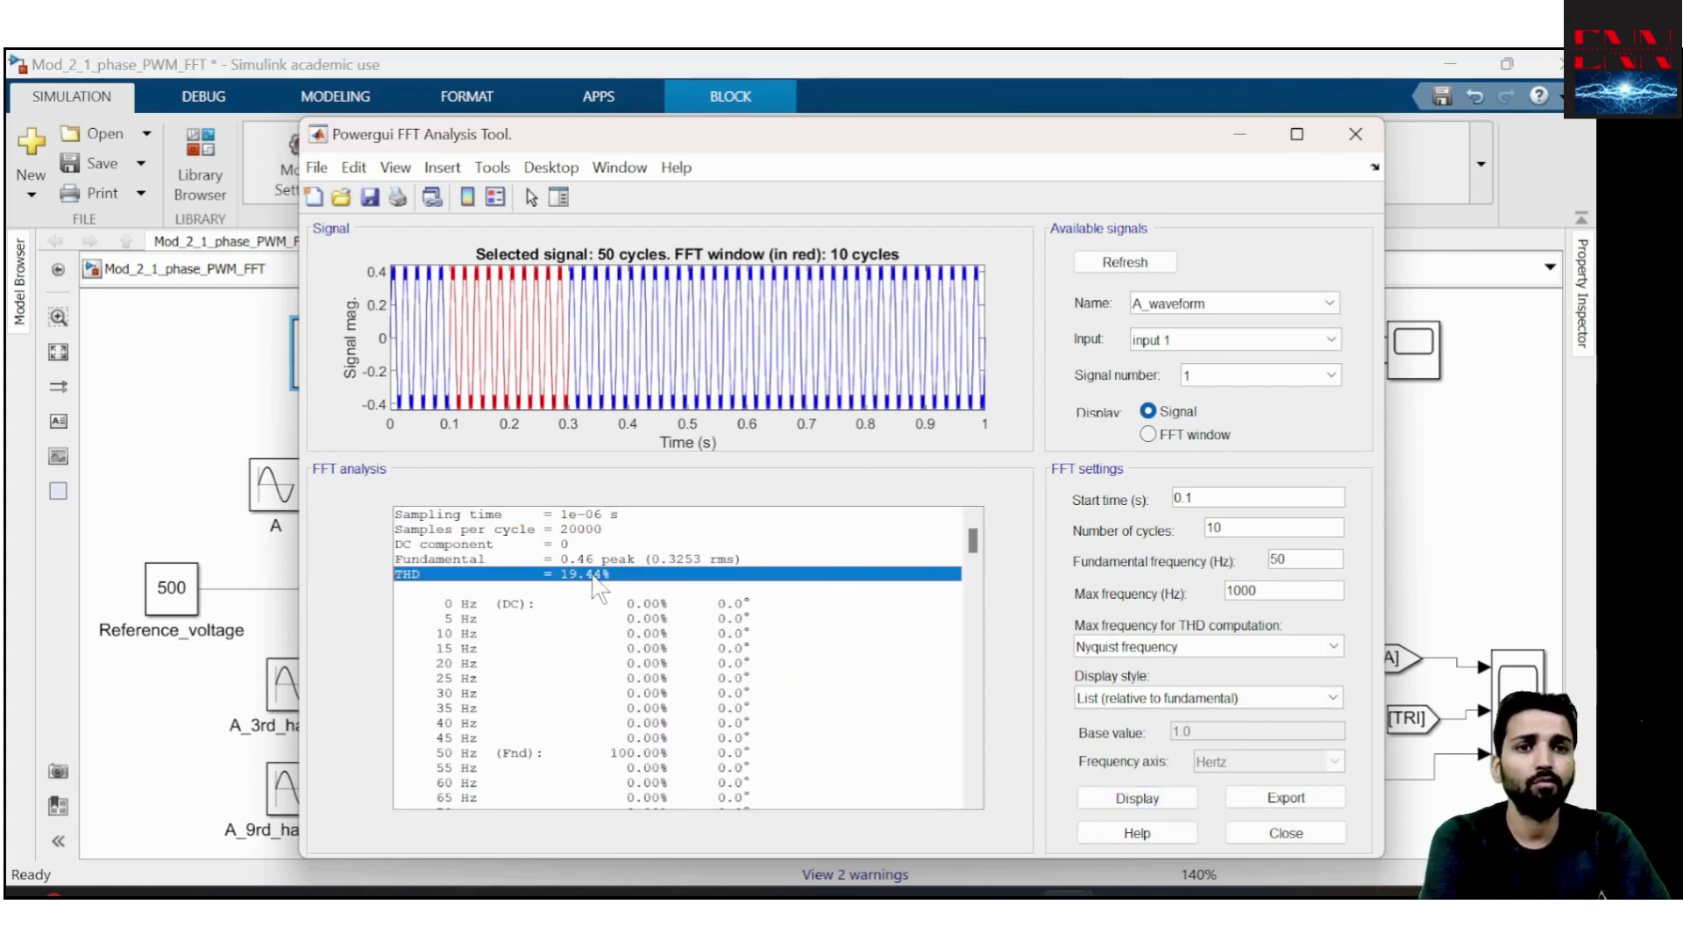
{"action": "scroll", "coordinate": [621, 774], "scroll_direction": "down", "scroll_amount": 1}
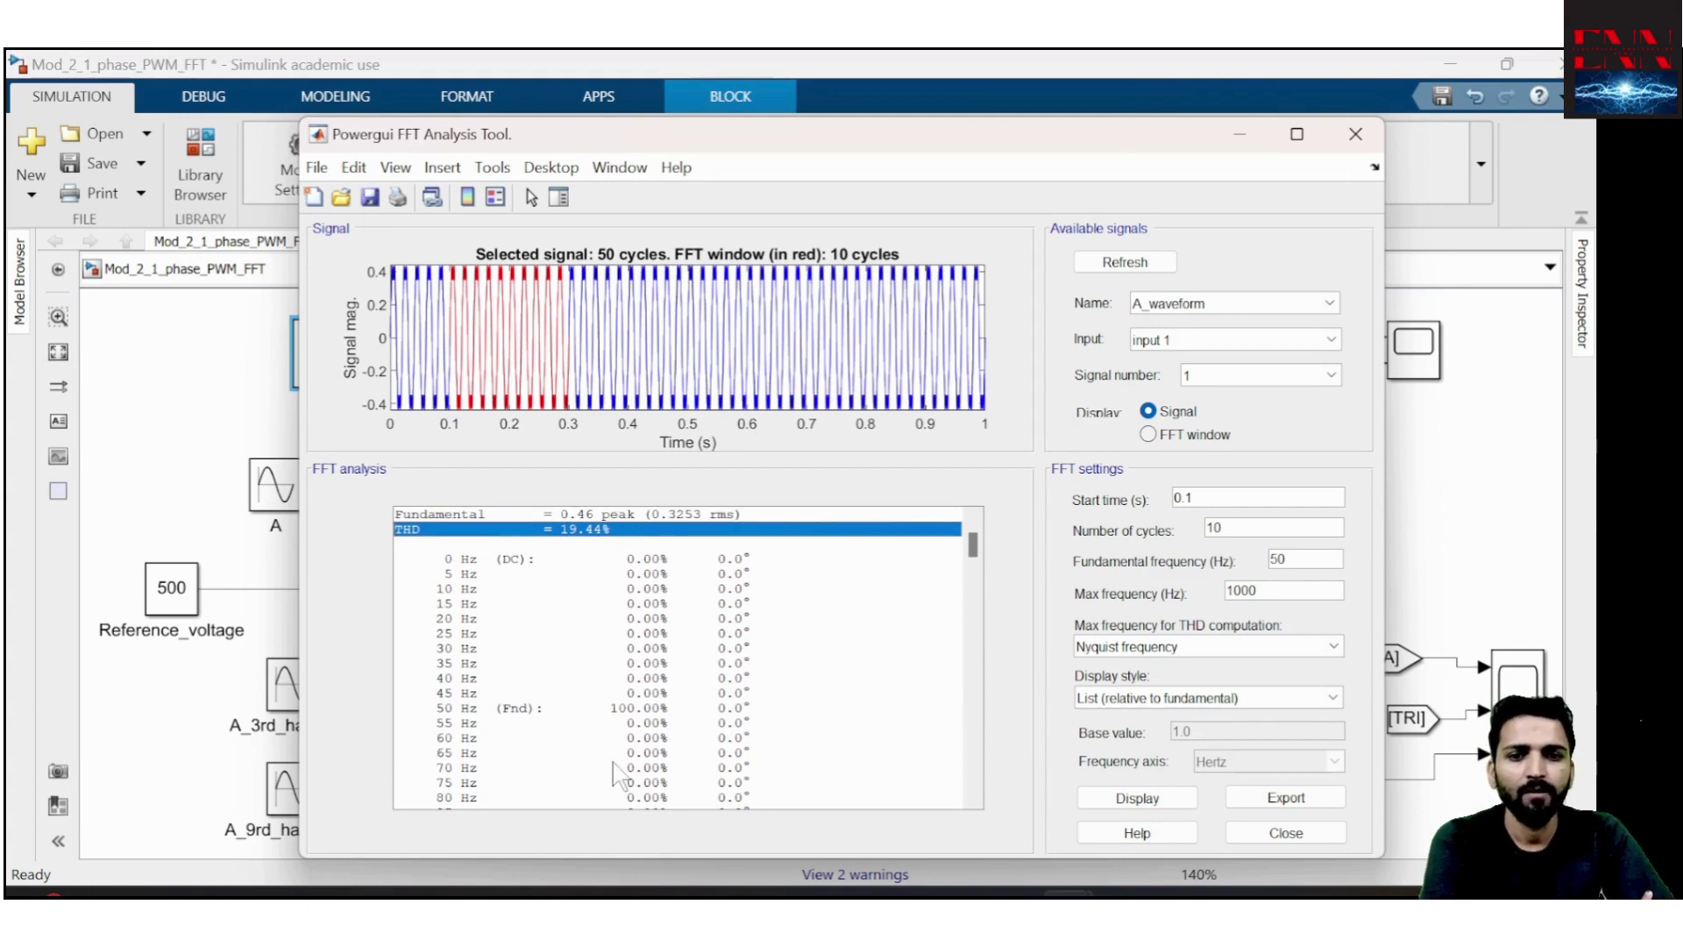
{"action": "left_click", "coordinate": [453, 714]}
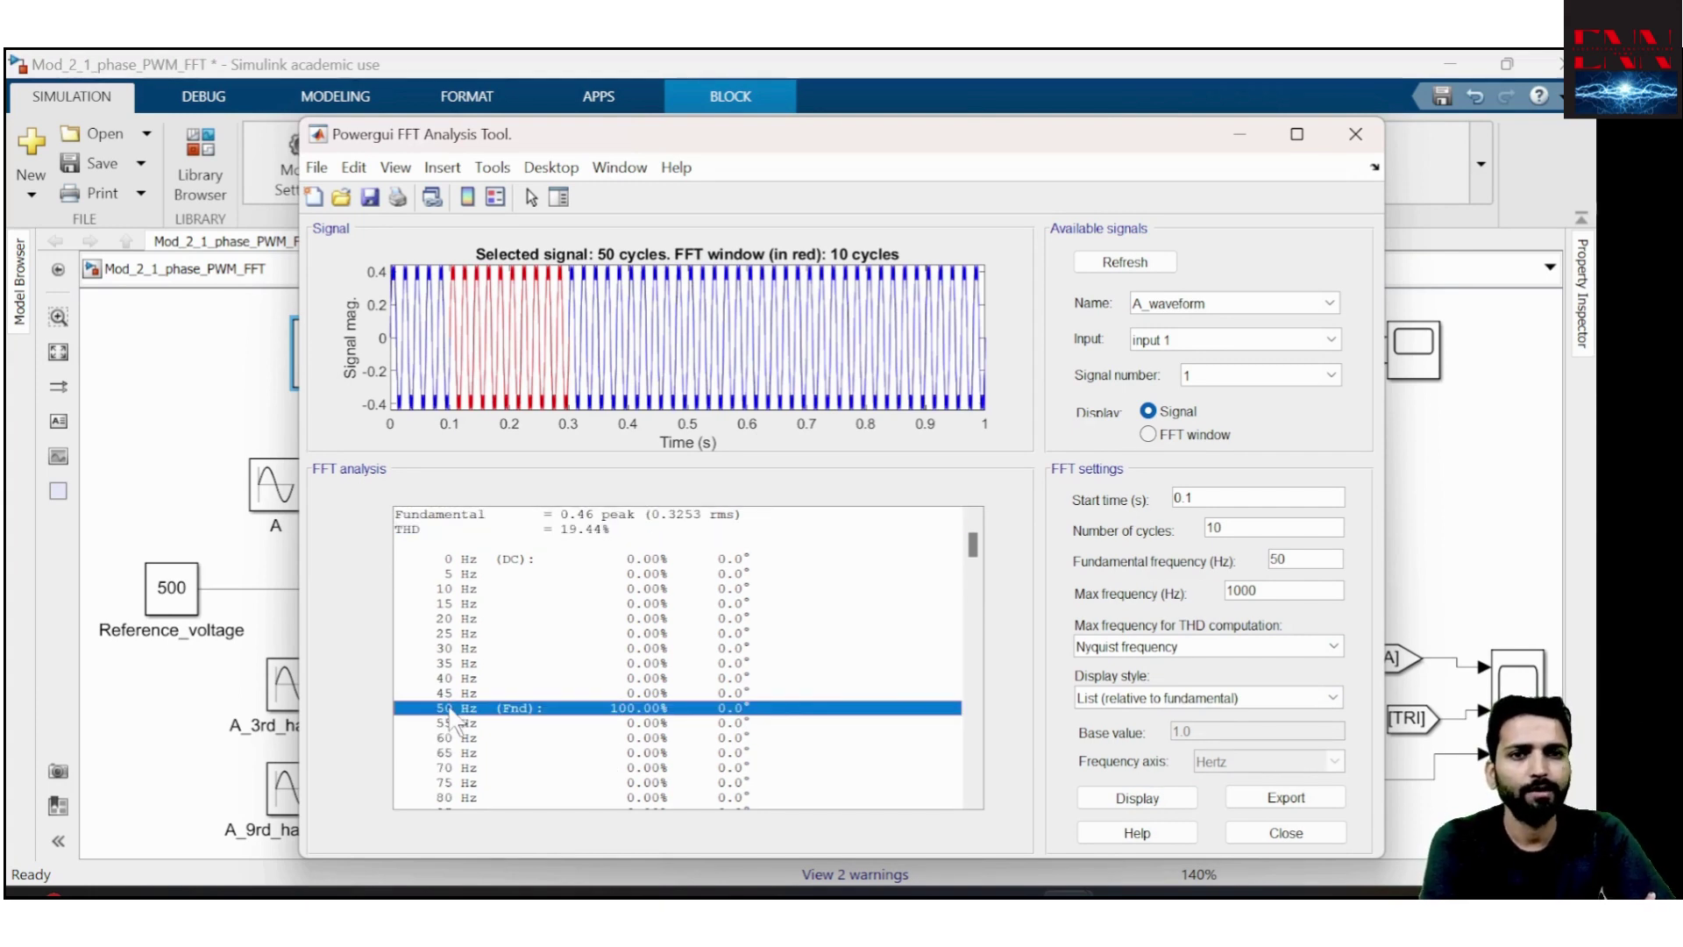
{"action": "scroll", "coordinate": [453, 713], "scroll_direction": "down", "scroll_amount": 9}
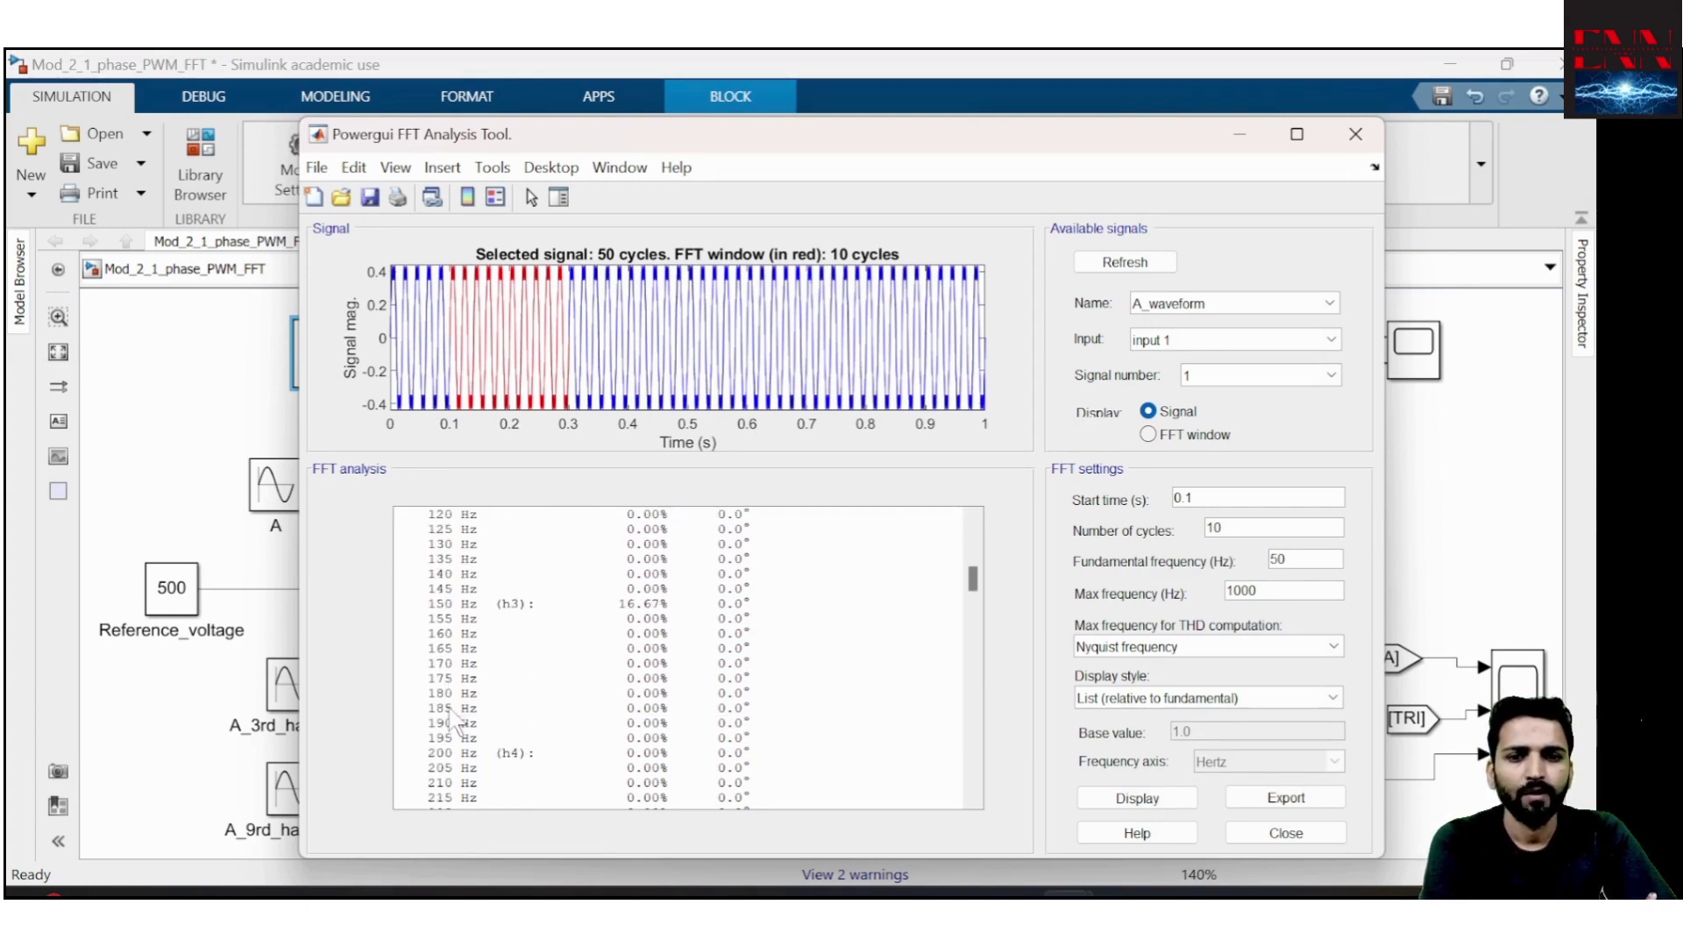
{"action": "left_click", "coordinate": [508, 621]}
{"action": "left_click", "coordinate": [508, 605]}
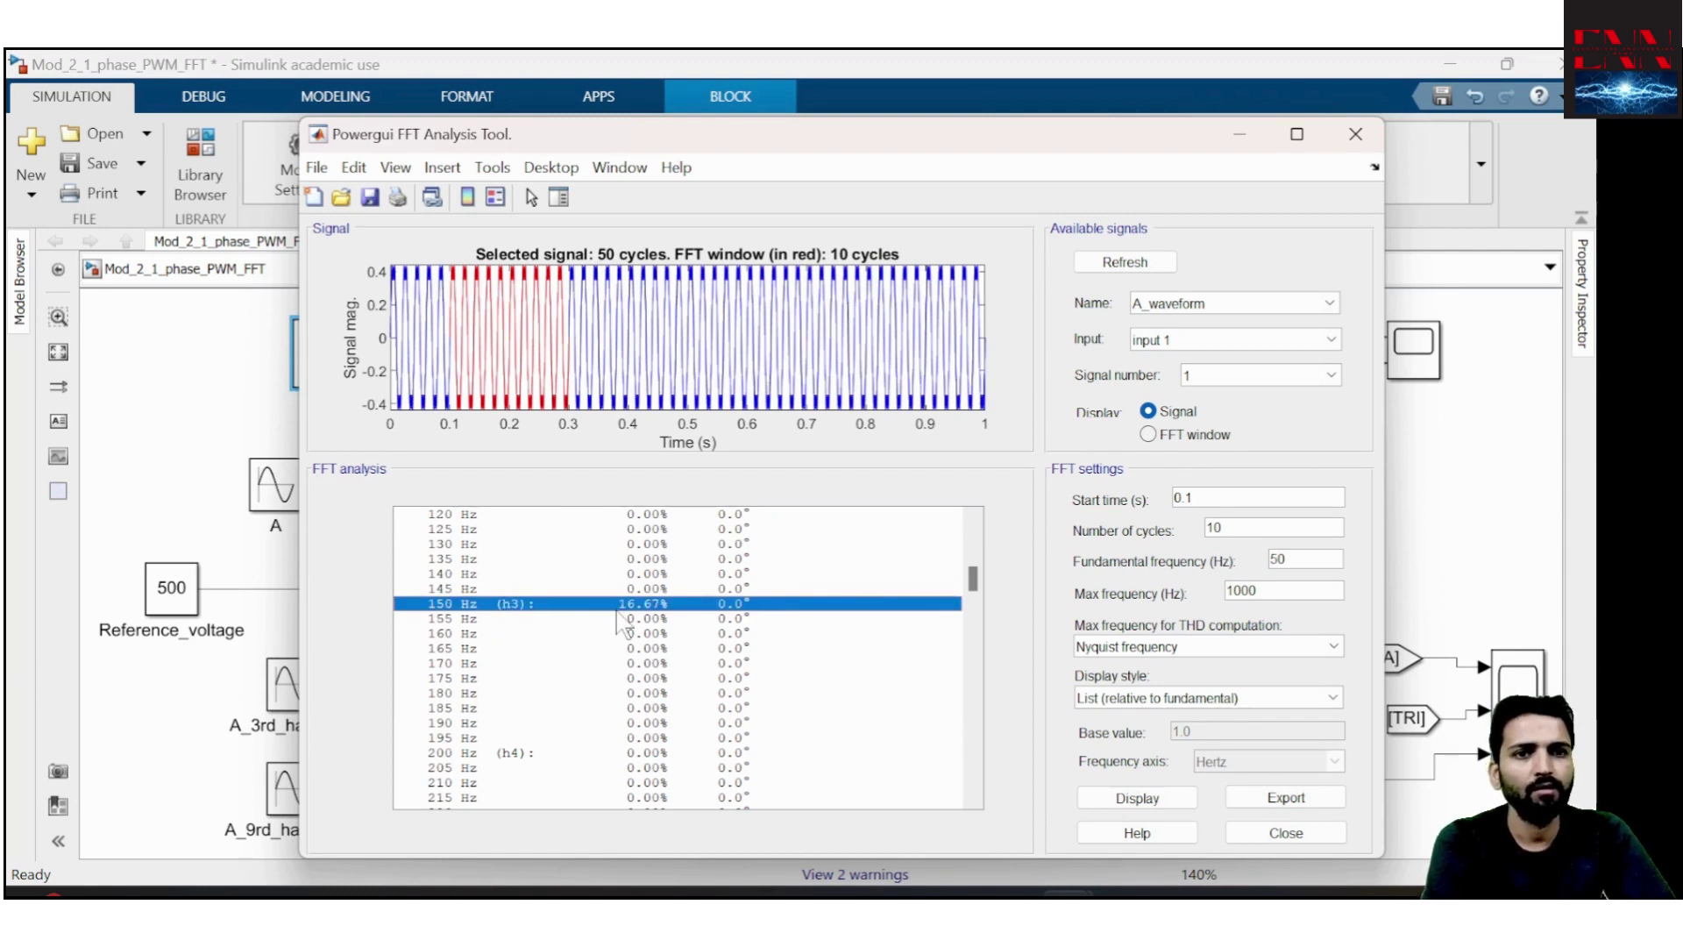
{"action": "scroll", "coordinate": [624, 624], "scroll_direction": "down", "scroll_amount": 4}
{"action": "scroll", "coordinate": [623, 624], "scroll_direction": "down", "scroll_amount": 10}
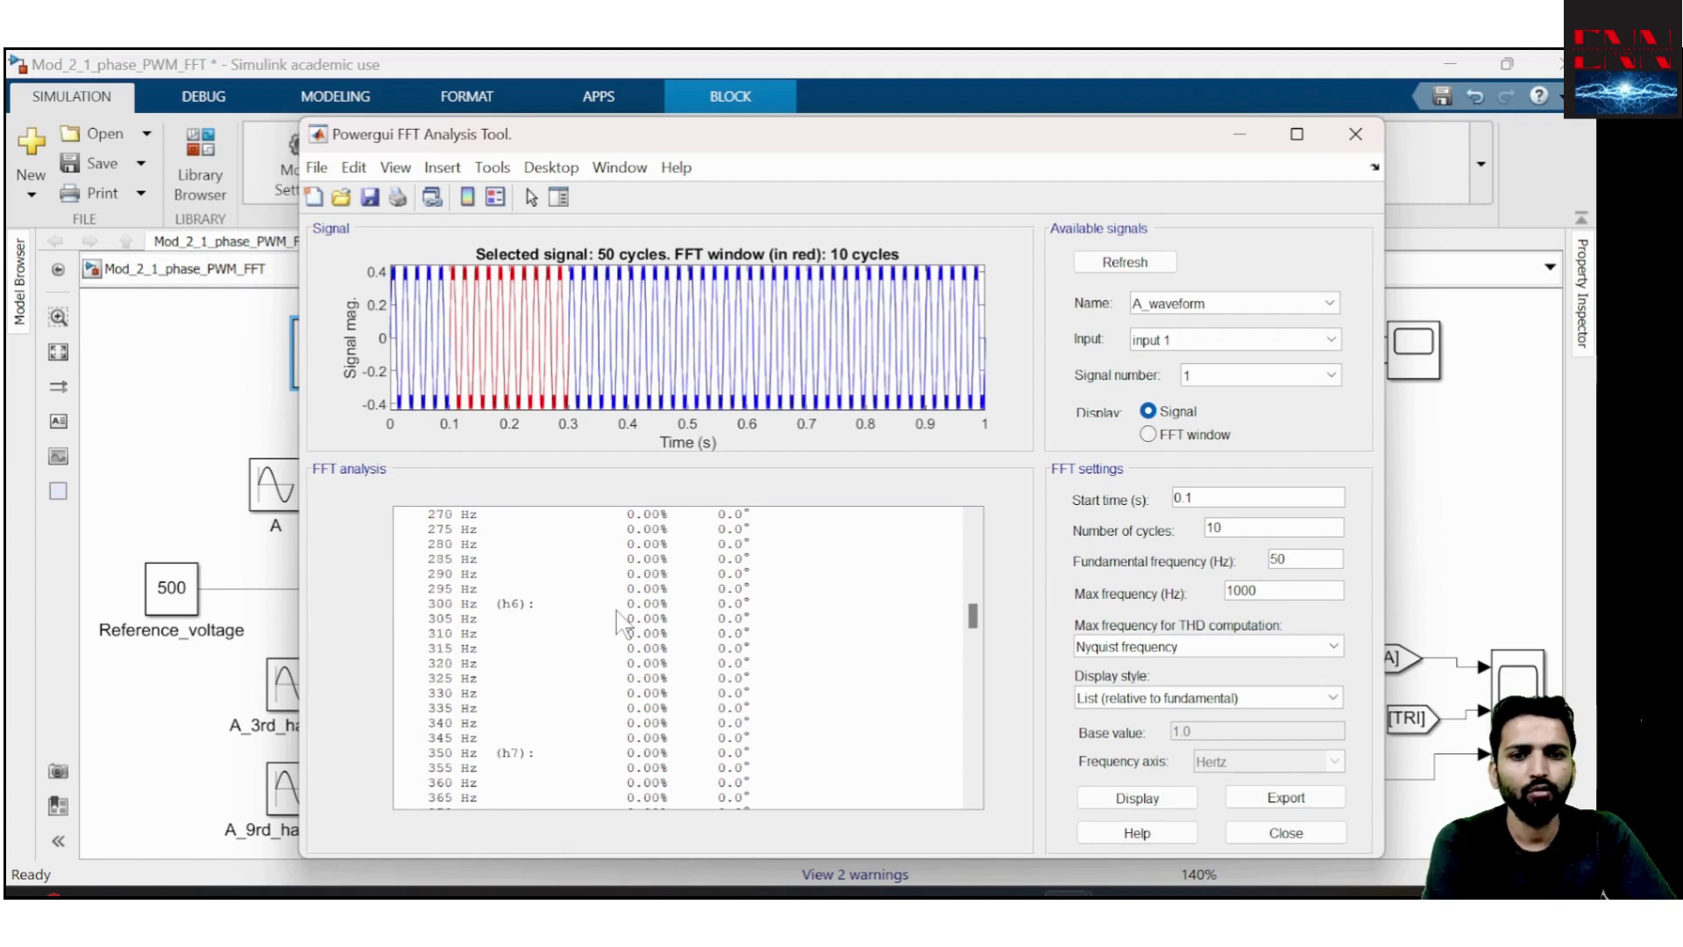
{"action": "scroll", "coordinate": [618, 613], "scroll_direction": "down", "scroll_amount": 3}
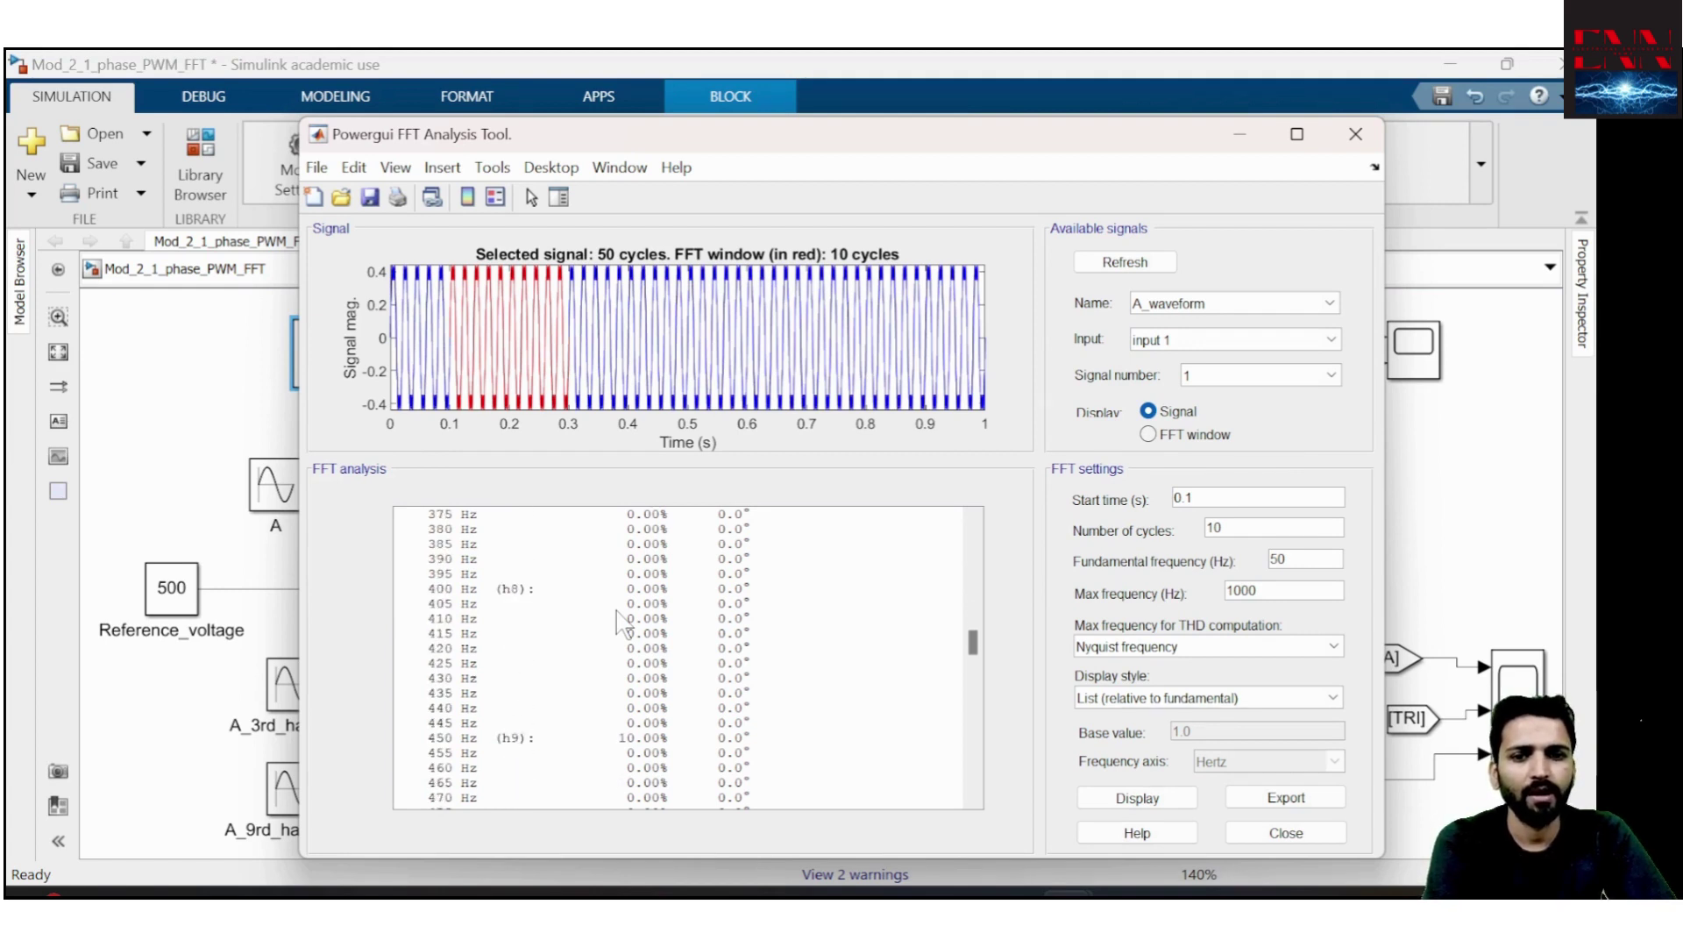
{"action": "left_click", "coordinate": [518, 738]}
{"action": "scroll", "coordinate": [516, 739], "scroll_direction": "down", "scroll_amount": 3}
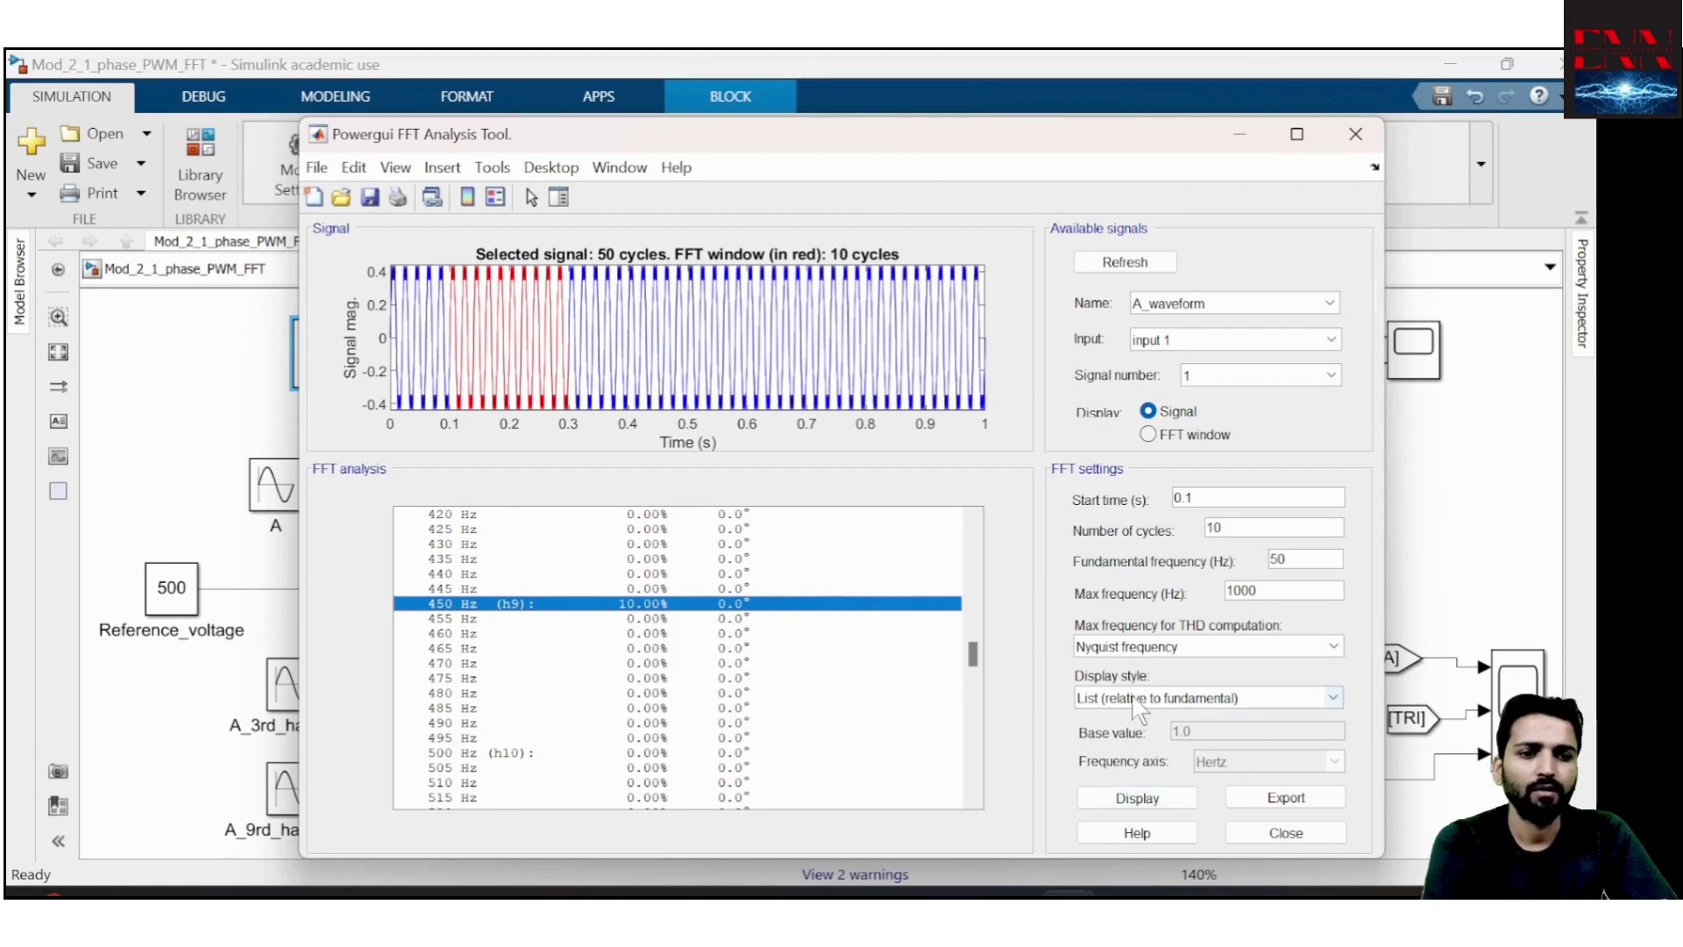
{"action": "scroll", "coordinate": [893, 704], "scroll_direction": "up", "scroll_amount": 20}
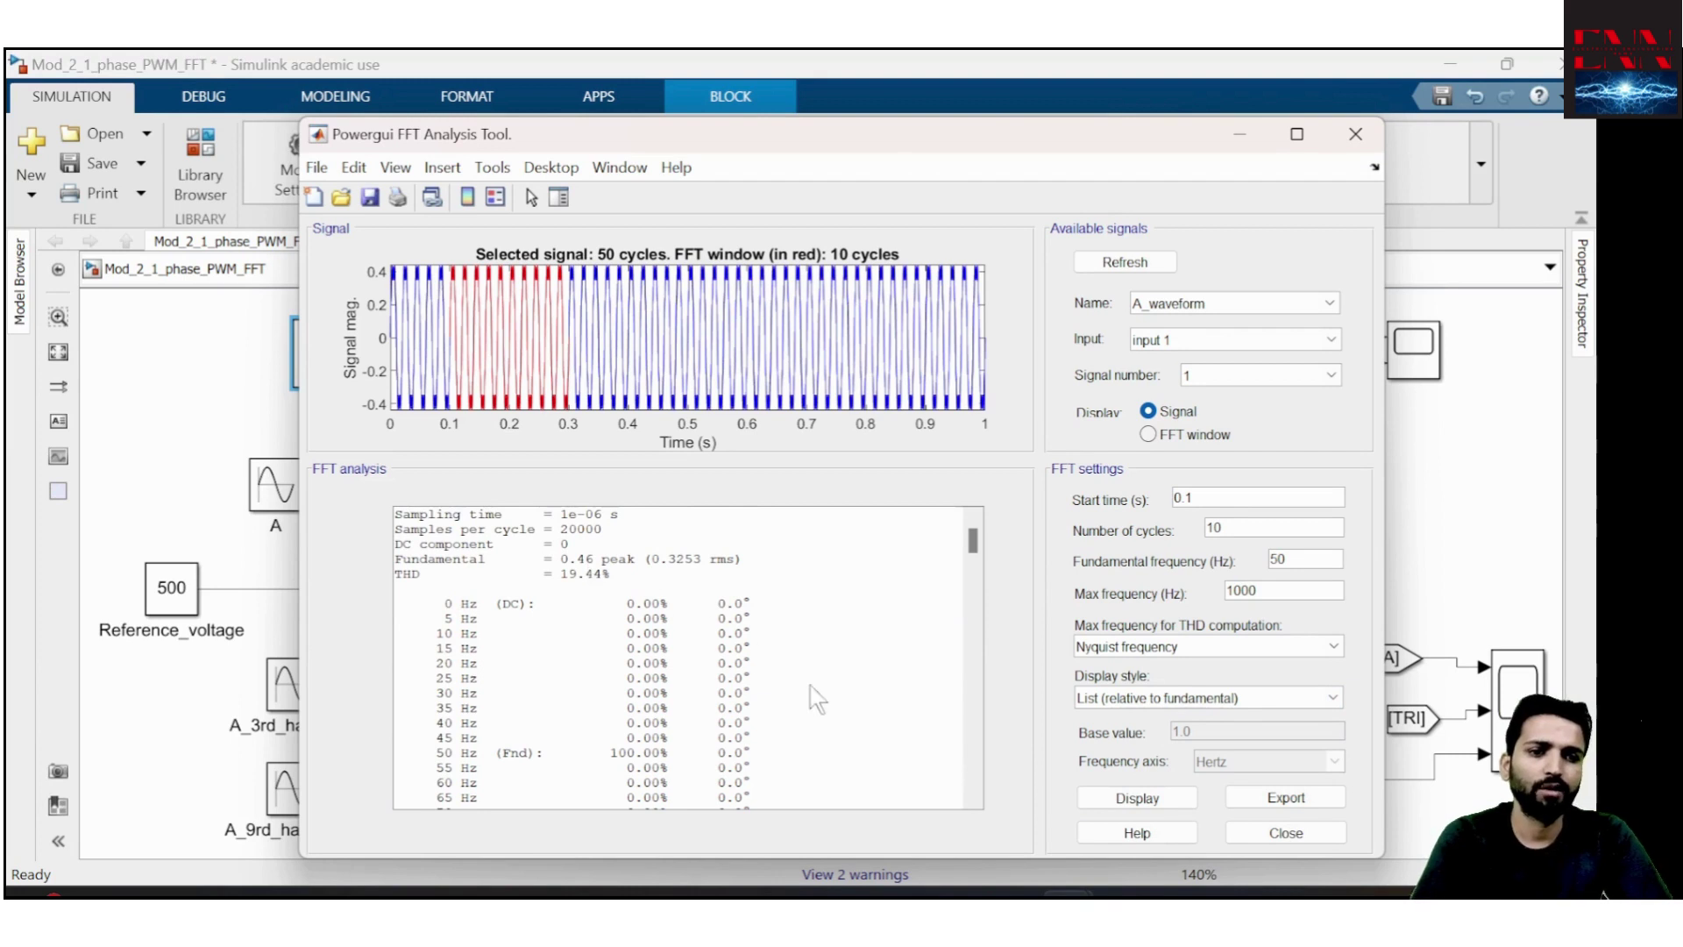
Redraw the spectrum as Bar (relative to fundamental), showing 150 and 450 Hz bars, then close the tool
{"action": "left_click", "coordinate": [1177, 699]}
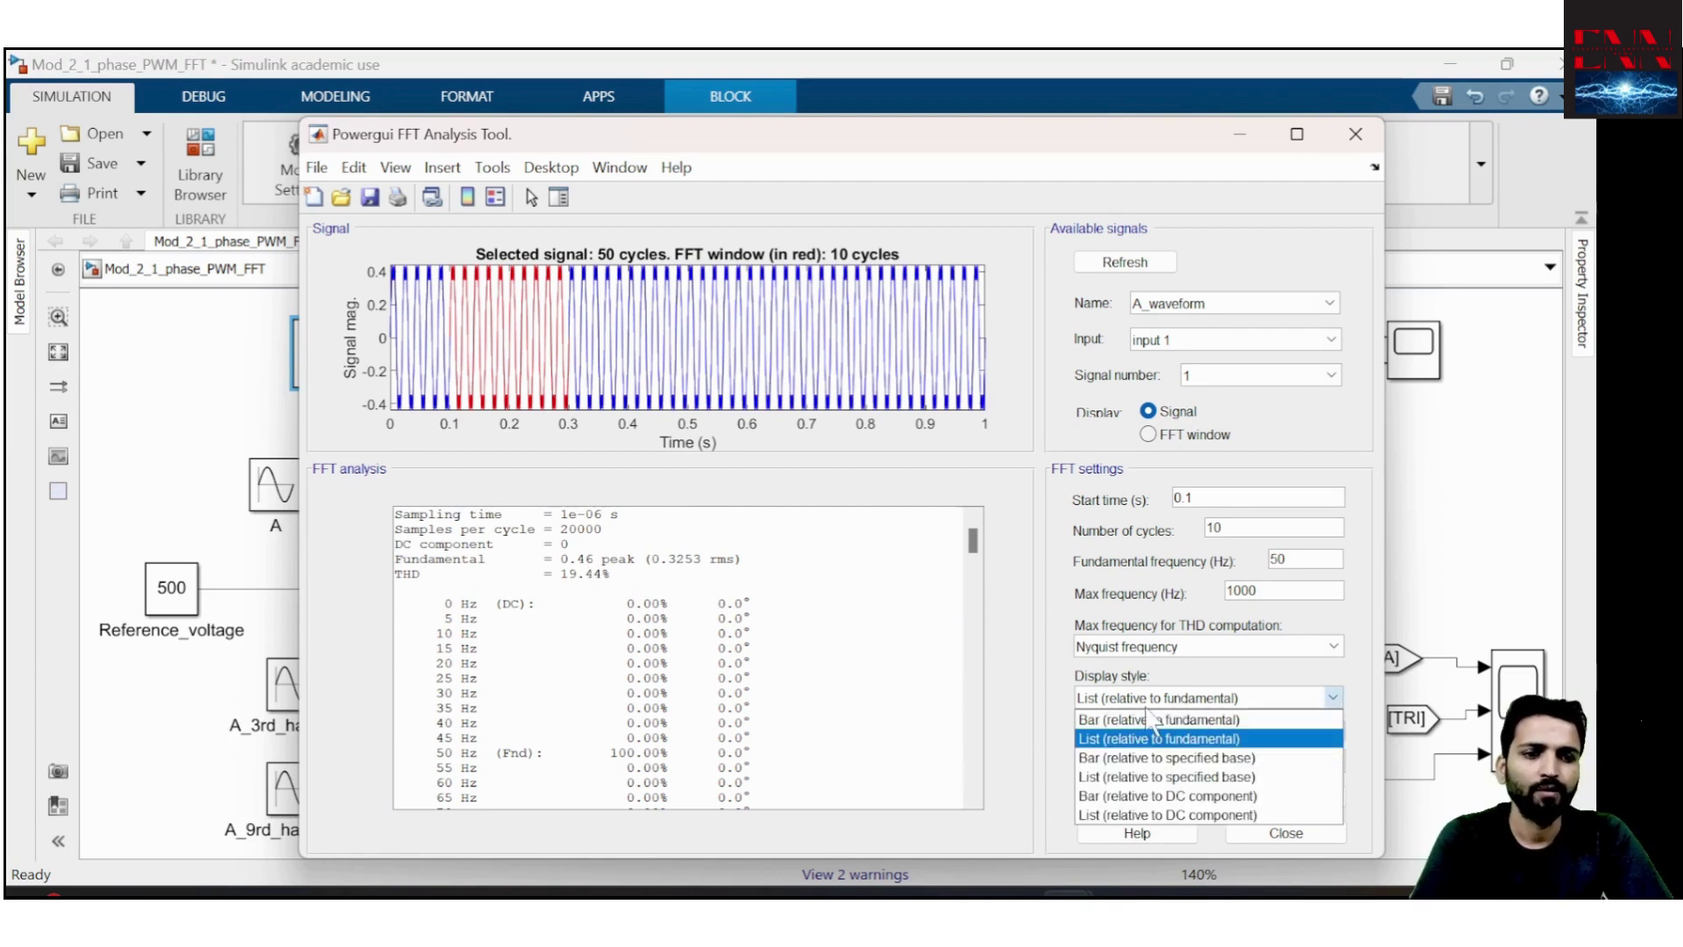
{"action": "left_click", "coordinate": [1159, 719]}
{"action": "left_click", "coordinate": [1125, 801]}
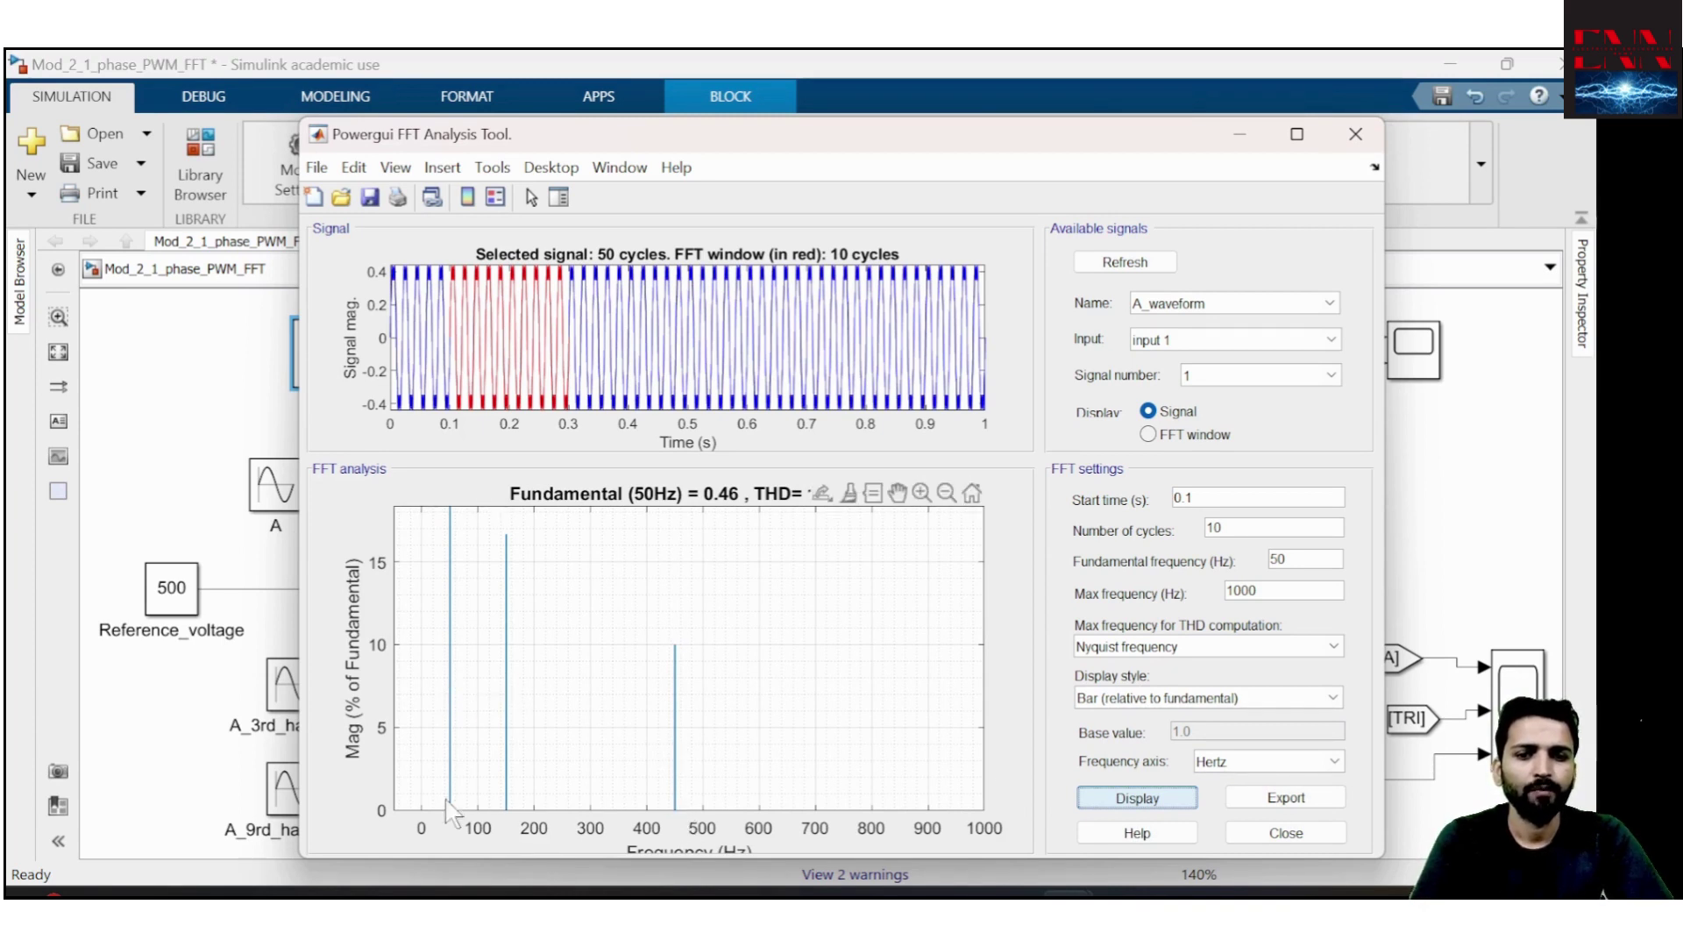
{"action": "left_click", "coordinate": [1354, 136]}
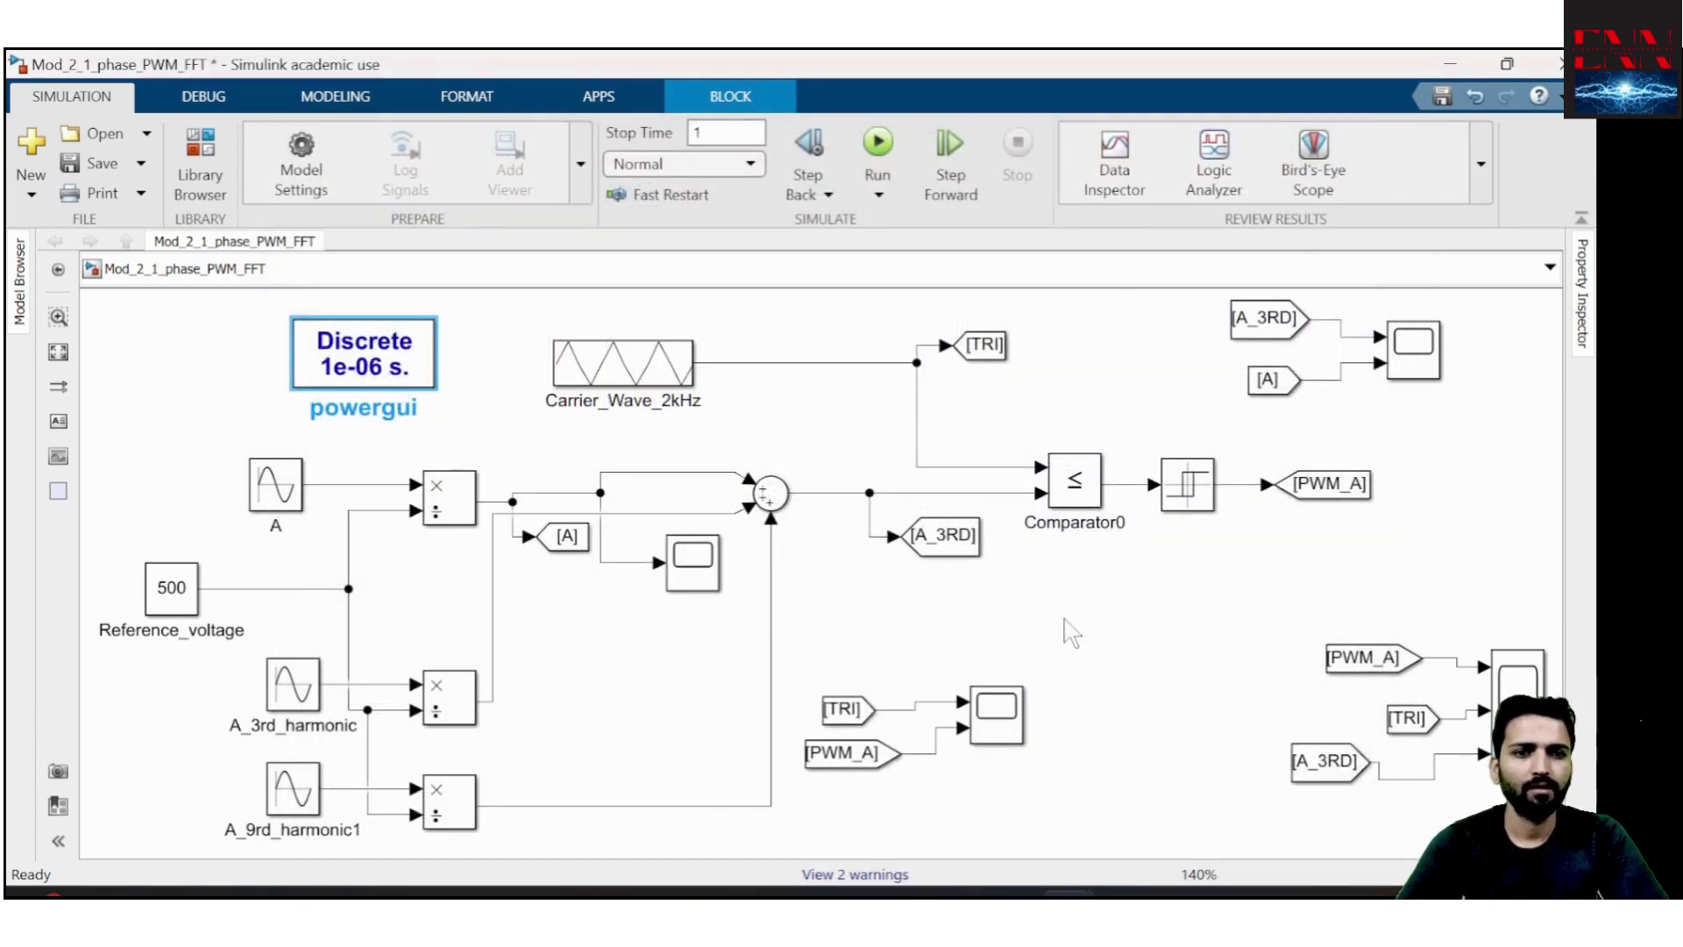